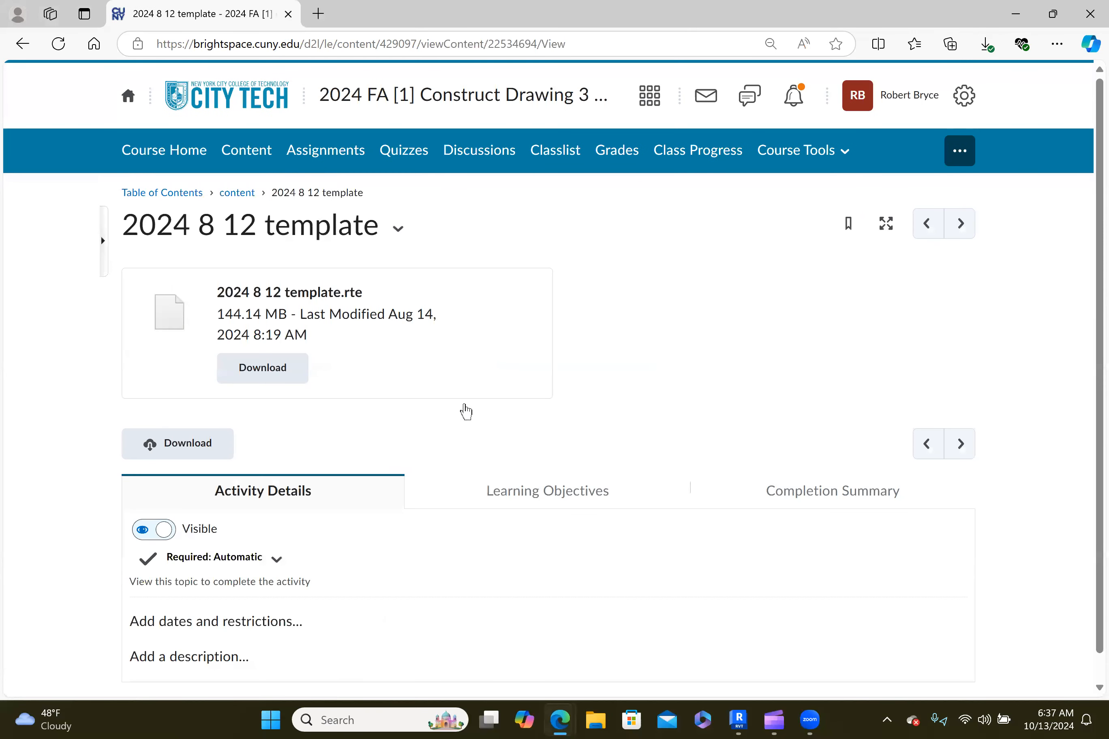
Download the 2024 8 12 template.rte file from the course page, open it, and switch to Revit.
{"action": "left_click", "coordinate": [285, 377]}
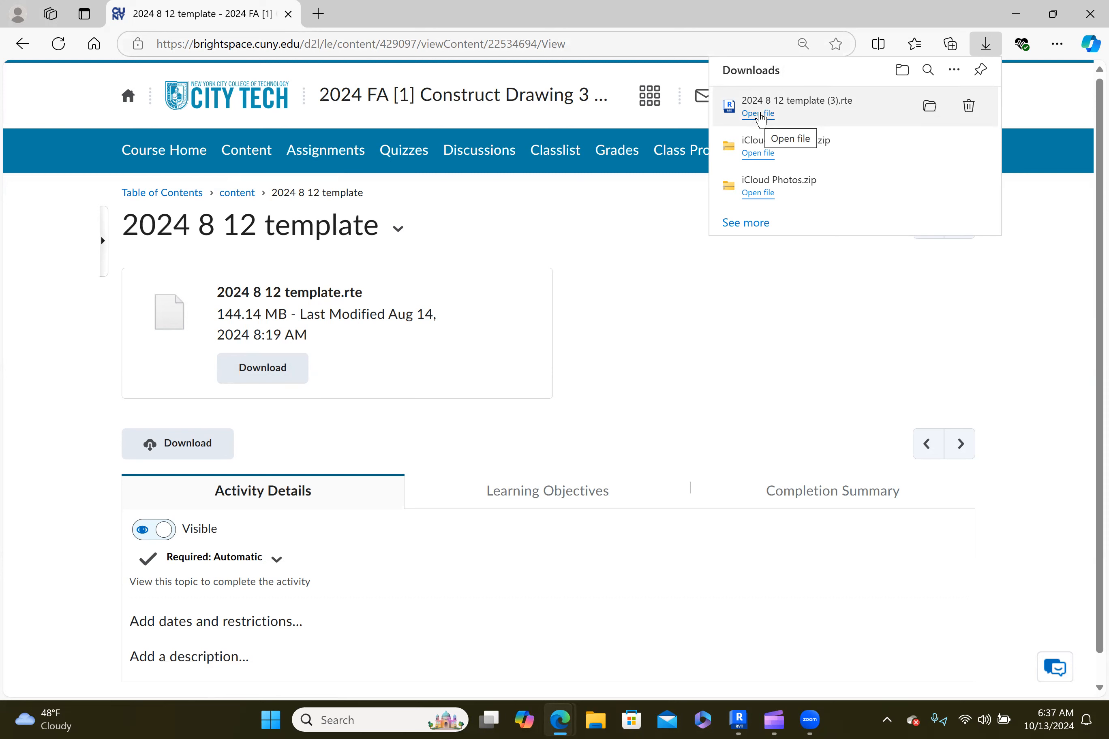
{"action": "left_click", "coordinate": [762, 115]}
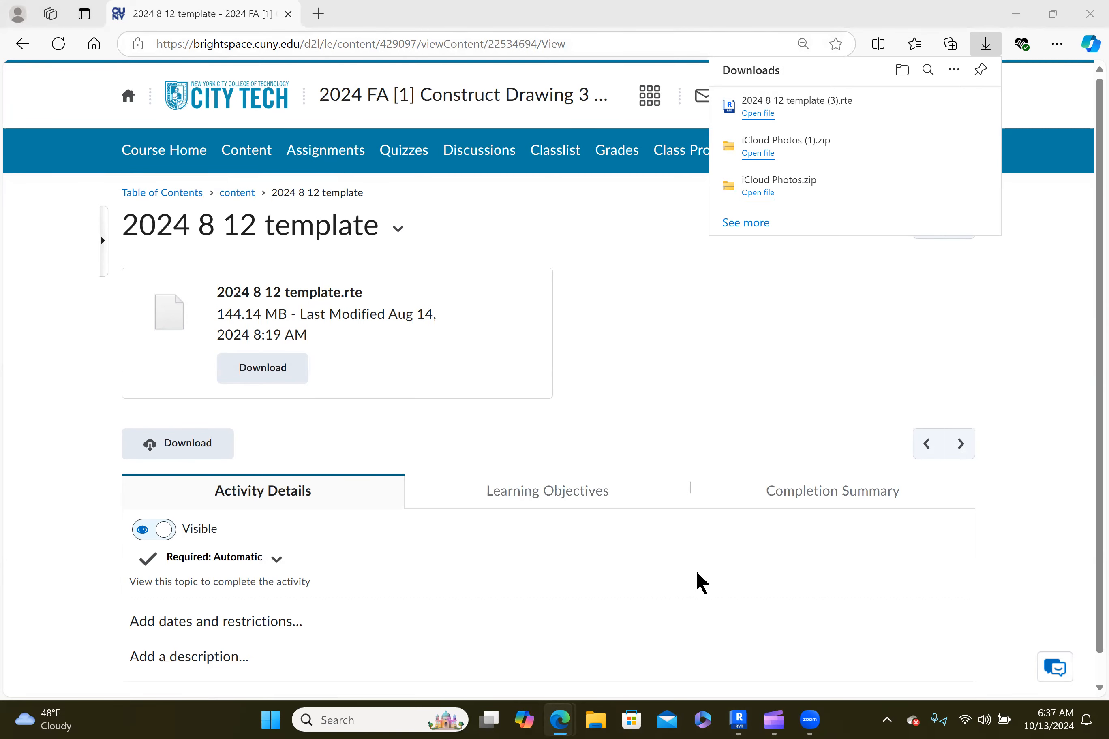
{"action": "left_click", "coordinate": [738, 720]}
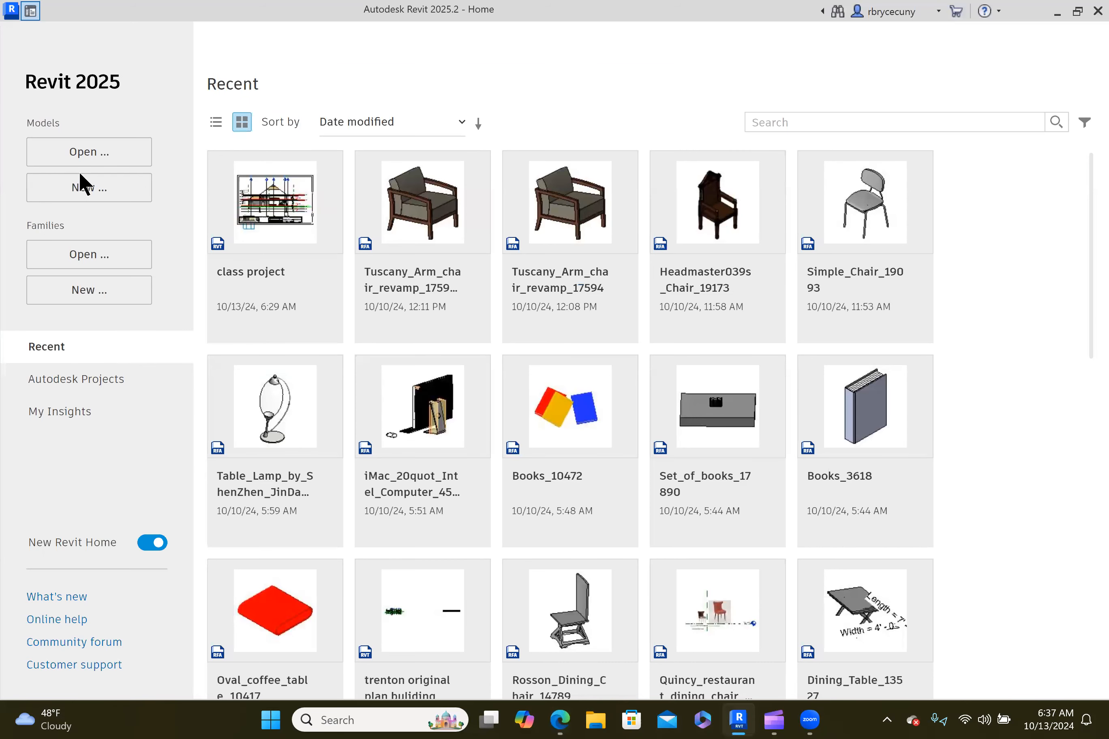
Create a new project from the template file 2024 8 12 template (3).rte in the Downloads folder.
{"action": "left_click", "coordinate": [78, 189]}
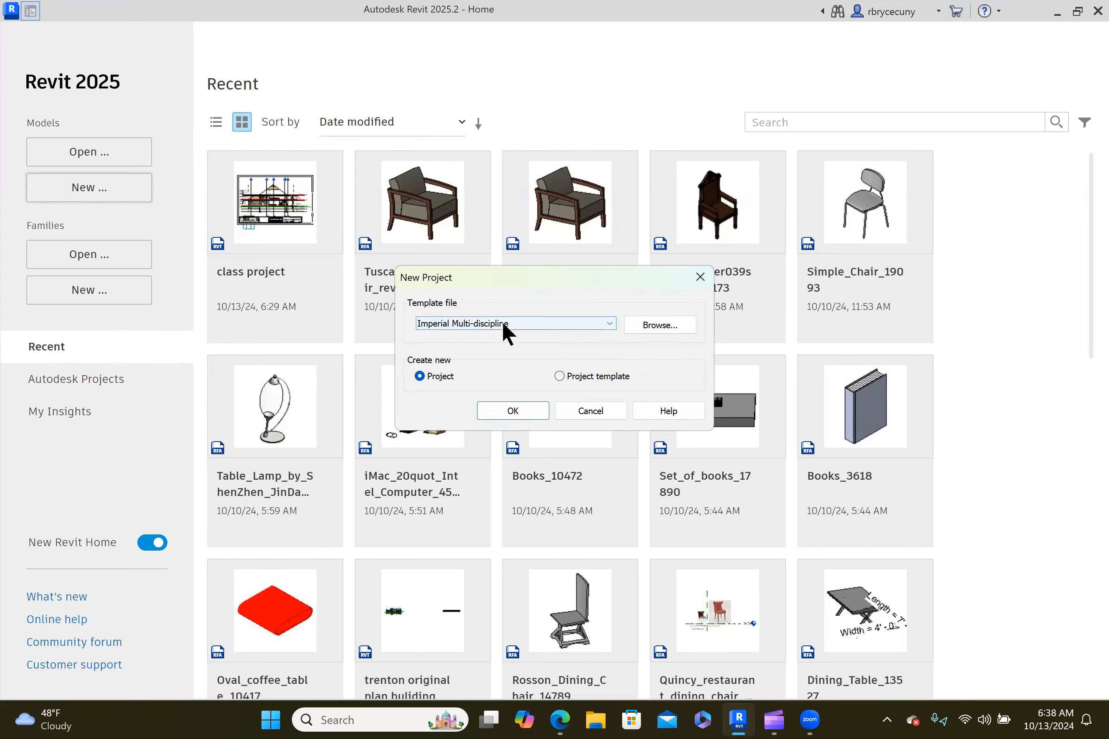
{"action": "left_click", "coordinate": [652, 323]}
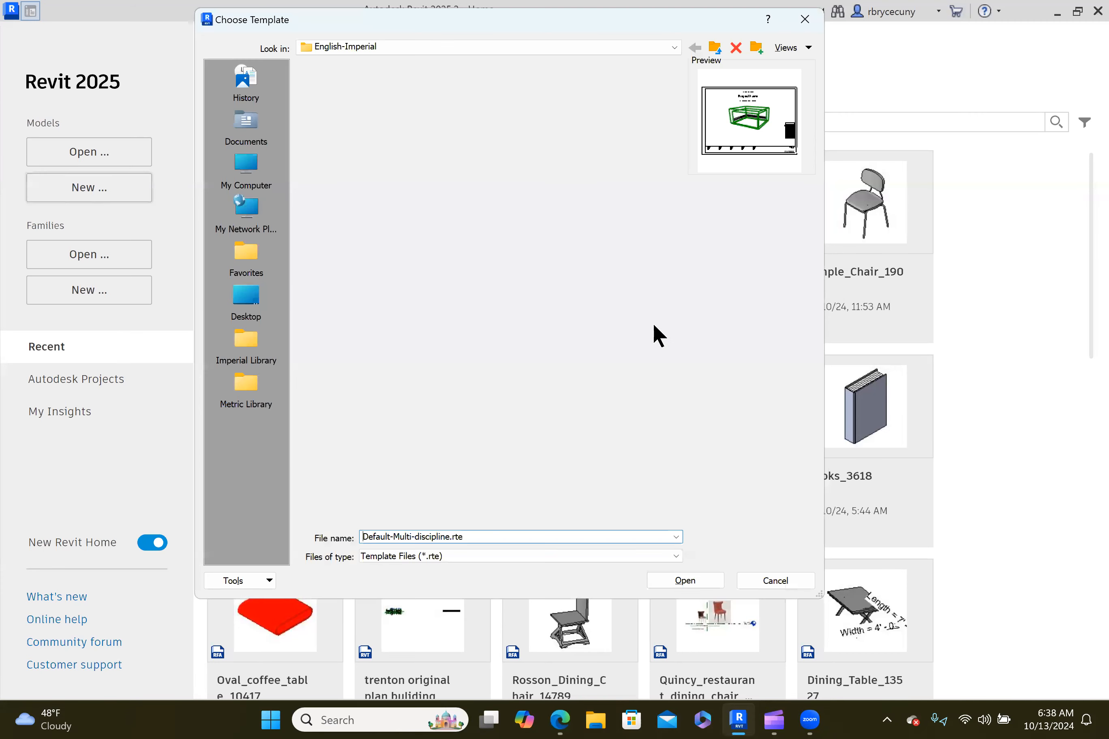
{"action": "left_click", "coordinate": [247, 167]}
{"action": "double_click", "coordinate": [334, 140]}
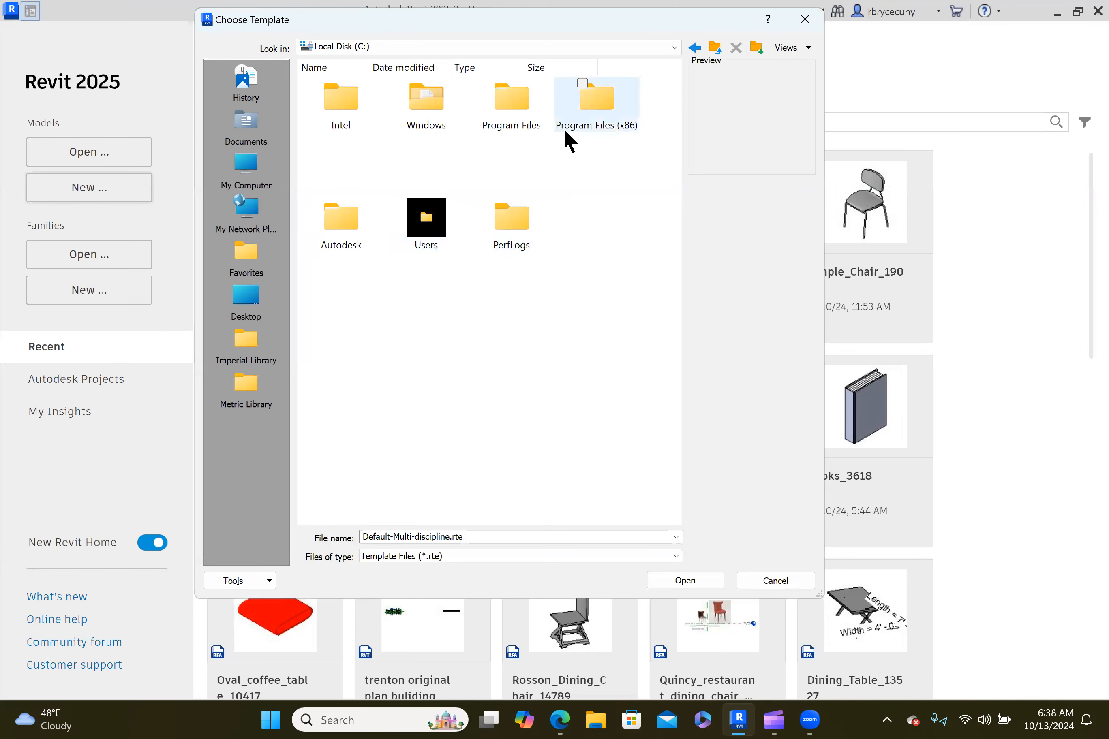
{"action": "double_click", "coordinate": [430, 229]}
{"action": "double_click", "coordinate": [348, 107]}
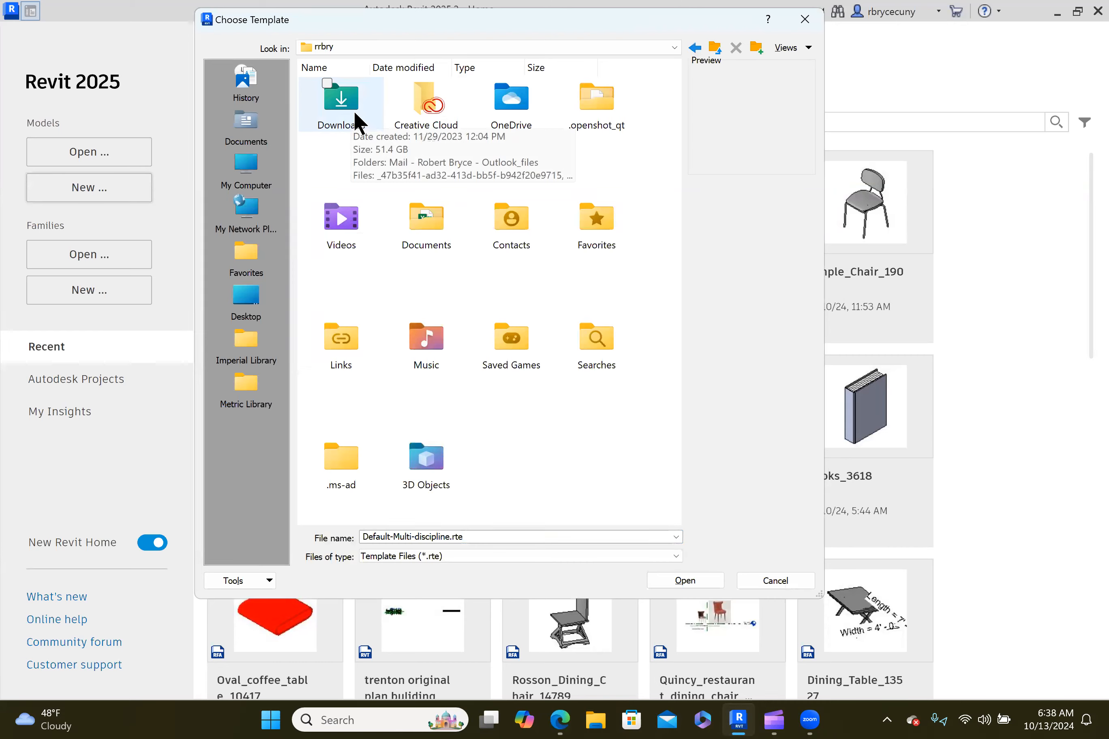
{"action": "double_click", "coordinate": [354, 111]}
{"action": "left_click", "coordinate": [342, 118]}
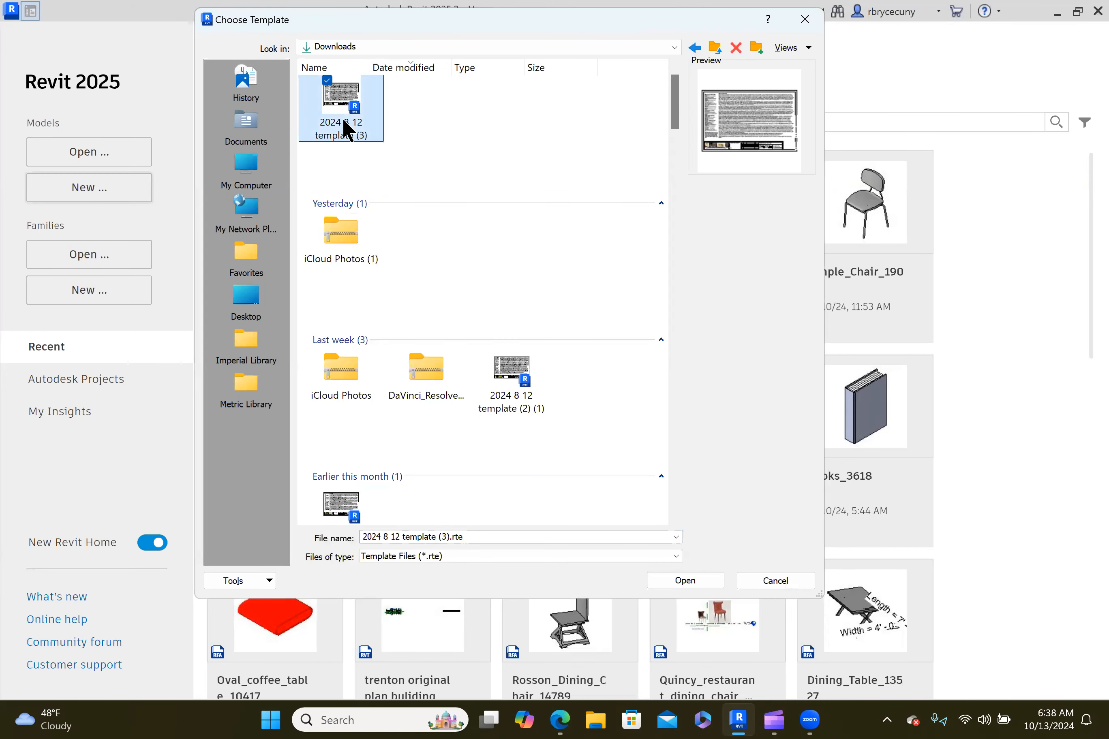
{"action": "left_click", "coordinate": [684, 581]}
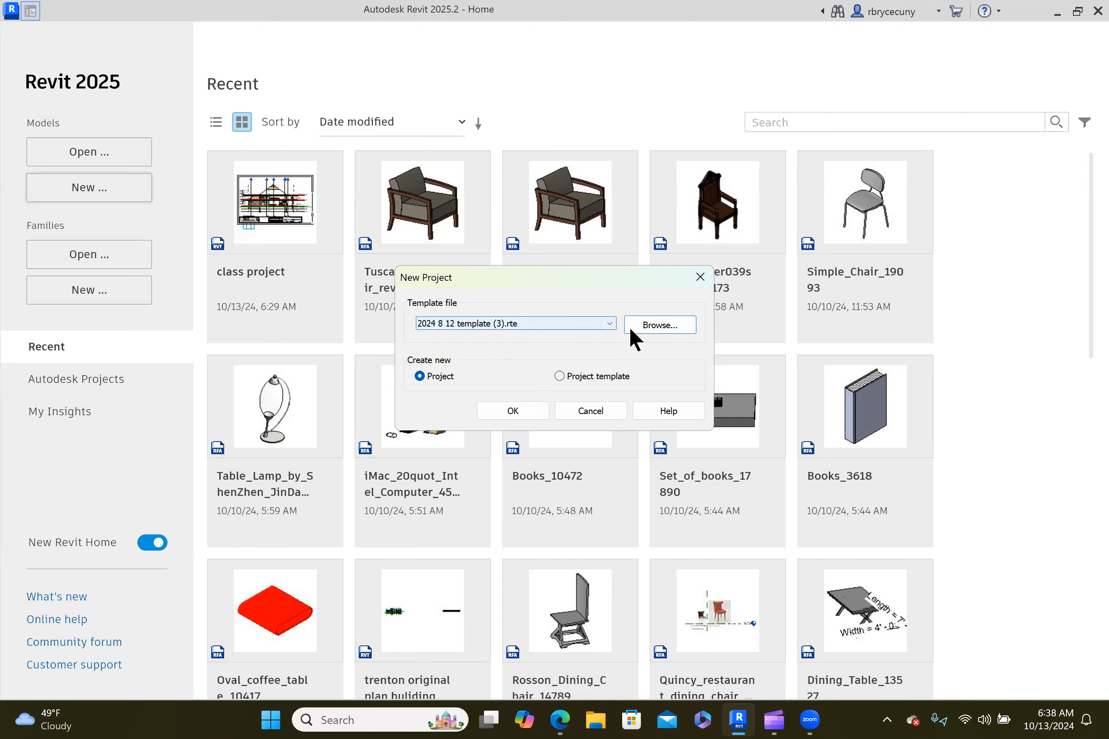
{"action": "left_click", "coordinate": [513, 410]}
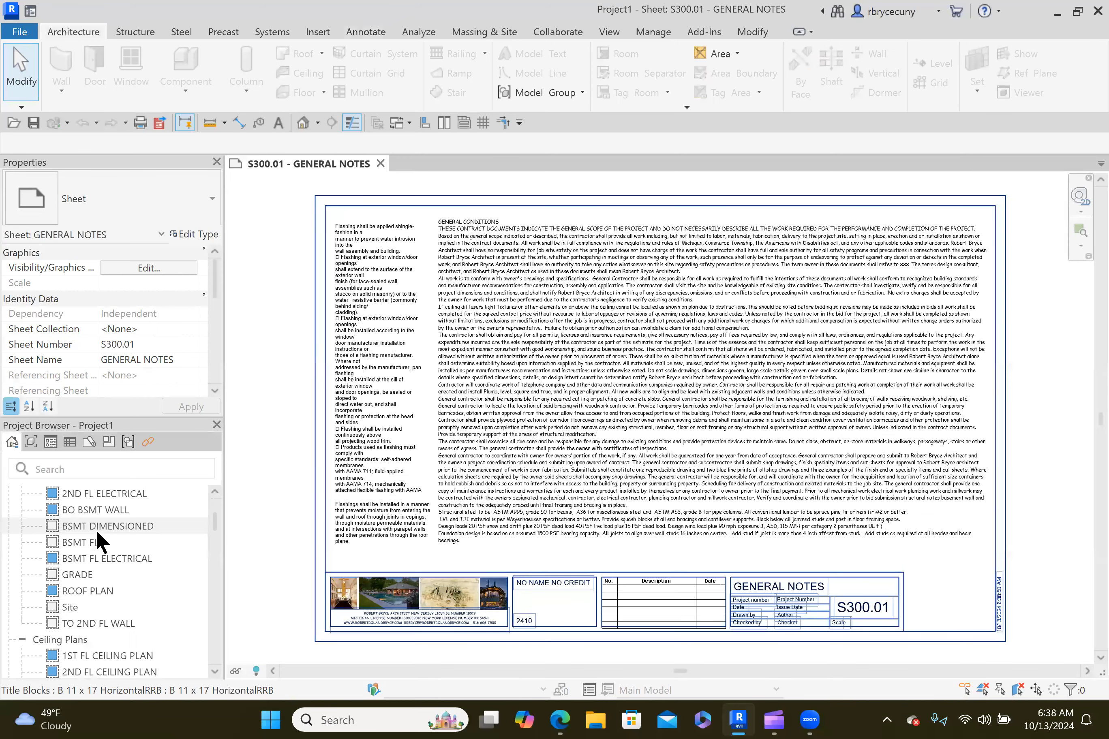
Look through the floor plans, ceiling plans and sheets that the template provides in the project browser.
{"action": "scroll", "coordinate": [95, 544], "scroll_direction": "down", "scroll_amount": 3}
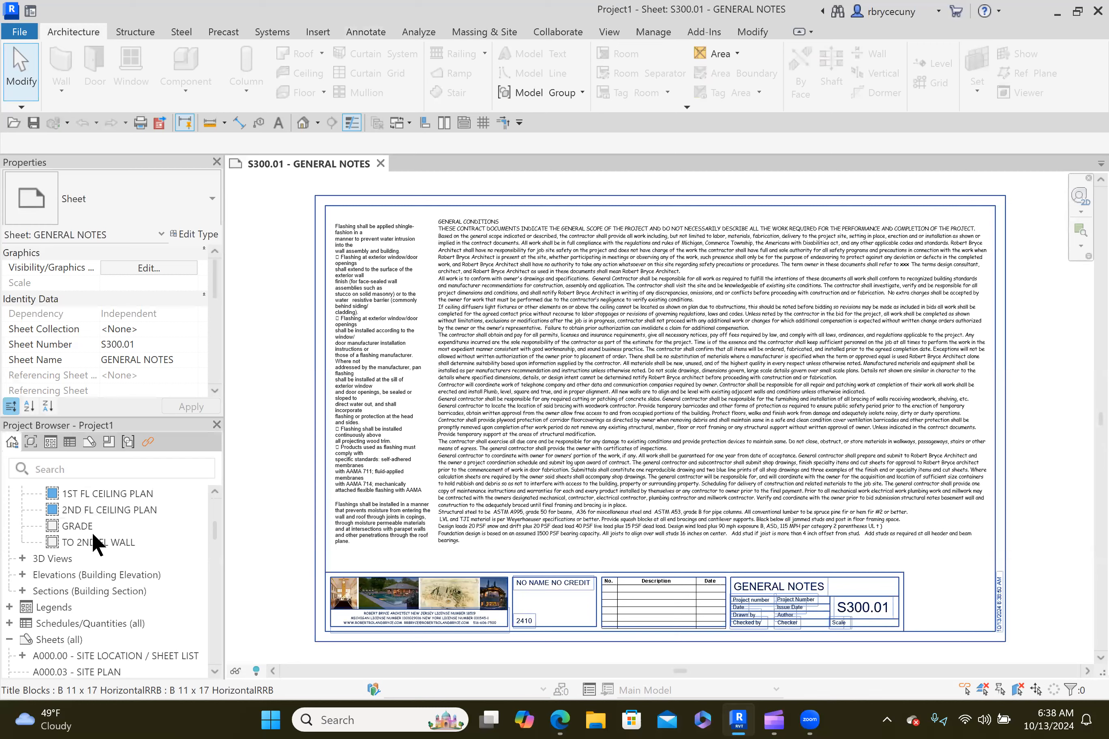
{"action": "scroll", "coordinate": [94, 535], "scroll_direction": "down", "scroll_amount": 15}
{"action": "scroll", "coordinate": [108, 636], "scroll_direction": "down", "scroll_amount": 3}
{"action": "scroll", "coordinate": [129, 586], "scroll_direction": "up", "scroll_amount": 8}
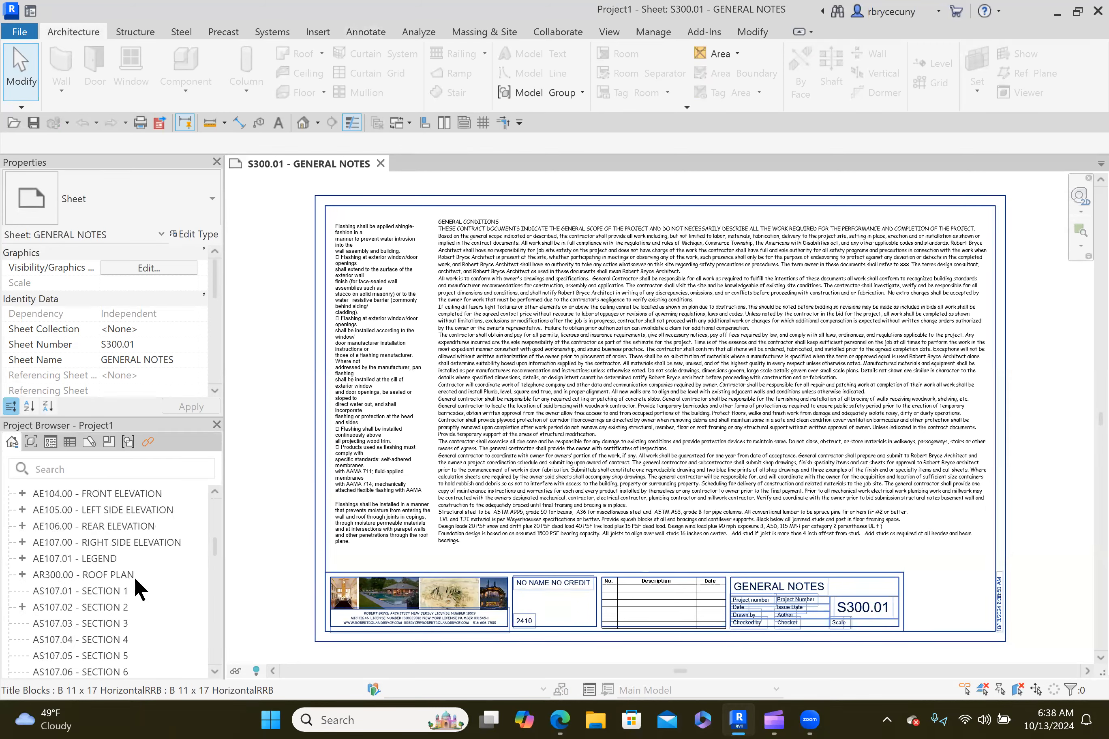
{"action": "scroll", "coordinate": [87, 509], "scroll_direction": "up", "scroll_amount": 15}
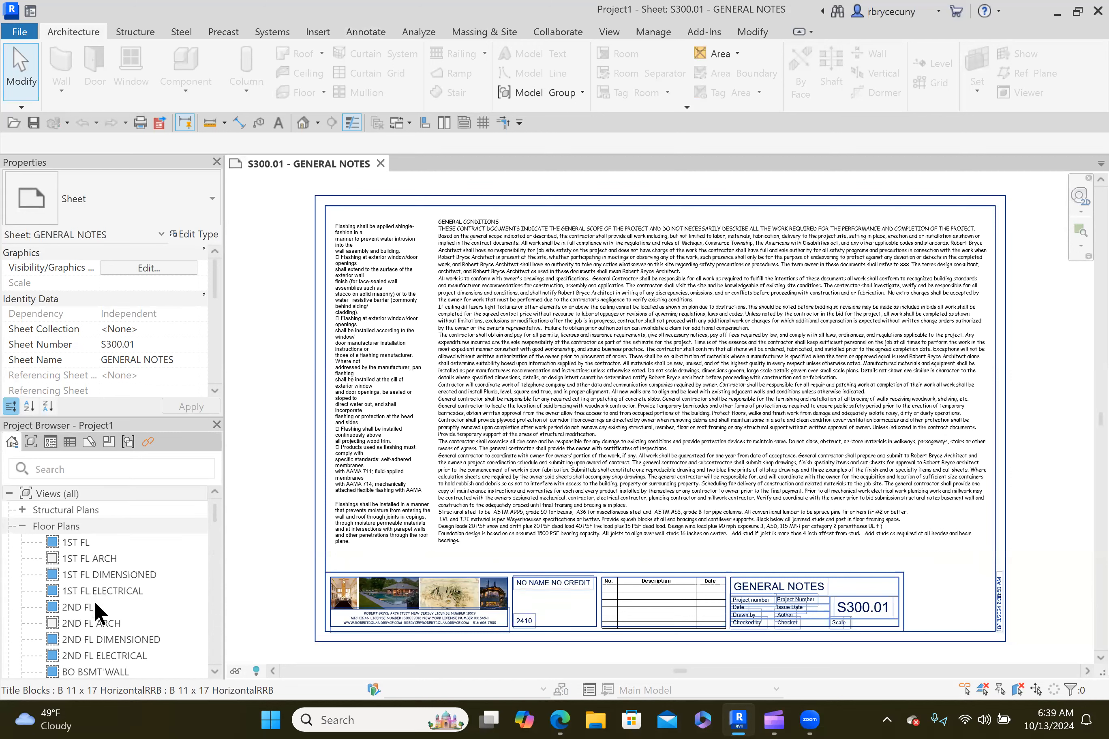
{"action": "scroll", "coordinate": [96, 560], "scroll_direction": "down", "scroll_amount": 5}
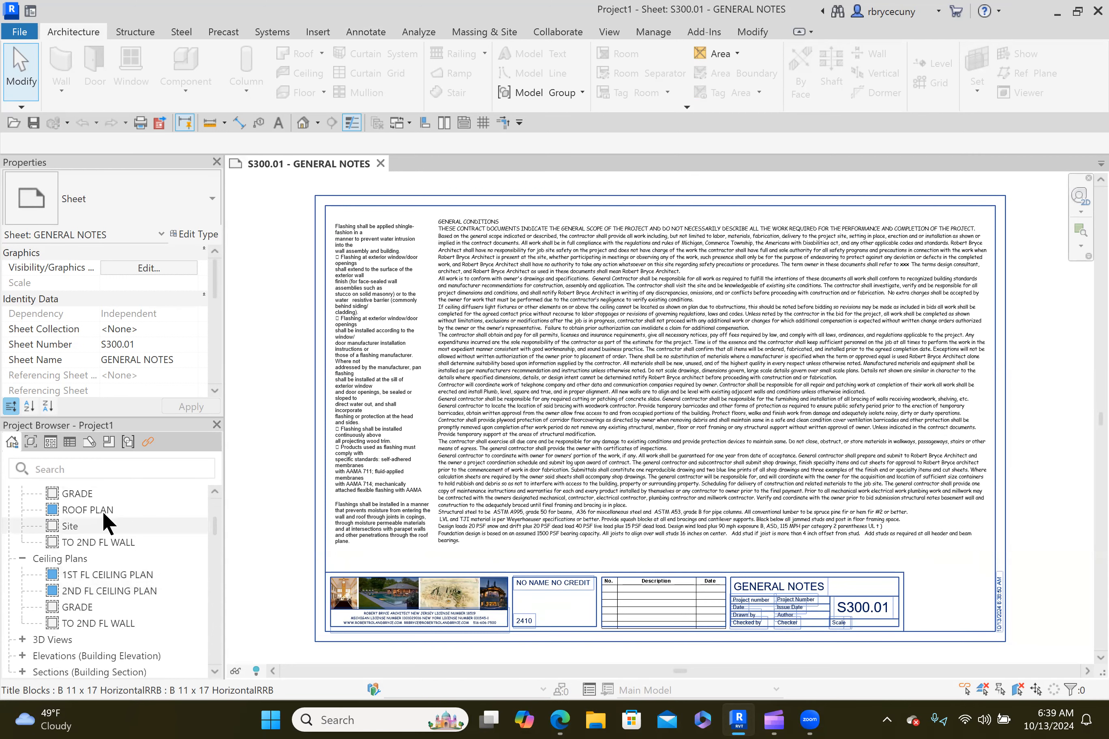
{"action": "scroll", "coordinate": [102, 510], "scroll_direction": "up", "scroll_amount": 6}
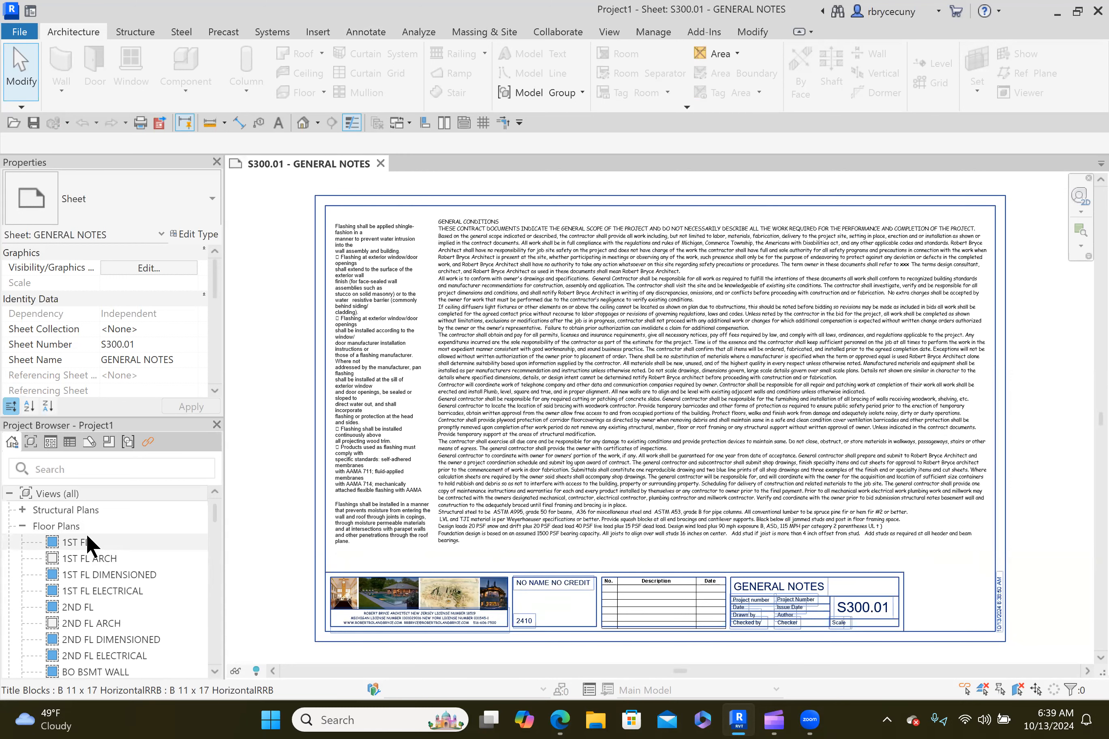
Open the 1ST FL floor plan and bring the garage and house into view.
{"action": "double_click", "coordinate": [87, 542]}
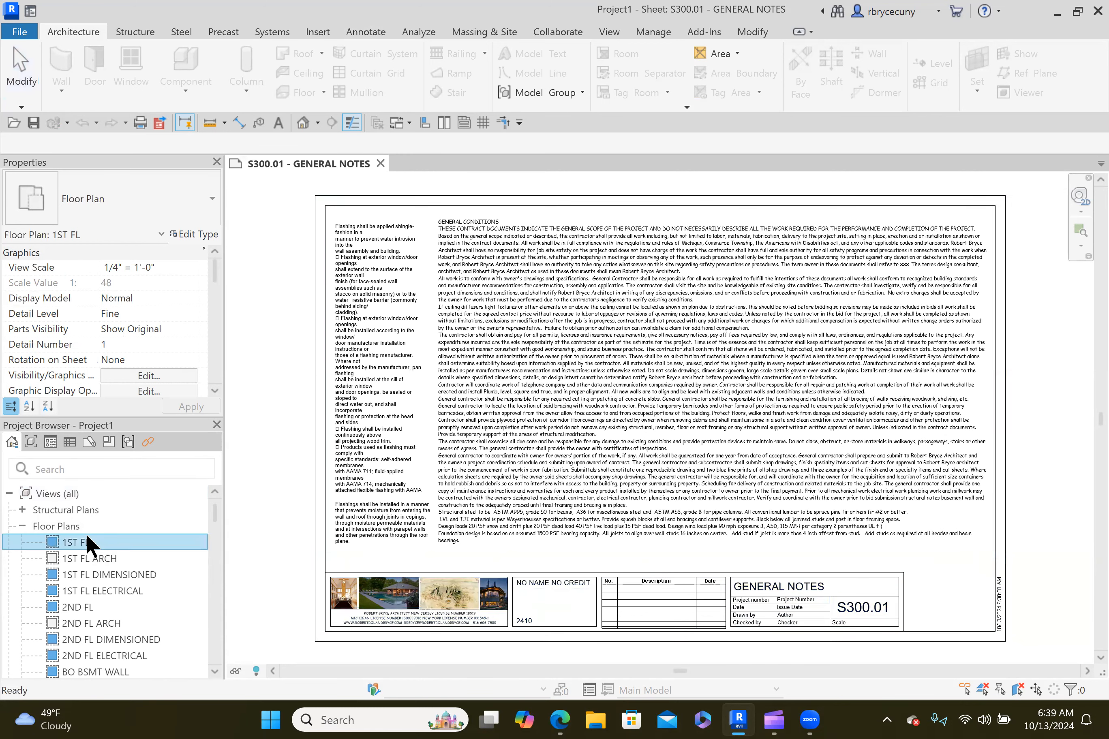
{"action": "scroll", "coordinate": [597, 381], "scroll_direction": "down", "scroll_amount": 3}
{"action": "middle_click_drag", "start_coordinate": [557, 374], "coordinate": [482, 331]}
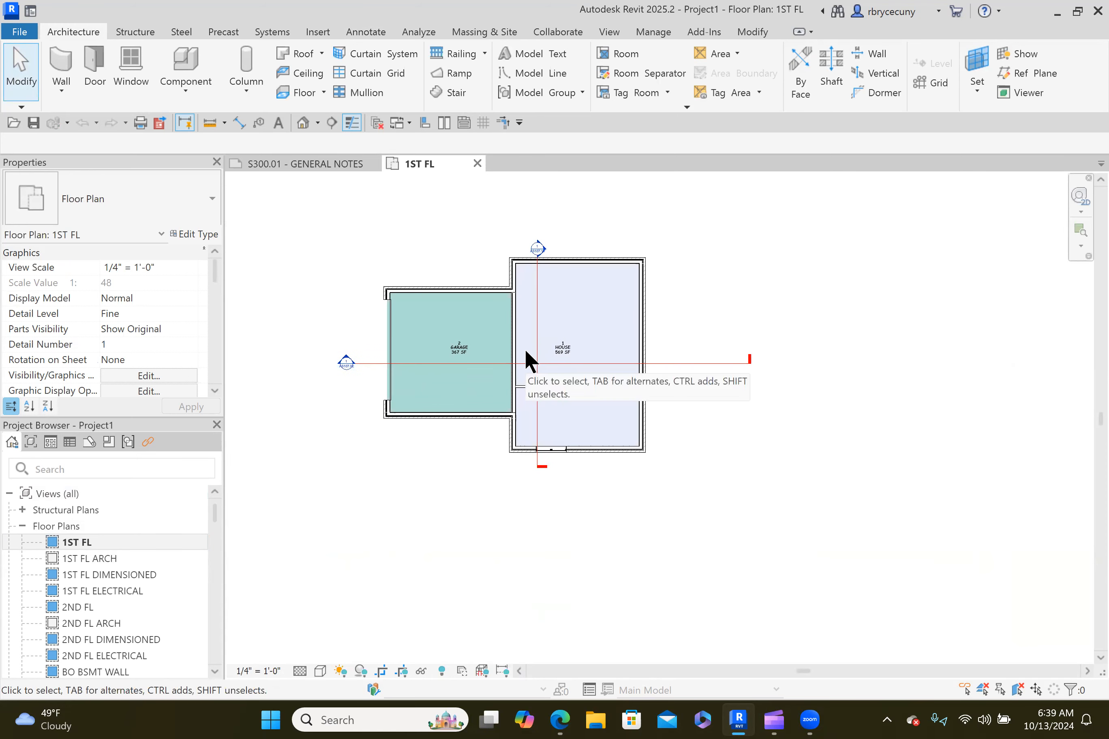
Open the type structure of the stacked exterior wall on the side of the house opposite the garage.
{"action": "left_click", "coordinate": [646, 335]}
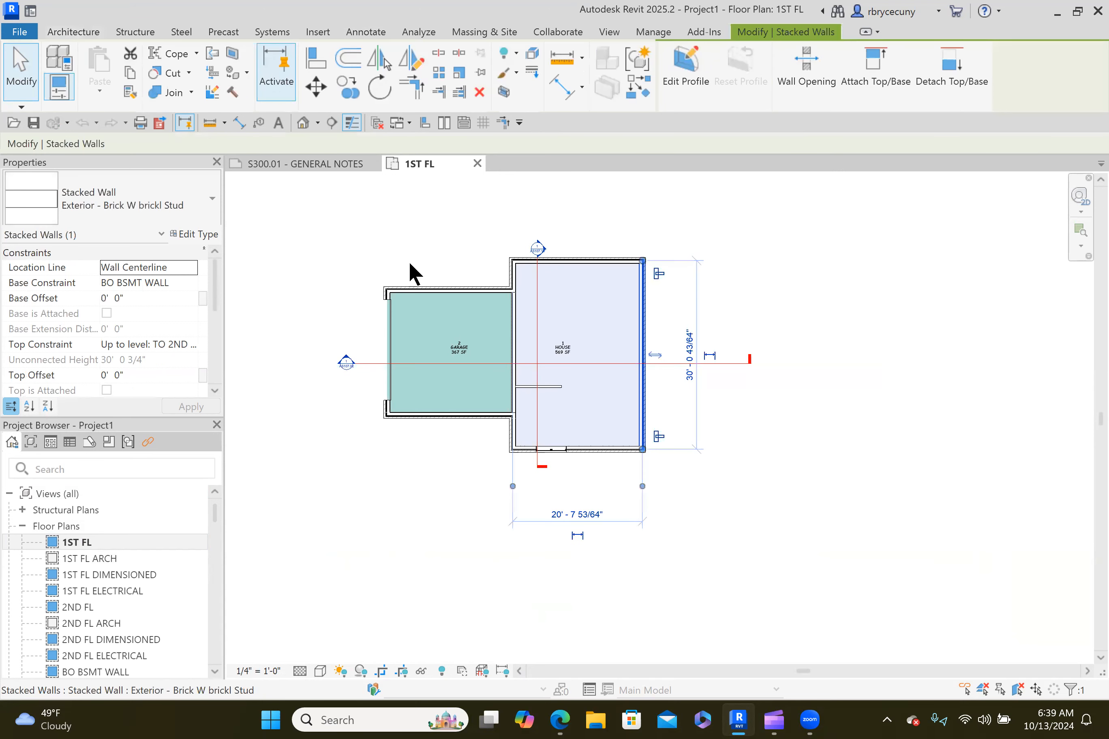
{"action": "left_click", "coordinate": [207, 234]}
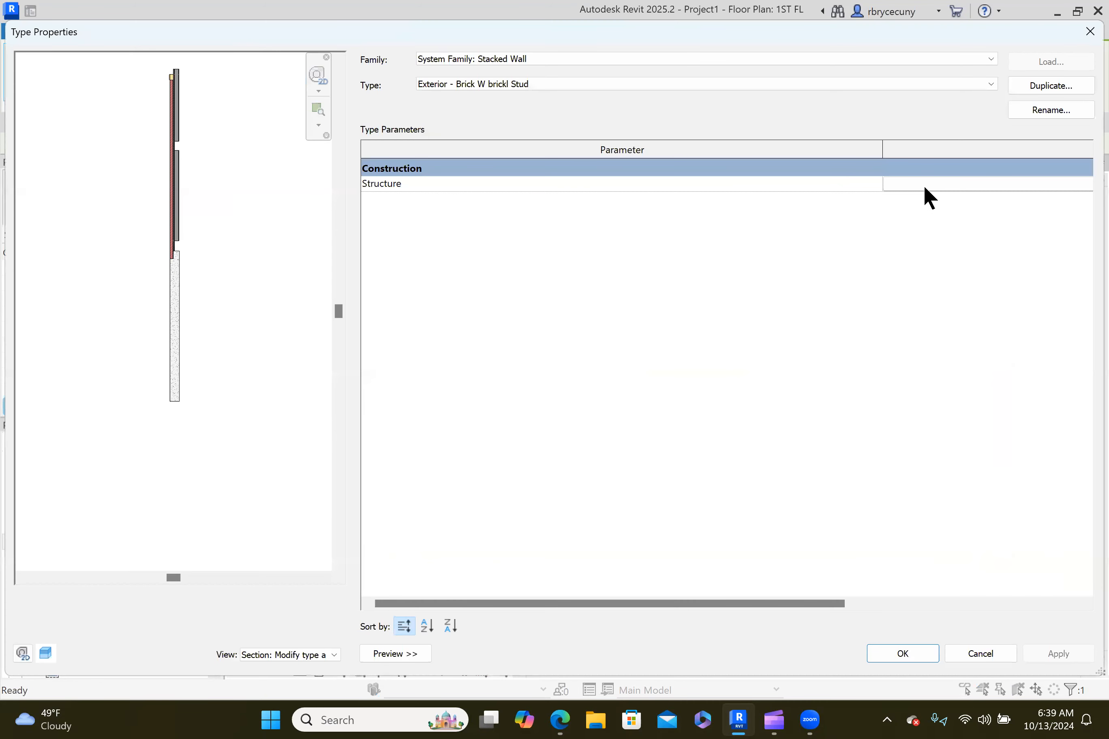
{"action": "left_click", "coordinate": [923, 185]}
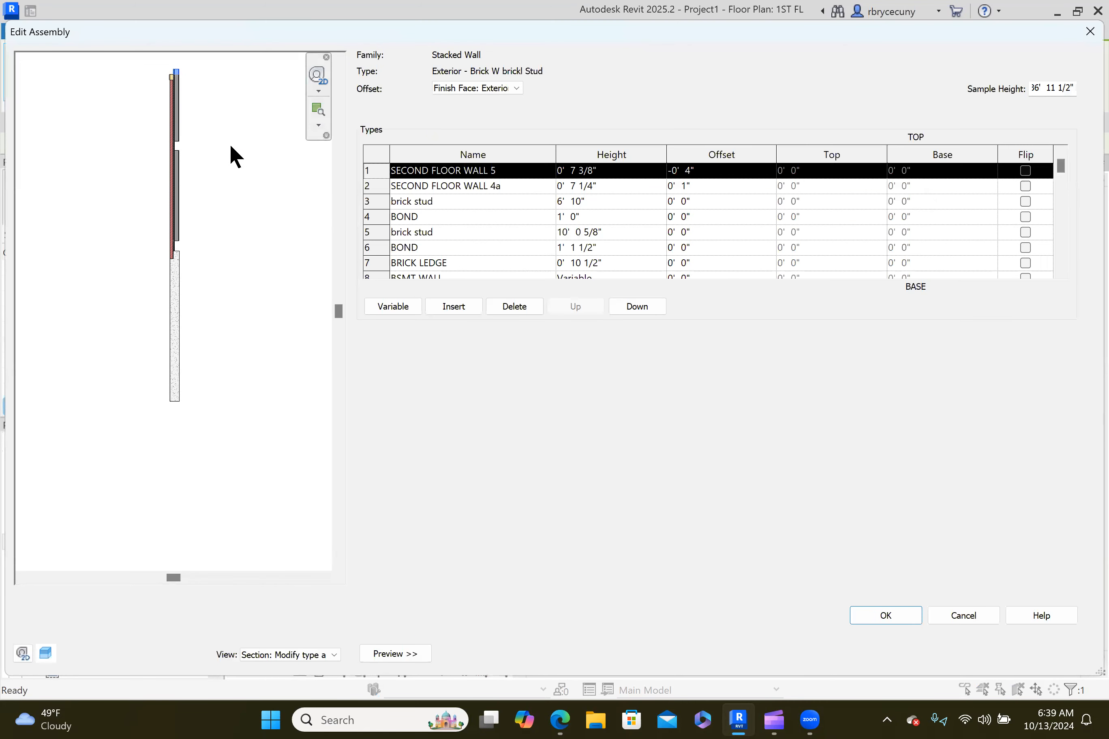
Examine the SECOND FLOOR WALL 5, SECOND FLOOR WALL 4a and upper brick stud segments in the stacked wall's section preview.
{"action": "scroll", "coordinate": [229, 144], "scroll_direction": "up", "scroll_amount": 2}
{"action": "middle_click_drag", "start_coordinate": [229, 144], "coordinate": [274, 266]}
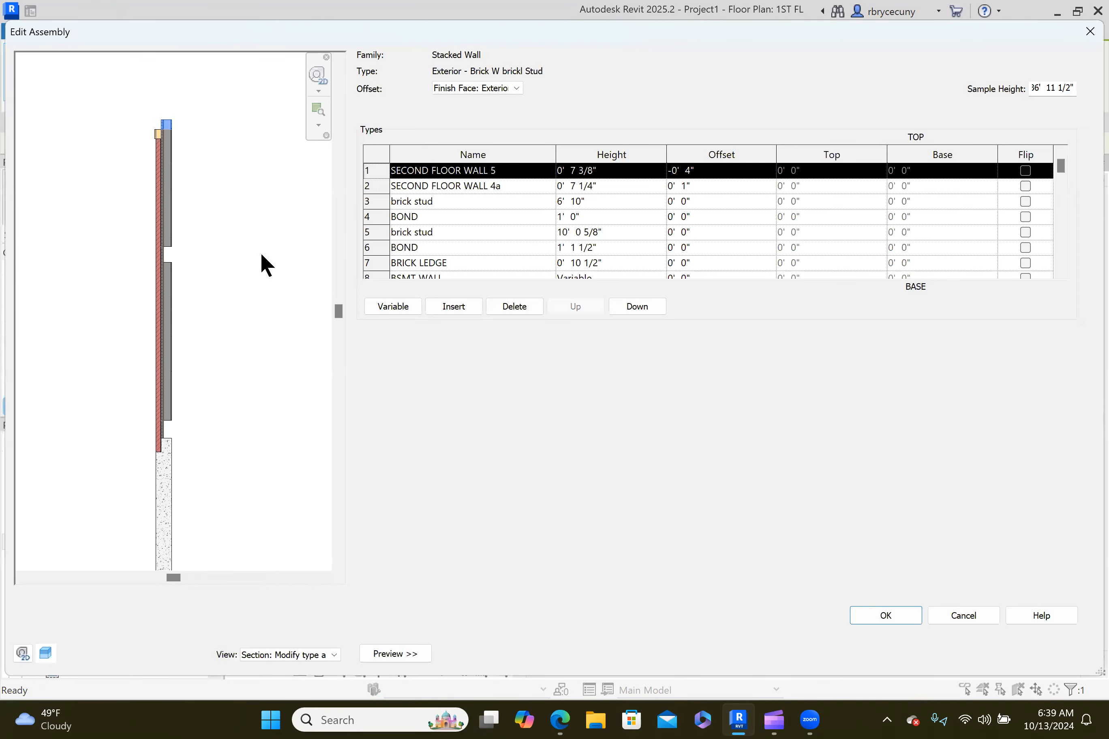
{"action": "middle_click_drag", "start_coordinate": [260, 251], "coordinate": [265, 191]}
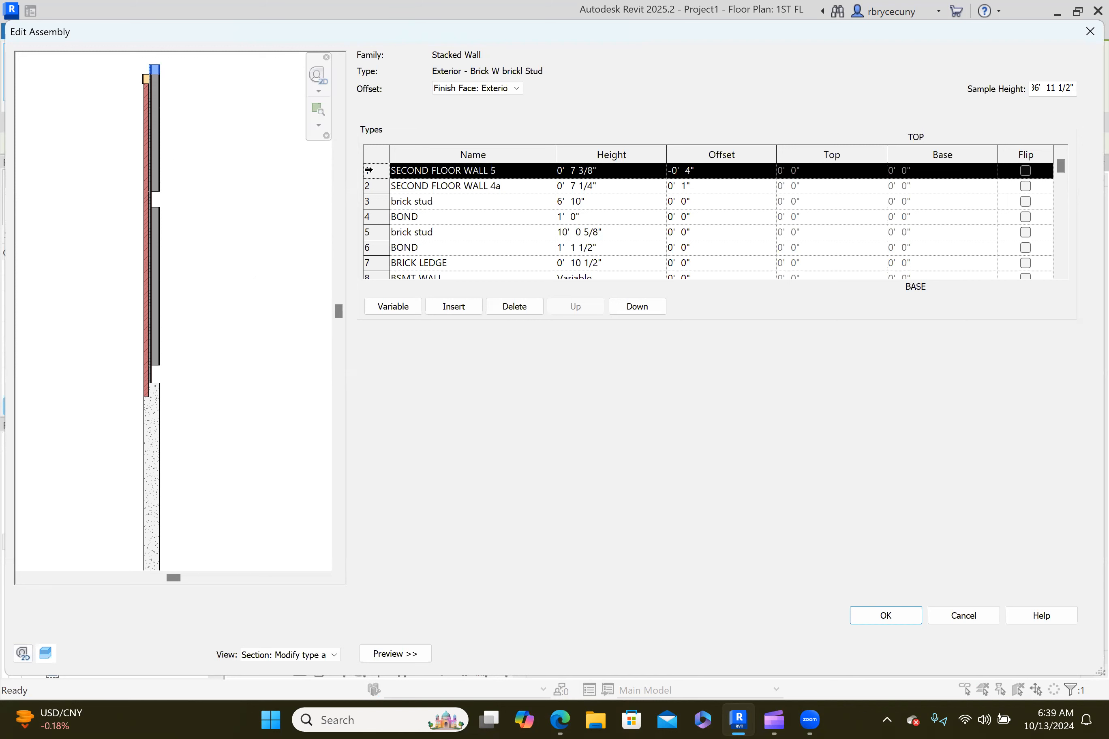
{"action": "scroll", "coordinate": [148, 65], "scroll_direction": "up", "scroll_amount": 5}
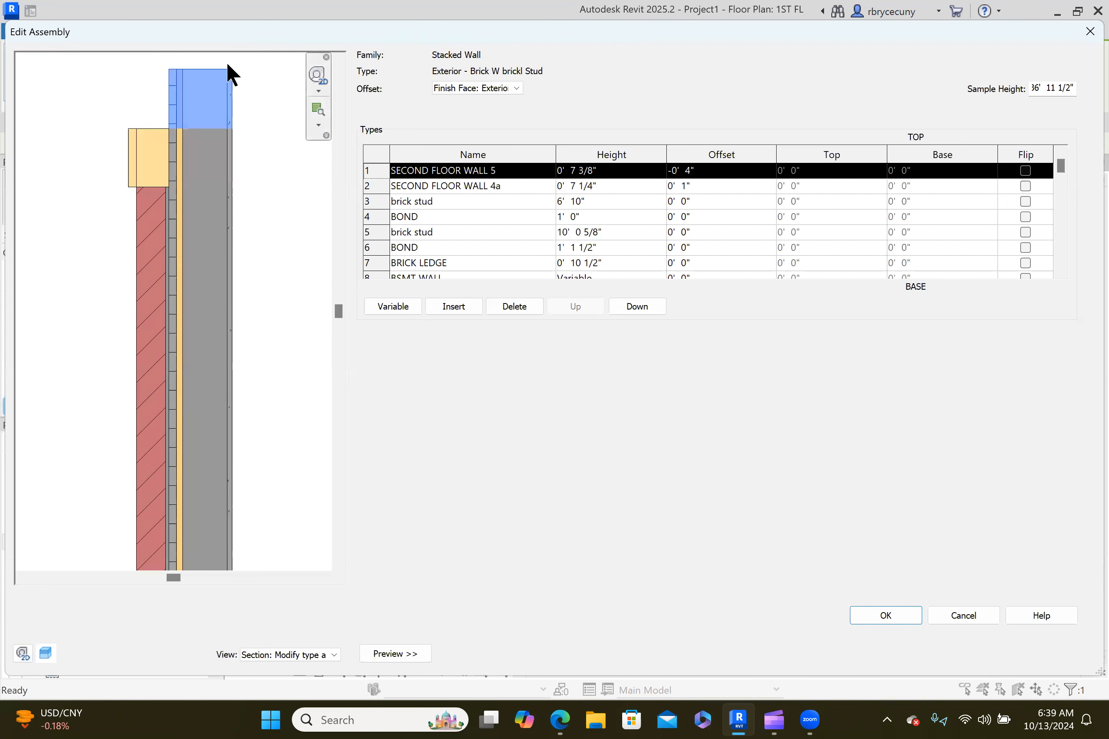
{"action": "left_click", "coordinate": [376, 187]}
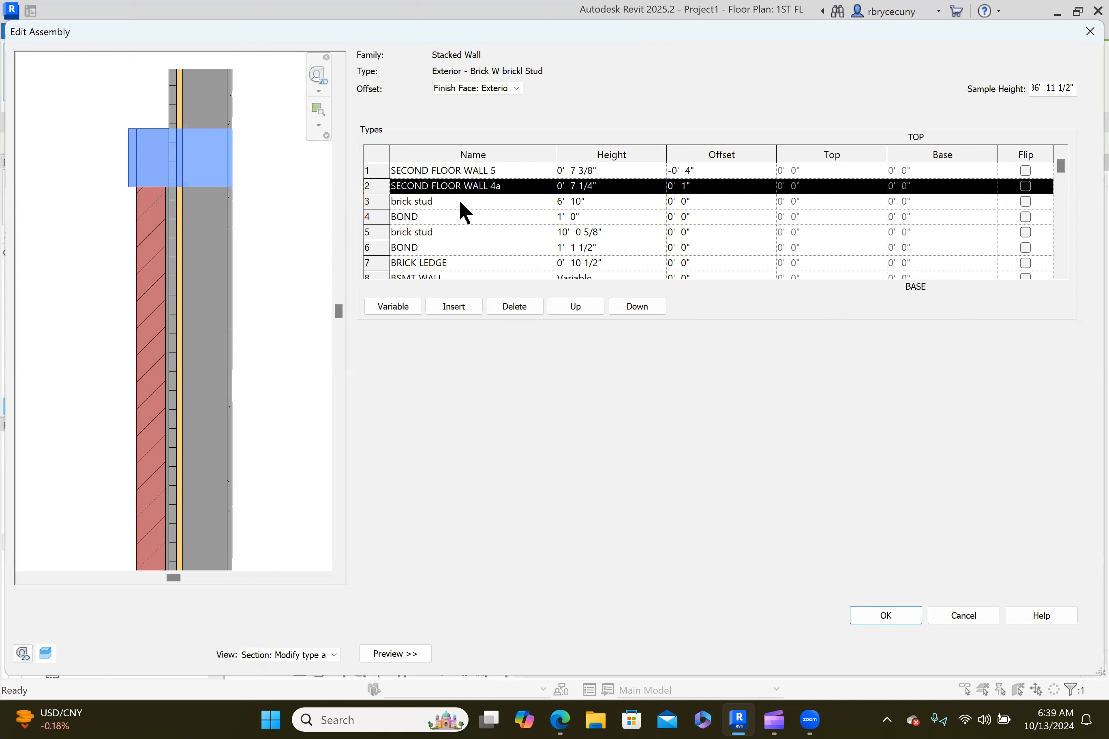
{"action": "left_click", "coordinate": [380, 201]}
{"action": "scroll", "coordinate": [160, 235], "scroll_direction": "down", "scroll_amount": 4}
{"action": "middle_click_drag", "start_coordinate": [175, 287], "coordinate": [189, 206]}
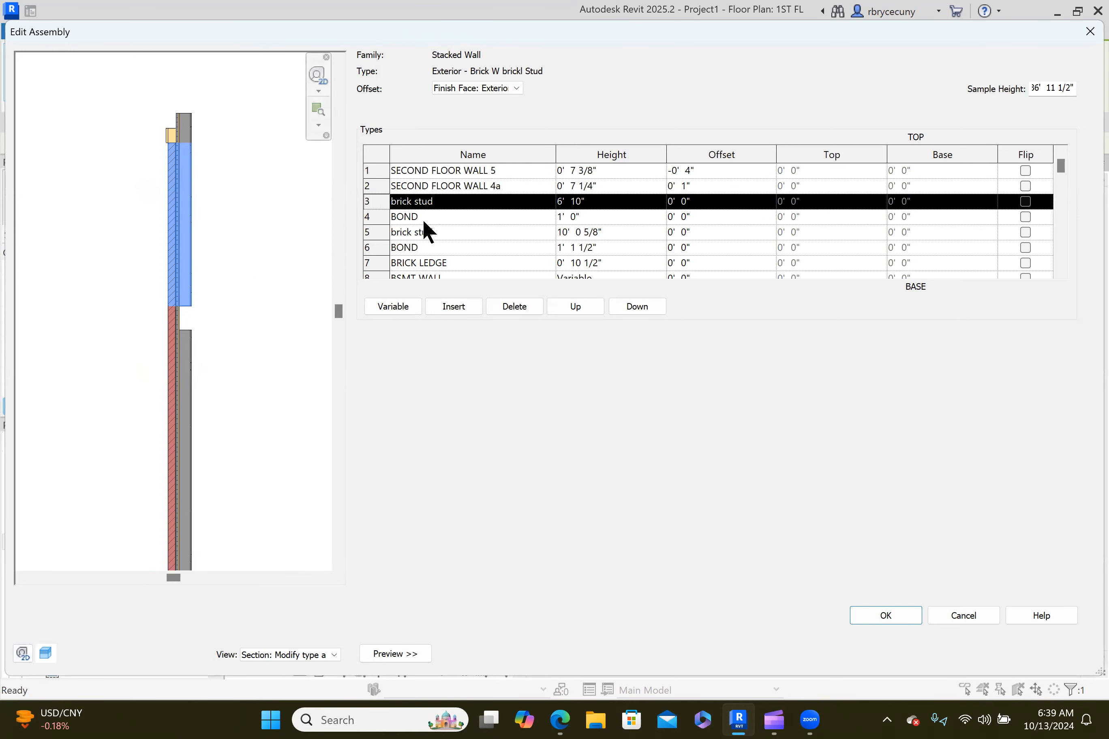
Examine the BOND segment between floors and the brick stud segment below it in the section preview.
{"action": "left_click", "coordinate": [374, 217]}
{"action": "scroll", "coordinate": [229, 336], "scroll_direction": "up", "scroll_amount": 2}
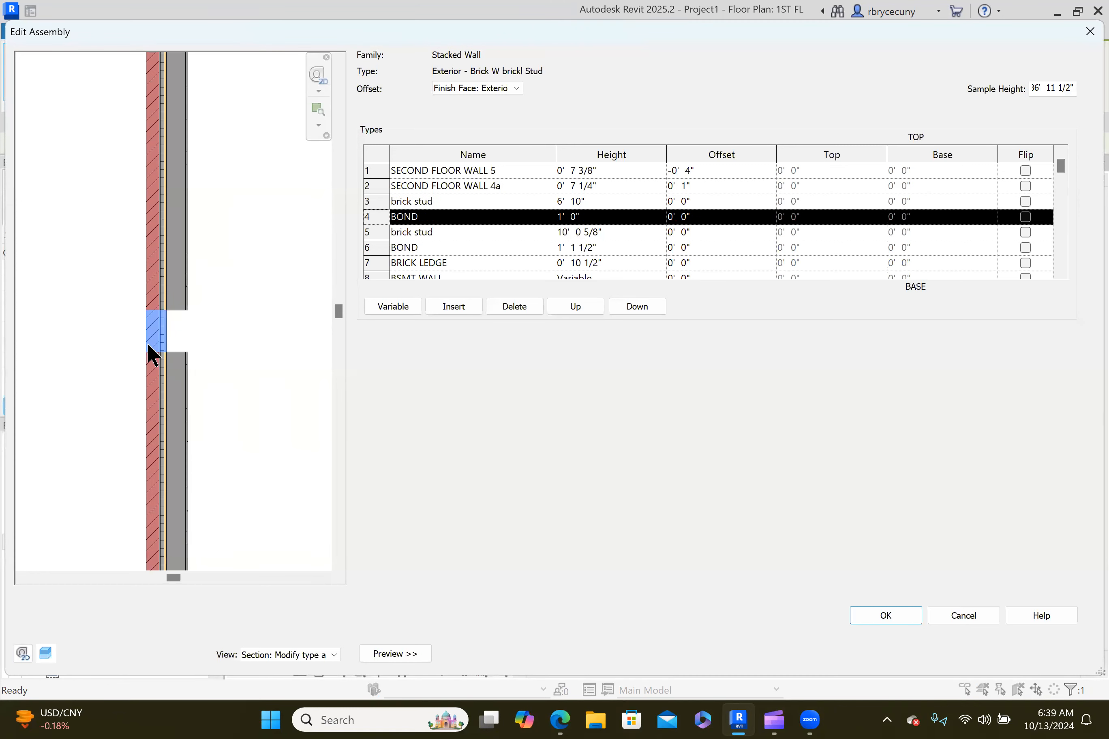
{"action": "middle_click_drag", "start_coordinate": [147, 345], "coordinate": [180, 309]}
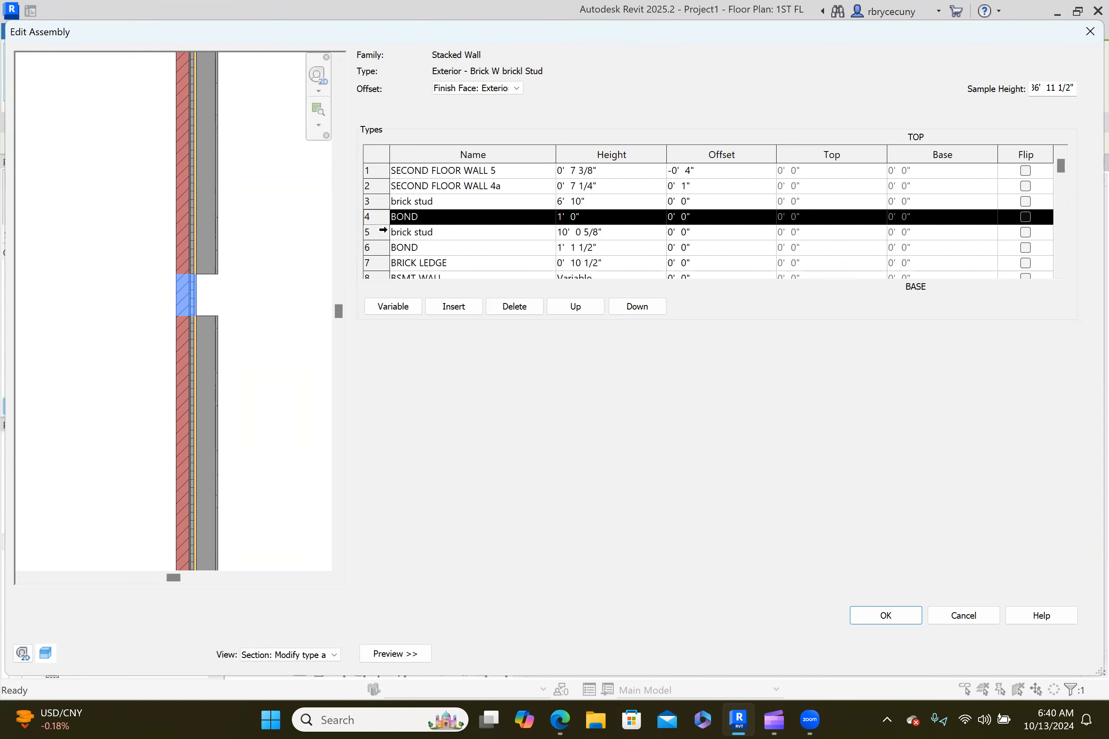
{"action": "left_click", "coordinate": [368, 233]}
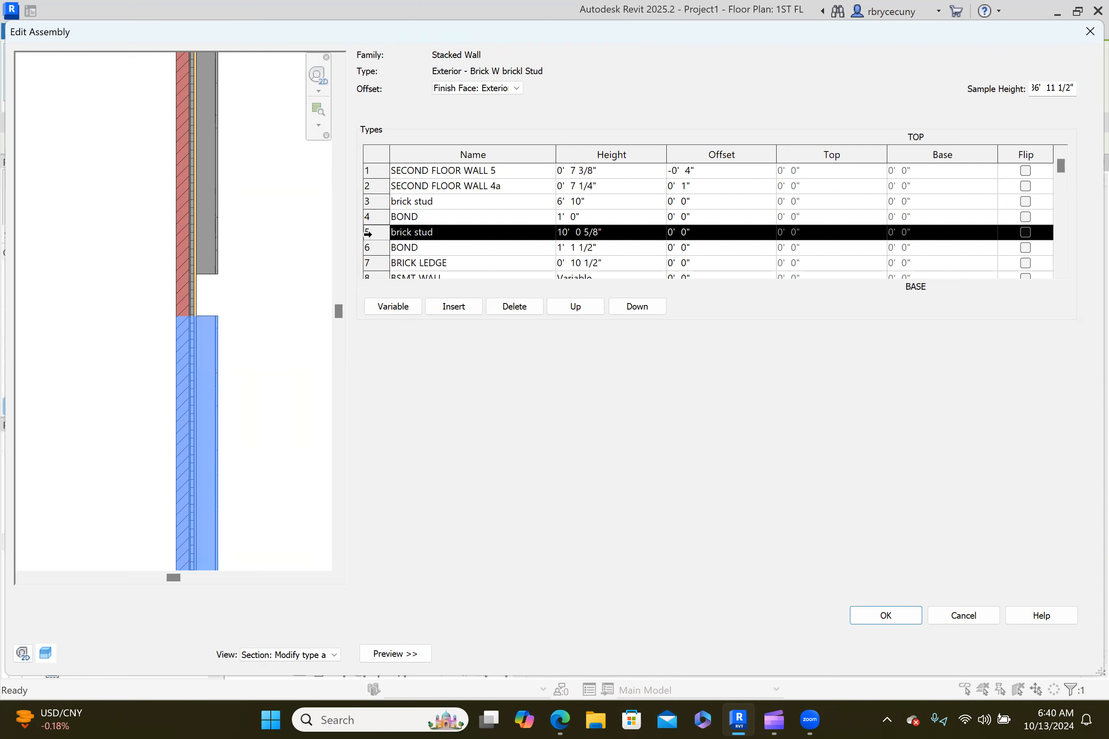
{"action": "scroll", "coordinate": [249, 318], "scroll_direction": "down", "scroll_amount": 3}
{"action": "middle_click_drag", "start_coordinate": [248, 318], "coordinate": [231, 143]}
{"action": "scroll", "coordinate": [229, 391], "scroll_direction": "up", "scroll_amount": 2}
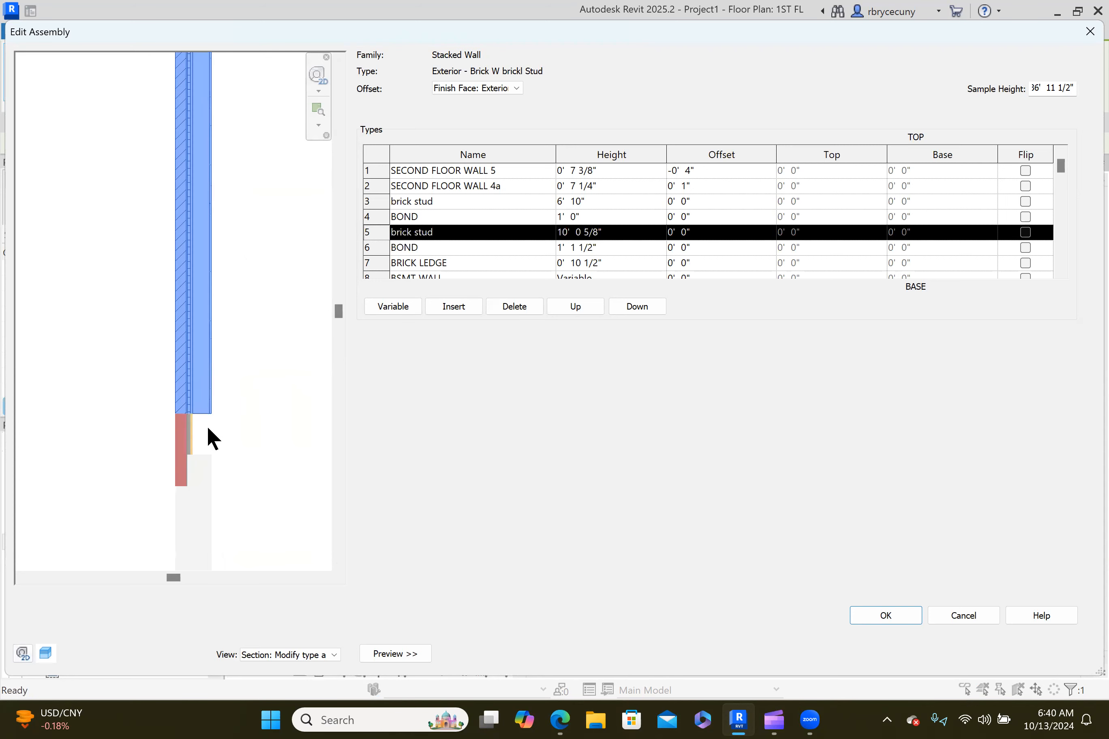
Examine the lower BOND, BRICK LEDGE and BSMT WALL segments in the preview and review the list of segment heights.
{"action": "left_click", "coordinate": [369, 249]}
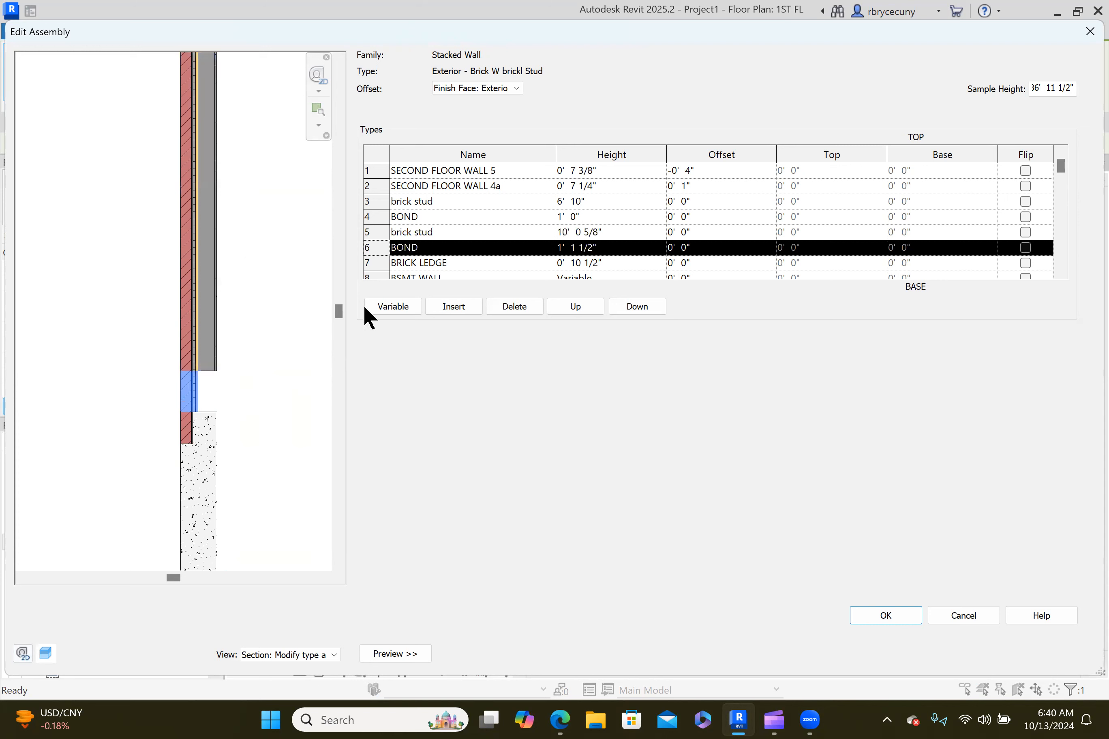
{"action": "left_click", "coordinate": [368, 262]}
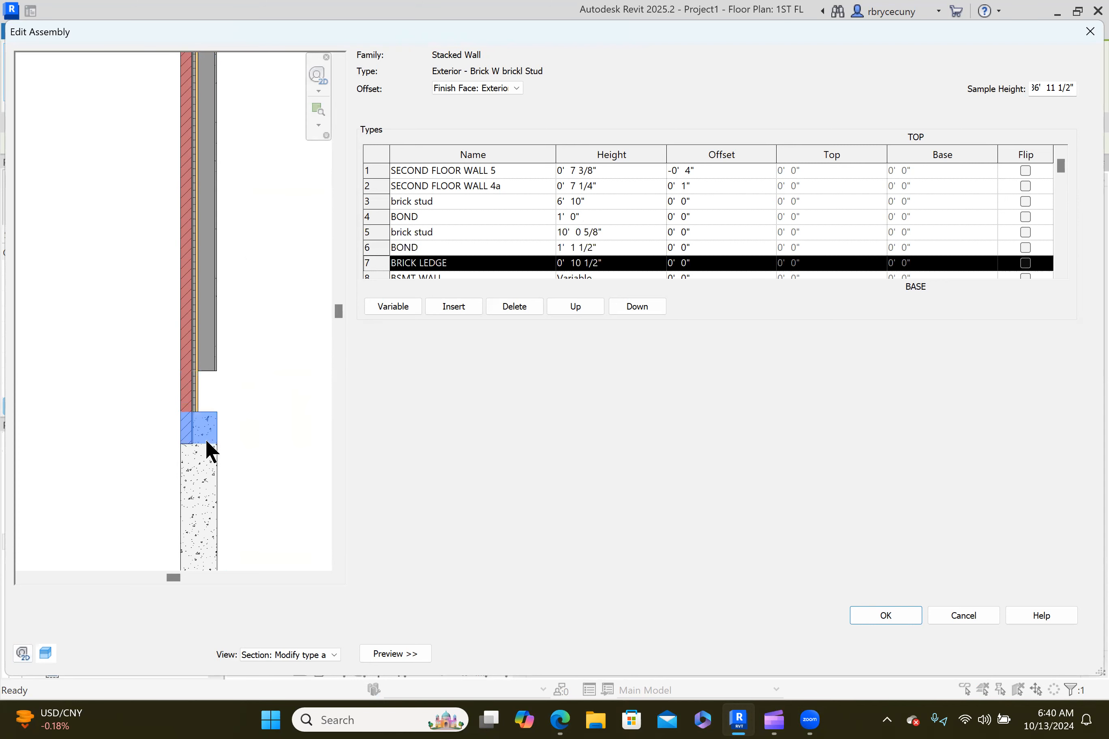
{"action": "scroll", "coordinate": [210, 450], "scroll_direction": "down", "scroll_amount": 1}
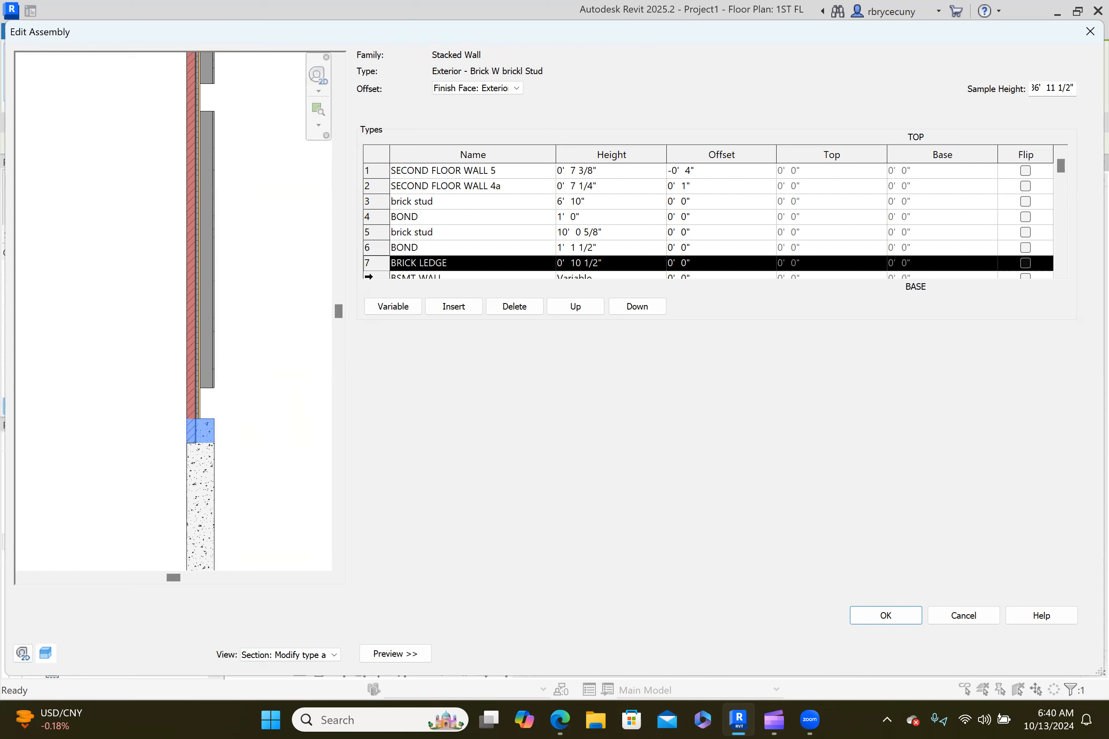
{"action": "left_click", "coordinate": [371, 276]}
{"action": "scroll", "coordinate": [192, 426], "scroll_direction": "down", "scroll_amount": 2}
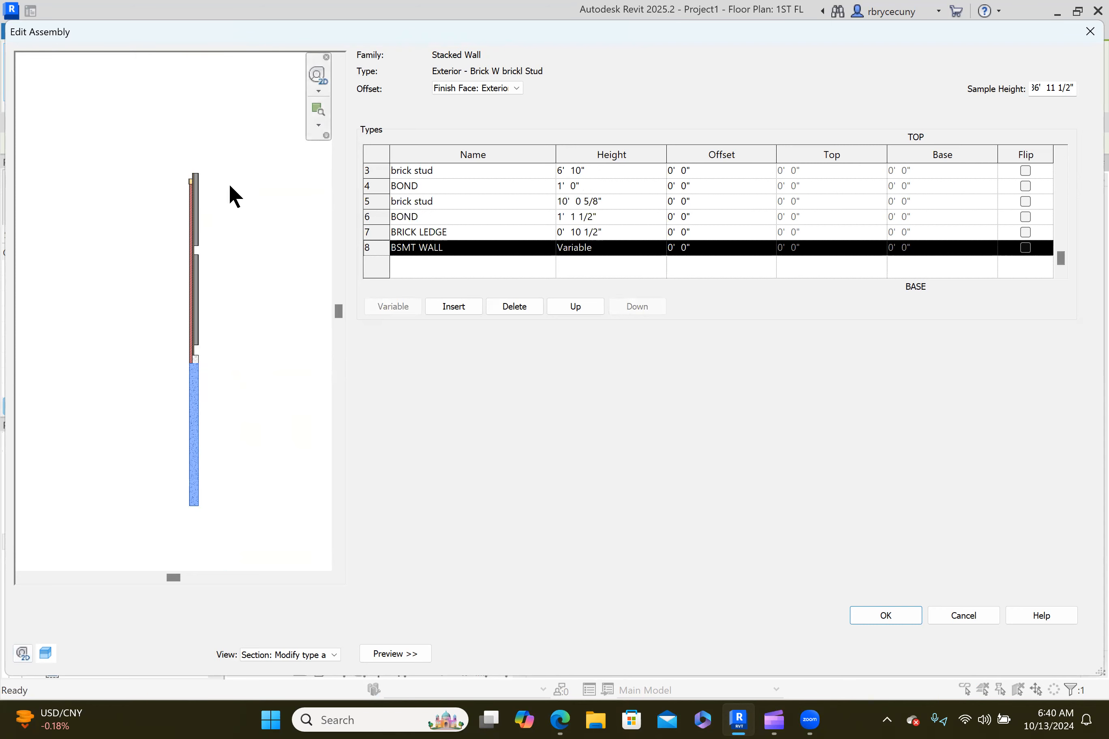
{"action": "scroll", "coordinate": [556, 200], "scroll_direction": "up", "scroll_amount": 1}
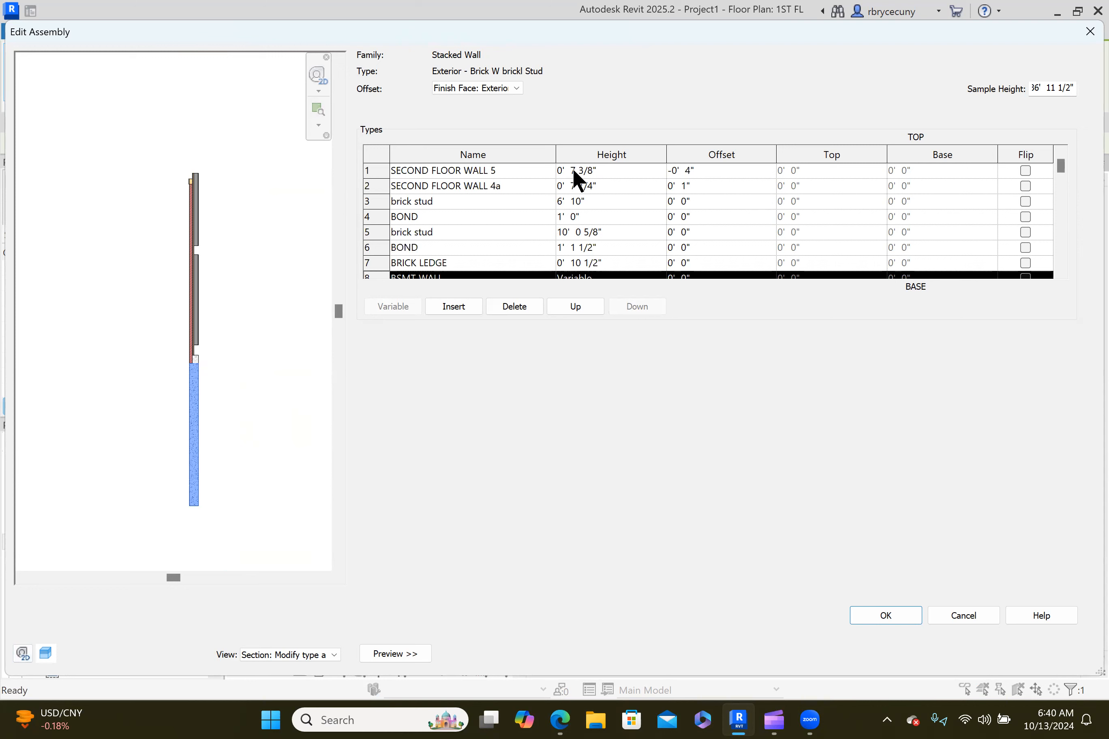
{"action": "scroll", "coordinate": [540, 205], "scroll_direction": "down", "scroll_amount": 1}
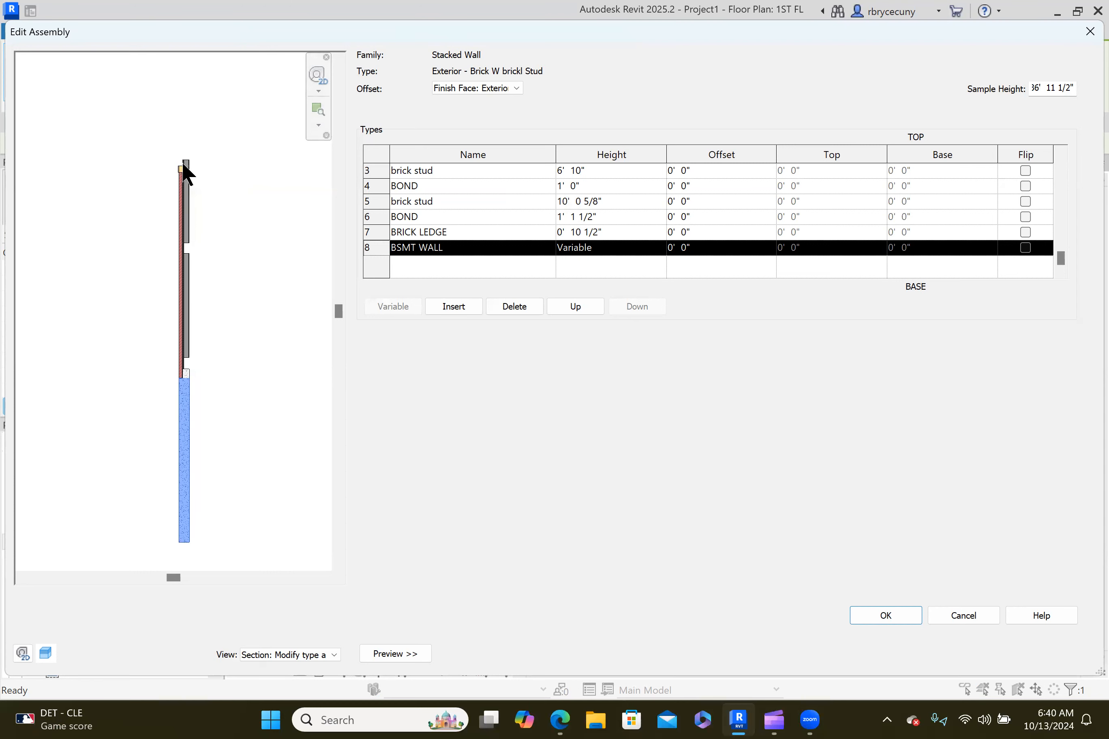
Review the heights of SECOND FLOOR WALL 5, SECOND FLOOR WALL 4a and the variable BSMT WALL segment, and close the wall assembly.
{"action": "scroll", "coordinate": [394, 194], "scroll_direction": "up", "scroll_amount": 2}
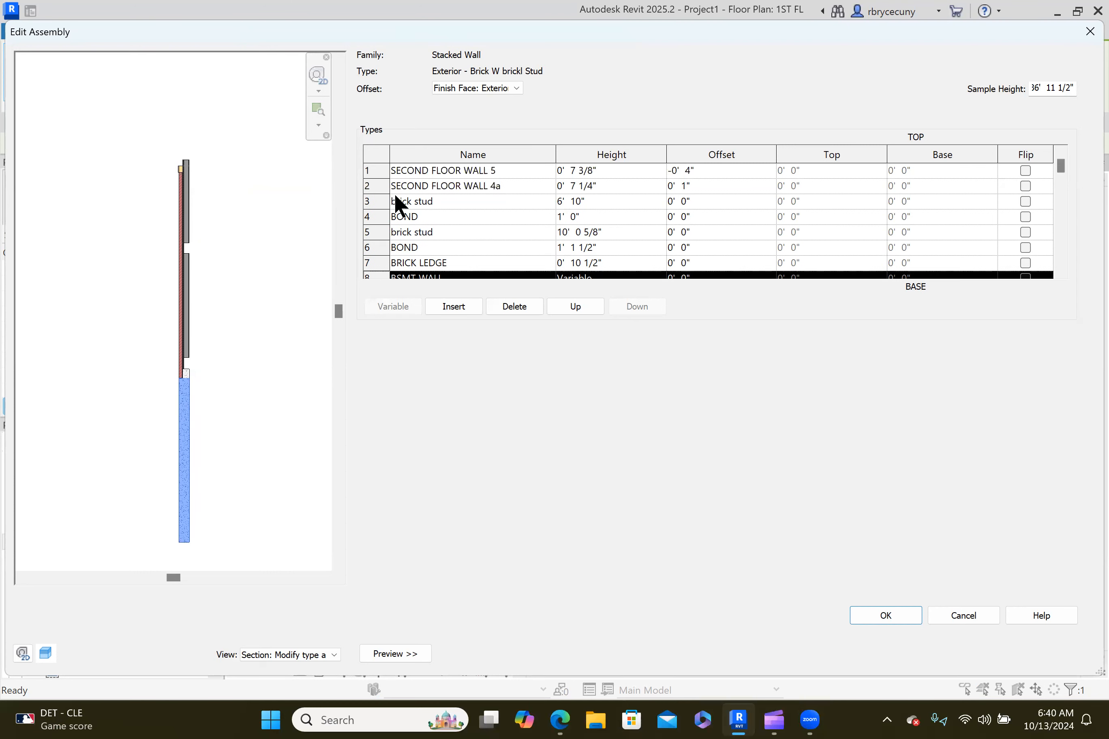
{"action": "left_click", "coordinate": [377, 171]}
{"action": "left_click", "coordinate": [373, 186]}
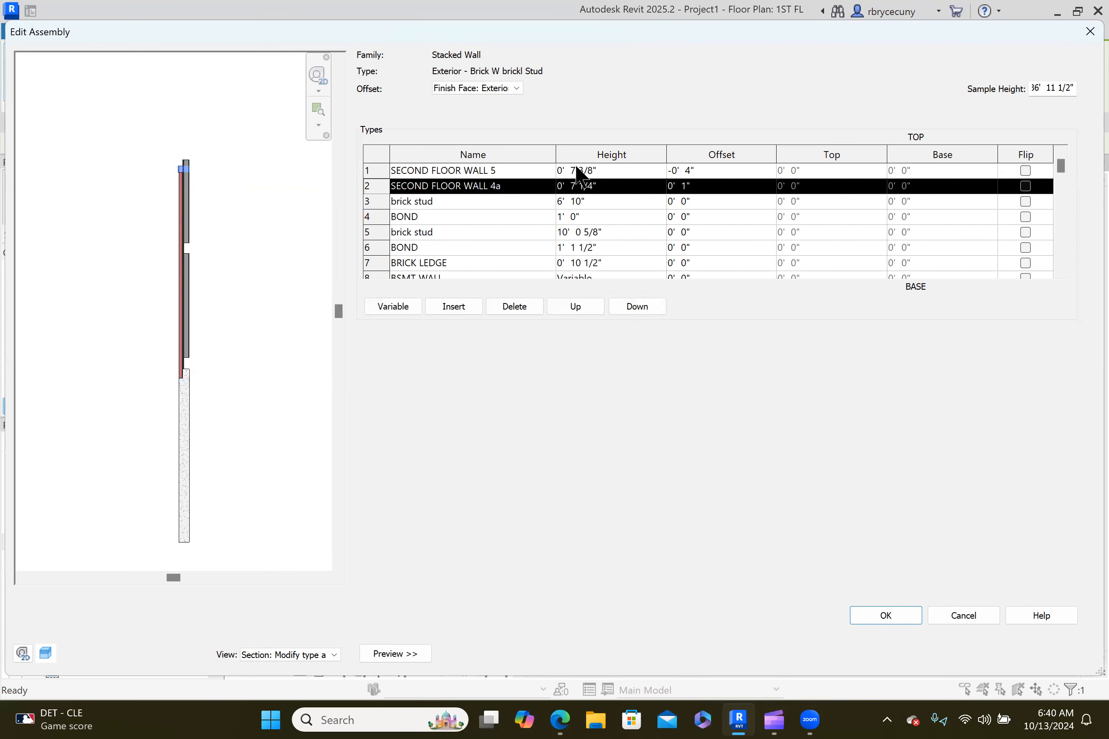
{"action": "scroll", "coordinate": [590, 214], "scroll_direction": "down", "scroll_amount": 2}
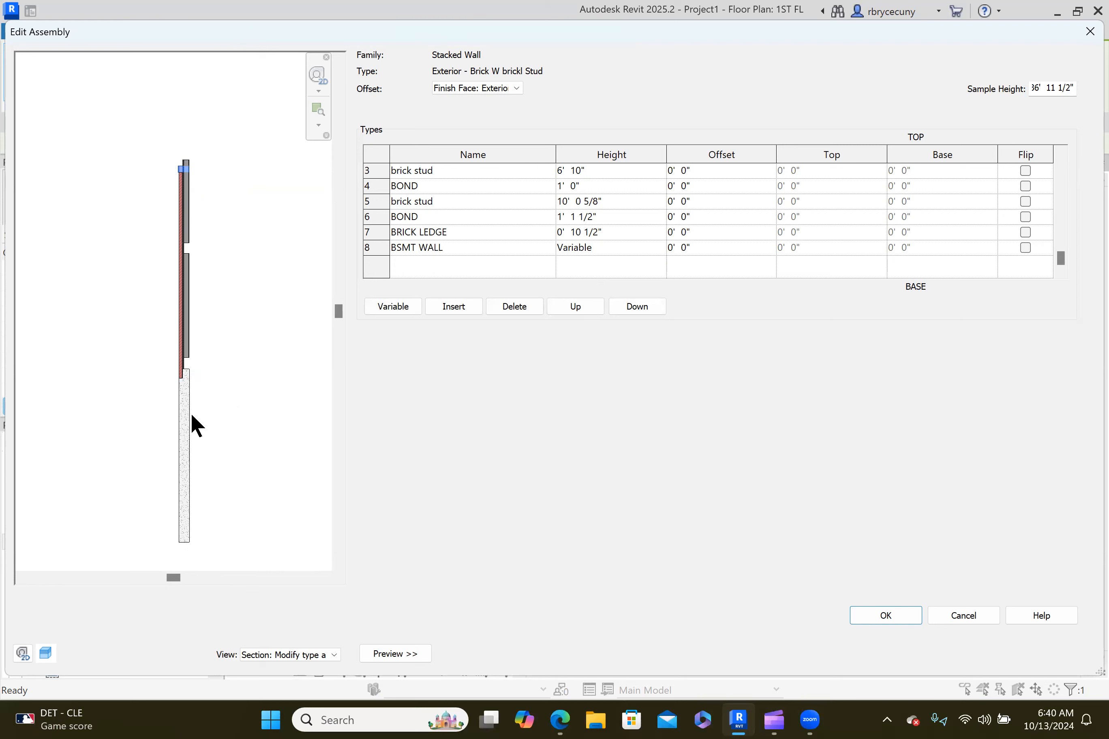
{"action": "left_click", "coordinate": [906, 618]}
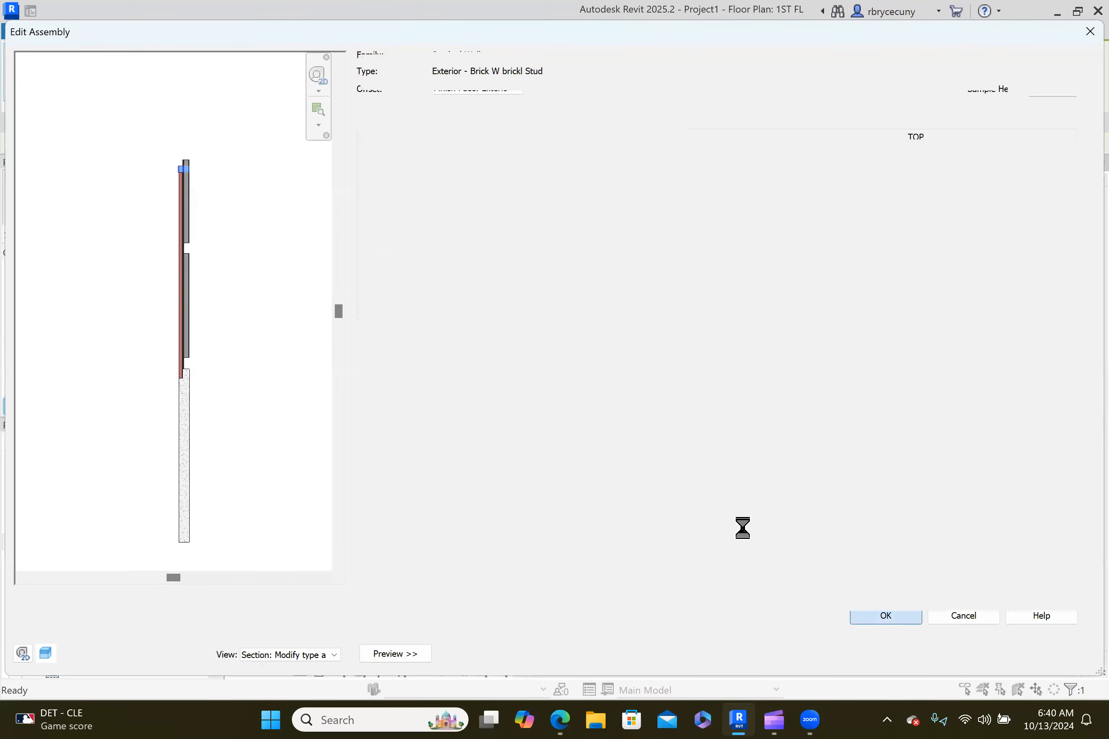
{"action": "left_click", "coordinate": [906, 653]}
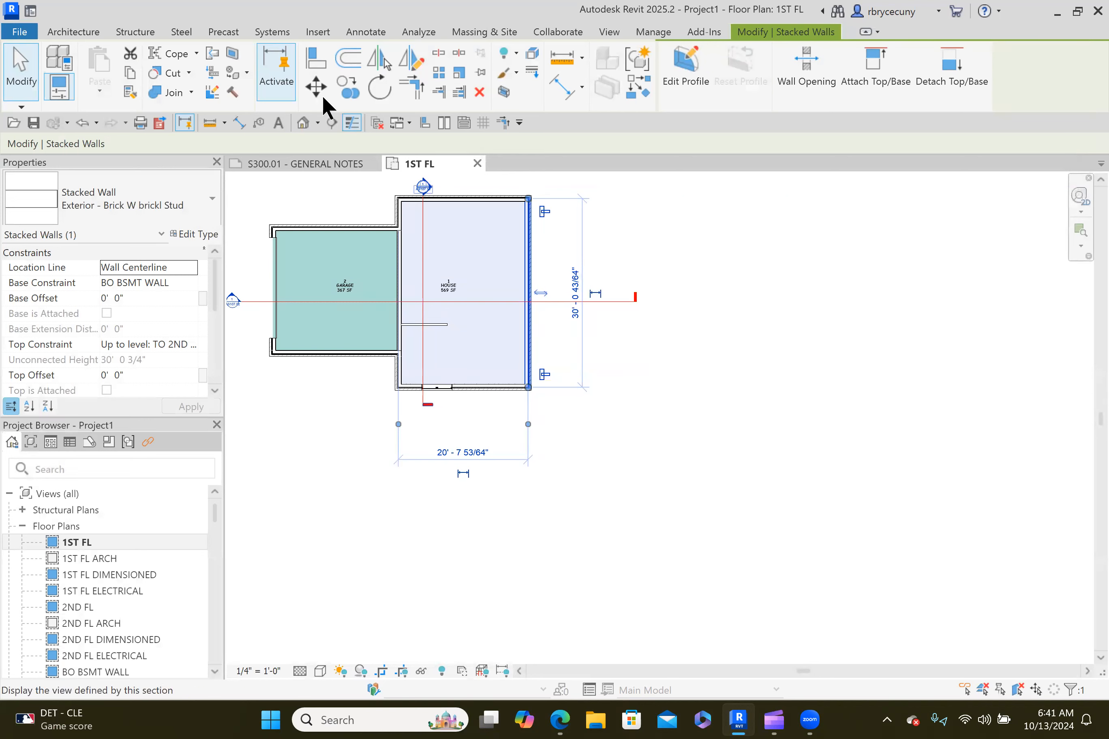
Copy the selected stacked exterior wall about 13' - 6" outward from the house in the 1ST FL plan.
{"action": "left_click", "coordinate": [348, 91]}
{"action": "left_click", "coordinate": [523, 288]}
{"action": "left_click", "coordinate": [613, 285]}
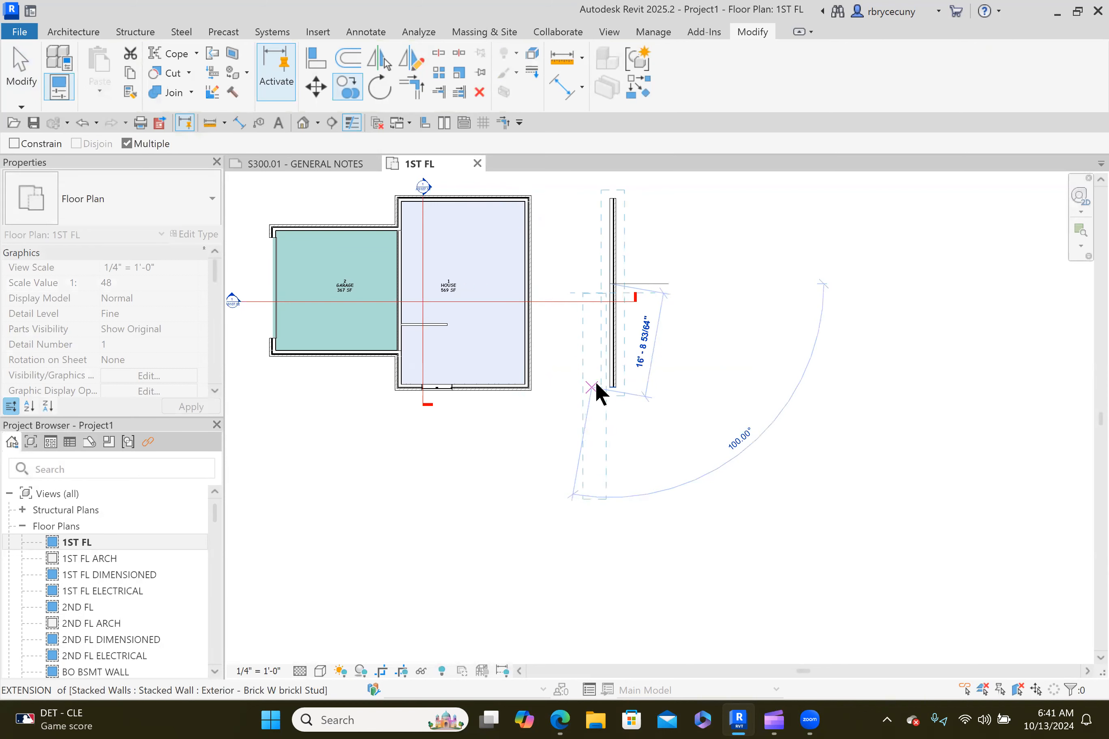
{"action": "key", "text": "Escape"}
{"action": "scroll", "coordinate": [527, 418], "scroll_direction": "down", "scroll_amount": 2}
{"action": "key", "text": "Escape"}
Delete the original house and garage elements from the 1ST FL plan, keeping only the copied stacked wall and the section lines.
{"action": "left_click_drag", "start_coordinate": [347, 391], "coordinate": [558, 266]}
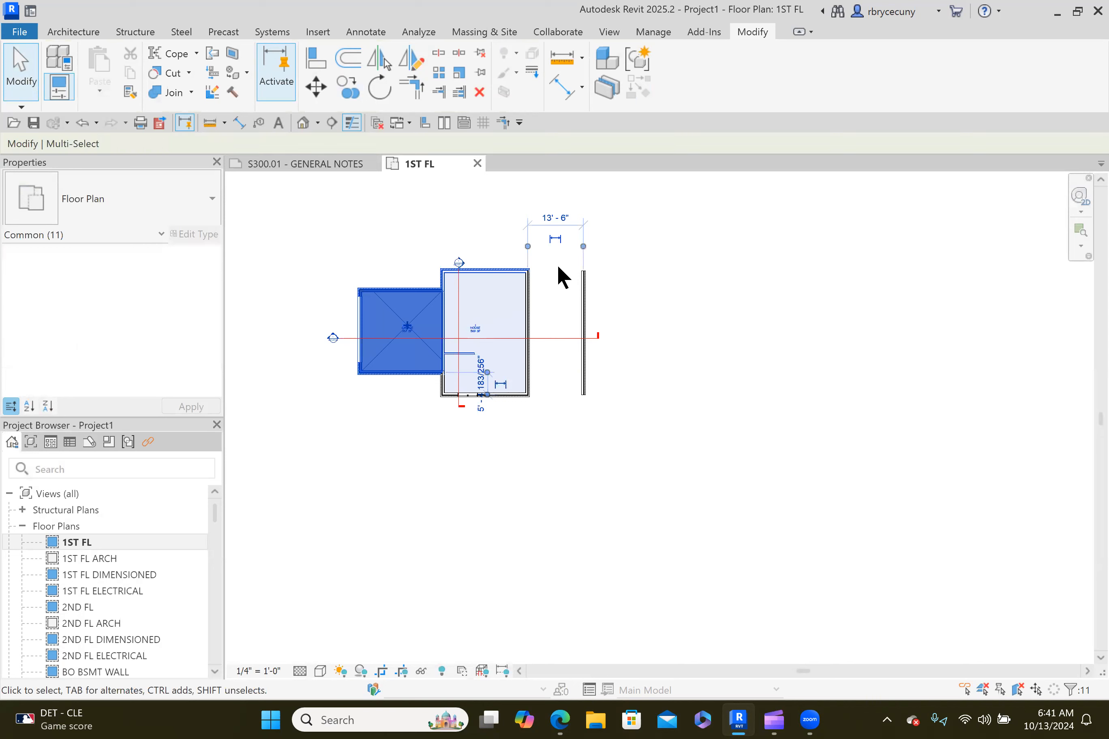
{"action": "key", "text": "Delete"}
{"action": "left_click", "coordinate": [521, 396]}
{"action": "key", "text": "Delete"}
{"action": "scroll", "coordinate": [472, 404], "scroll_direction": "up", "scroll_amount": 1}
{"action": "left_click", "coordinate": [433, 376]}
{"action": "key", "text": "Delete"}
{"action": "left_click", "coordinate": [544, 364]}
{"action": "key", "text": "Delete"}
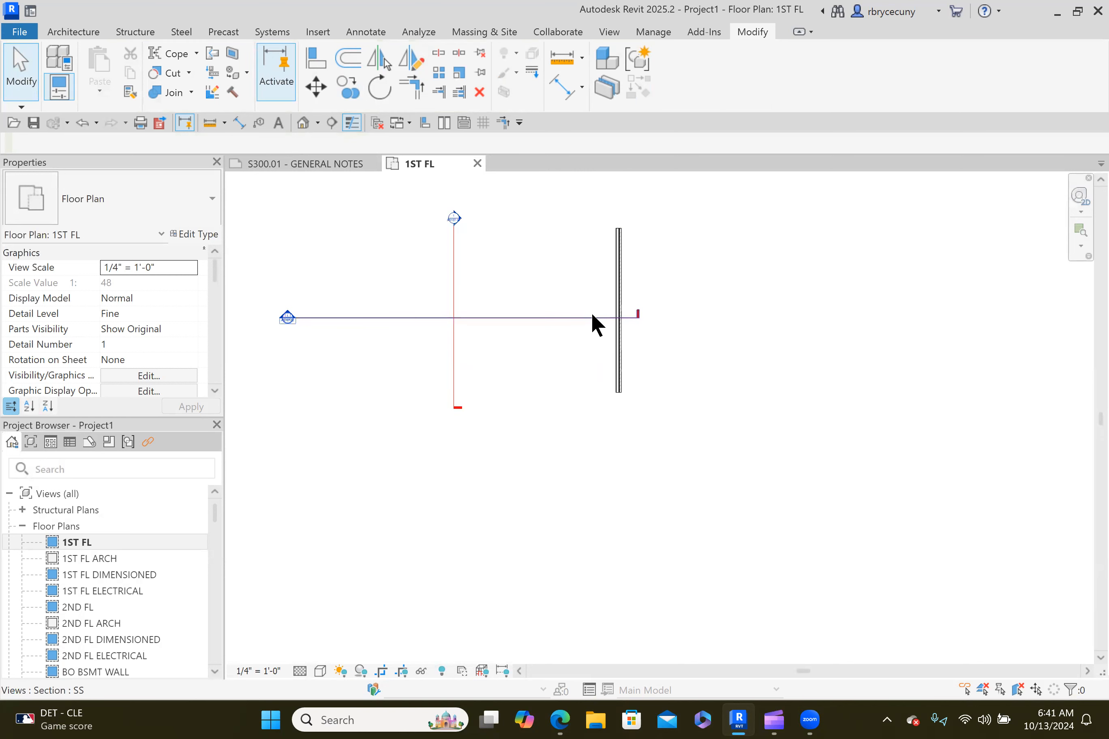
Open the SS section view from the horizontal section line crossing the copied wall.
{"action": "left_click", "coordinate": [584, 318]}
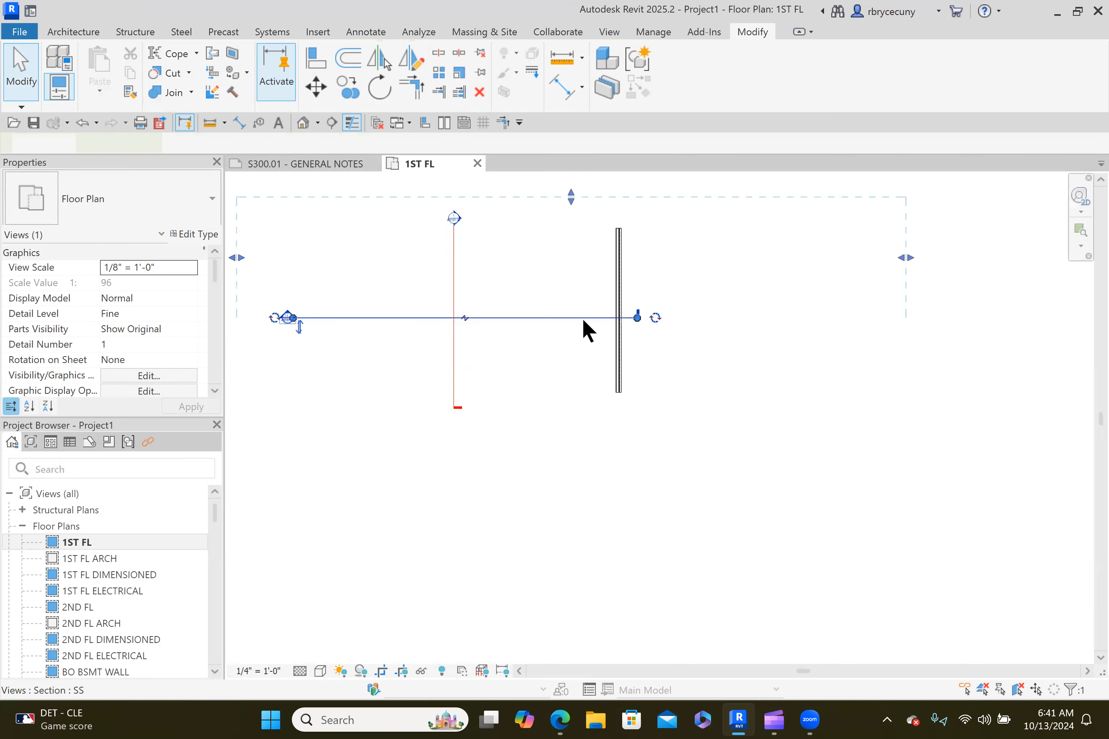
{"action": "right_click", "coordinate": [582, 317]}
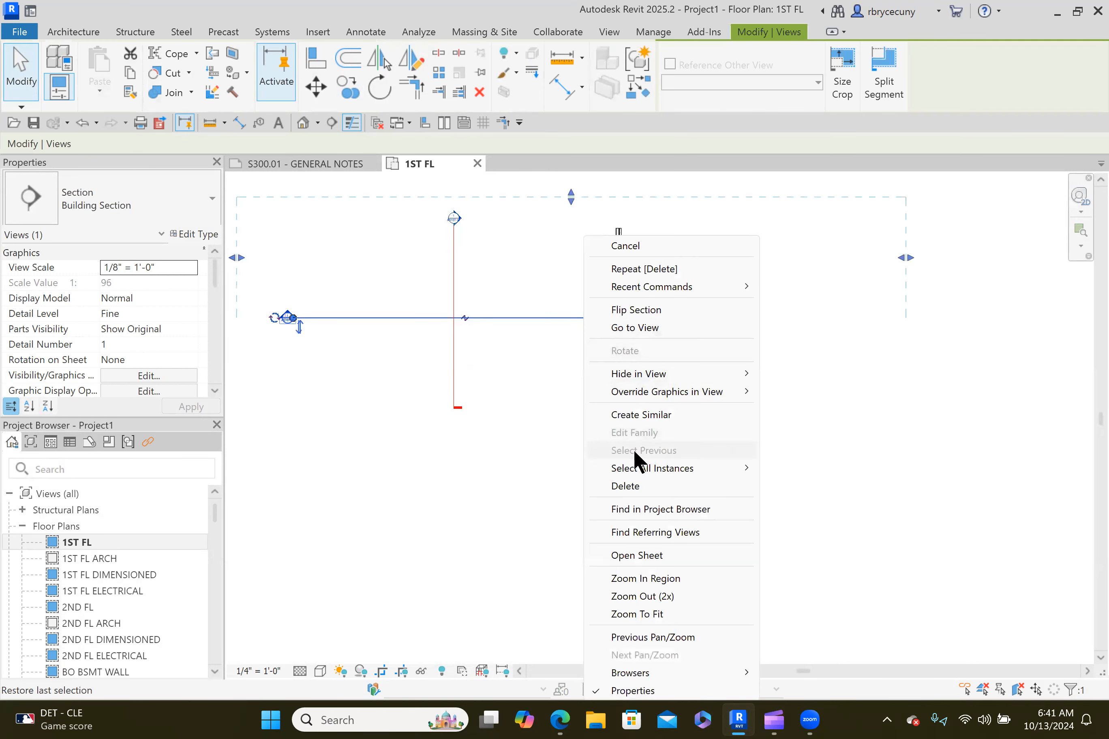
{"action": "left_click", "coordinate": [641, 328]}
Delete the leftover roofs, slabs and garage roof in the SS section, keeping the stacked wall, footing, levels and dimensions.
{"action": "middle_click_drag", "start_coordinate": [651, 479], "coordinate": [573, 417]}
{"action": "left_click_drag", "start_coordinate": [379, 534], "coordinate": [622, 276]}
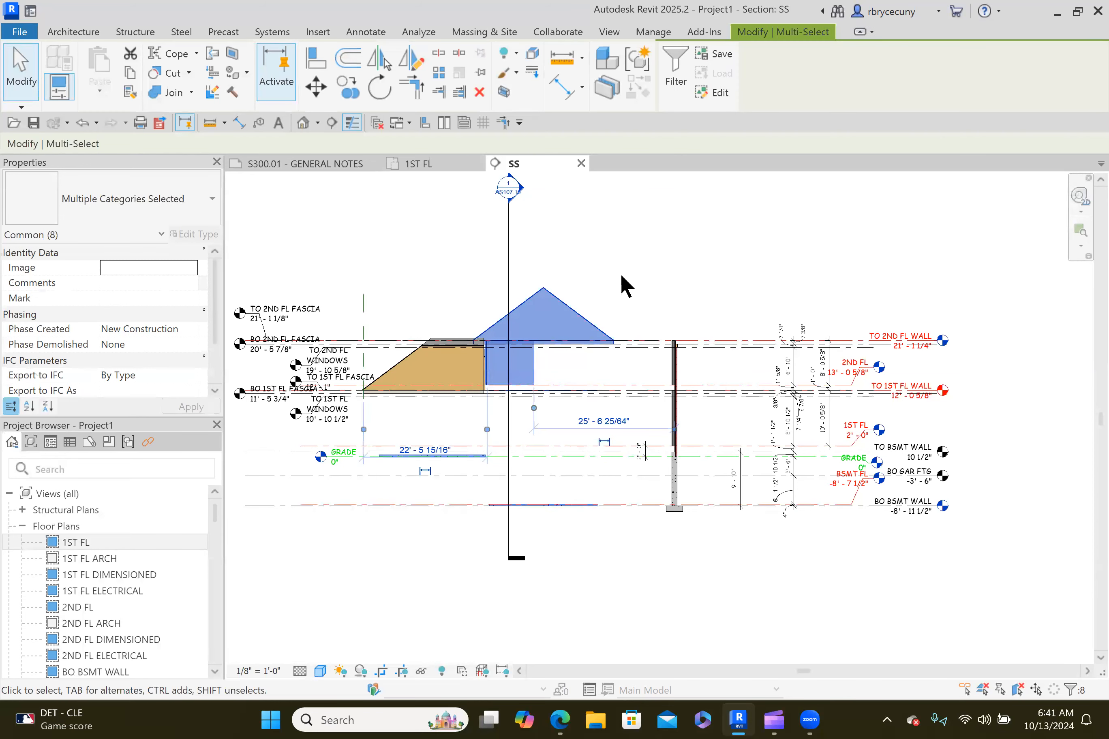
{"action": "key", "text": "Delete"}
{"action": "left_click", "coordinate": [405, 393]}
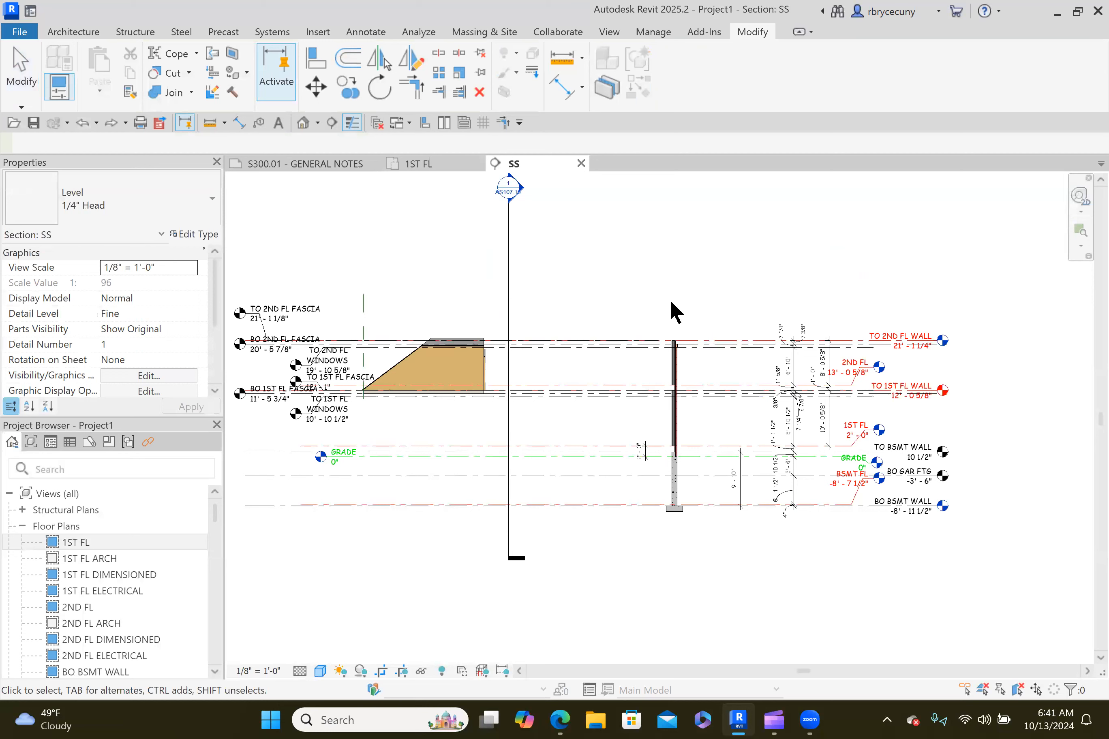
{"action": "left_click", "coordinate": [400, 371]}
{"action": "key", "text": "Delete"}
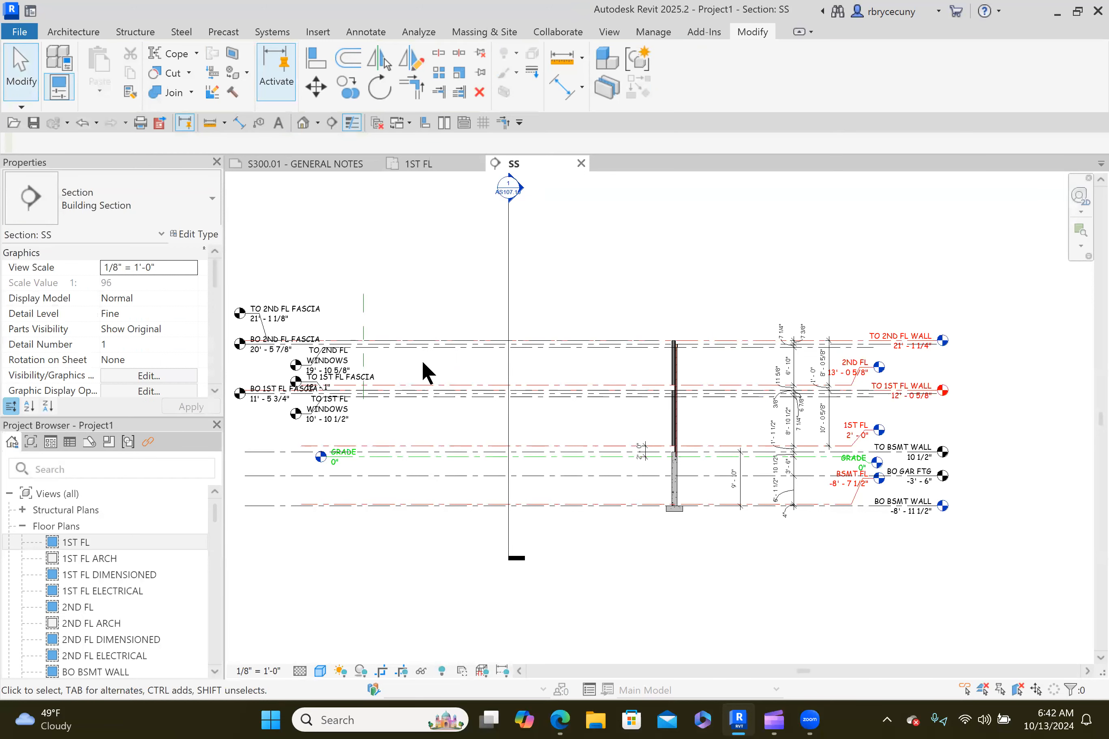
Select the stacked wall in the section and widen the property display to read its base and top constraints.
{"action": "middle_click_drag", "start_coordinate": [403, 413], "coordinate": [314, 360]}
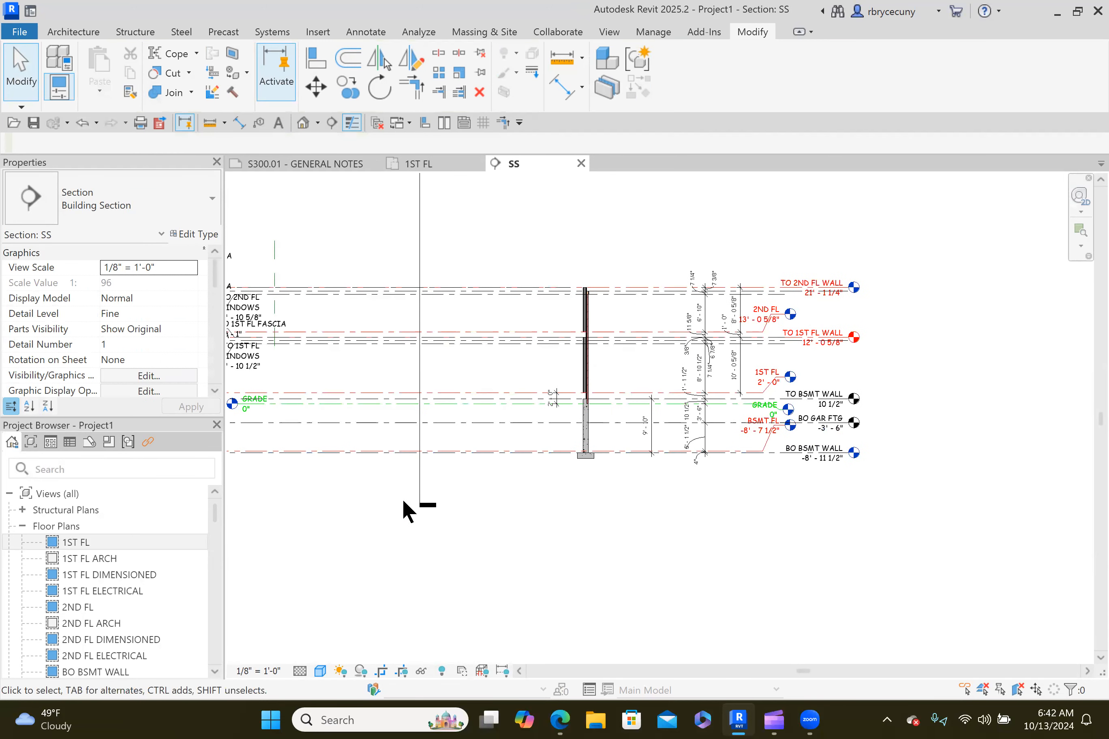
{"action": "left_click", "coordinate": [588, 429]}
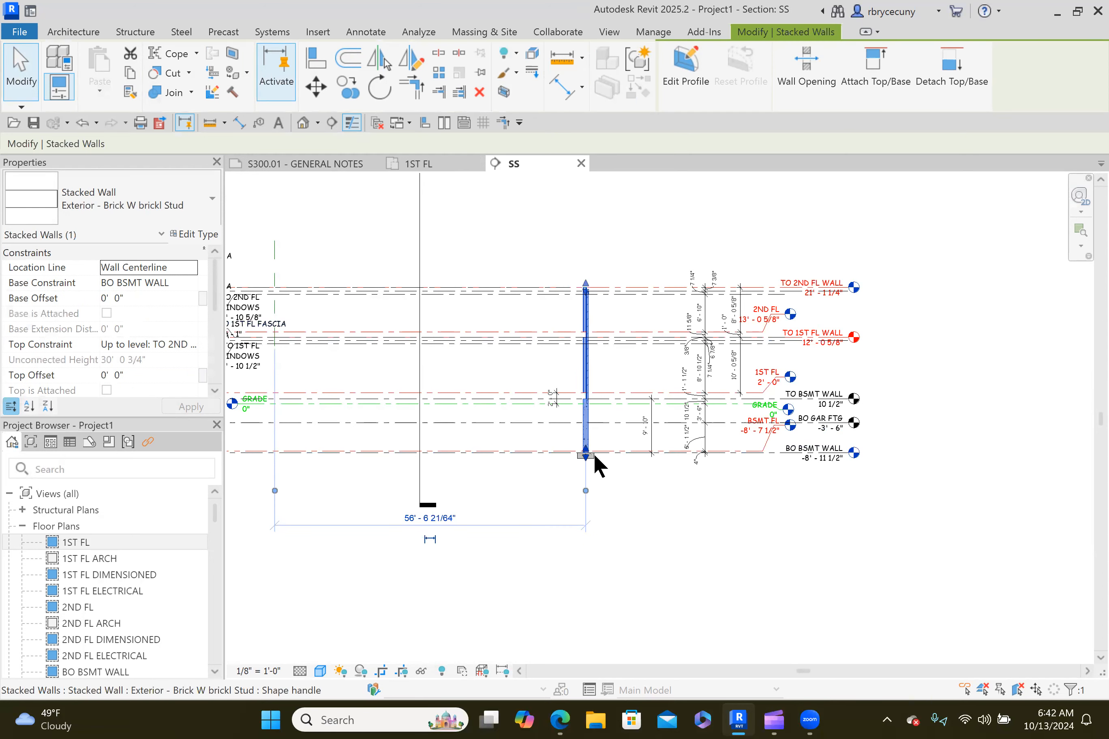
{"action": "scroll", "coordinate": [594, 453], "scroll_direction": "up", "scroll_amount": 5}
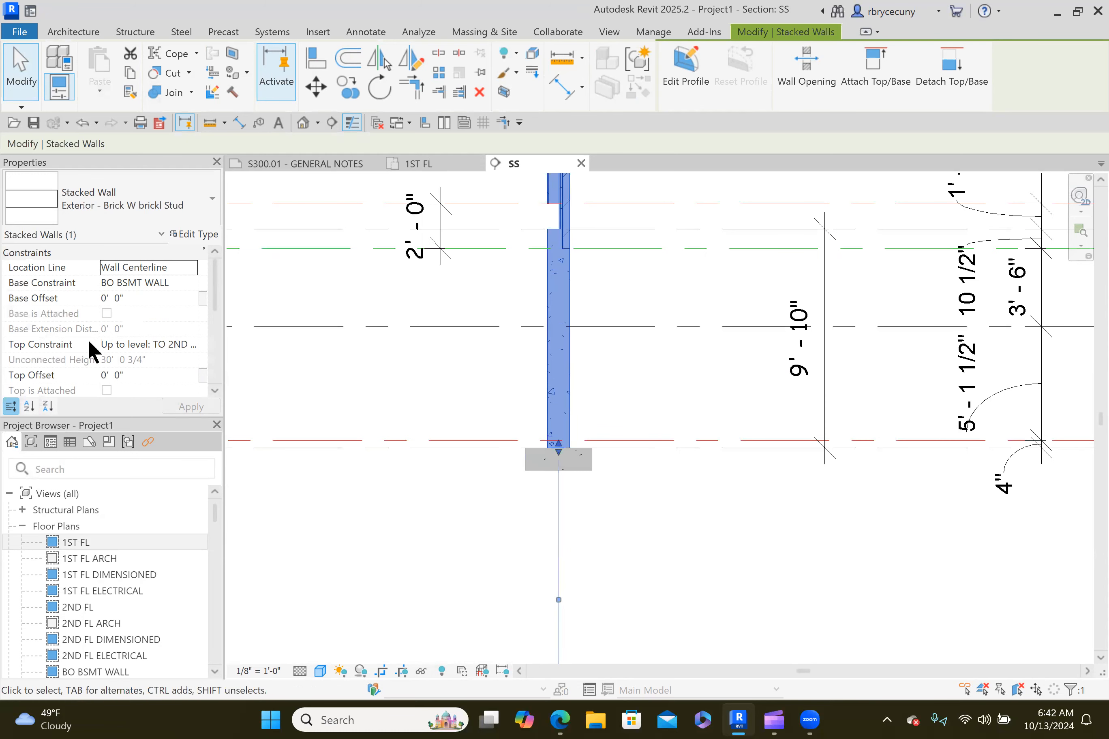
{"action": "left_click_drag", "start_coordinate": [223, 343], "coordinate": [313, 345]}
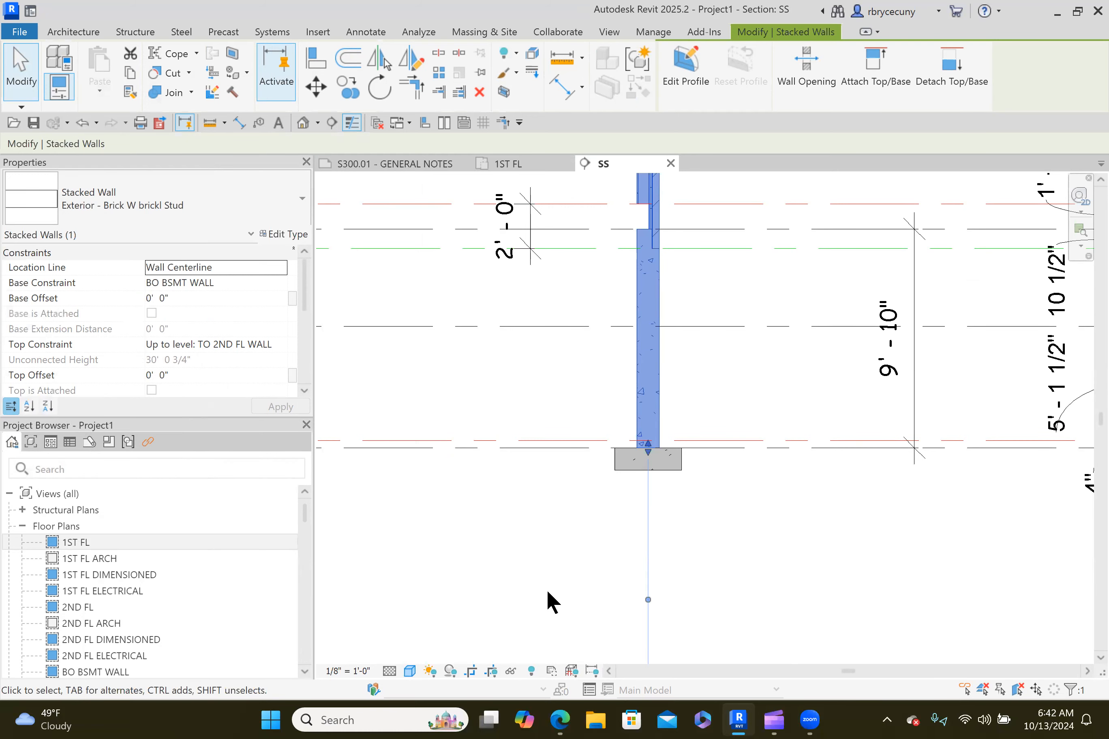
Set the elevation of the TO 2ND FL WALL level to 40' - 0".
{"action": "scroll", "coordinate": [549, 593], "scroll_direction": "down", "scroll_amount": 2}
{"action": "scroll", "coordinate": [554, 601], "scroll_direction": "down", "scroll_amount": 3}
{"action": "scroll", "coordinate": [586, 486], "scroll_direction": "up", "scroll_amount": 3}
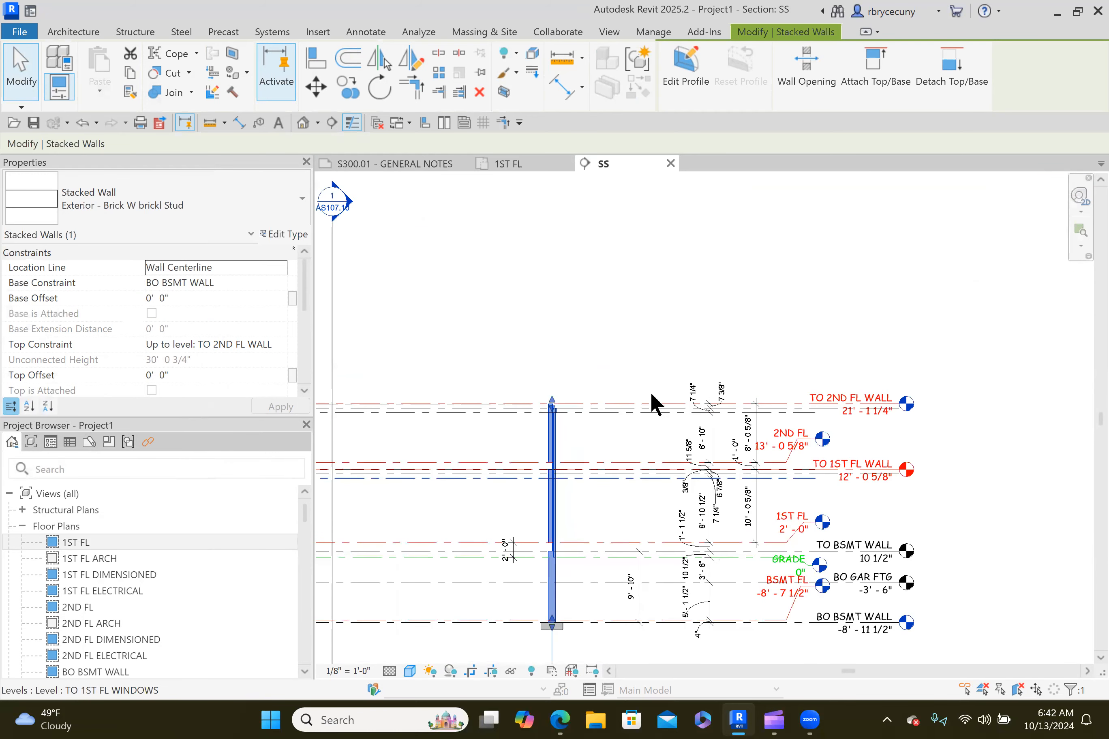
{"action": "left_click", "coordinate": [872, 368]}
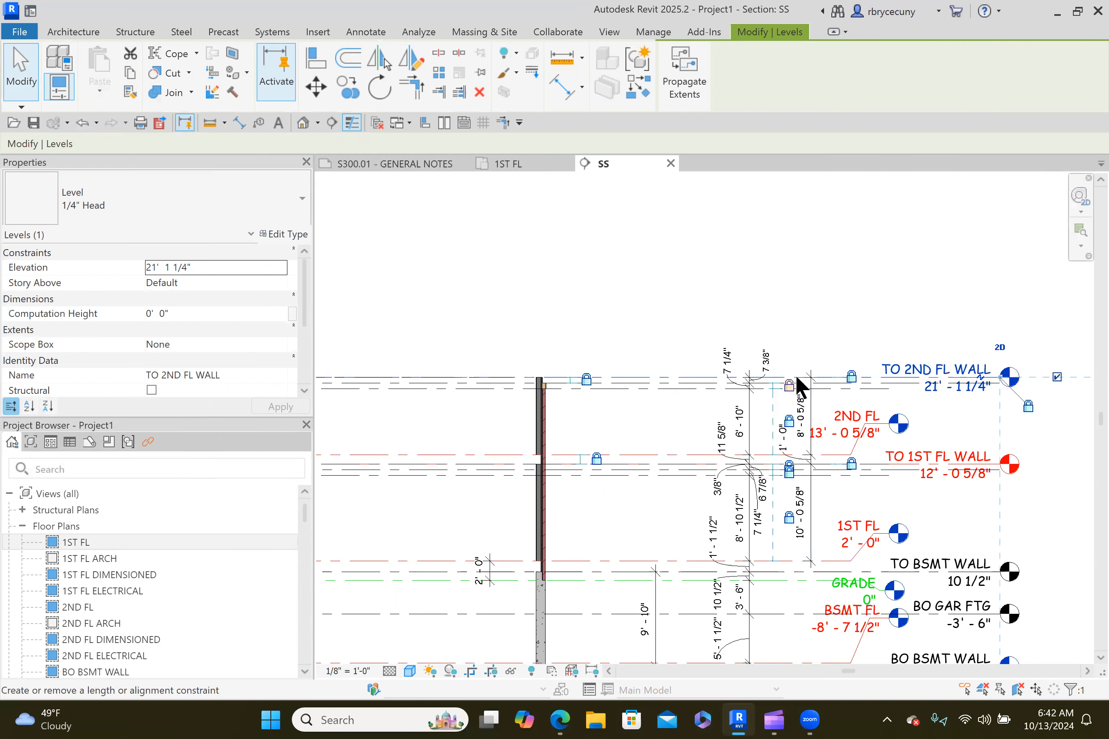
{"action": "left_click", "coordinate": [933, 386]}
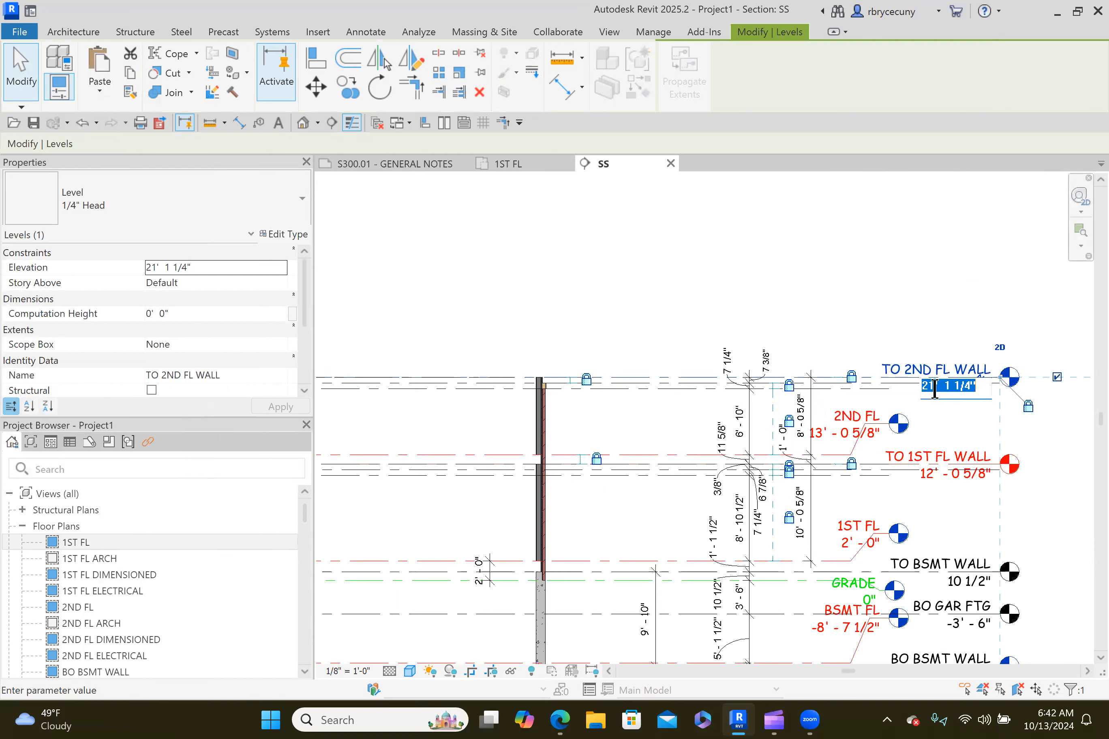
{"action": "type", "text": "40' - 0"}
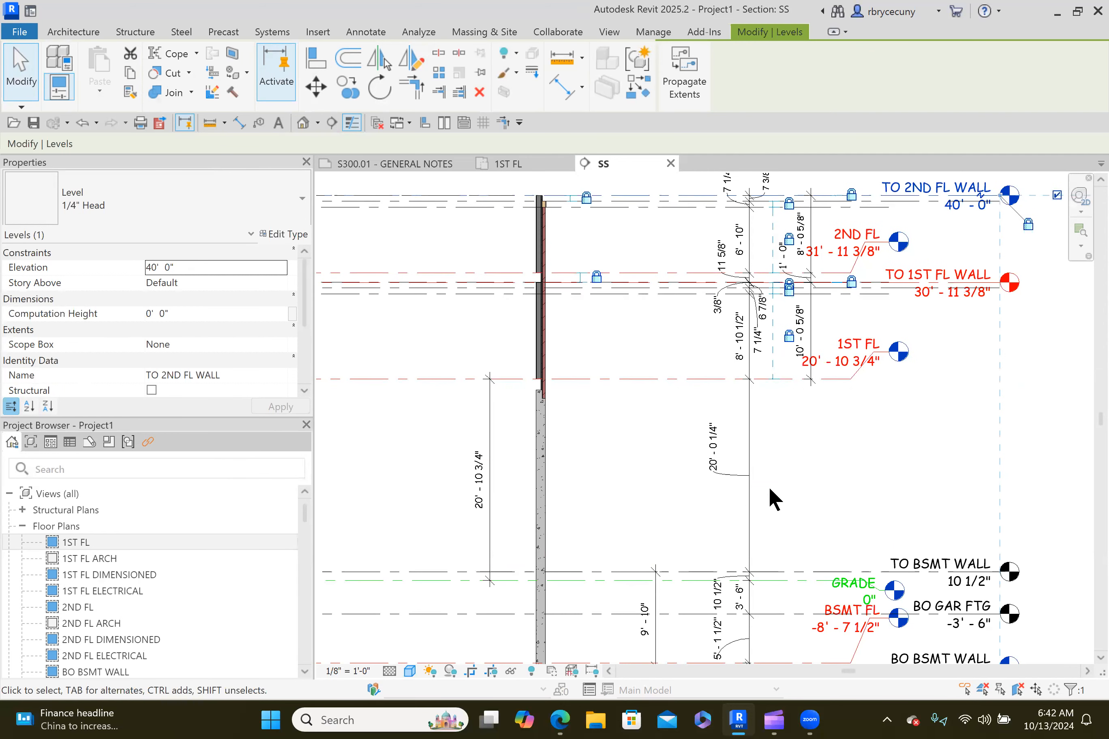
Examine how the stacked wall's segments respond to the raised level, from the top of the wall down to the bearing footing.
{"action": "scroll", "coordinate": [768, 486], "scroll_direction": "down", "scroll_amount": 1}
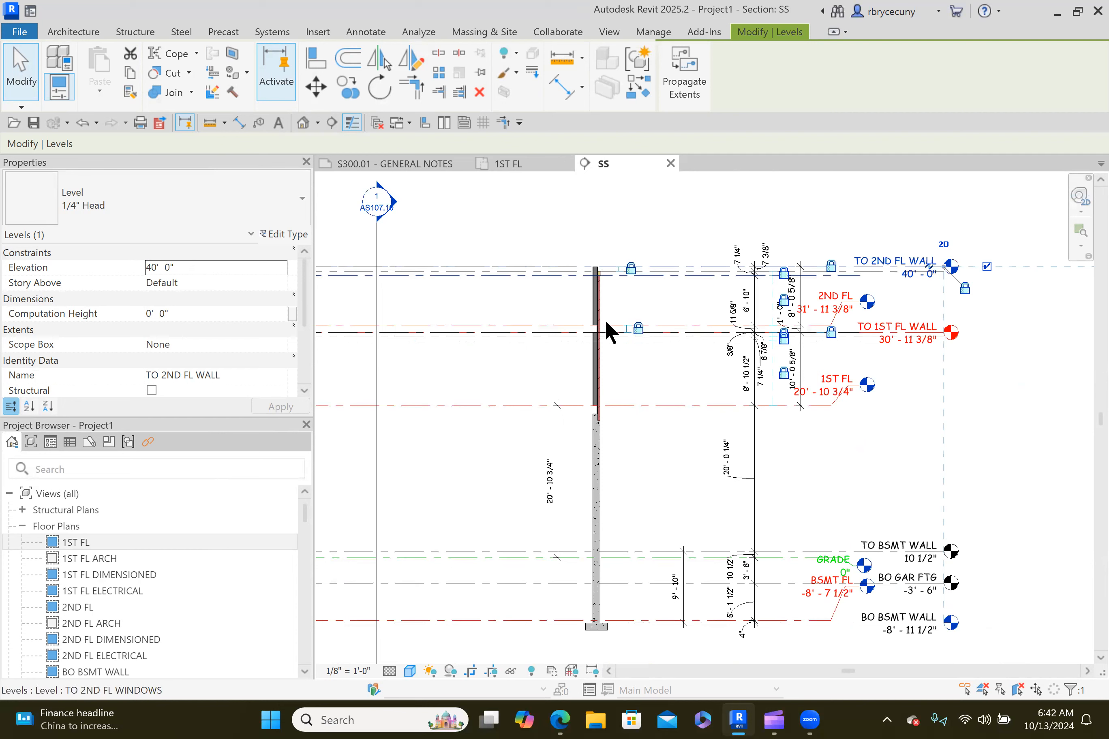
{"action": "scroll", "coordinate": [607, 311], "scroll_direction": "up", "scroll_amount": 3}
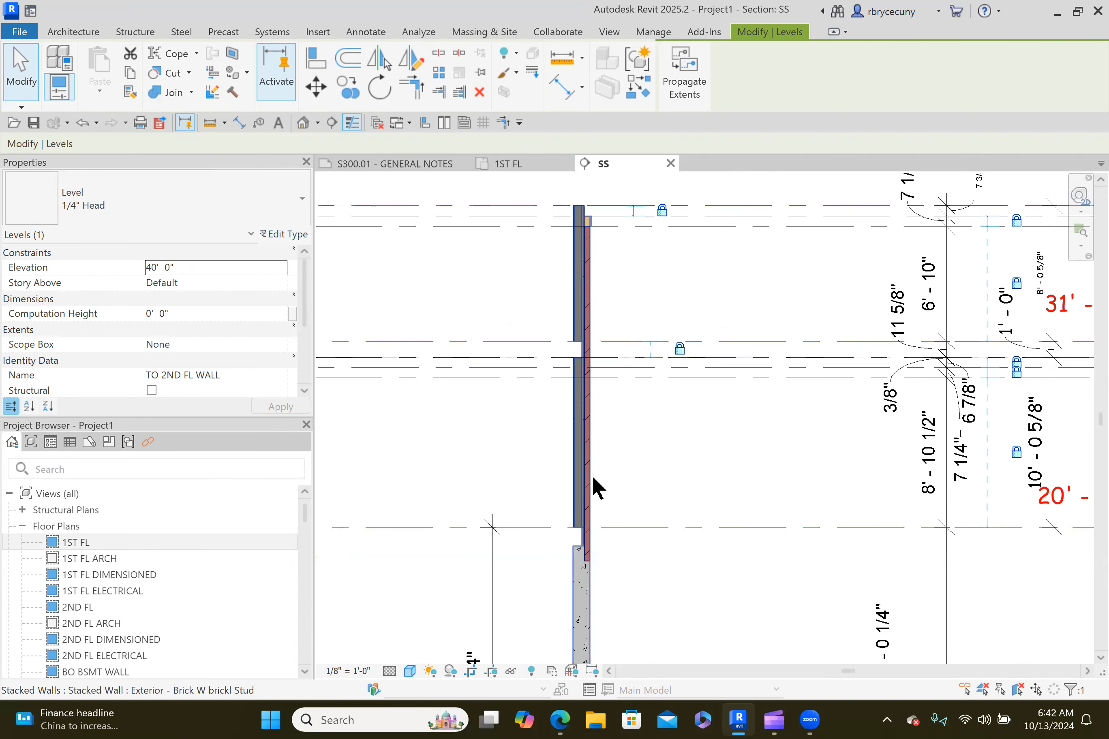
{"action": "middle_click_drag", "start_coordinate": [591, 510], "coordinate": [594, 361]}
{"action": "scroll", "coordinate": [578, 363], "scroll_direction": "down", "scroll_amount": 1}
{"action": "middle_click_drag", "start_coordinate": [577, 475], "coordinate": [616, 422]}
{"action": "scroll", "coordinate": [616, 422], "scroll_direction": "down", "scroll_amount": 1}
{"action": "scroll", "coordinate": [611, 412], "scroll_direction": "down", "scroll_amount": 1}
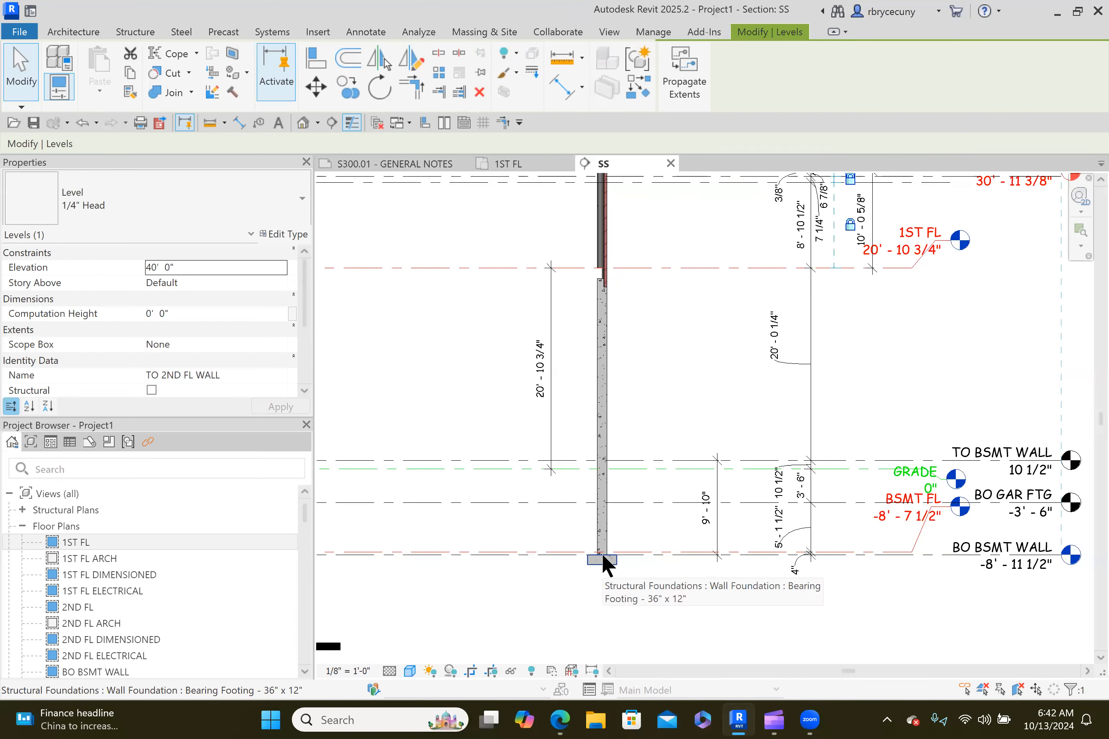
{"action": "scroll", "coordinate": [601, 552], "scroll_direction": "down", "scroll_amount": 4}
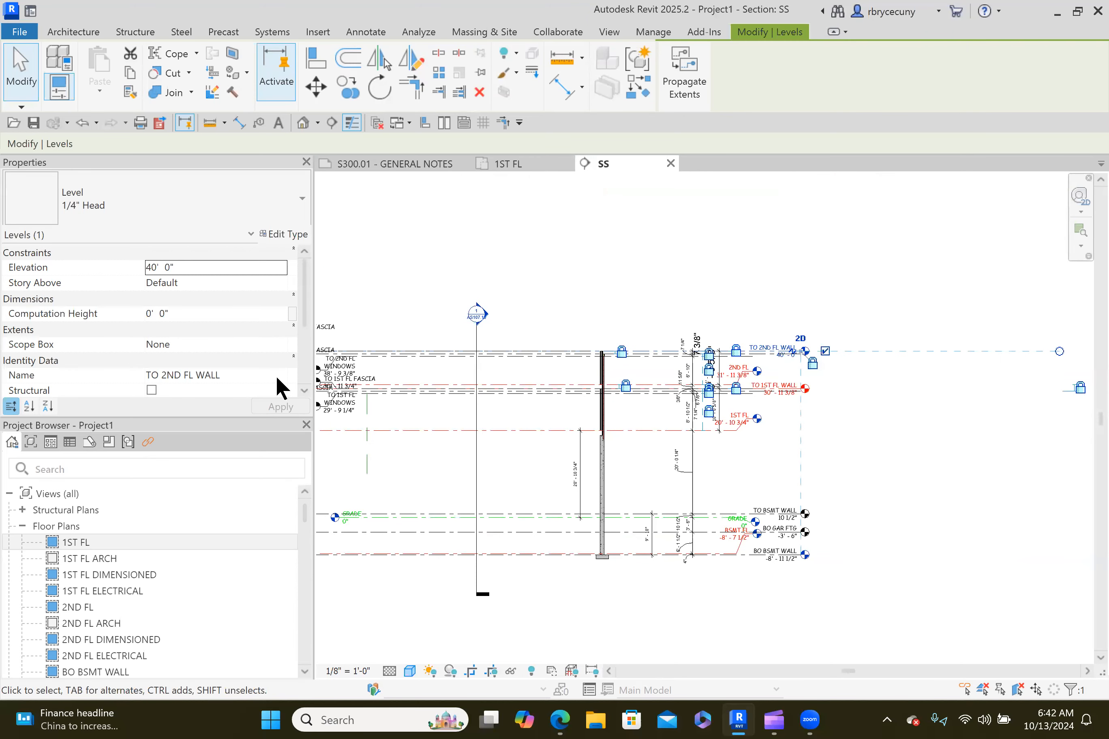
Set the stacked wall's top offset to 40' 0" above the TO 2ND FL WALL level.
{"action": "scroll", "coordinate": [629, 356], "scroll_direction": "up", "scroll_amount": 4}
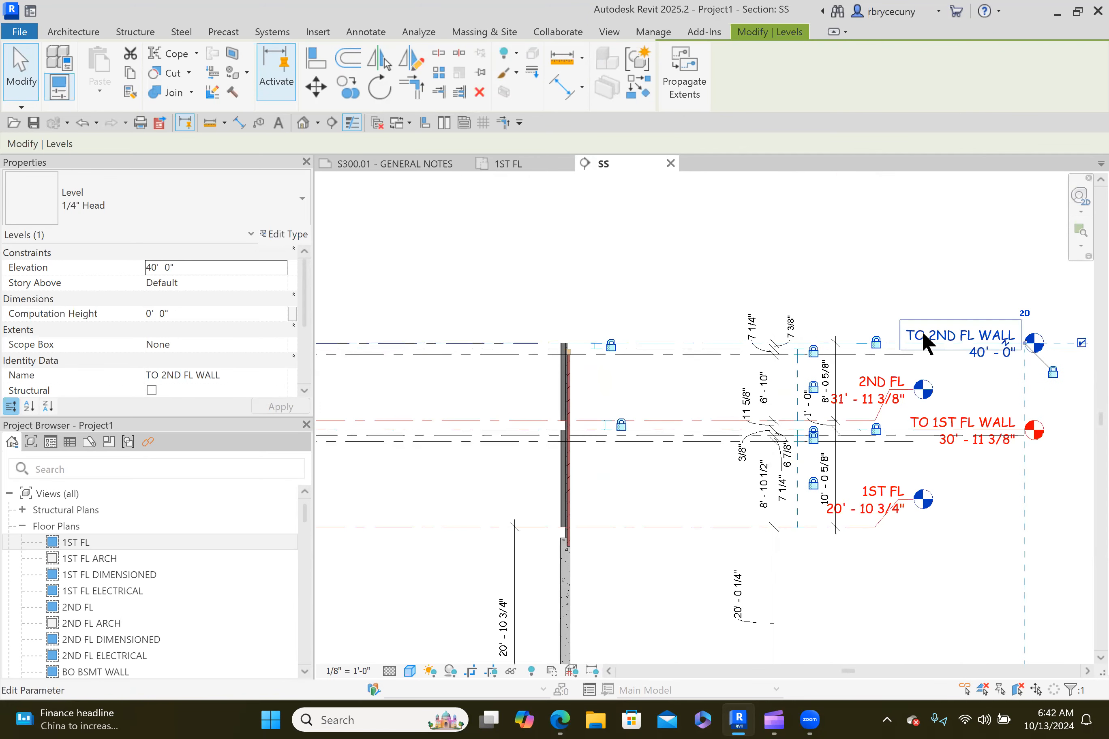
{"action": "scroll", "coordinate": [250, 379], "scroll_direction": "down", "scroll_amount": 1}
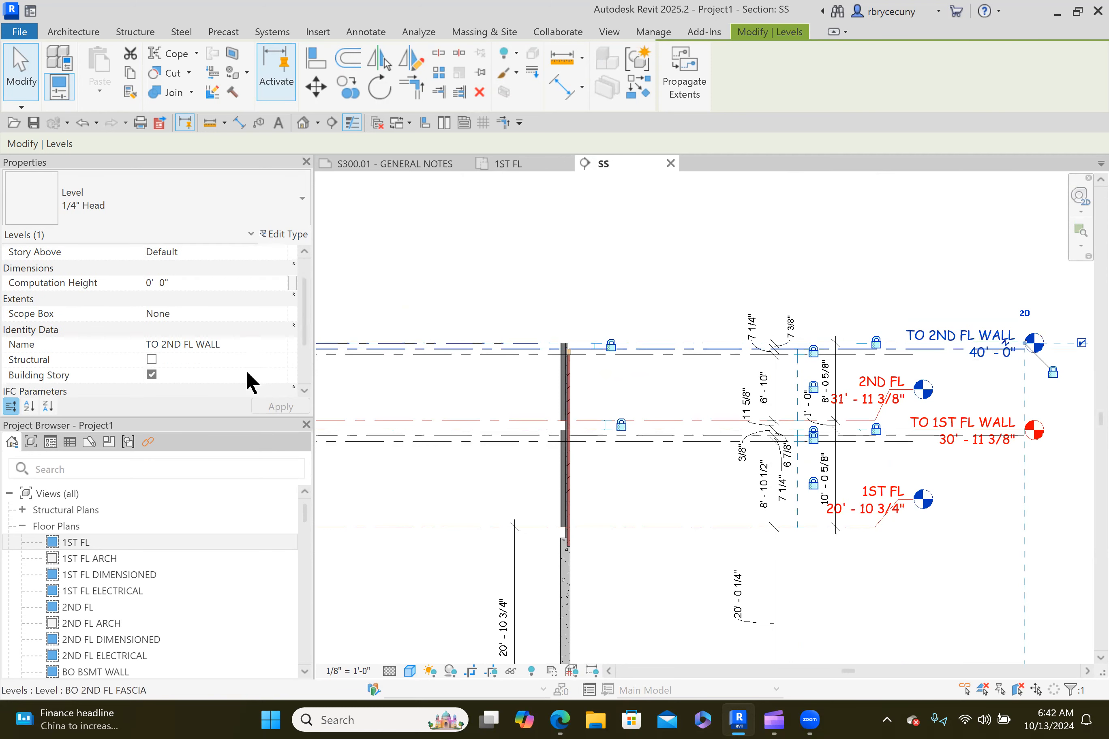
{"action": "left_click", "coordinate": [565, 396]}
{"action": "left_click", "coordinate": [194, 344]}
{"action": "type", "text": "40"}
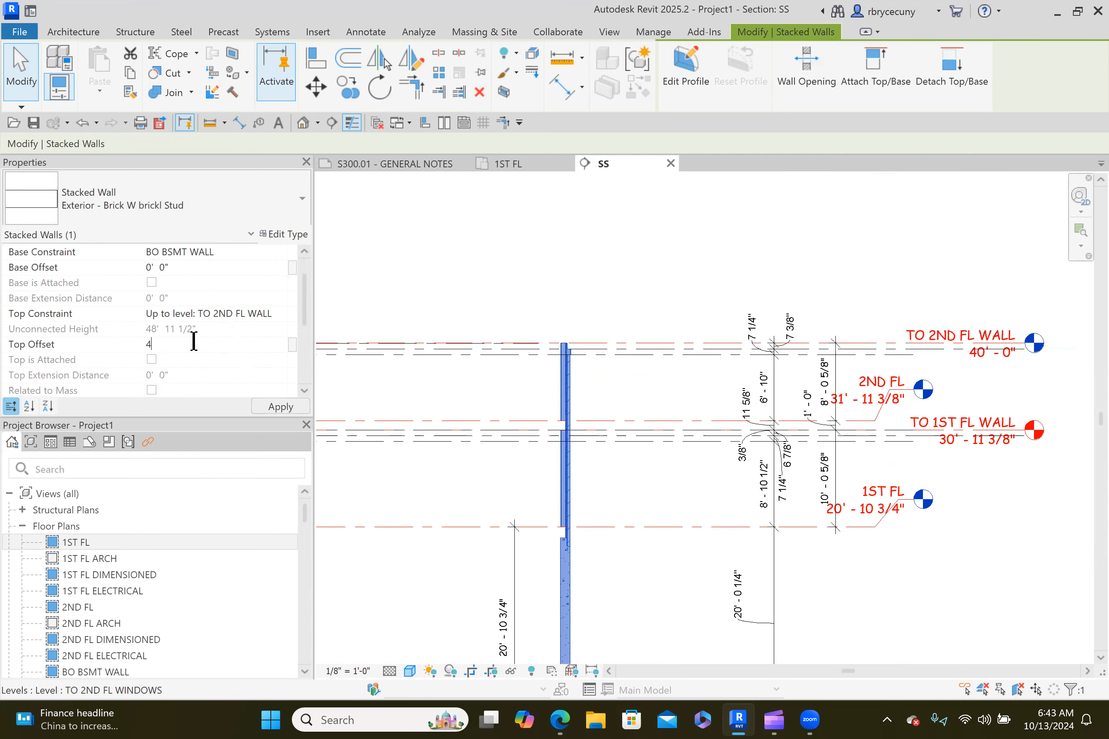
{"action": "scroll", "coordinate": [456, 489], "scroll_direction": "down", "scroll_amount": 2}
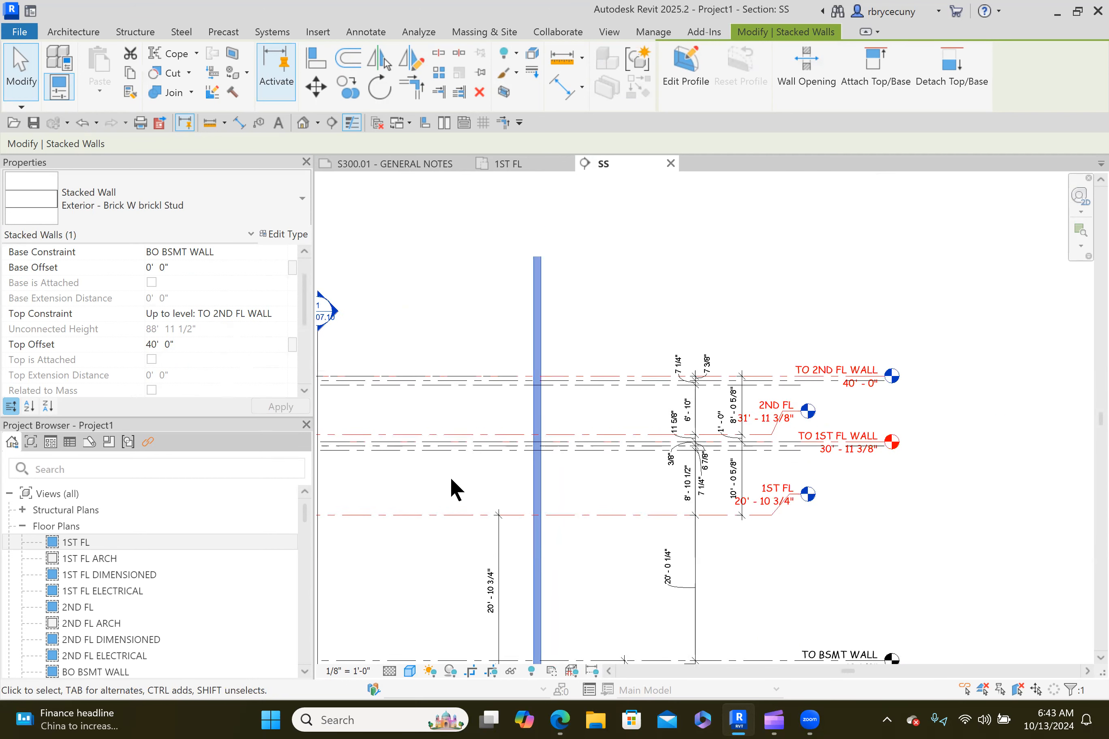
{"action": "scroll", "coordinate": [532, 461], "scroll_direction": "down", "scroll_amount": 2}
{"action": "scroll", "coordinate": [543, 477], "scroll_direction": "down", "scroll_amount": 2}
{"action": "left_click", "coordinate": [783, 467]}
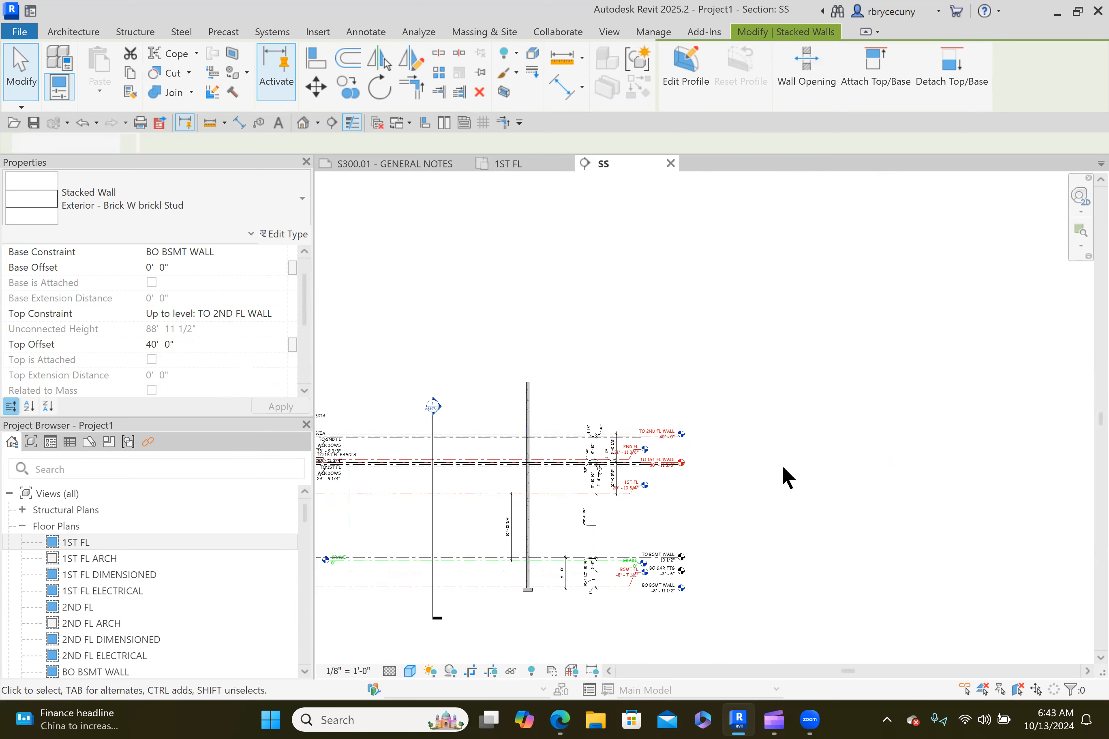
Show the section's crop region and extend its upper edge well above the top of the stacked wall.
{"action": "left_click", "coordinate": [492, 669]}
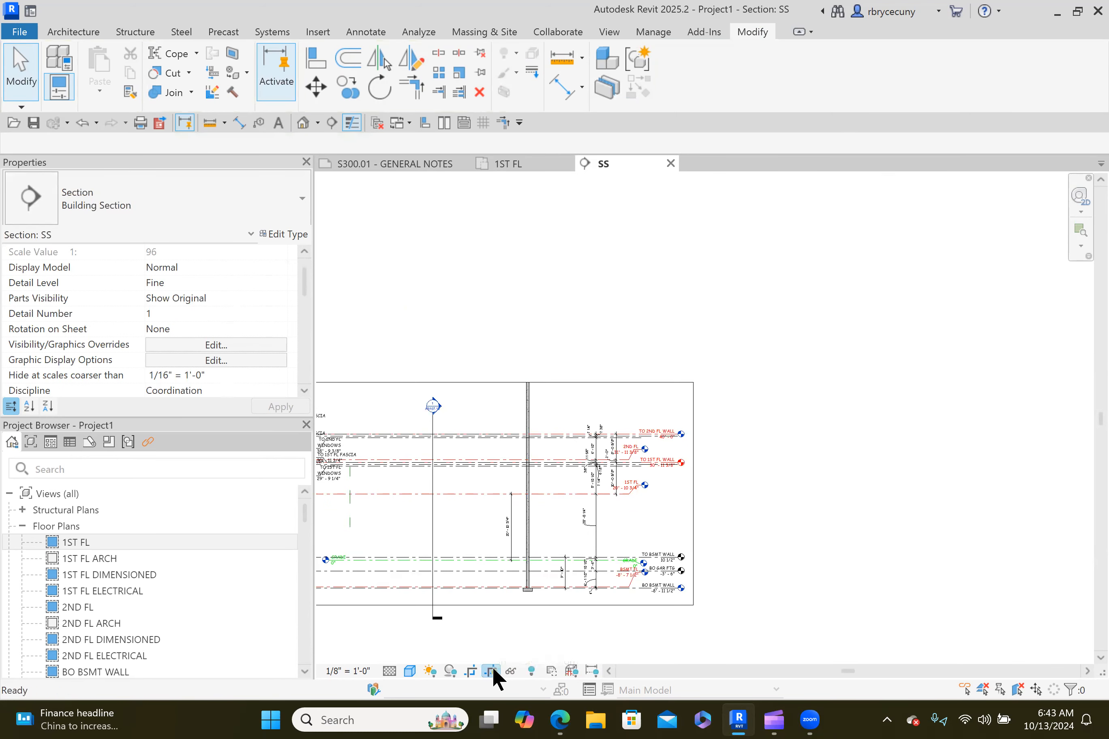
{"action": "left_click", "coordinate": [599, 382]}
{"action": "left_click_drag", "start_coordinate": [500, 382], "coordinate": [496, 241]}
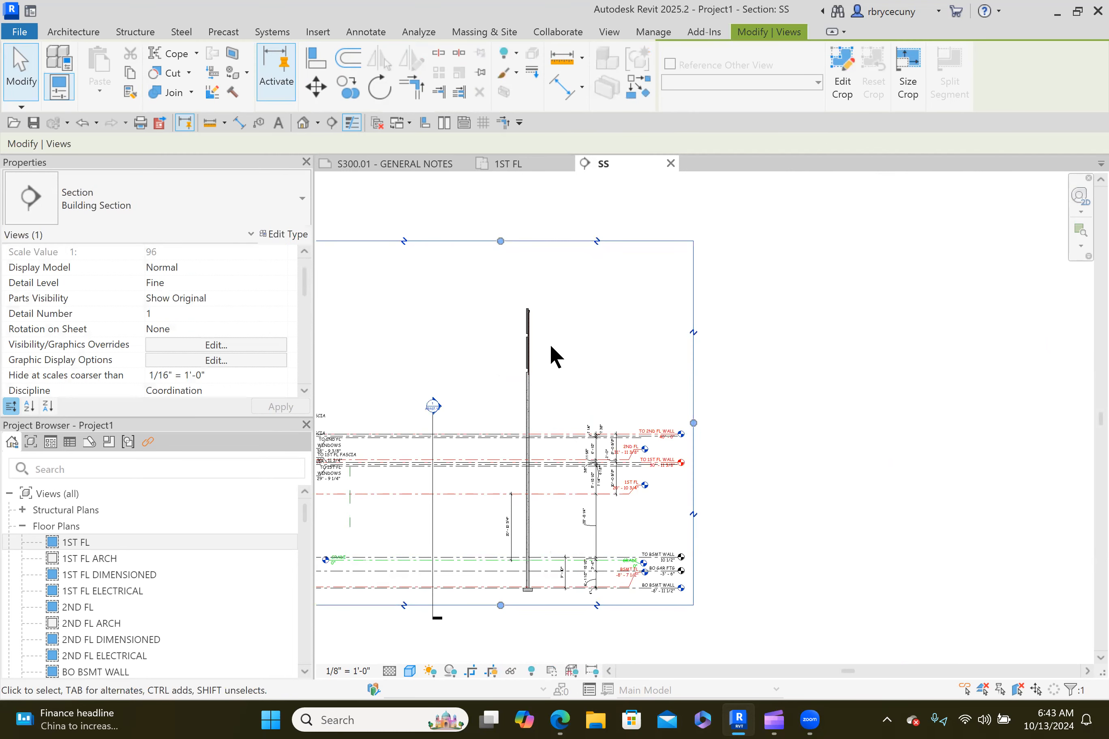
Examine the offset wall's upper brick segments and its basement wall segment in the section, and select the wall.
{"action": "scroll", "coordinate": [554, 350], "scroll_direction": "up", "scroll_amount": 2}
{"action": "scroll", "coordinate": [565, 306], "scroll_direction": "up", "scroll_amount": 3}
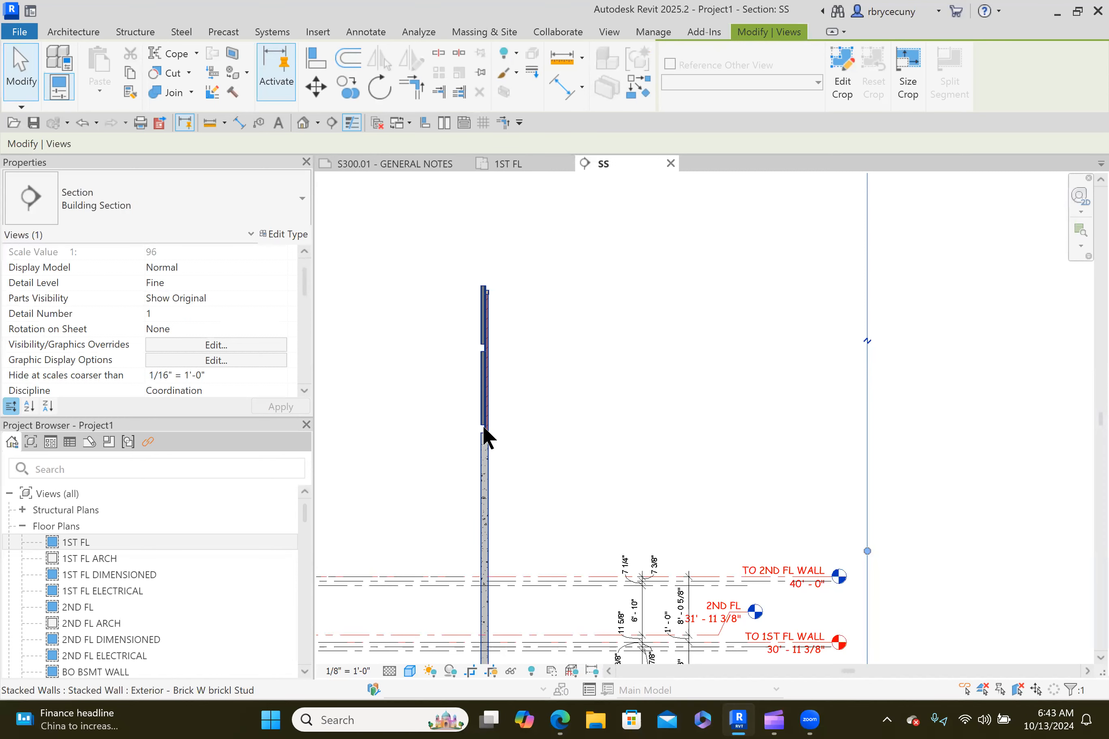
{"action": "scroll", "coordinate": [482, 423], "scroll_direction": "down", "scroll_amount": 2}
{"action": "middle_click_drag", "start_coordinate": [495, 455], "coordinate": [504, 333]}
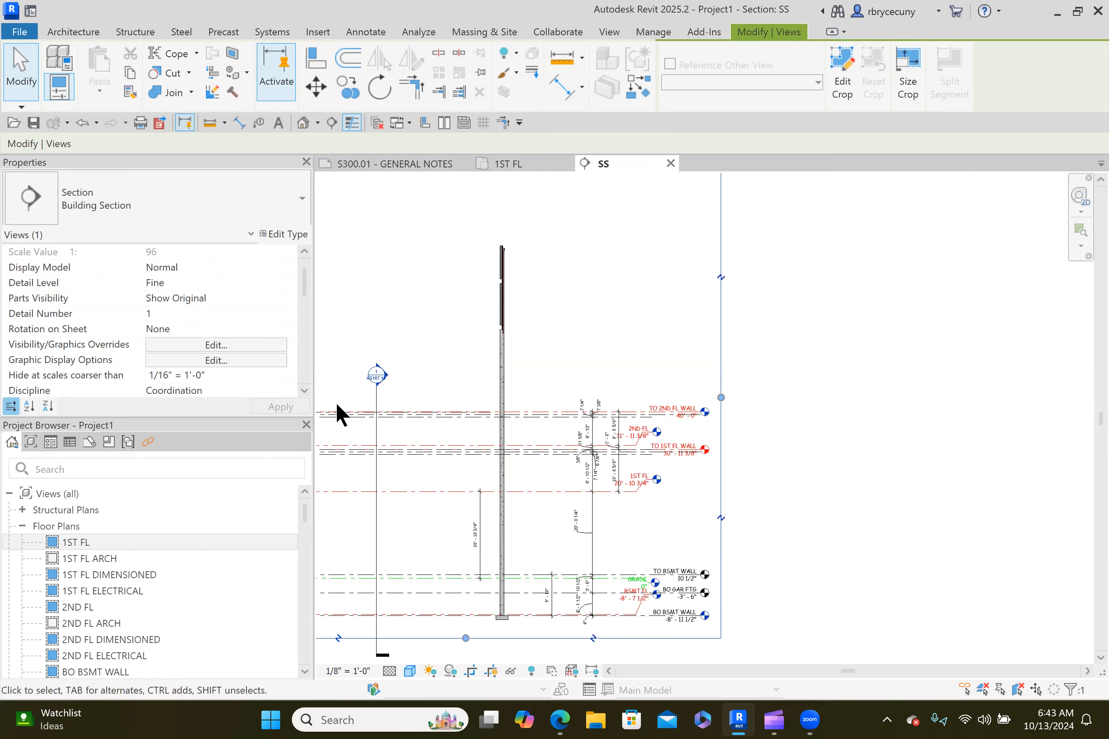
{"action": "left_click", "coordinate": [508, 297]}
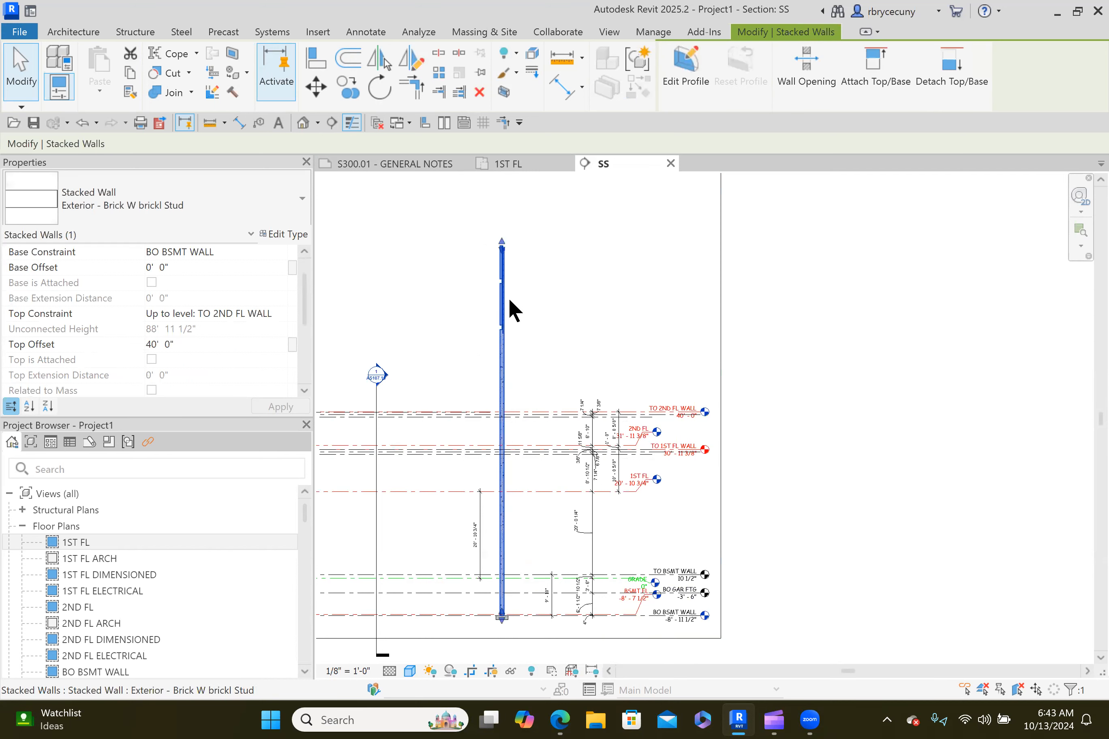
Set the stacked wall's top offset to -5' 0" from the TO 2ND FL WALL level.
{"action": "scroll", "coordinate": [209, 299], "scroll_direction": "down", "scroll_amount": 1}
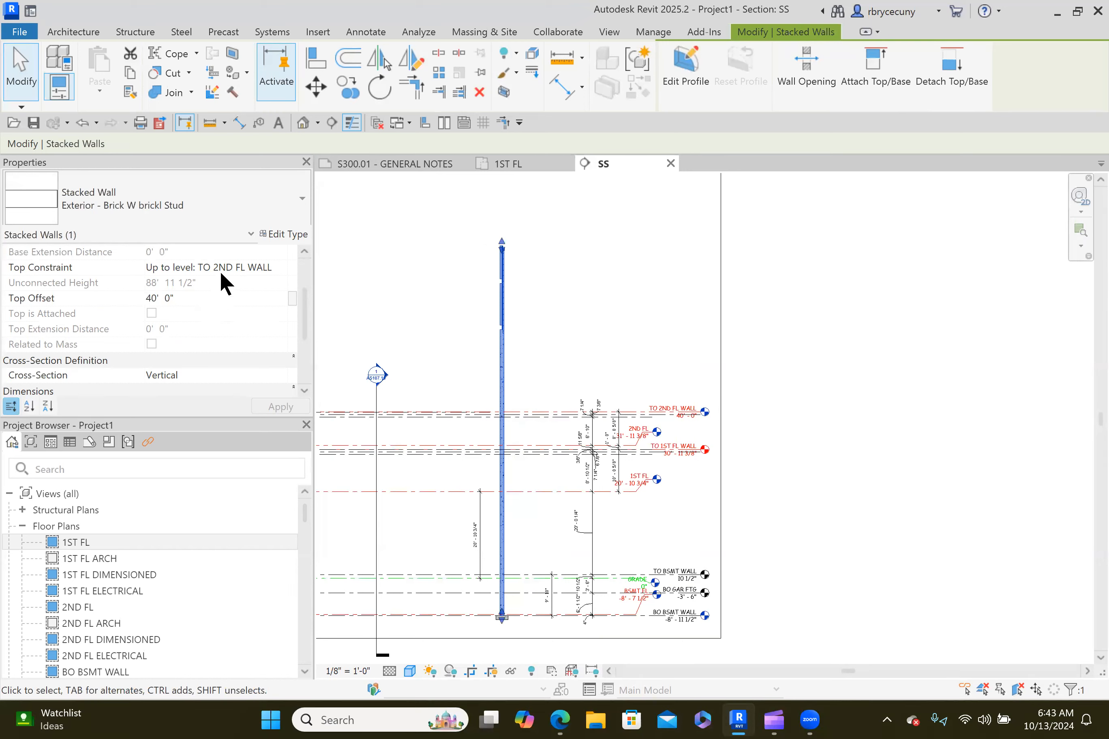
{"action": "left_click", "coordinate": [206, 298]}
{"action": "type", "text": "-5'"}
{"action": "key", "text": "Return"}
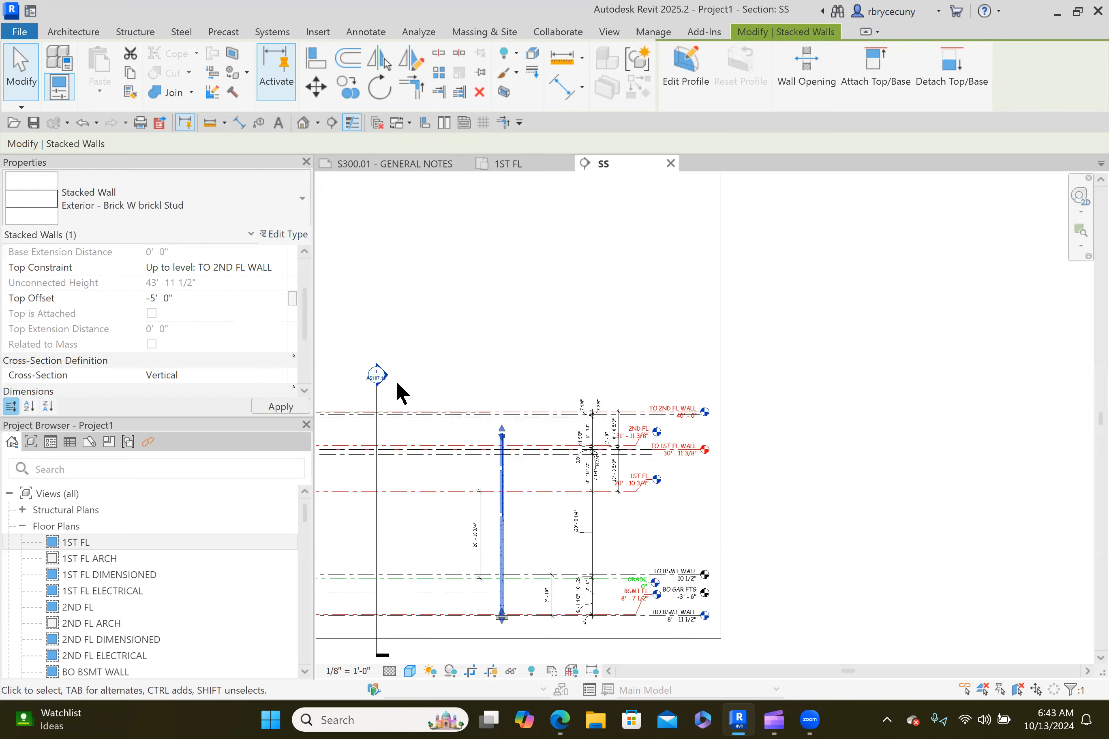
Examine the lowered stacked wall in the section, comparing its upper brick segments and its basement segment with the floor levels and footing.
{"action": "scroll", "coordinate": [505, 464], "scroll_direction": "up", "scroll_amount": 1}
{"action": "scroll", "coordinate": [506, 464], "scroll_direction": "up", "scroll_amount": 3}
{"action": "middle_click_drag", "start_coordinate": [562, 314], "coordinate": [608, 223]}
{"action": "scroll", "coordinate": [530, 279], "scroll_direction": "down", "scroll_amount": 5}
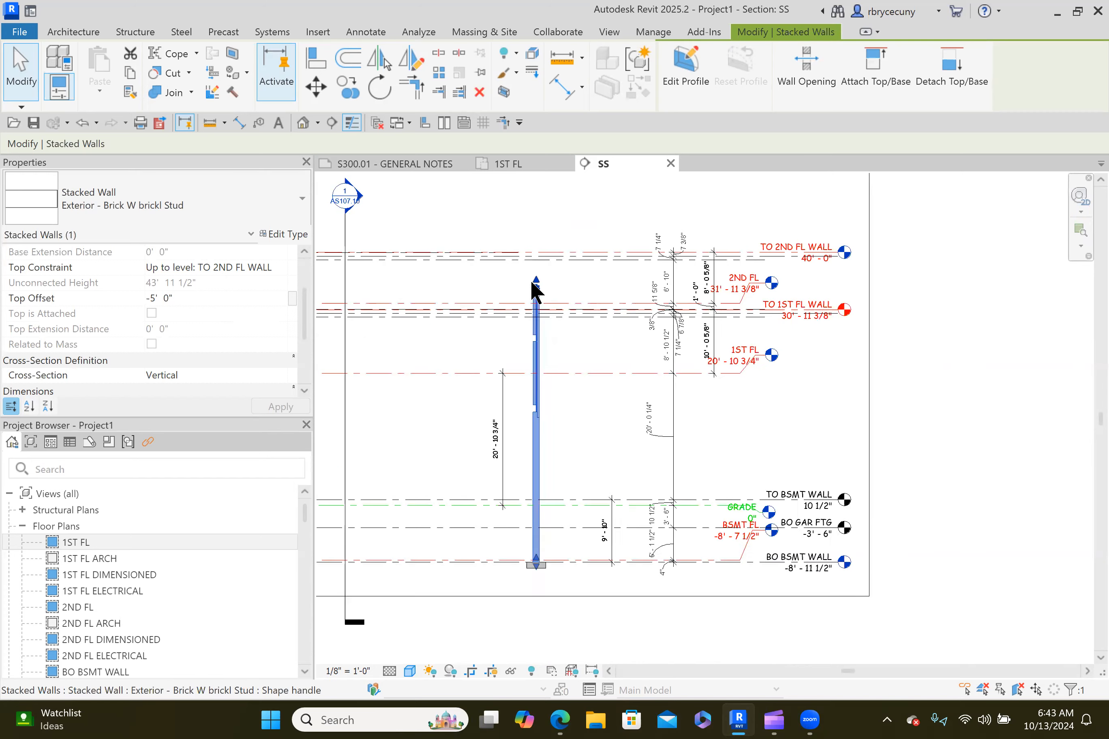
{"action": "left_click", "coordinate": [566, 484]}
{"action": "left_click", "coordinate": [547, 534]}
{"action": "scroll", "coordinate": [539, 392], "scroll_direction": "up", "scroll_amount": 3}
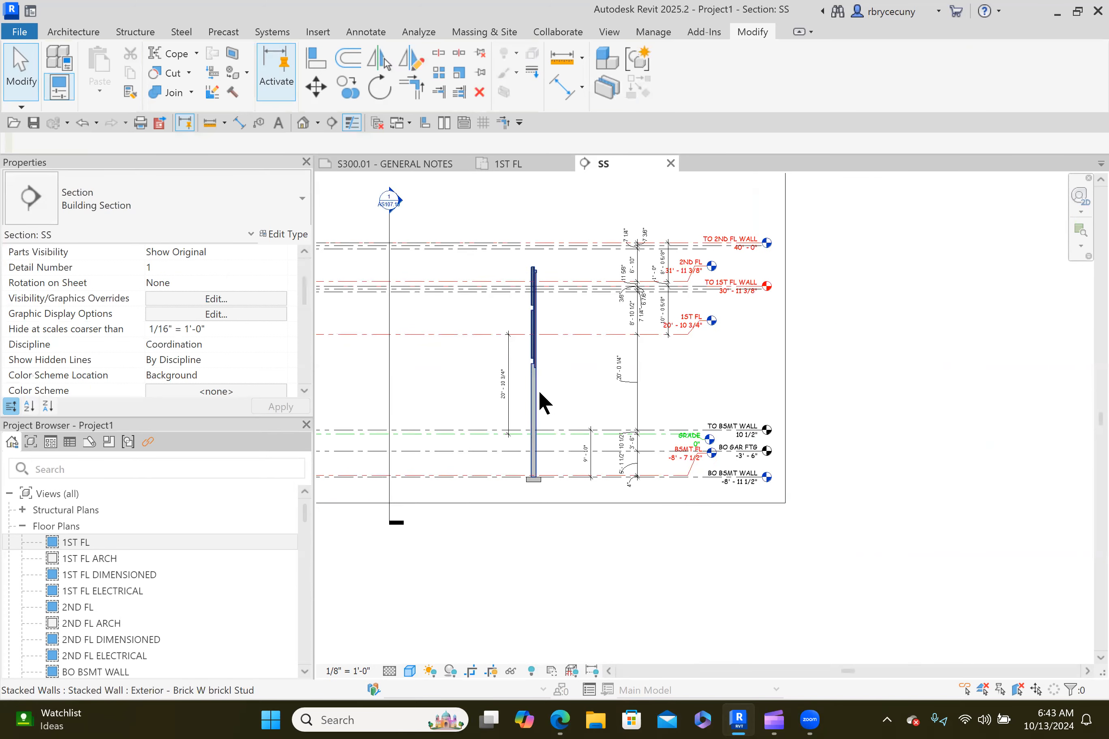
{"action": "left_click", "coordinate": [530, 391]}
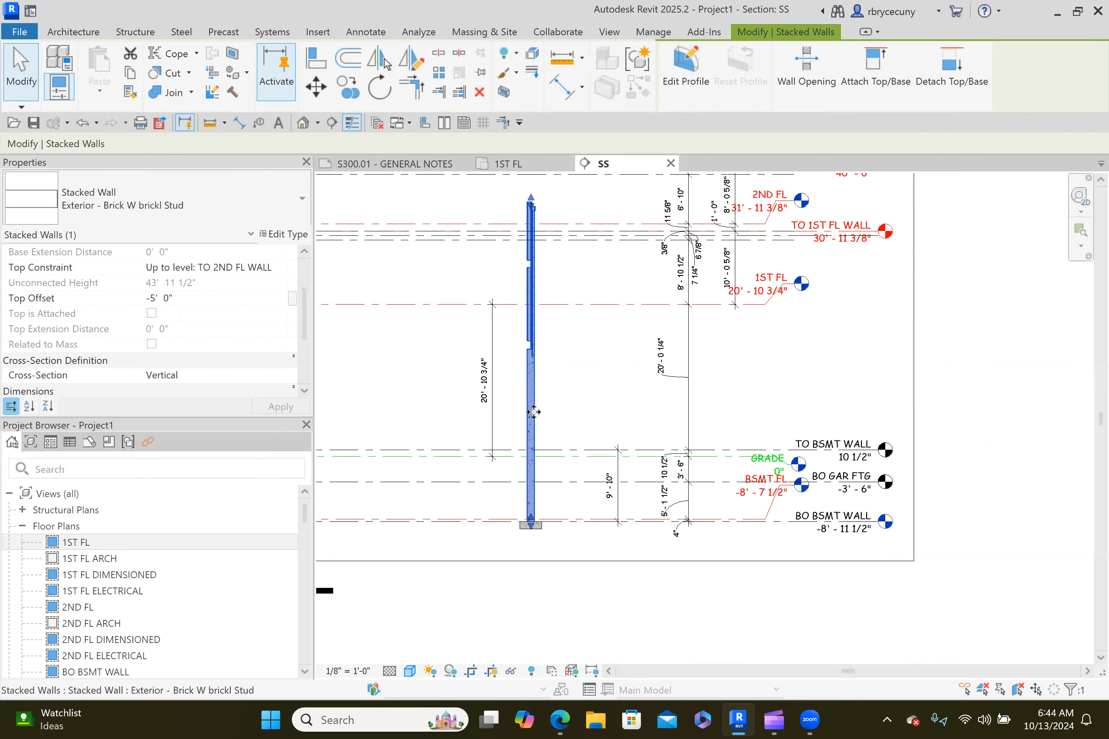
{"action": "scroll", "coordinate": [530, 400], "scroll_direction": "down", "scroll_amount": 2}
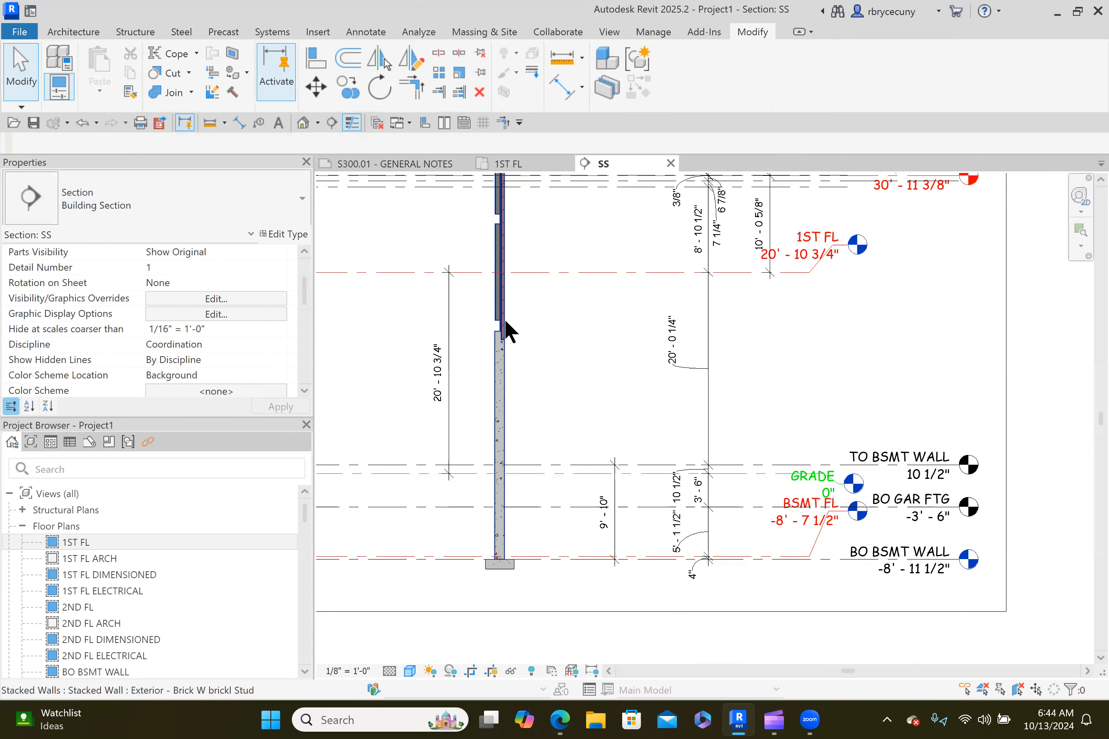
{"action": "scroll", "coordinate": [499, 333], "scroll_direction": "down", "scroll_amount": 2}
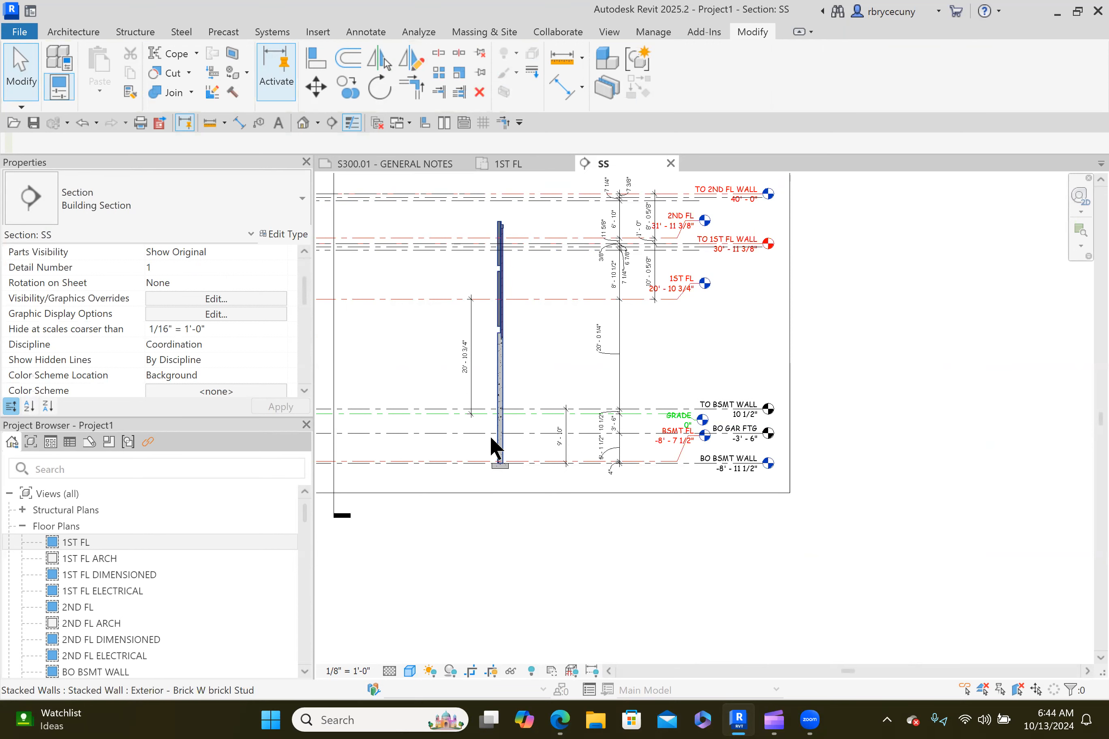
{"action": "scroll", "coordinate": [519, 388], "scroll_direction": "down", "scroll_amount": 1}
{"action": "scroll", "coordinate": [519, 387], "scroll_direction": "down", "scroll_amount": 1}
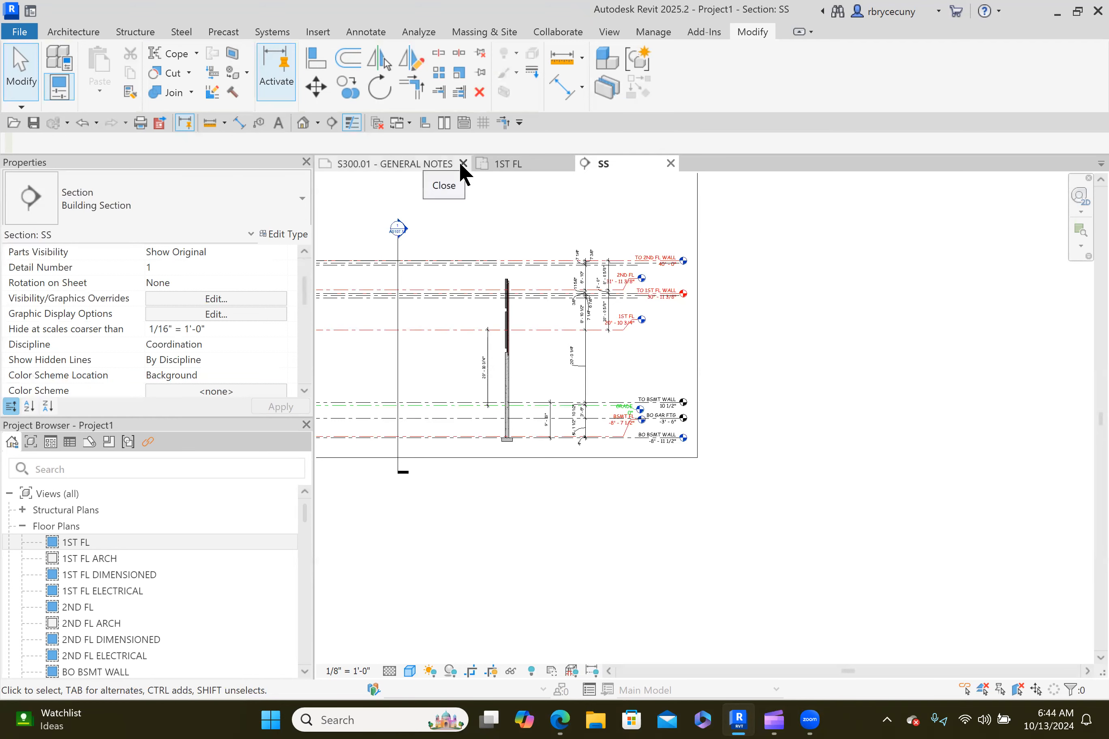
Close the S300.01 - GENERAL NOTES view and open the sheet A000.00 - SITE LOCATION / SHEET LIST.
{"action": "left_click", "coordinate": [459, 162]}
{"action": "scroll", "coordinate": [494, 331], "scroll_direction": "down", "scroll_amount": 1}
{"action": "scroll", "coordinate": [494, 331], "scroll_direction": "down", "scroll_amount": 4}
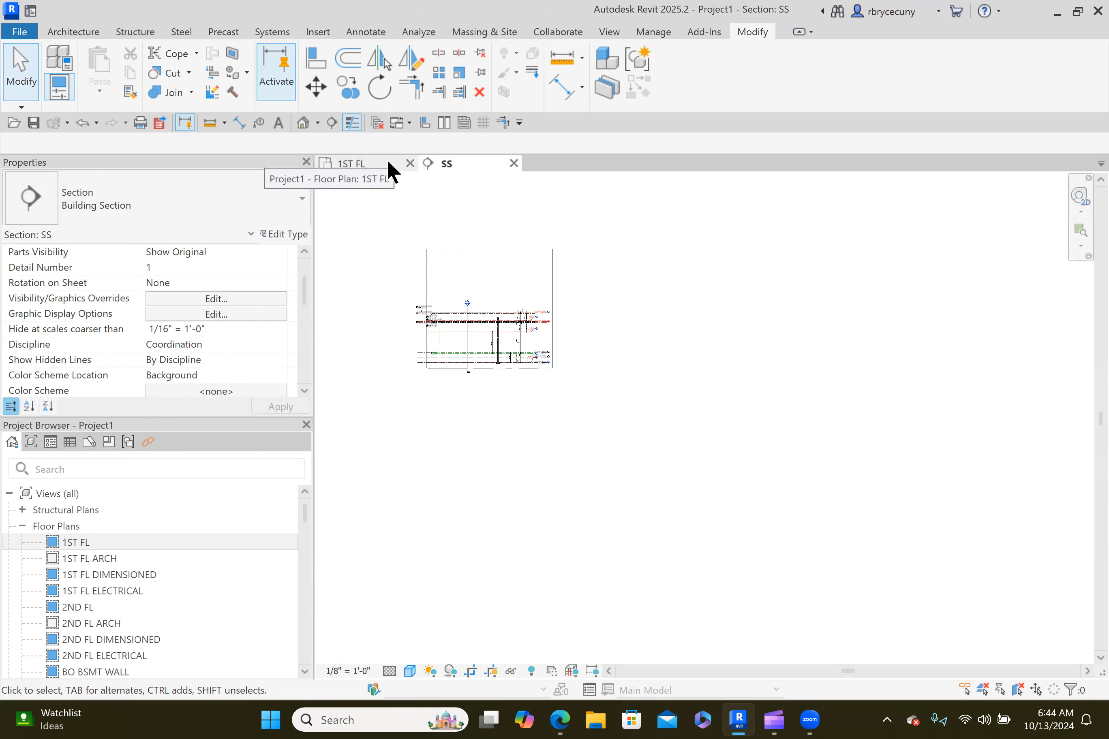
{"action": "scroll", "coordinate": [93, 558], "scroll_direction": "down", "scroll_amount": 5}
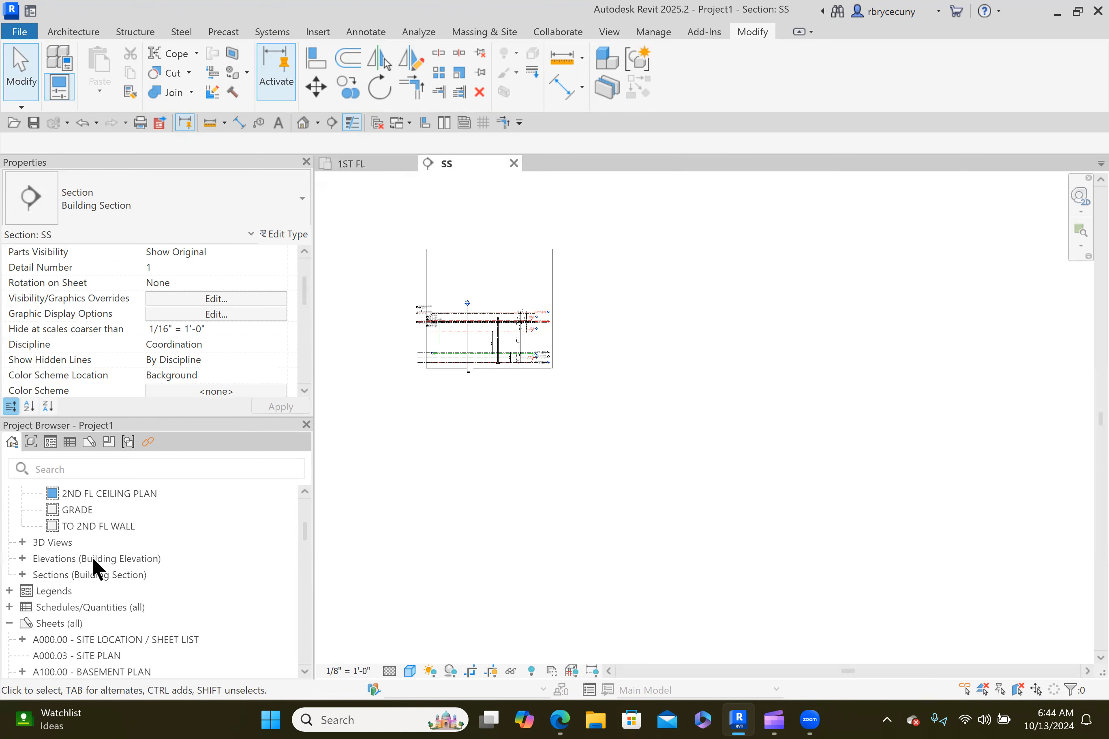
{"action": "left_click", "coordinate": [104, 636]}
{"action": "double_click", "coordinate": [104, 639]}
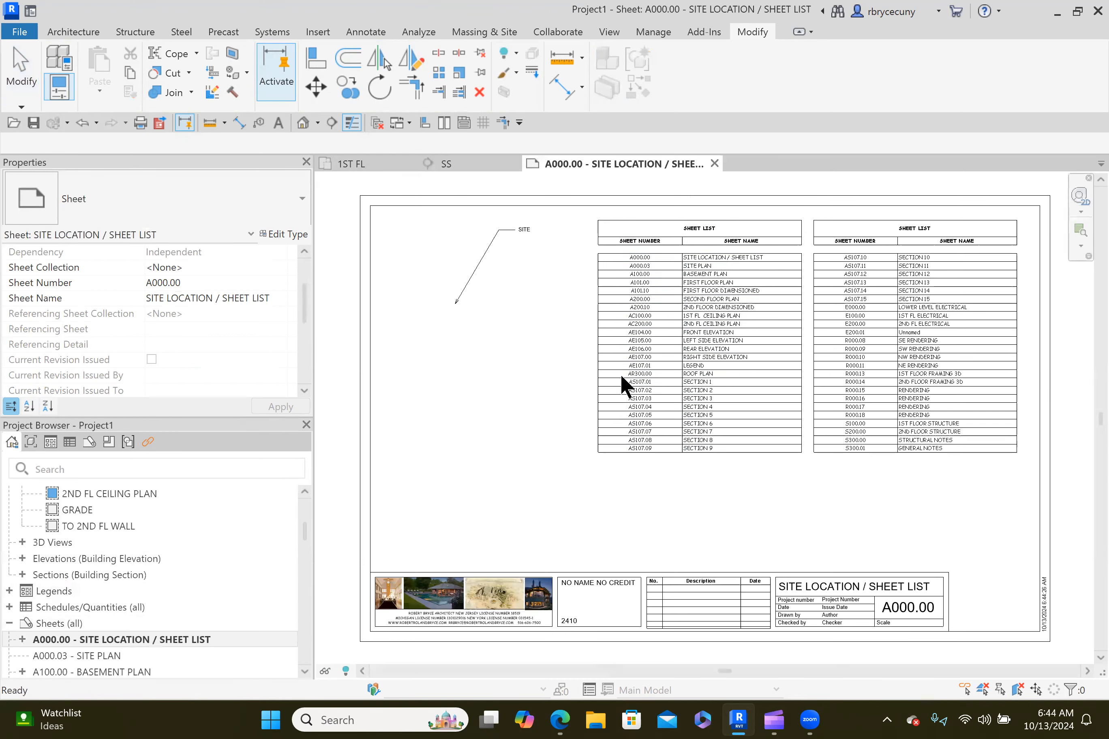
Replace the NO NAME NO CREDIT text in the sheet's title block with the student's surname.
{"action": "scroll", "coordinate": [620, 458], "scroll_direction": "up", "scroll_amount": 4}
{"action": "scroll", "coordinate": [620, 491], "scroll_direction": "up", "scroll_amount": 2}
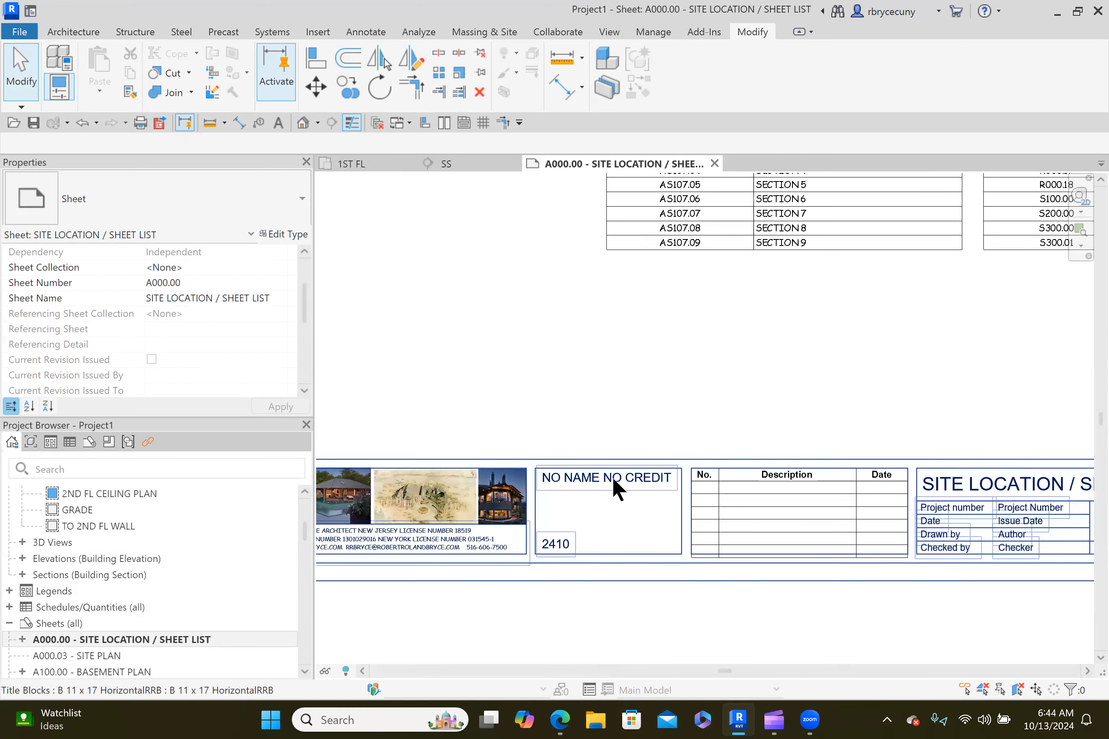
{"action": "double_click", "coordinate": [614, 480]}
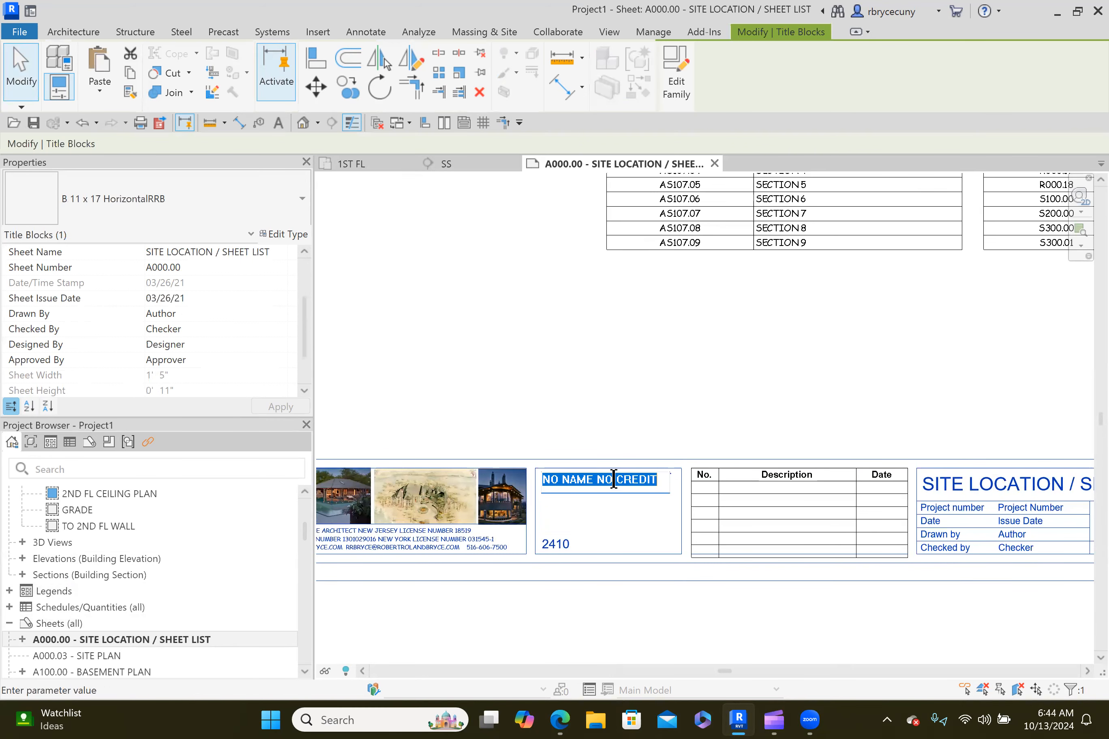
{"action": "type", "text": "BRYCE"}
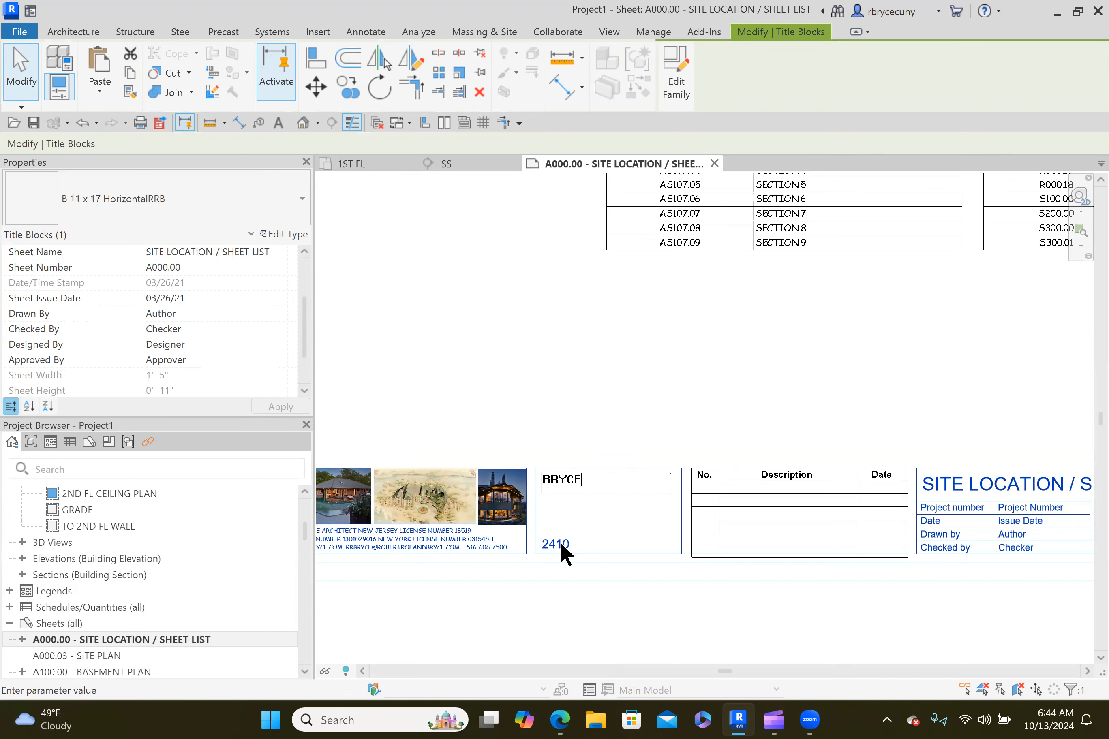
Extend the course number text in the title block to read 2410 MIDTERM.
{"action": "double_click", "coordinate": [561, 541]}
{"action": "left_click", "coordinate": [573, 539]}
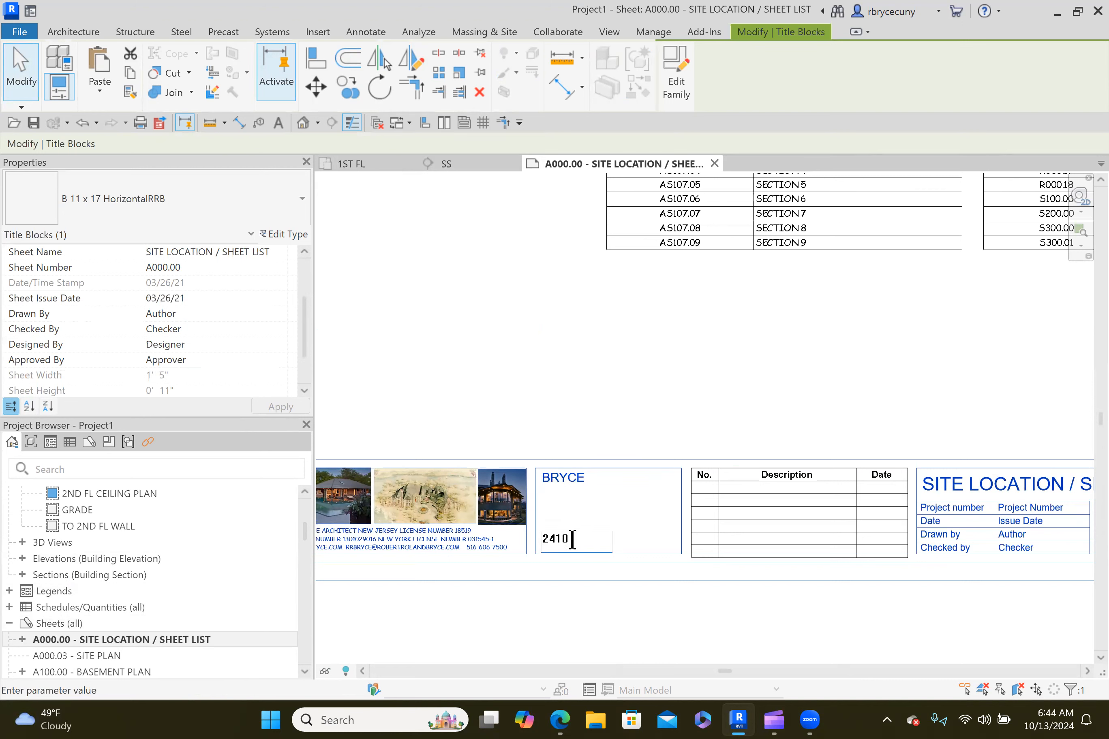
{"action": "type", "text": "MIDTERM"}
{"action": "left_click", "coordinate": [581, 437]}
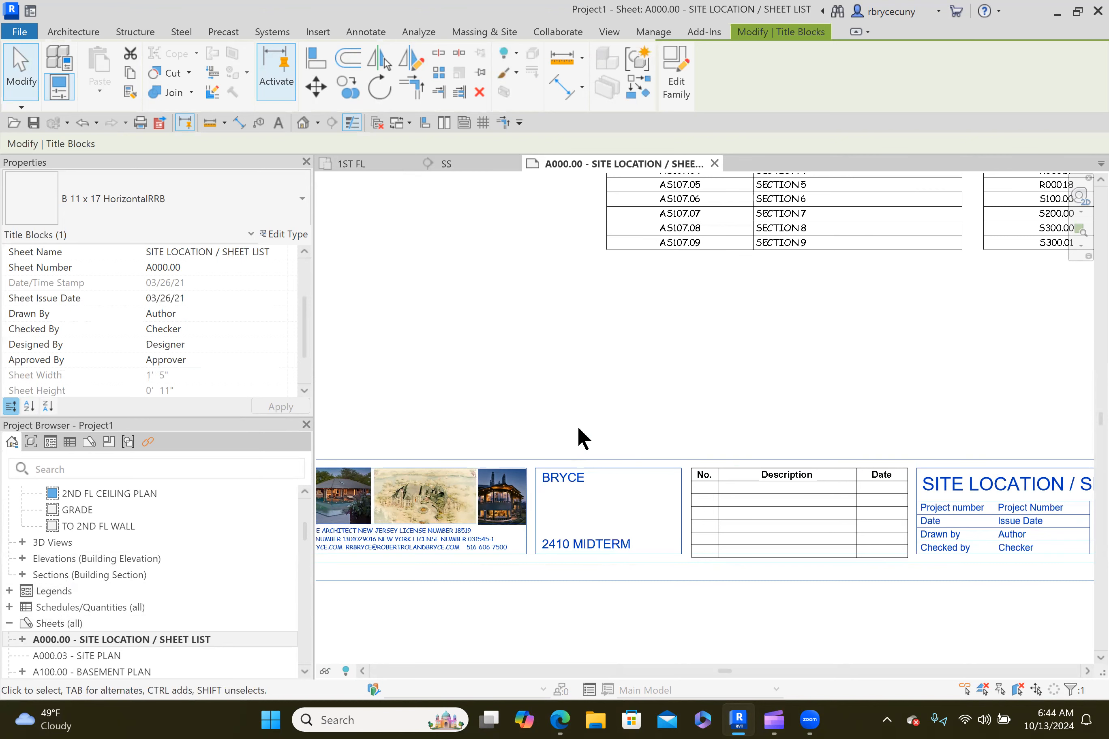
{"action": "scroll", "coordinate": [649, 544], "scroll_direction": "down", "scroll_amount": 3}
{"action": "scroll", "coordinate": [590, 494], "scroll_direction": "down", "scroll_amount": 3}
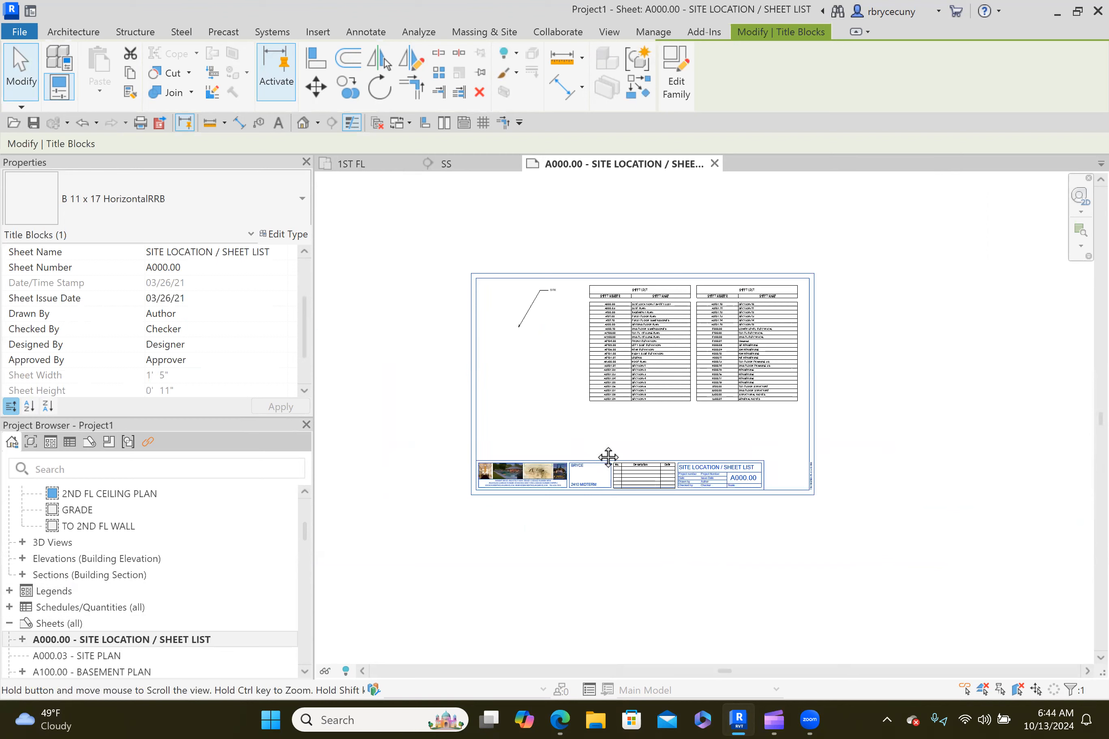
{"action": "middle_click_drag", "start_coordinate": [532, 420], "coordinate": [555, 362]}
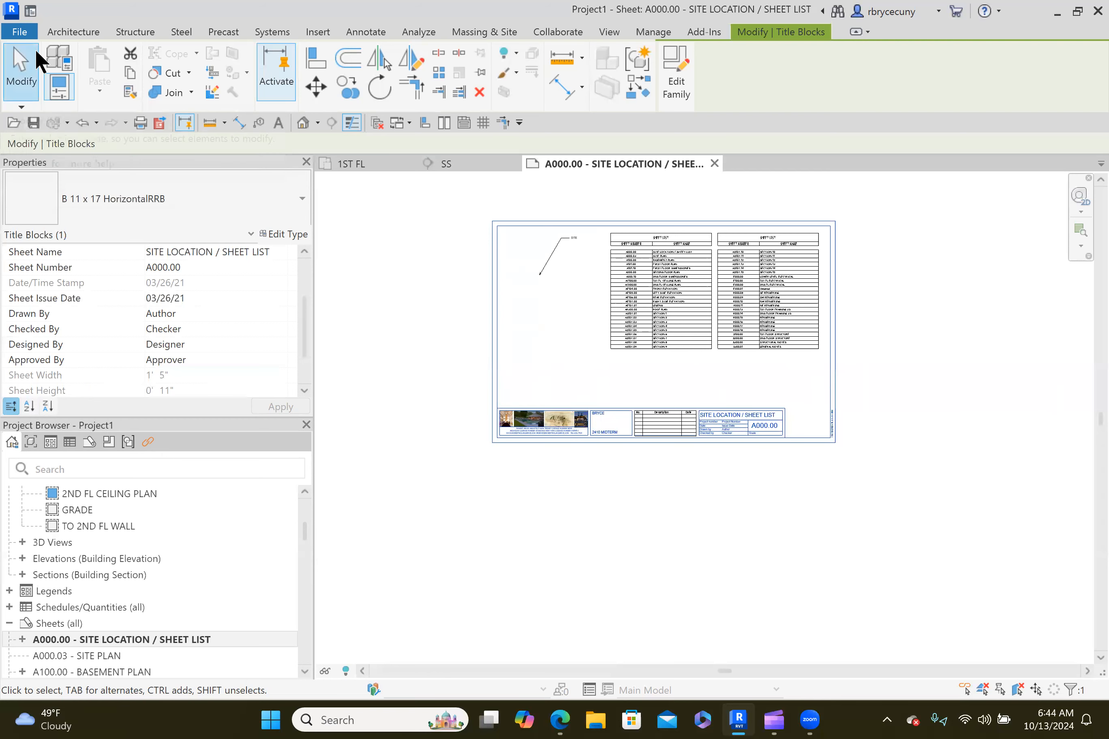
Start saving the model as a new project and choose the 2410 2024 fall term folder inside the school documents folder.
{"action": "left_click", "coordinate": [27, 32]}
{"action": "mouse_move", "coordinate": [60, 243]}
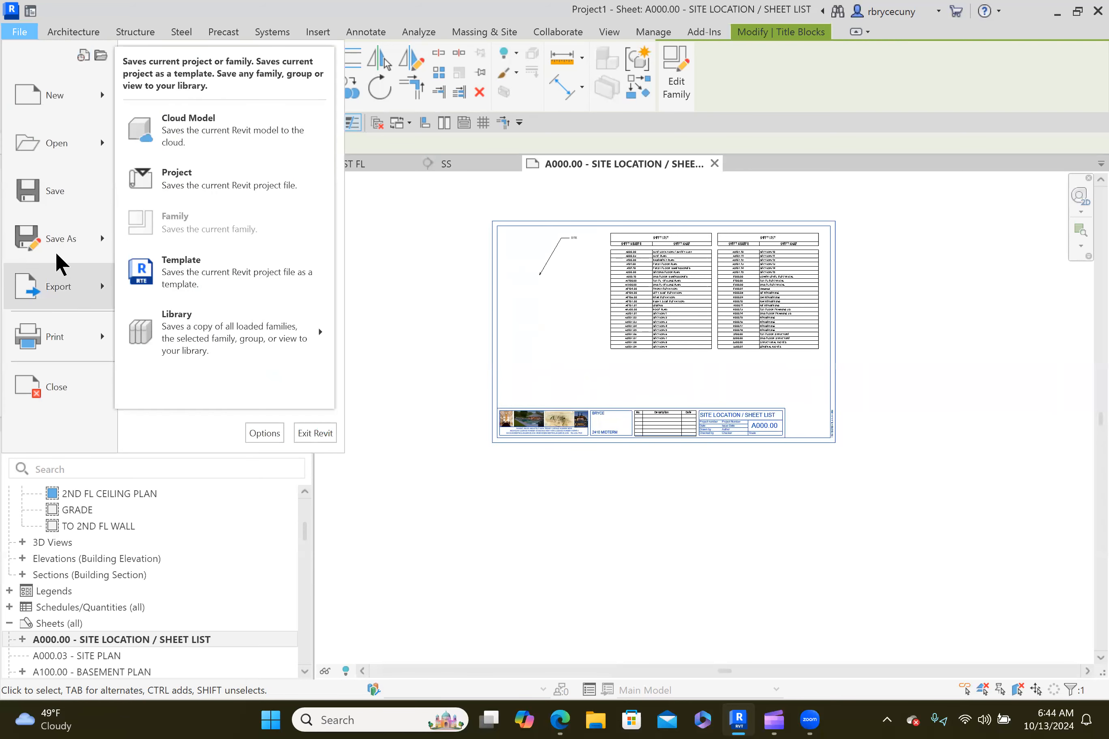
{"action": "left_click", "coordinate": [196, 175]}
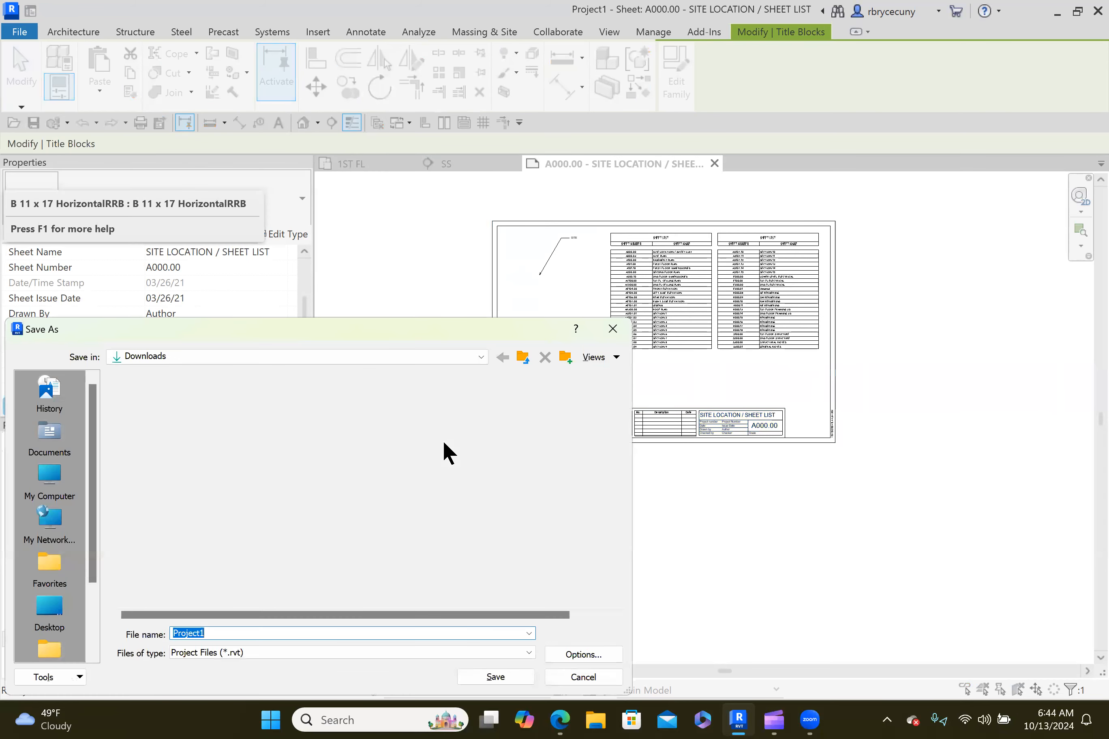
{"action": "scroll", "coordinate": [70, 587], "scroll_direction": "down", "scroll_amount": 2}
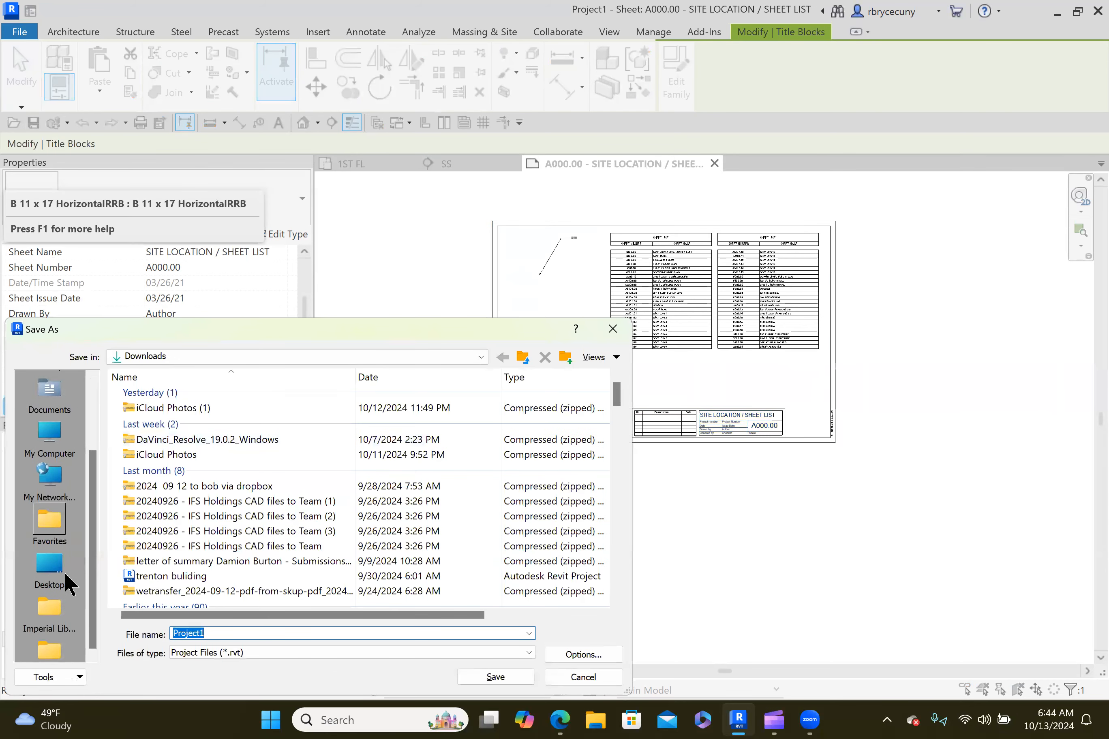
{"action": "left_click", "coordinate": [53, 388]}
{"action": "double_click", "coordinate": [169, 410]}
{"action": "double_click", "coordinate": [151, 465]}
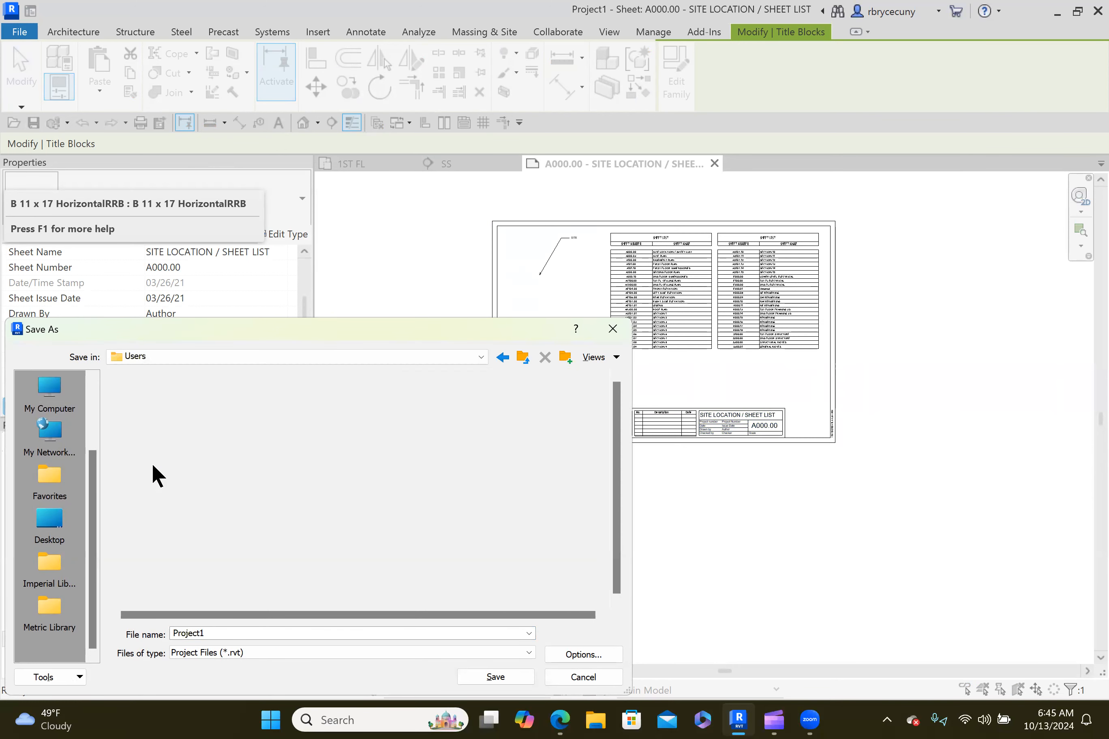
{"action": "double_click", "coordinate": [150, 402]}
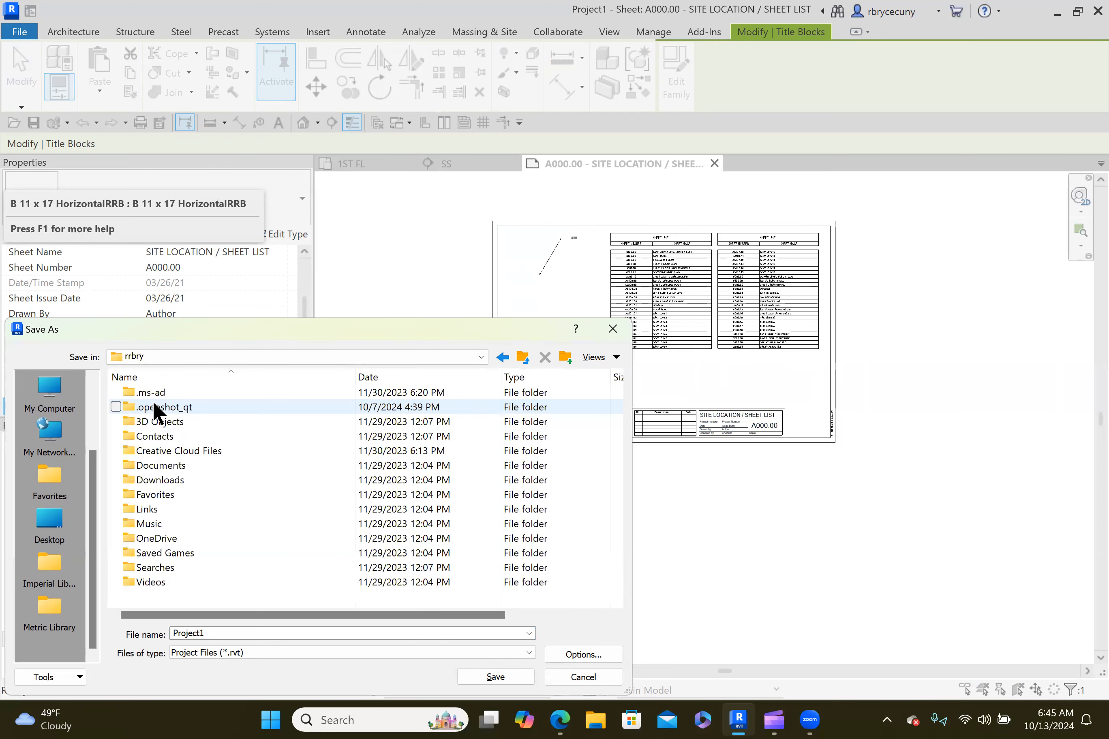
{"action": "double_click", "coordinate": [164, 463]}
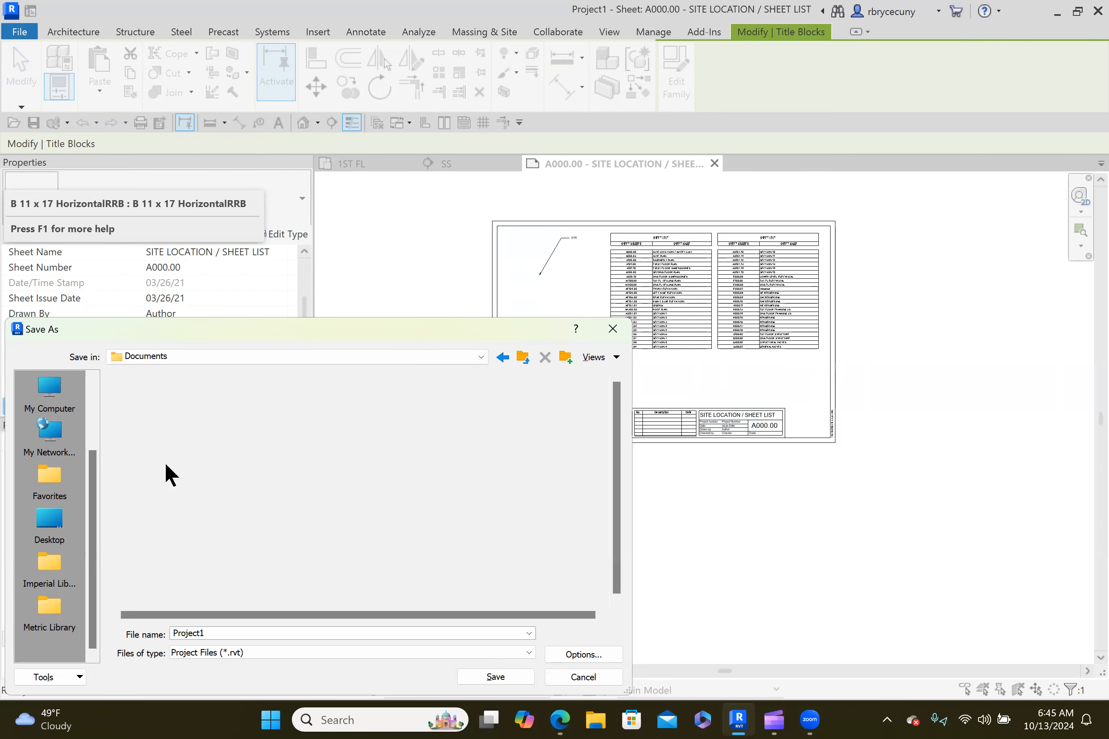
{"action": "double_click", "coordinate": [156, 476]}
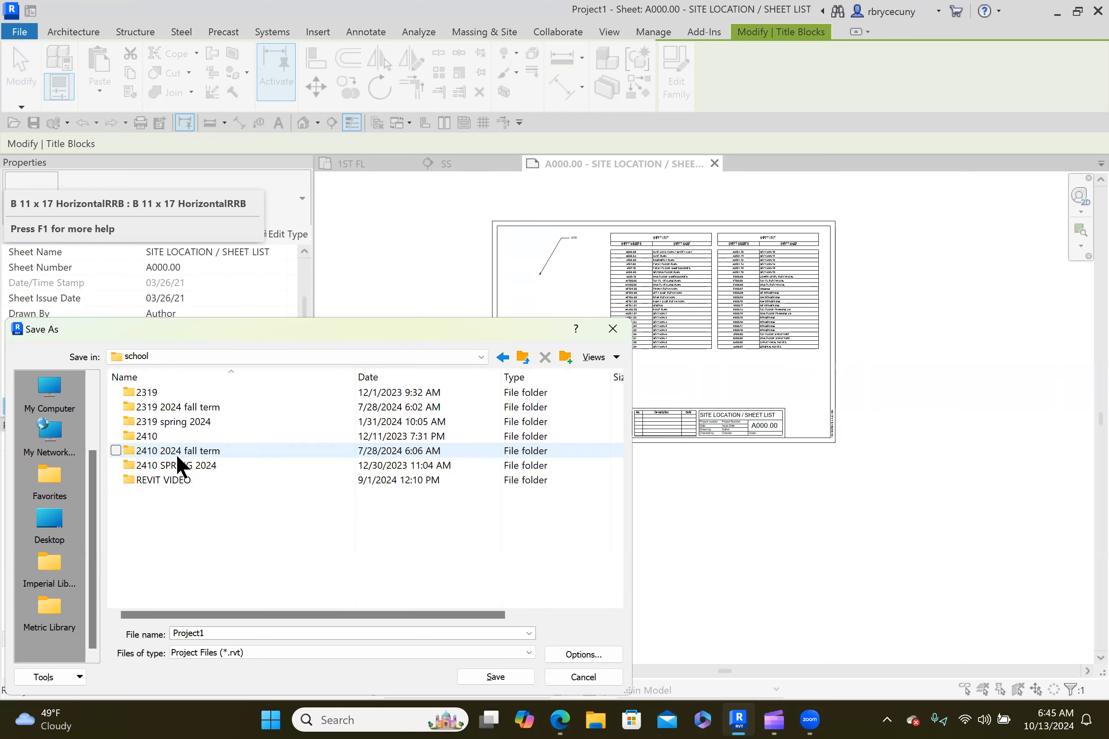
{"action": "double_click", "coordinate": [182, 449]}
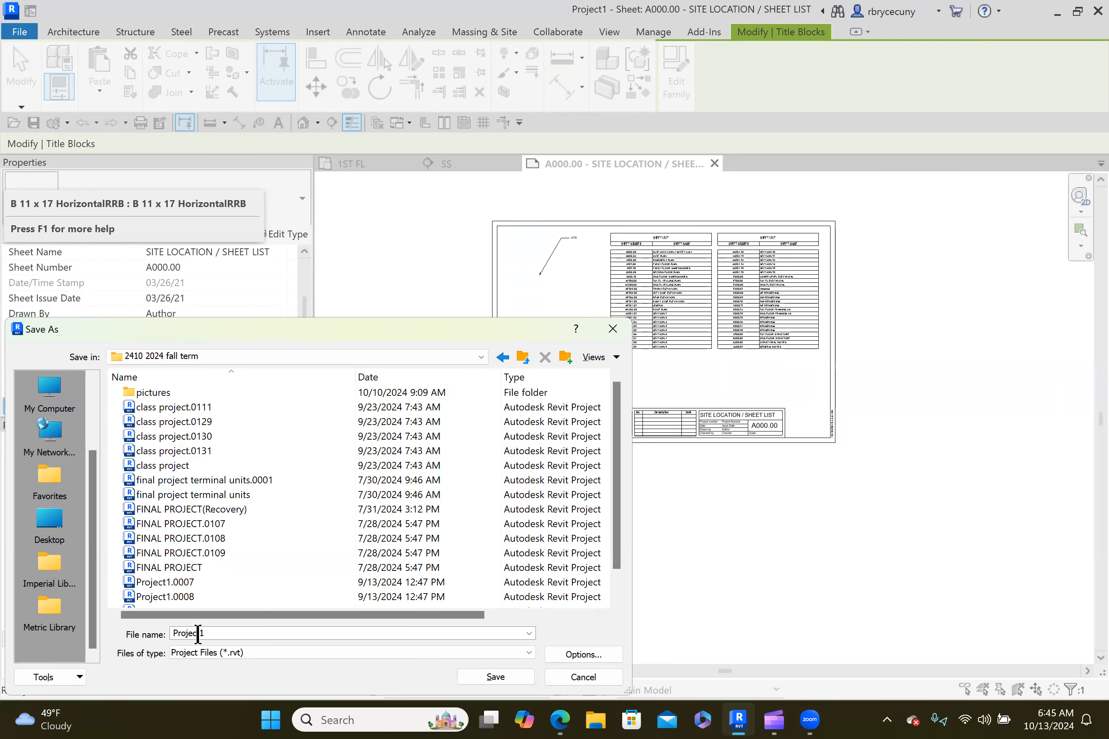
Name the project file MIDTERM 2410 FALL 2024 and save it.
{"action": "type", "text": "MIDTERM"}
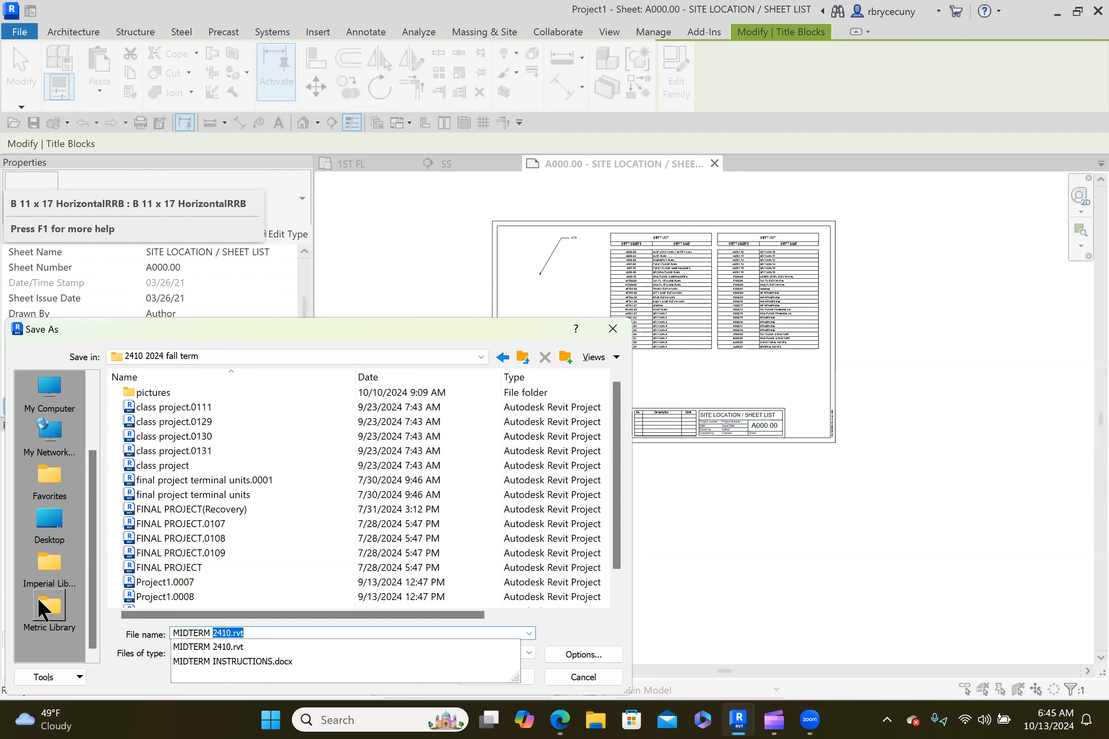
{"action": "type", "text": "2410 FALL 2024"}
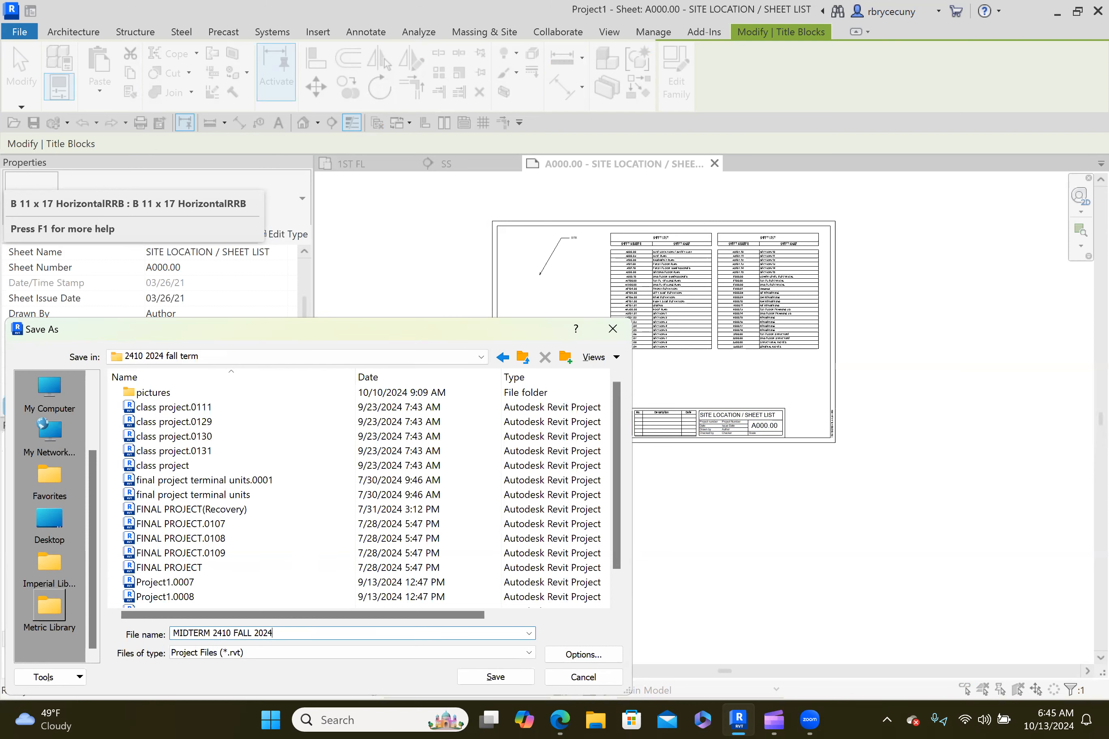
{"action": "left_click", "coordinate": [505, 677]}
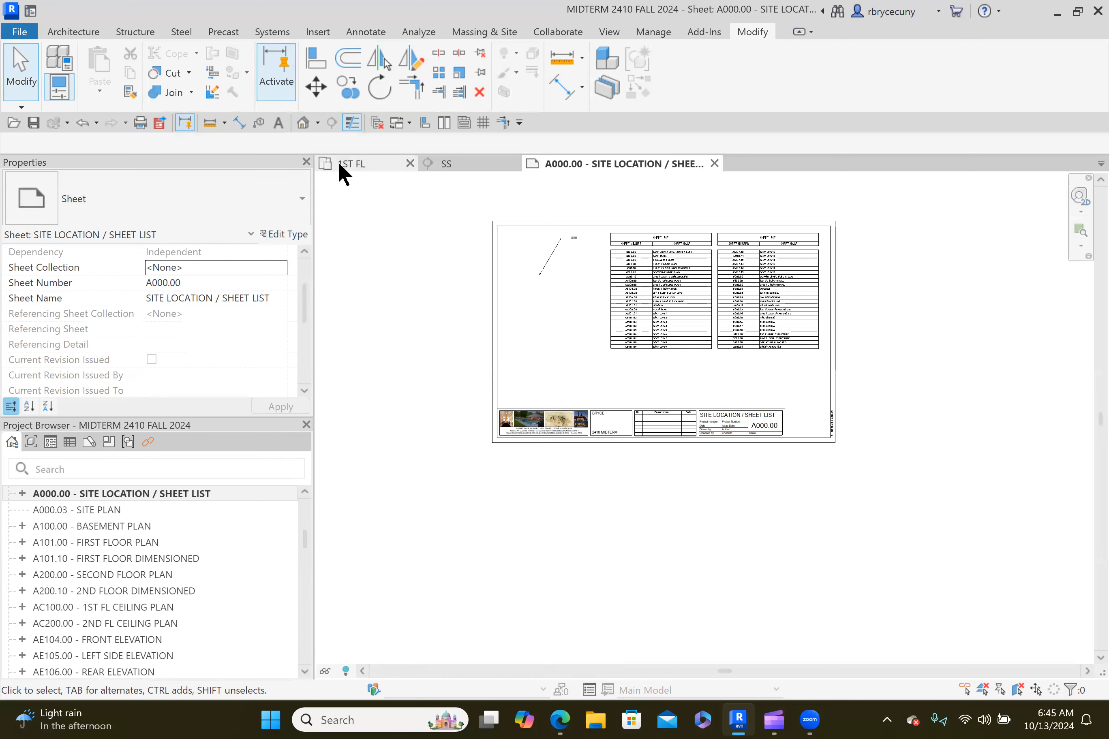
In the 1ST FL floor plan, draw a short Interior - 2X4 wall in the empty area below the reference planes.
{"action": "left_click", "coordinate": [380, 162]}
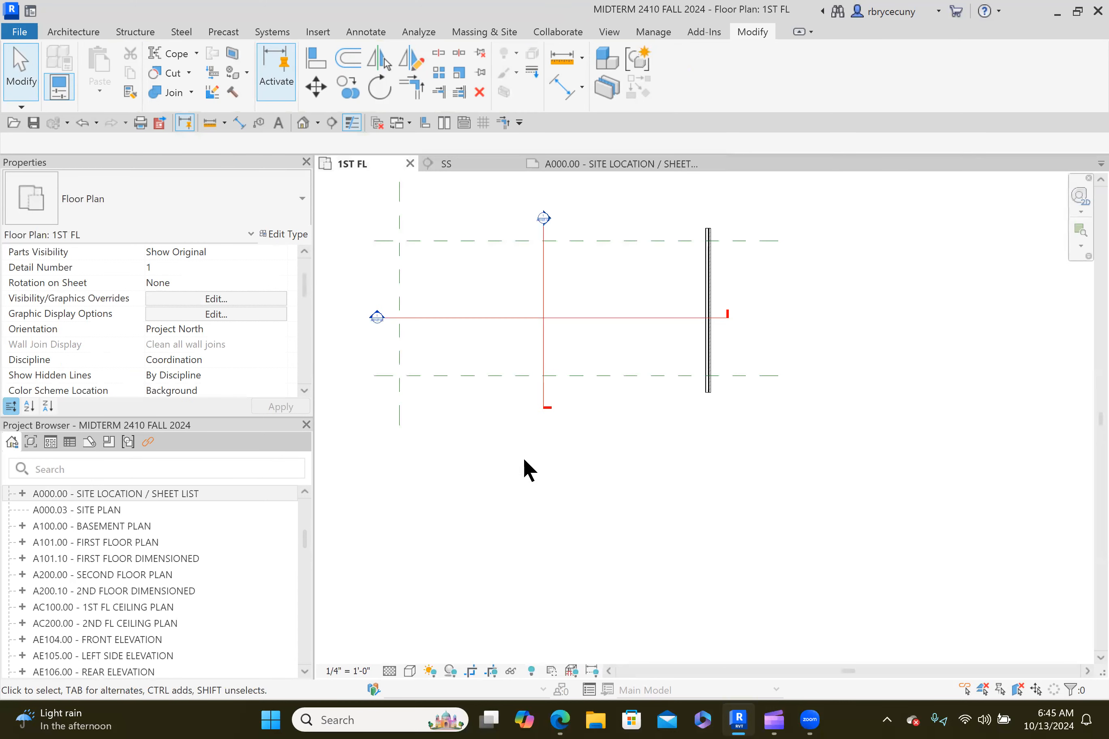
{"action": "middle_click_drag", "start_coordinate": [525, 460], "coordinate": [563, 431]}
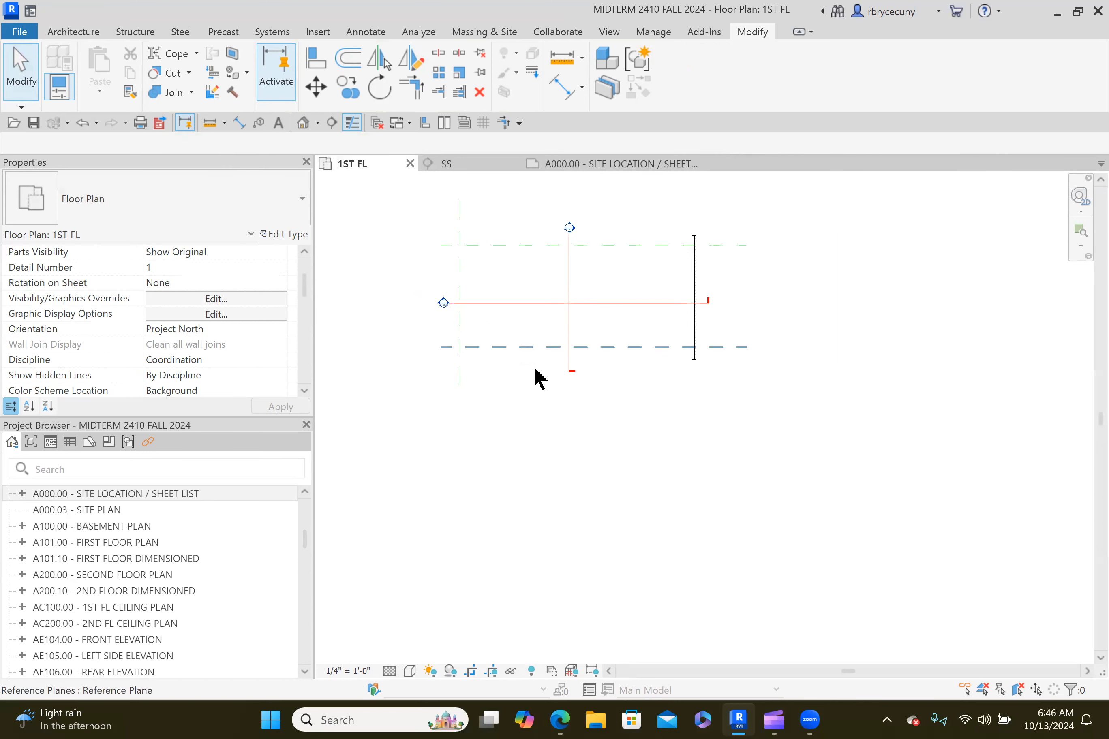
{"action": "left_click", "coordinate": [75, 33]}
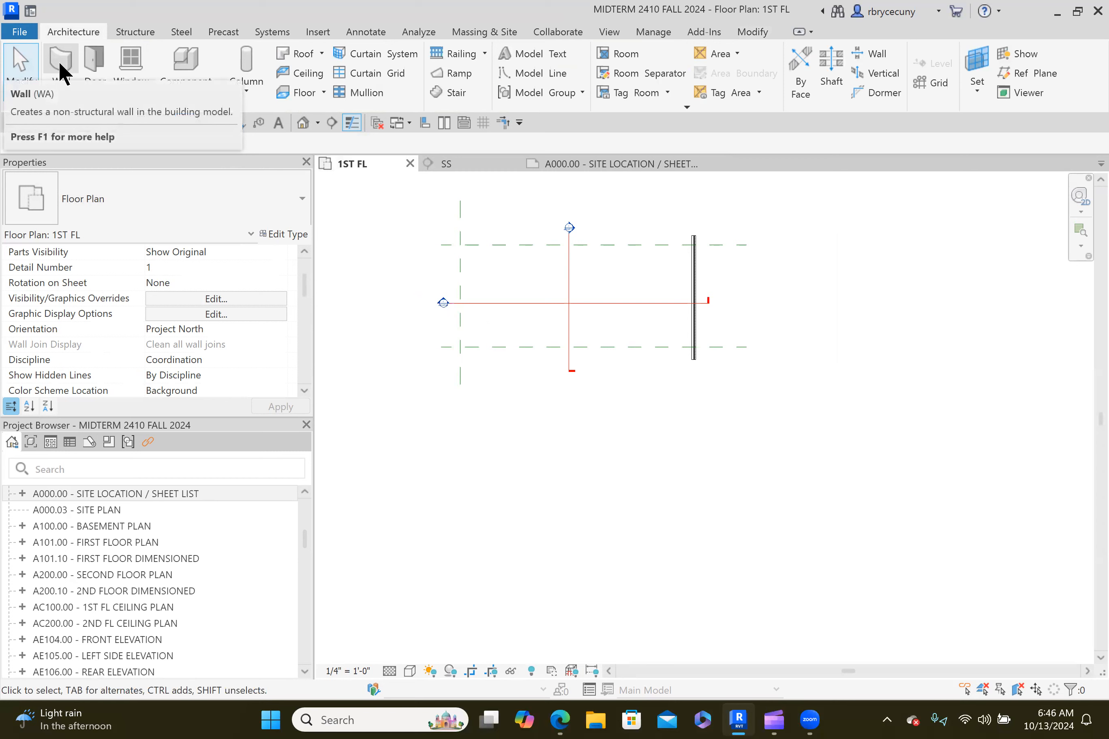
{"action": "left_click", "coordinate": [59, 62]}
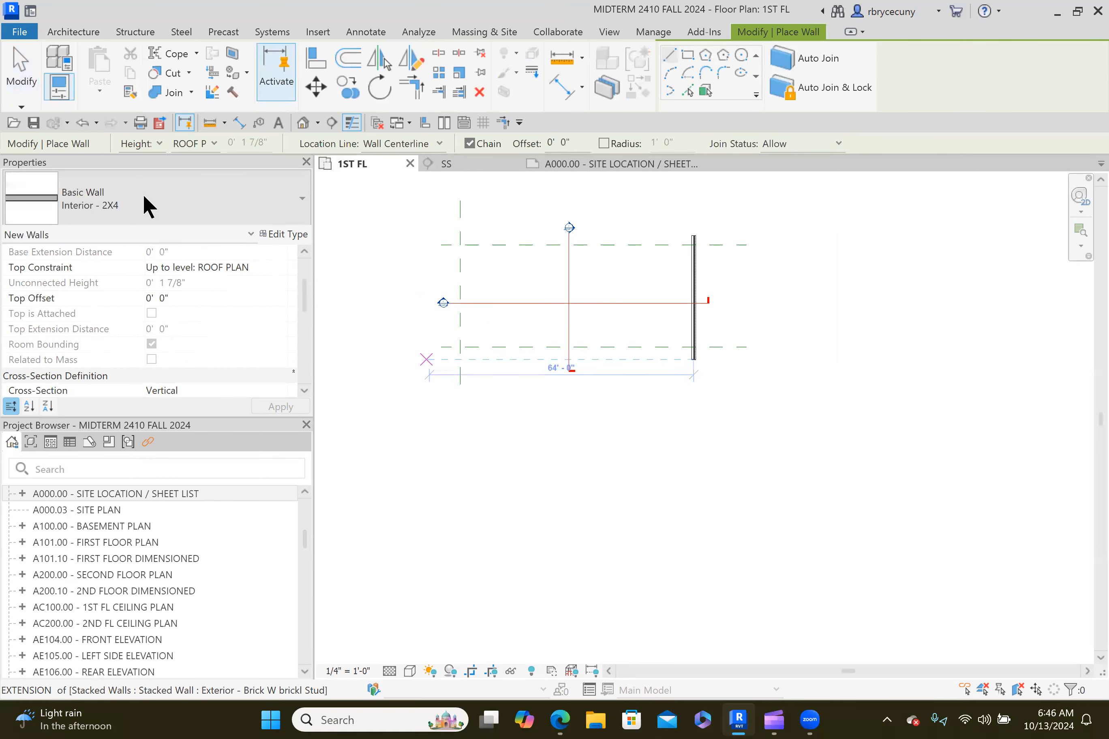
{"action": "left_click", "coordinate": [564, 433]}
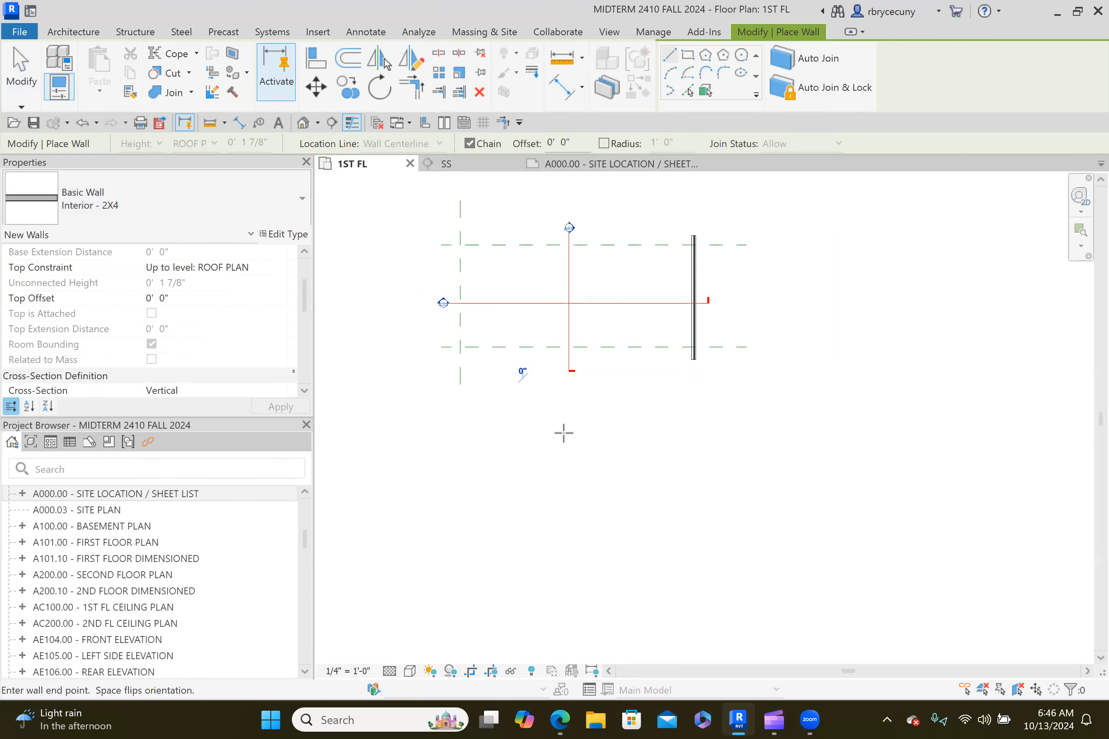
{"action": "left_click", "coordinate": [607, 435]}
{"action": "key", "text": "Escape"}
{"action": "key", "text": "Escape"}
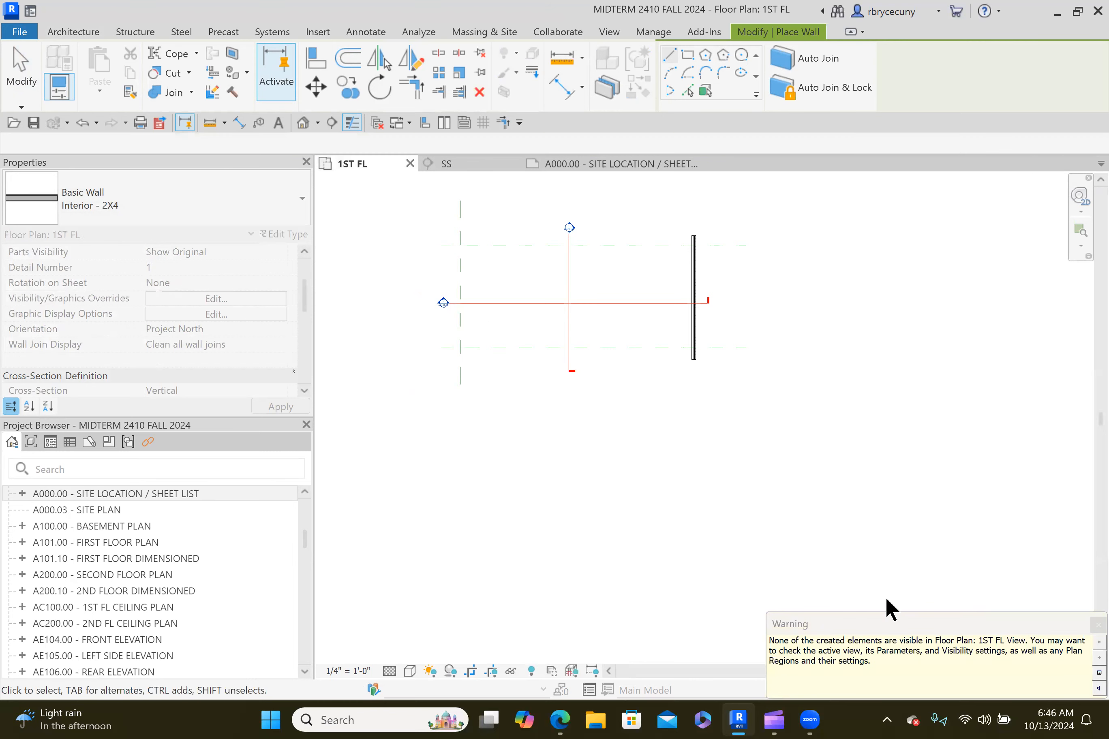
Show the 1ST FL plan's crop region and stretch its lower edge down past the newly drawn interior wall.
{"action": "left_click", "coordinate": [1098, 624]}
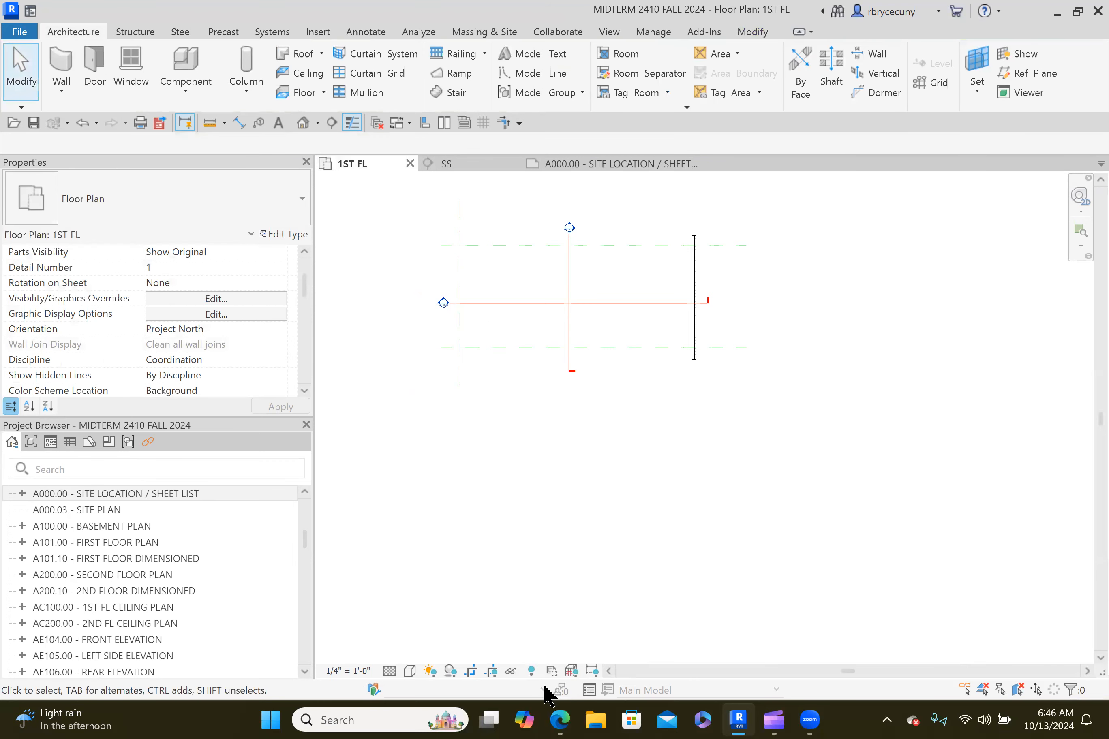
{"action": "left_click", "coordinate": [491, 671]}
{"action": "left_click", "coordinate": [606, 367]}
{"action": "left_click_drag", "start_coordinate": [595, 486], "coordinate": [592, 546]}
{"action": "left_click", "coordinate": [612, 402]}
Extend the lower end of the vertical FB section line down beyond the bottom of the crop region.
{"action": "left_click", "coordinate": [569, 348]}
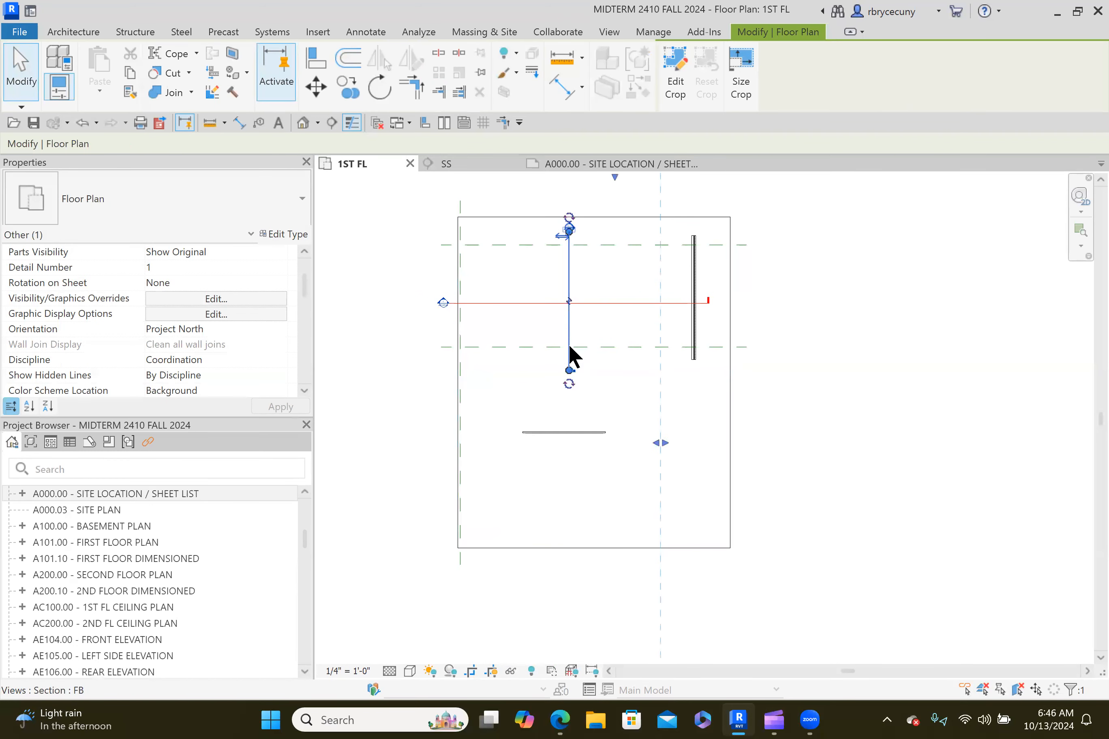
{"action": "left_click_drag", "start_coordinate": [569, 370], "coordinate": [569, 607]}
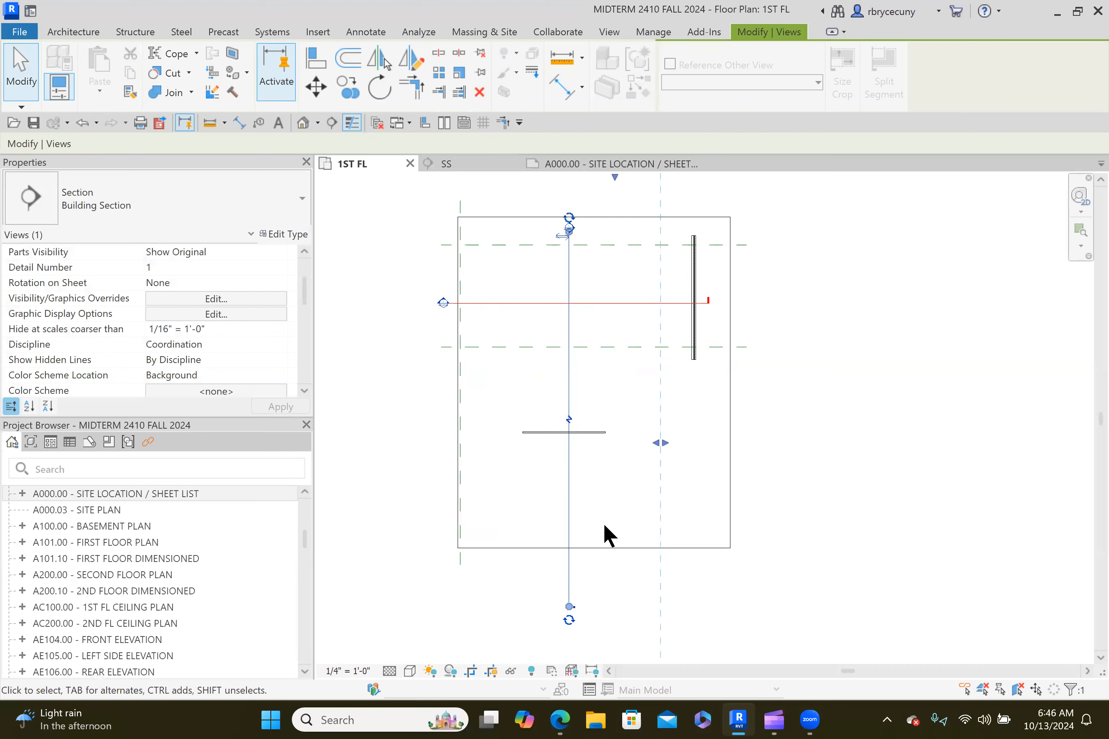
{"action": "key", "text": "Escape"}
Duplicate the new interior wall's type under the name A and apply it to the wall.
{"action": "left_click", "coordinate": [590, 432]}
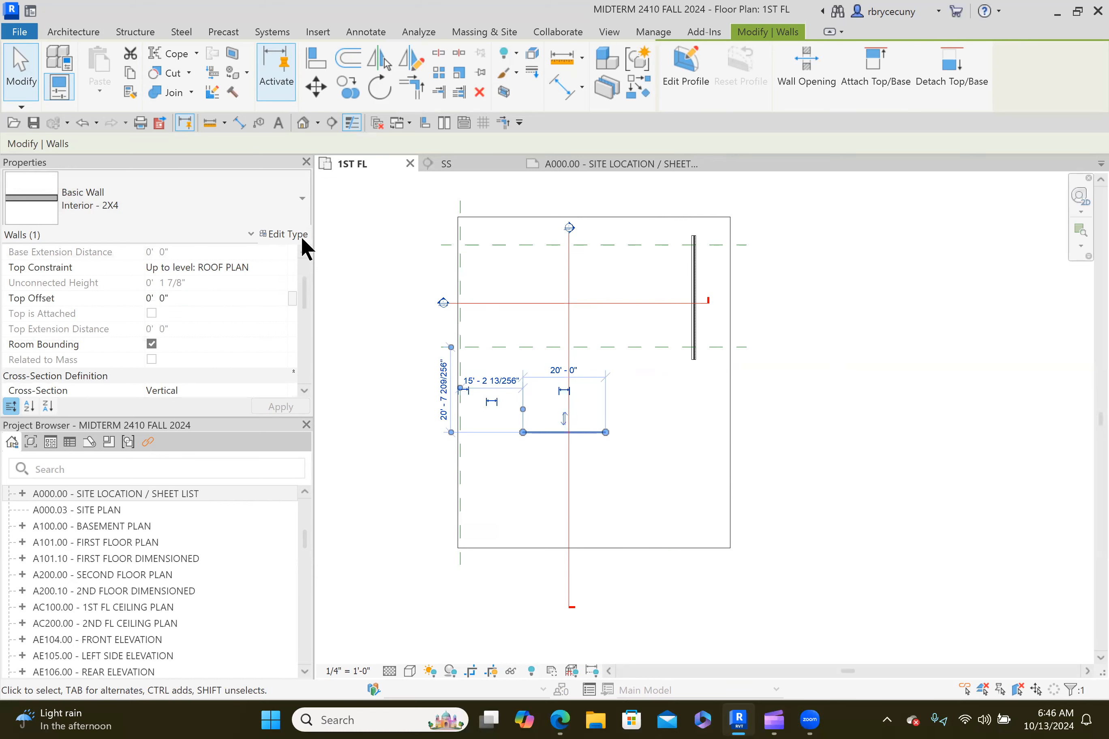
{"action": "left_click", "coordinate": [289, 231]}
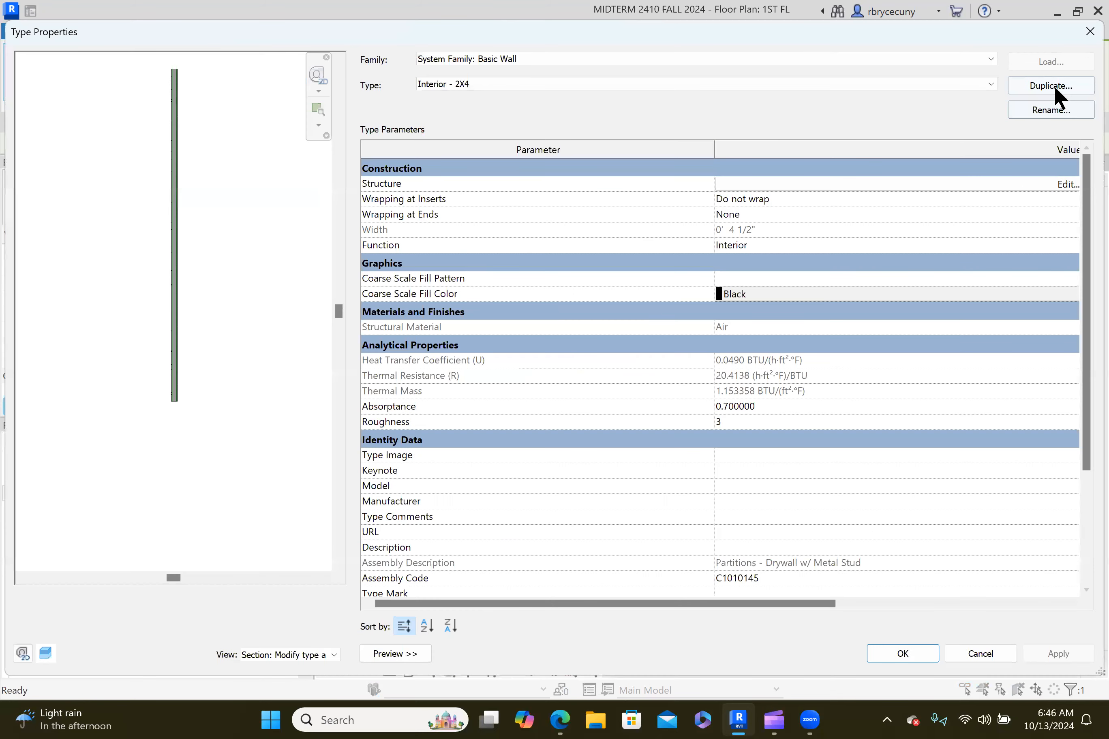
{"action": "left_click", "coordinate": [1054, 86]}
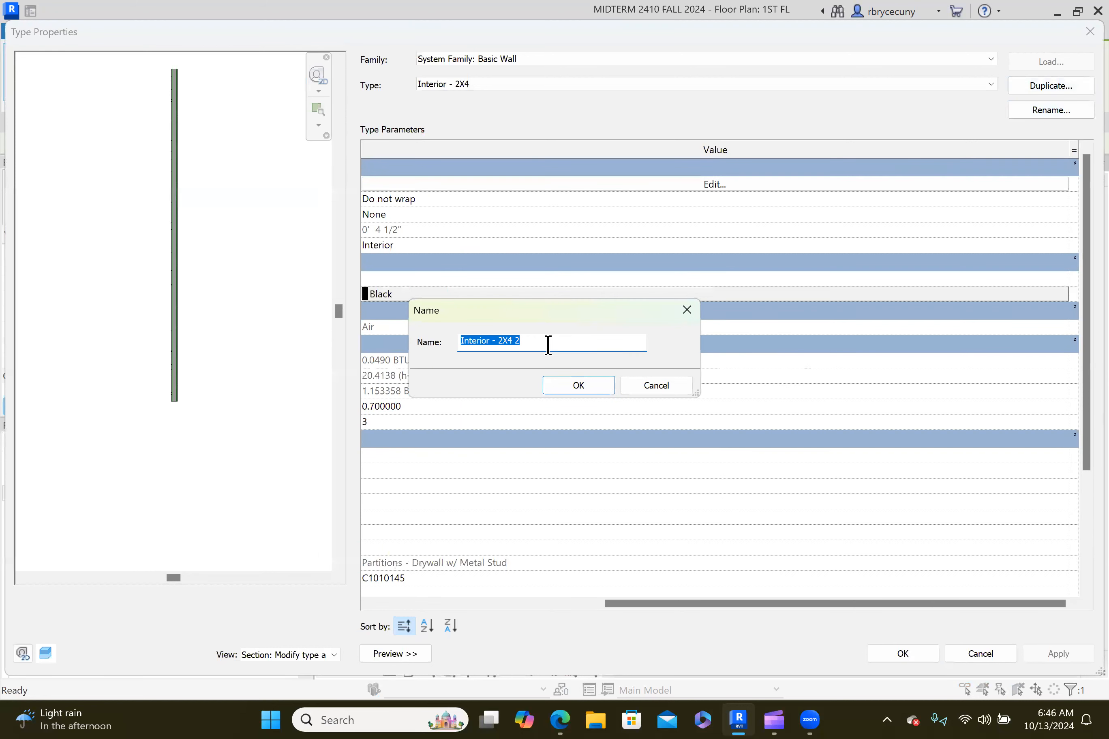
{"action": "type", "text": "A"}
{"action": "left_click", "coordinate": [586, 391]}
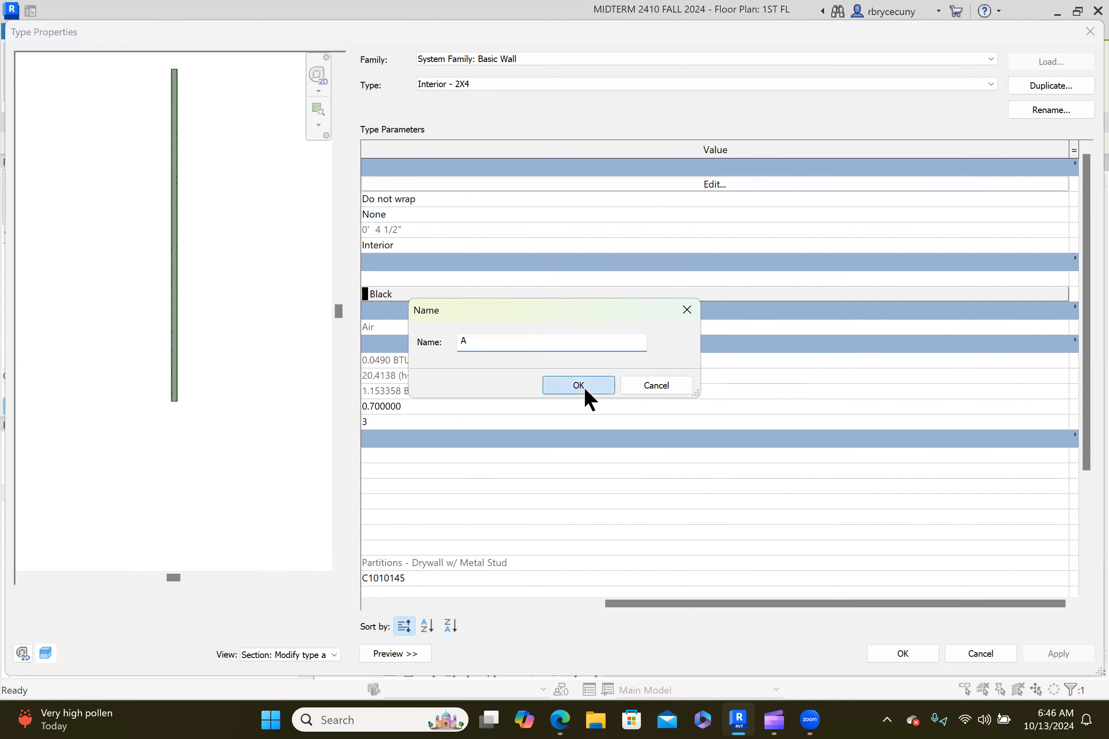
{"action": "left_click", "coordinate": [901, 654]}
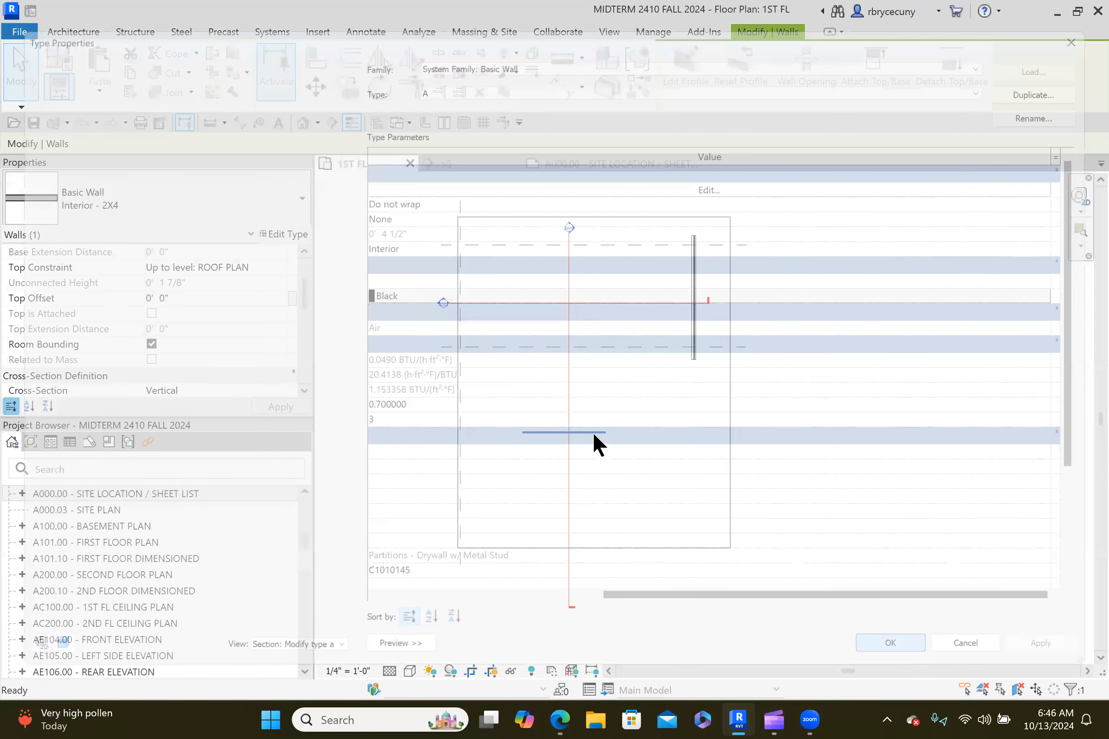
Copy the type A wall straight down by 4' 6".
{"action": "scroll", "coordinate": [573, 431], "scroll_direction": "up", "scroll_amount": 2}
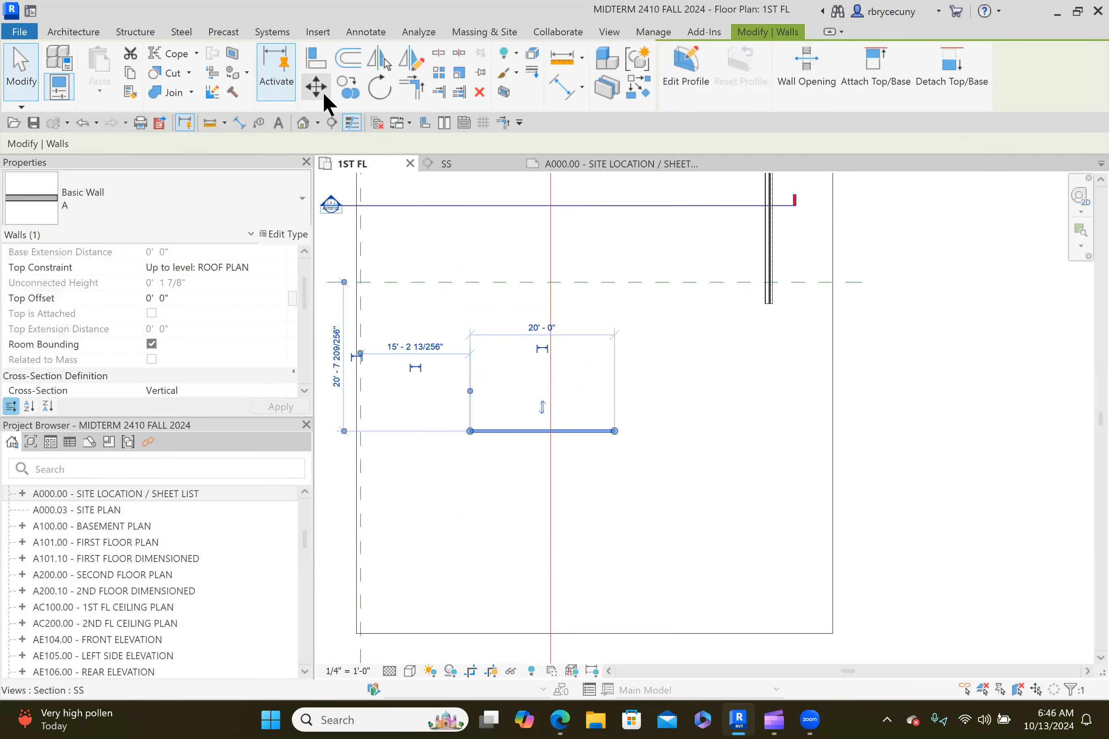
{"action": "left_click", "coordinate": [348, 89]}
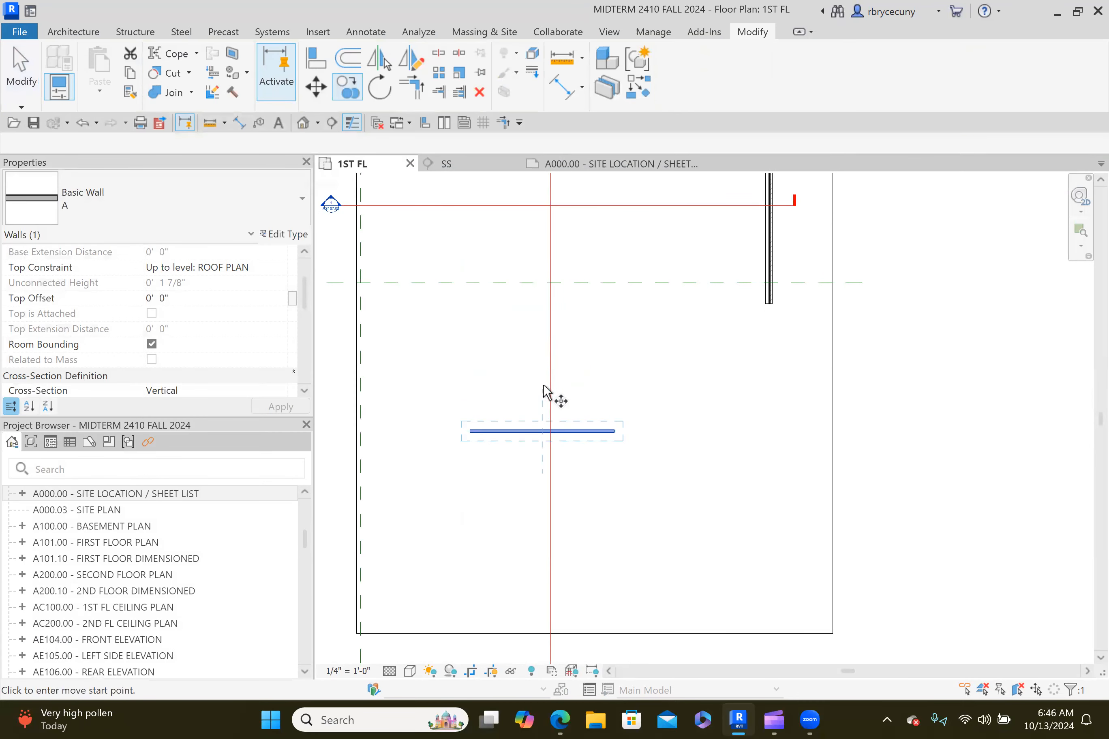
{"action": "left_click", "coordinate": [564, 432]}
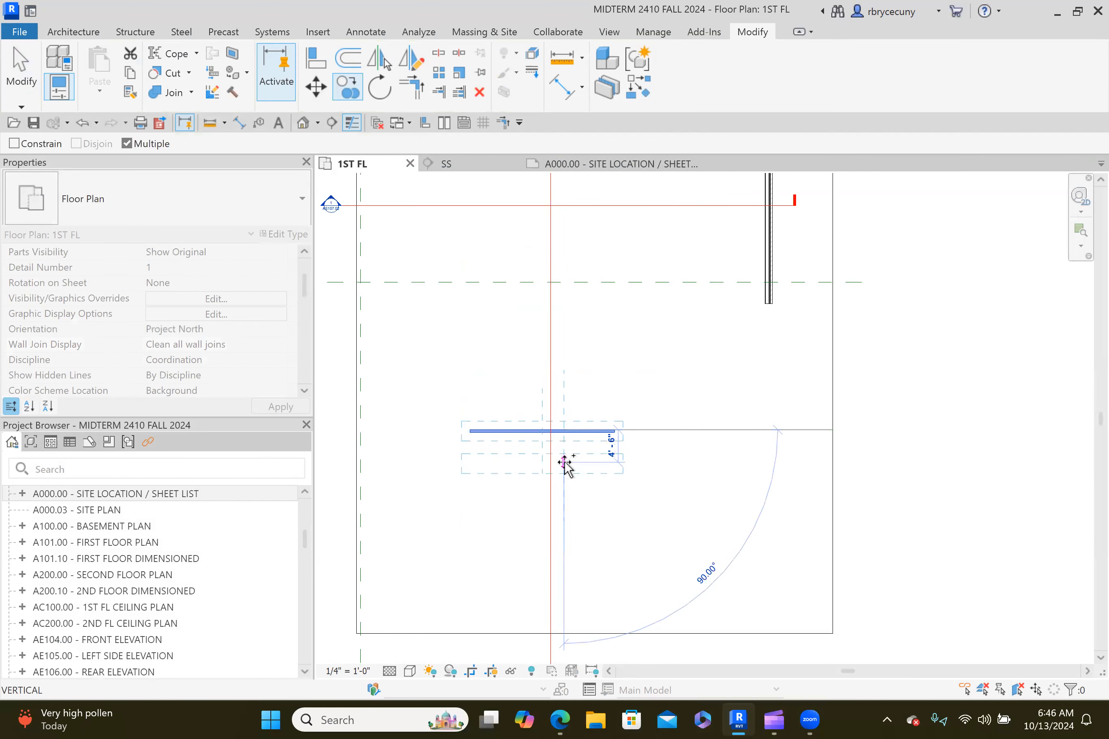
{"action": "left_click", "coordinate": [565, 461]}
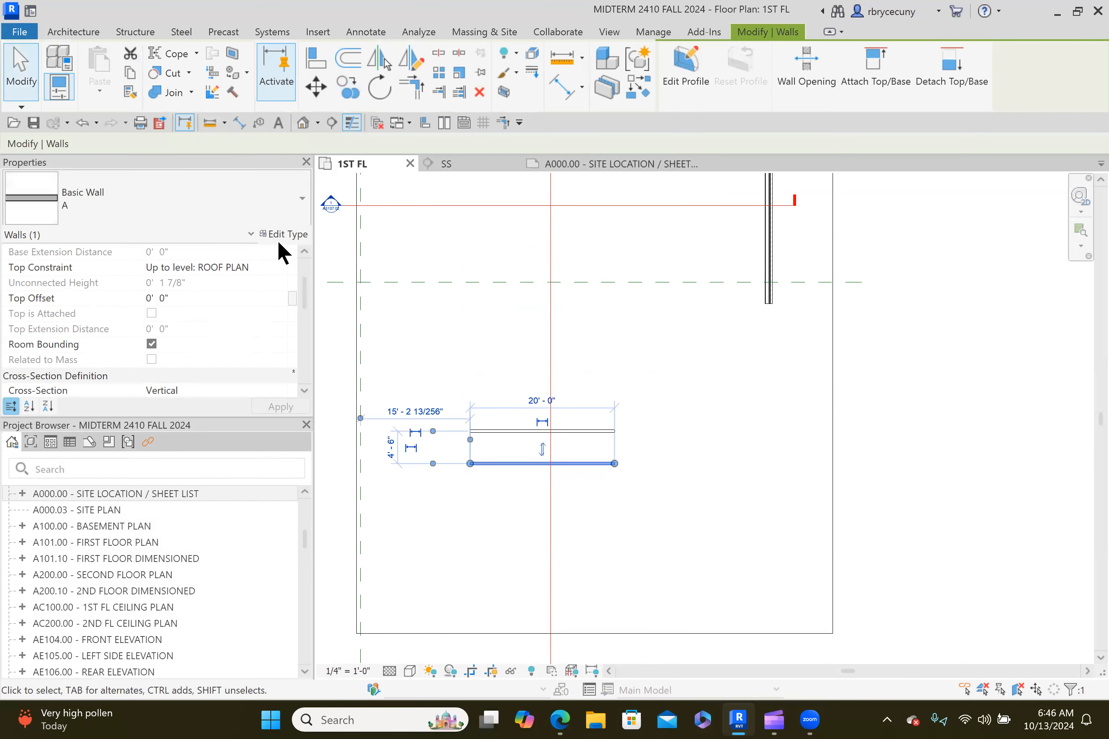
Duplicate the copied wall's type as B, inspect its layer assembly, and apply the new type.
{"action": "left_click", "coordinate": [283, 234]}
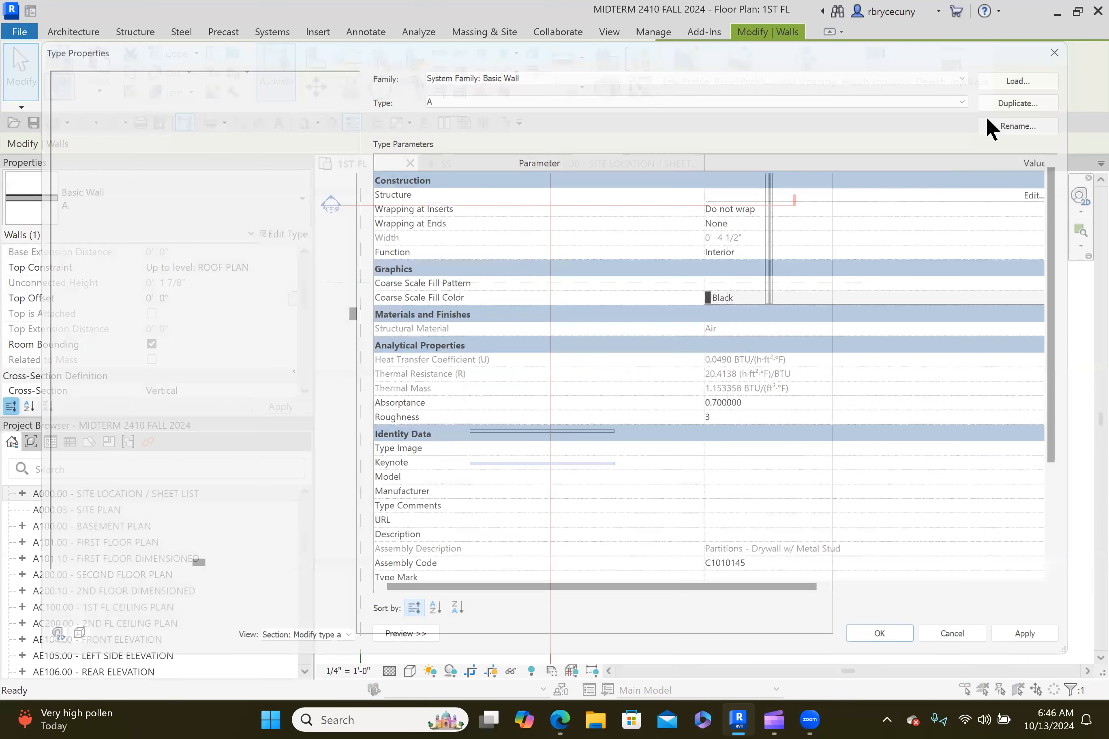
{"action": "left_click", "coordinate": [1050, 86]}
{"action": "type", "text": "B"}
{"action": "left_click", "coordinate": [584, 390]}
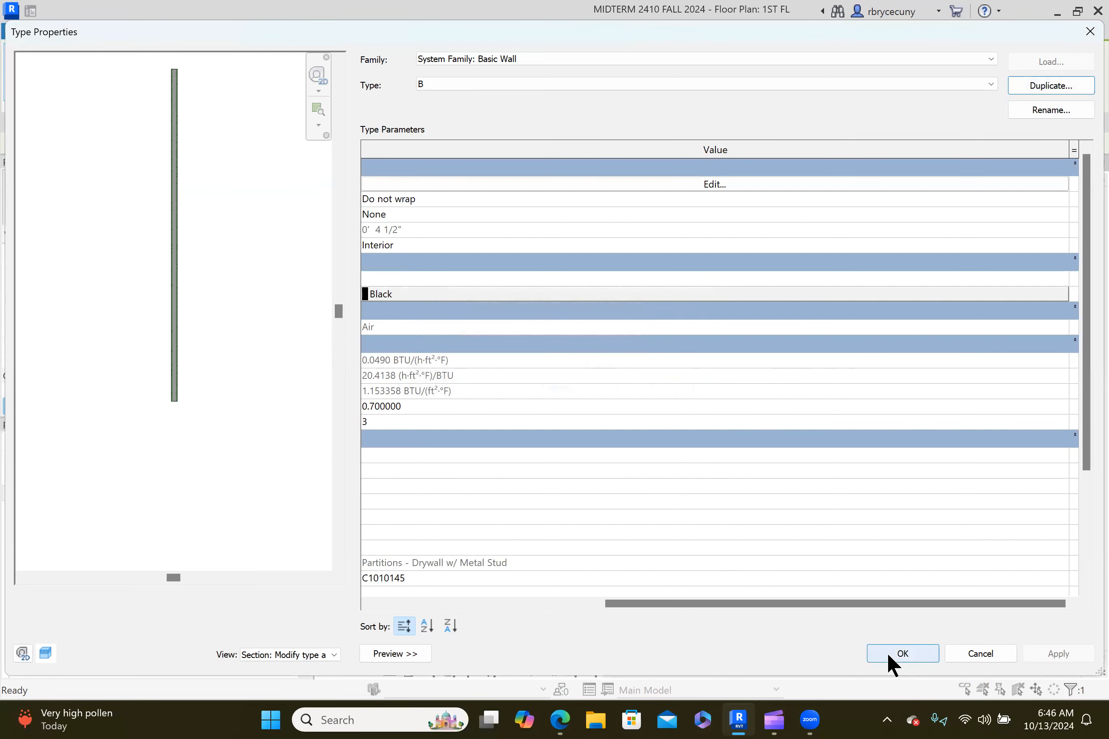
{"action": "left_click", "coordinate": [522, 185]}
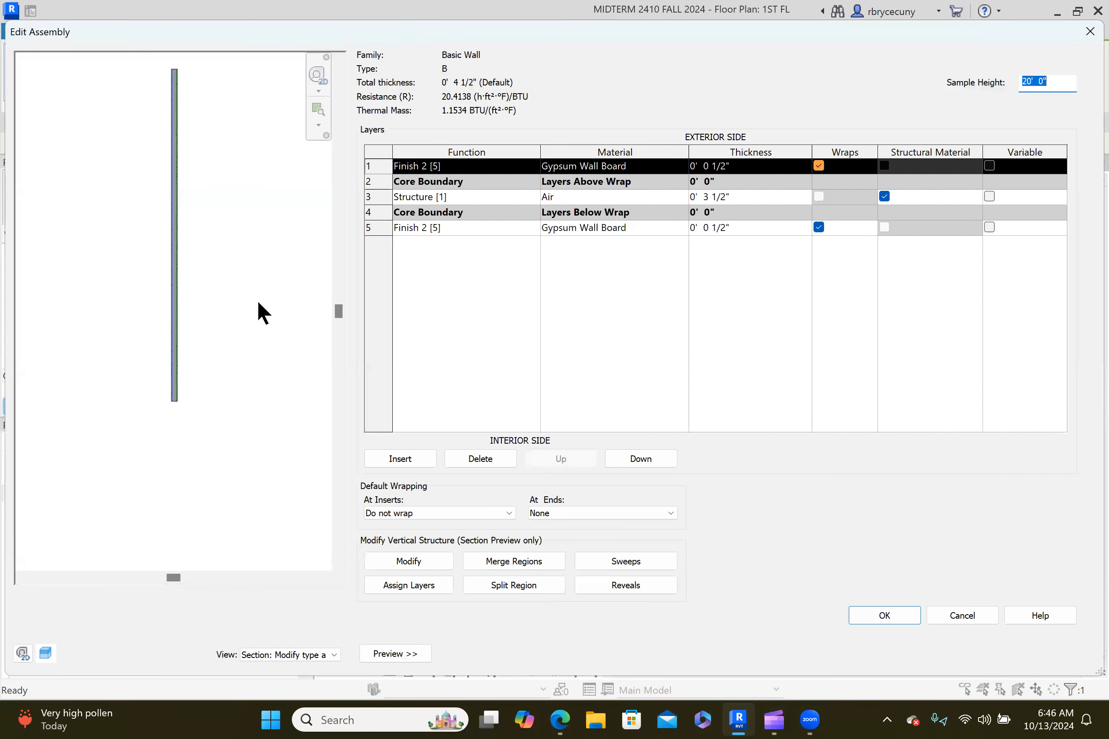
{"action": "scroll", "coordinate": [171, 241], "scroll_direction": "up", "scroll_amount": 4}
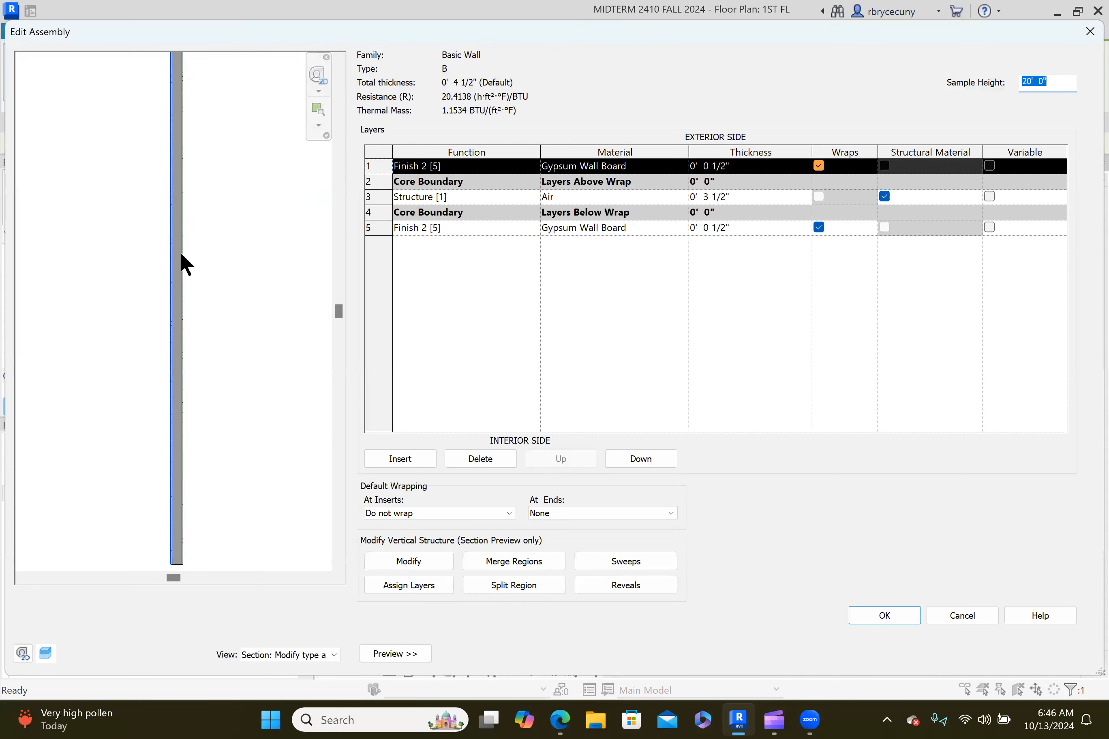
{"action": "scroll", "coordinate": [138, 297], "scroll_direction": "down", "scroll_amount": 3}
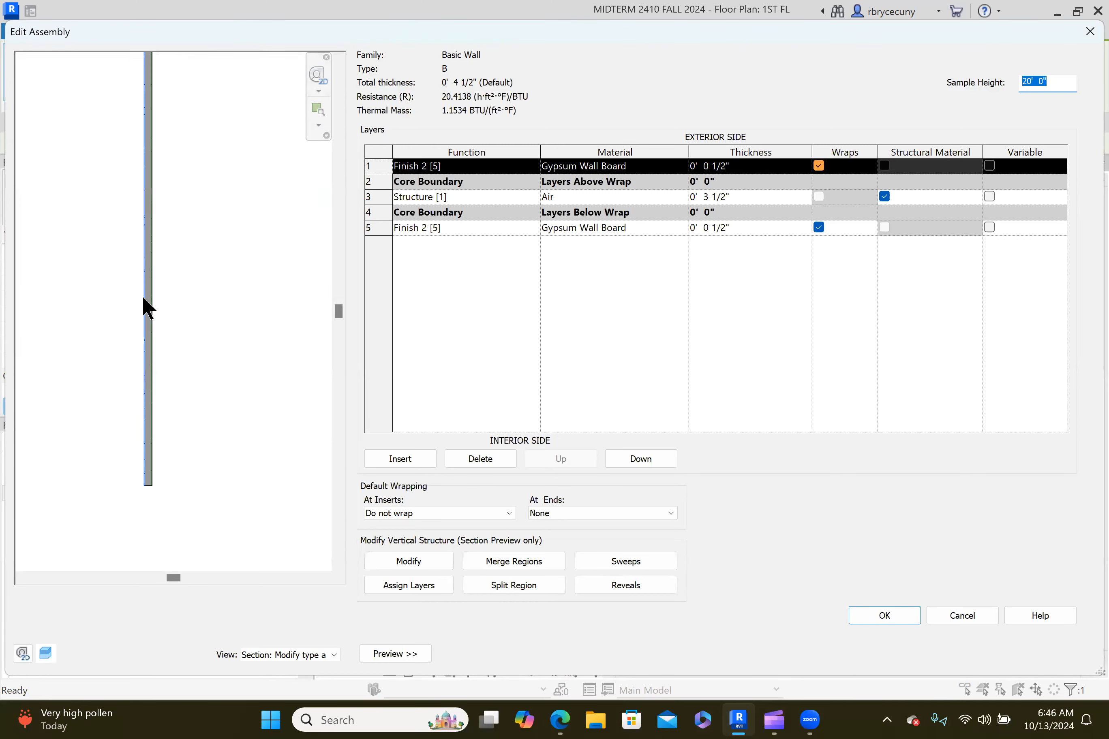
{"action": "left_click", "coordinate": [909, 616]}
{"action": "left_click", "coordinate": [906, 651]}
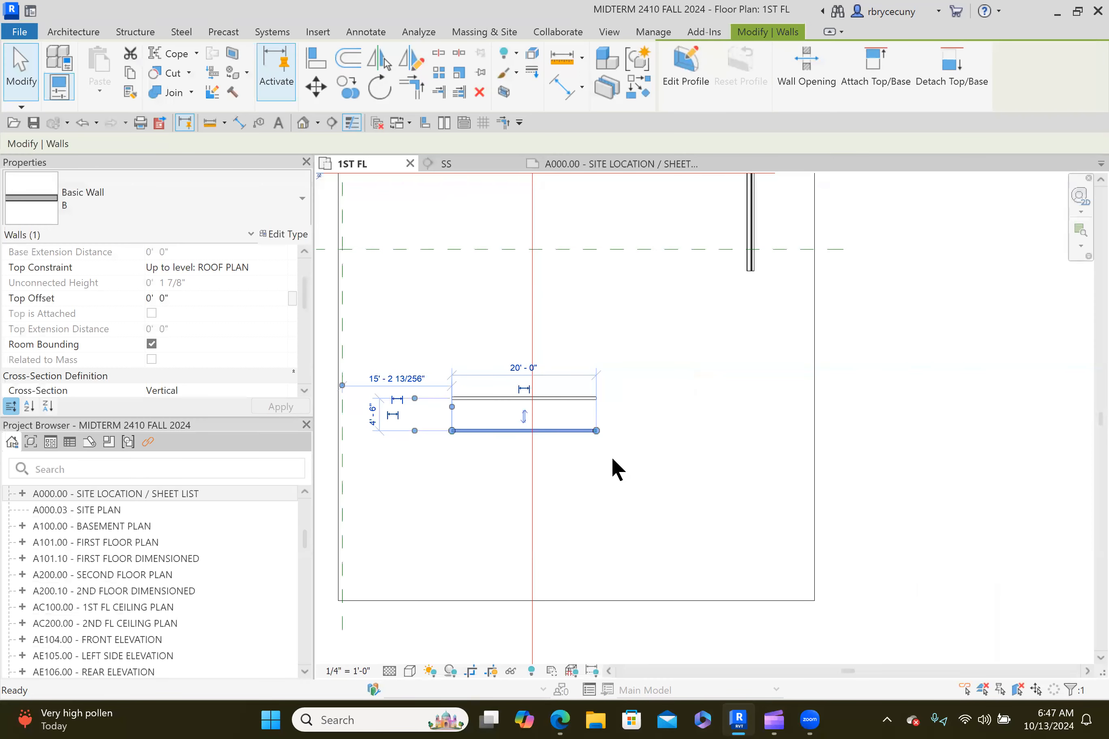
{"action": "left_click", "coordinate": [480, 453]}
Start a new wall and choose the stacked wall type Exterior -1st FL WALL.
{"action": "scroll", "coordinate": [540, 460], "scroll_direction": "up", "scroll_amount": 3}
{"action": "mouse_move", "coordinate": [540, 460]}
{"action": "middle_mouse_down"}
{"action": "mouse_move", "coordinate": [550, 485]}
{"action": "mouse_move", "coordinate": [538, 472]}
{"action": "middle_mouse_up"}
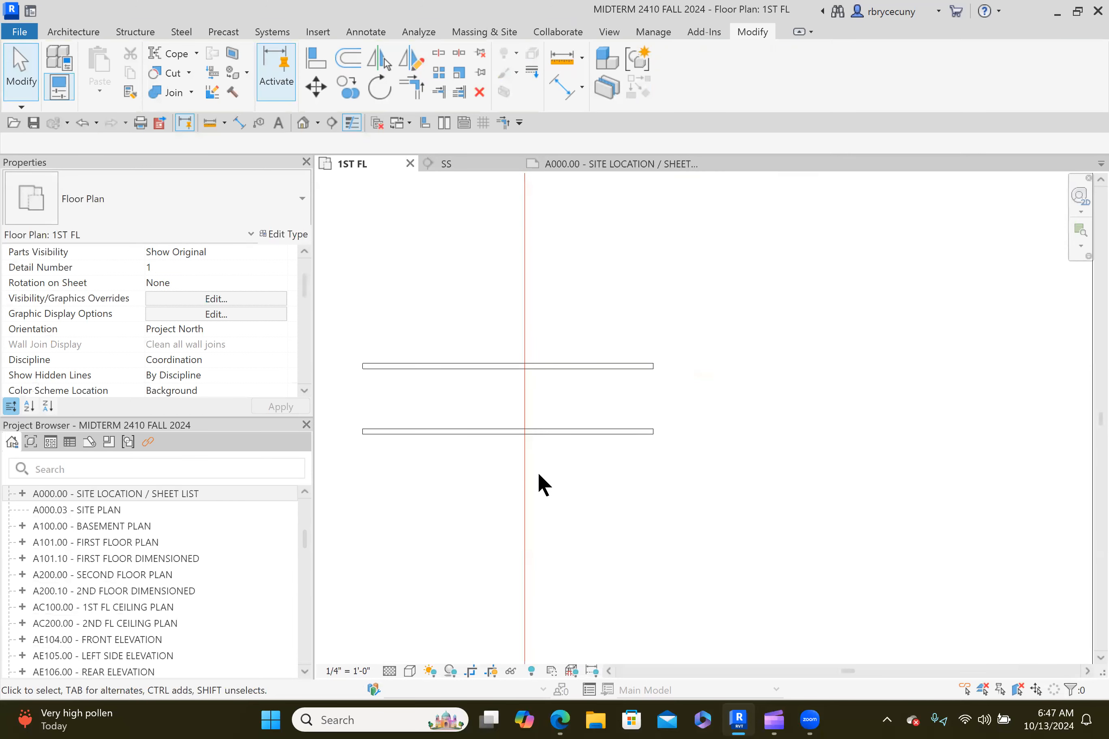
{"action": "scroll", "coordinate": [538, 472], "scroll_direction": "down", "scroll_amount": 1}
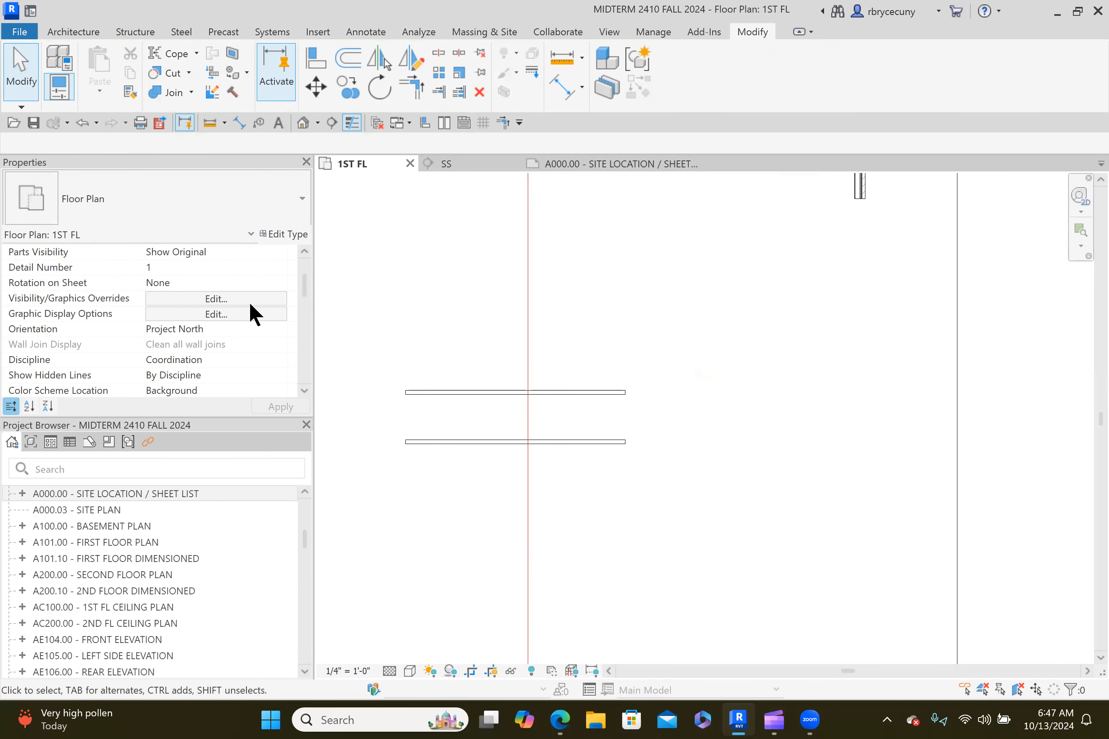
{"action": "left_click", "coordinate": [89, 32]}
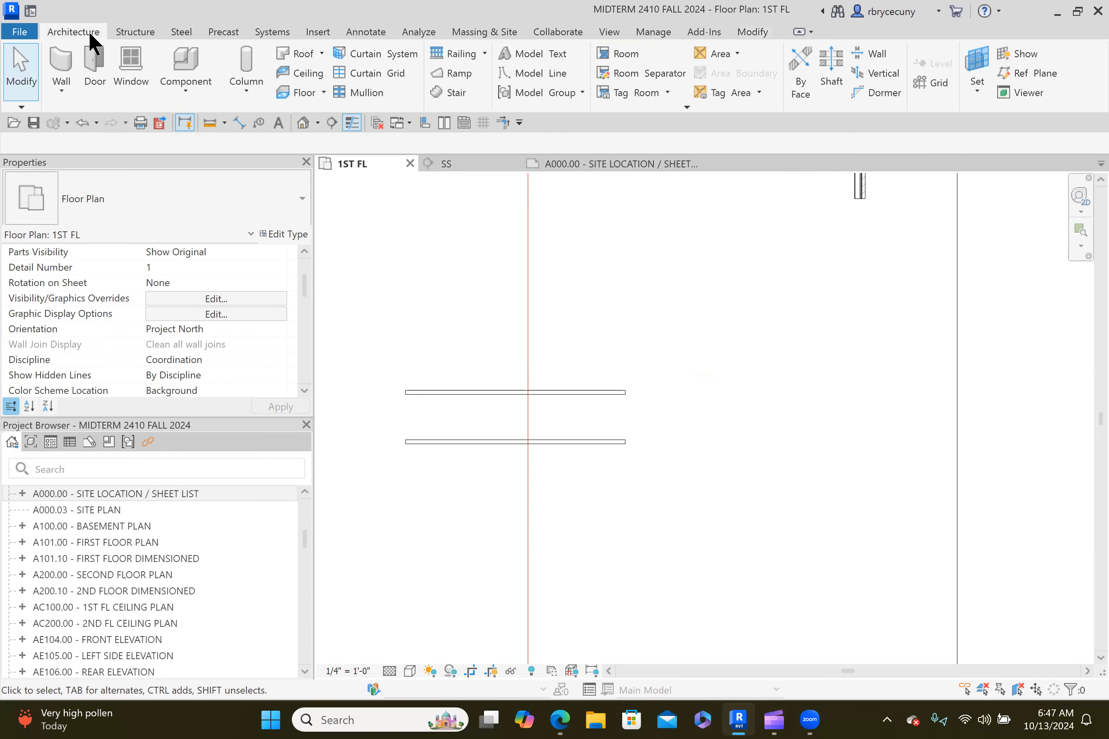
{"action": "left_click", "coordinate": [56, 57]}
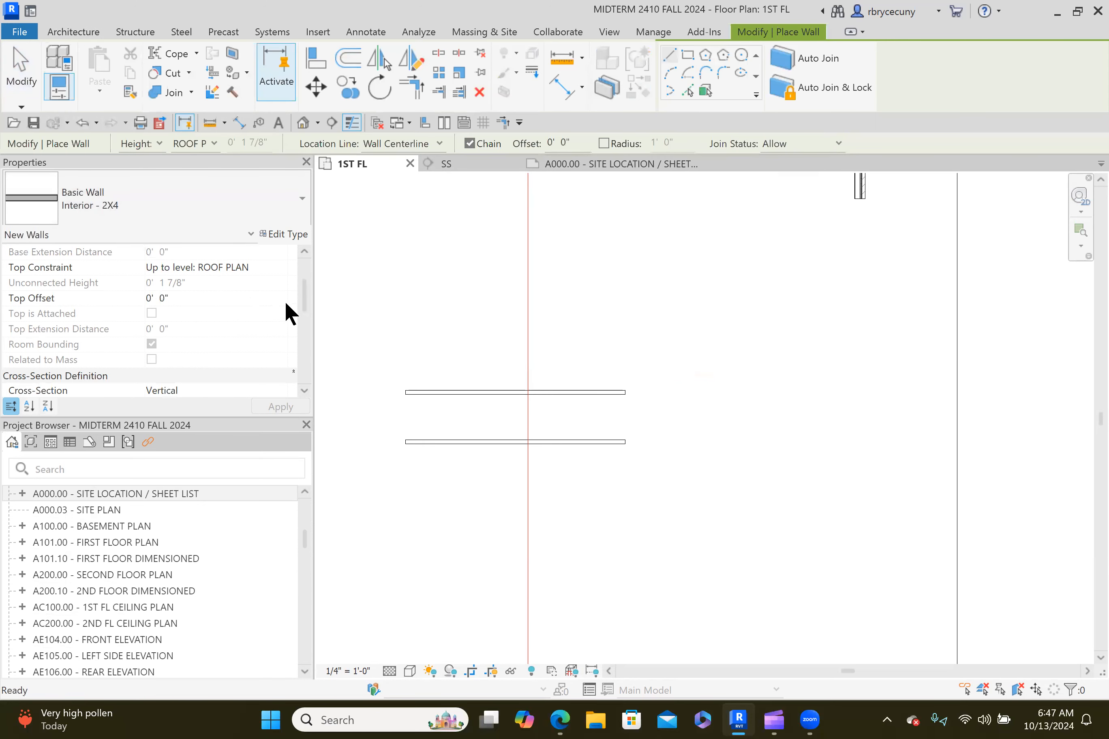
{"action": "left_click", "coordinate": [162, 210]}
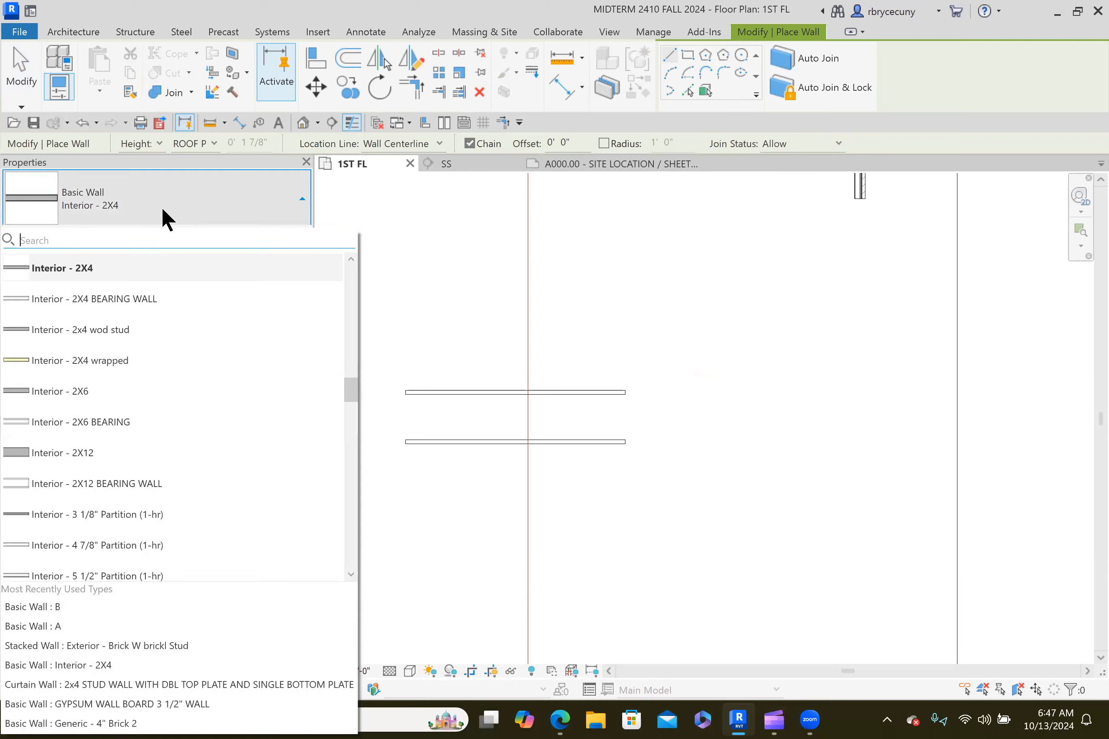
{"action": "left_click_drag", "start_coordinate": [352, 393], "coordinate": [330, 572]}
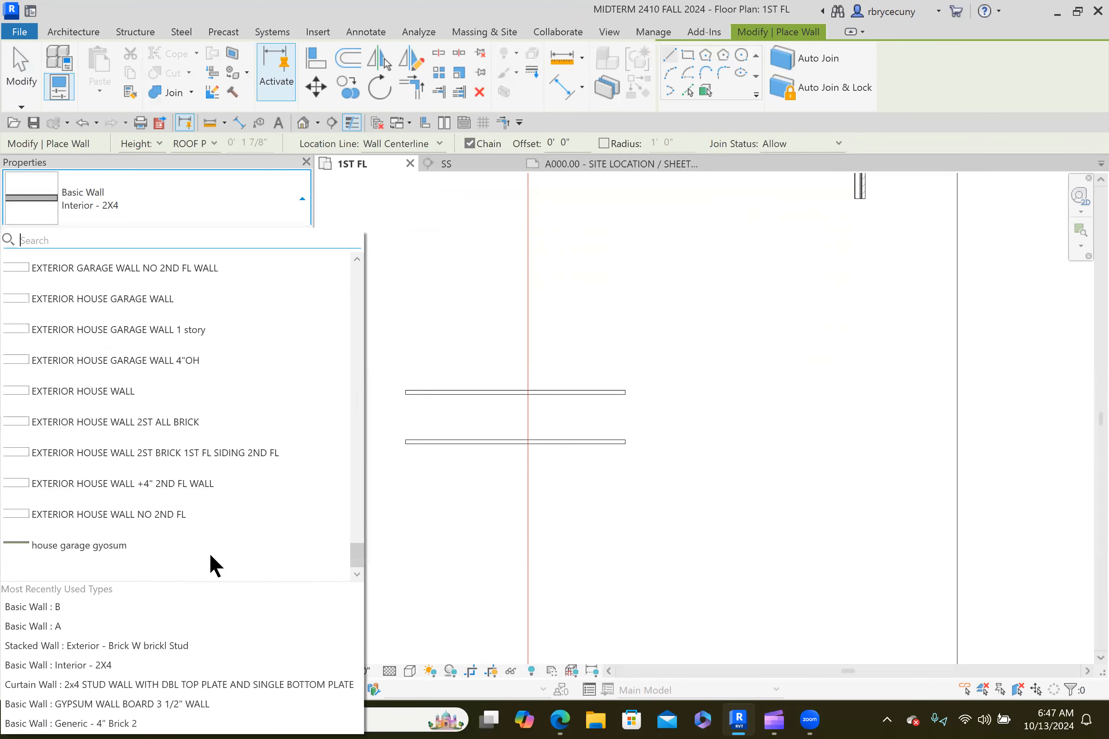
{"action": "scroll", "coordinate": [82, 478], "scroll_direction": "up", "scroll_amount": 10}
{"action": "scroll", "coordinate": [75, 407], "scroll_direction": "down", "scroll_amount": 8}
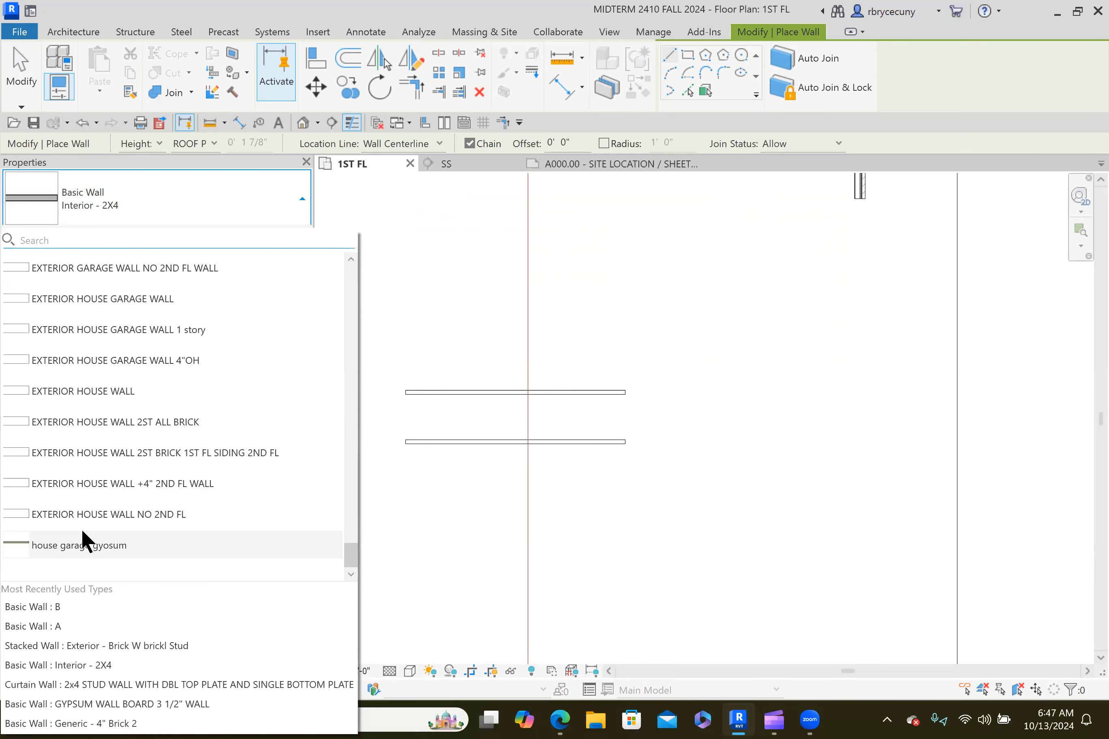
{"action": "scroll", "coordinate": [82, 529], "scroll_direction": "up", "scroll_amount": 7}
{"action": "scroll", "coordinate": [81, 531], "scroll_direction": "up", "scroll_amount": 8}
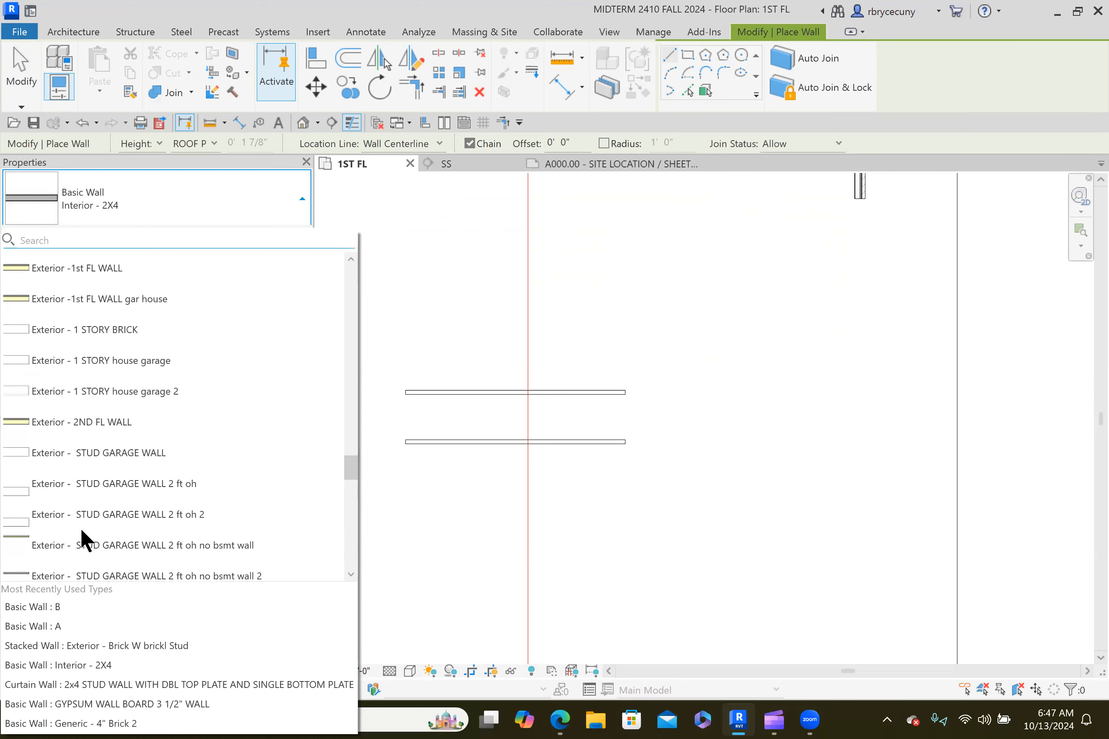
{"action": "scroll", "coordinate": [80, 528], "scroll_direction": "up", "scroll_amount": 3}
{"action": "scroll", "coordinate": [81, 528], "scroll_direction": "down", "scroll_amount": 2}
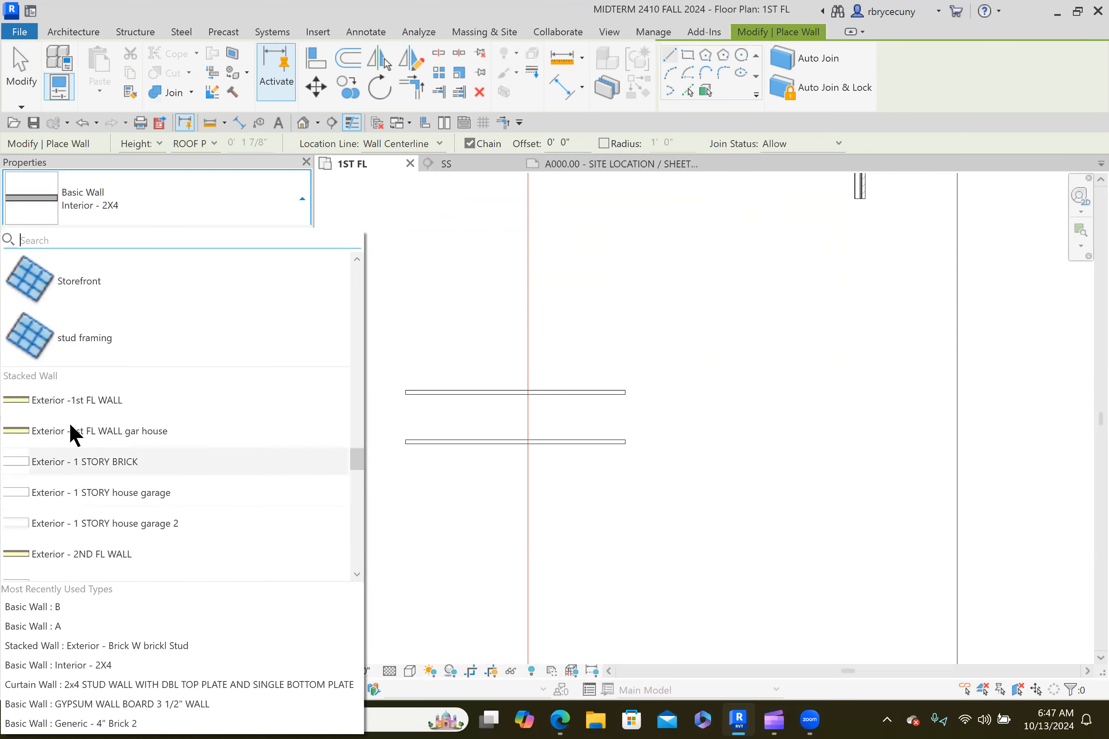
{"action": "mouse_move", "coordinate": [61, 397]}
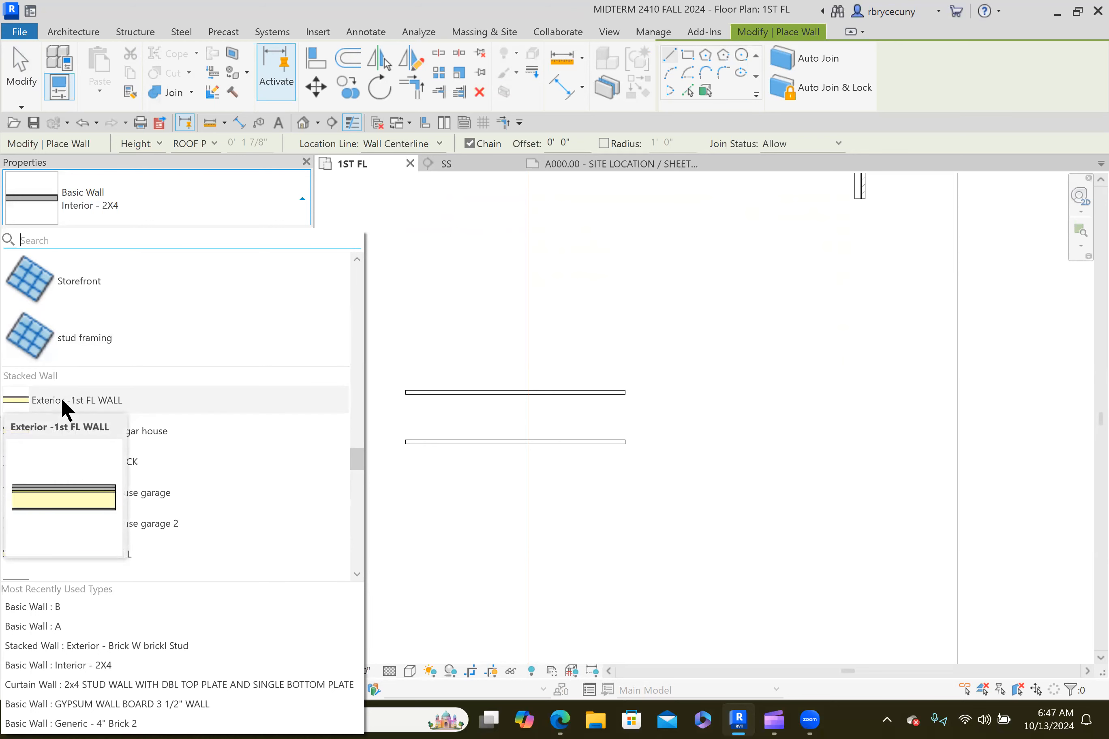
{"action": "left_click", "coordinate": [62, 400]}
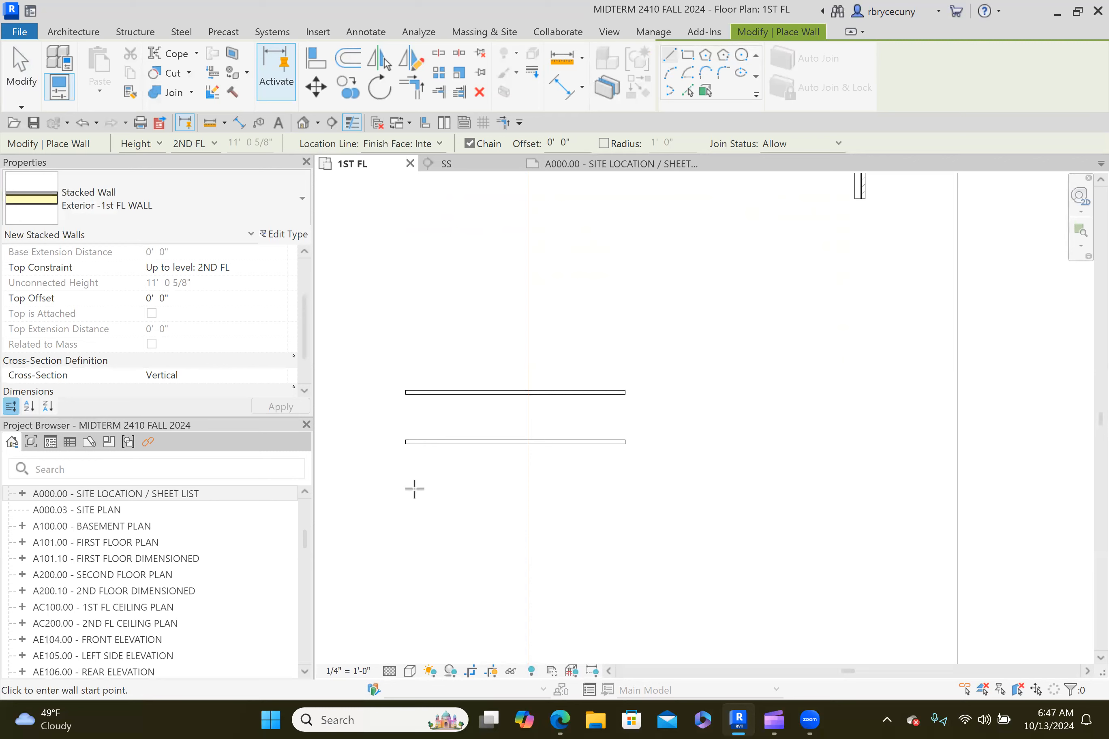
Set the new stacked wall's base constraint to BO BSMT WALL.
{"action": "scroll", "coordinate": [217, 279], "scroll_direction": "up", "scroll_amount": 3}
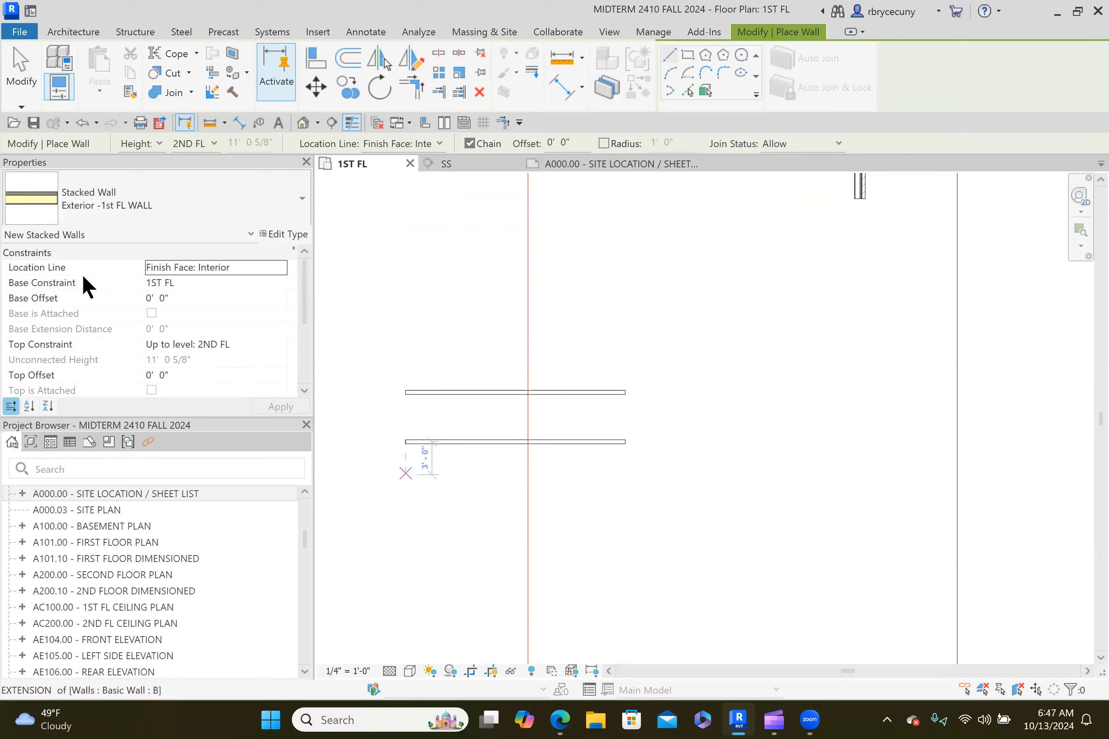
{"action": "left_click", "coordinate": [193, 283]}
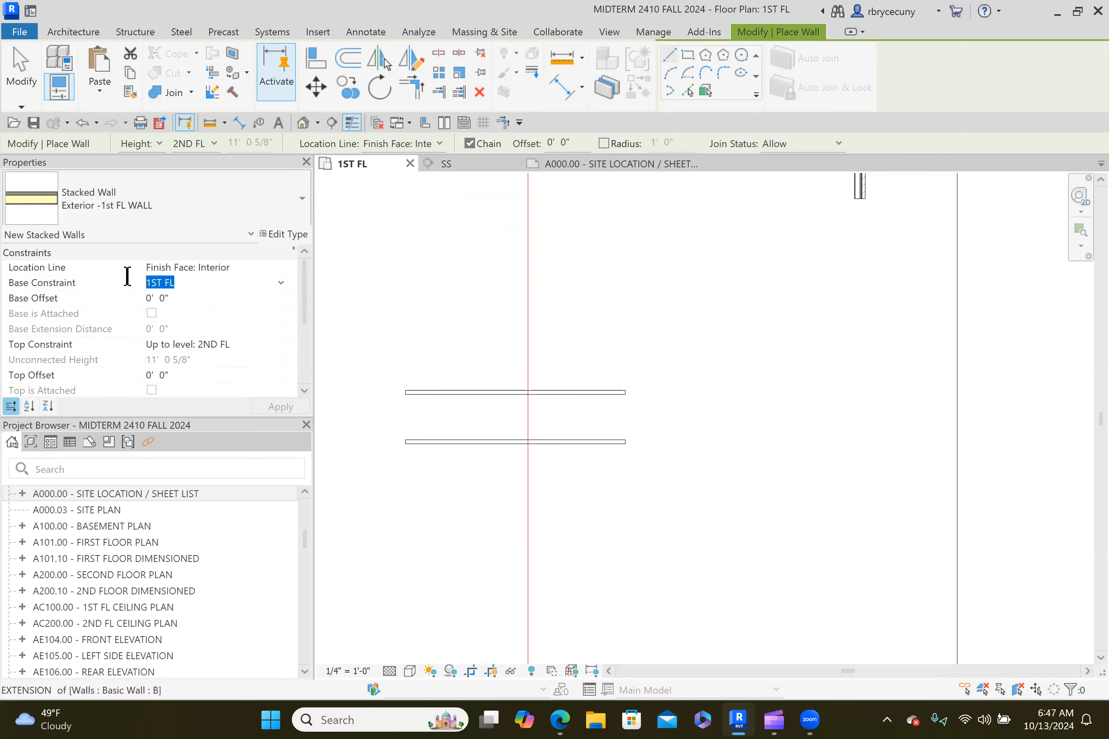
{"action": "left_click", "coordinate": [280, 283]}
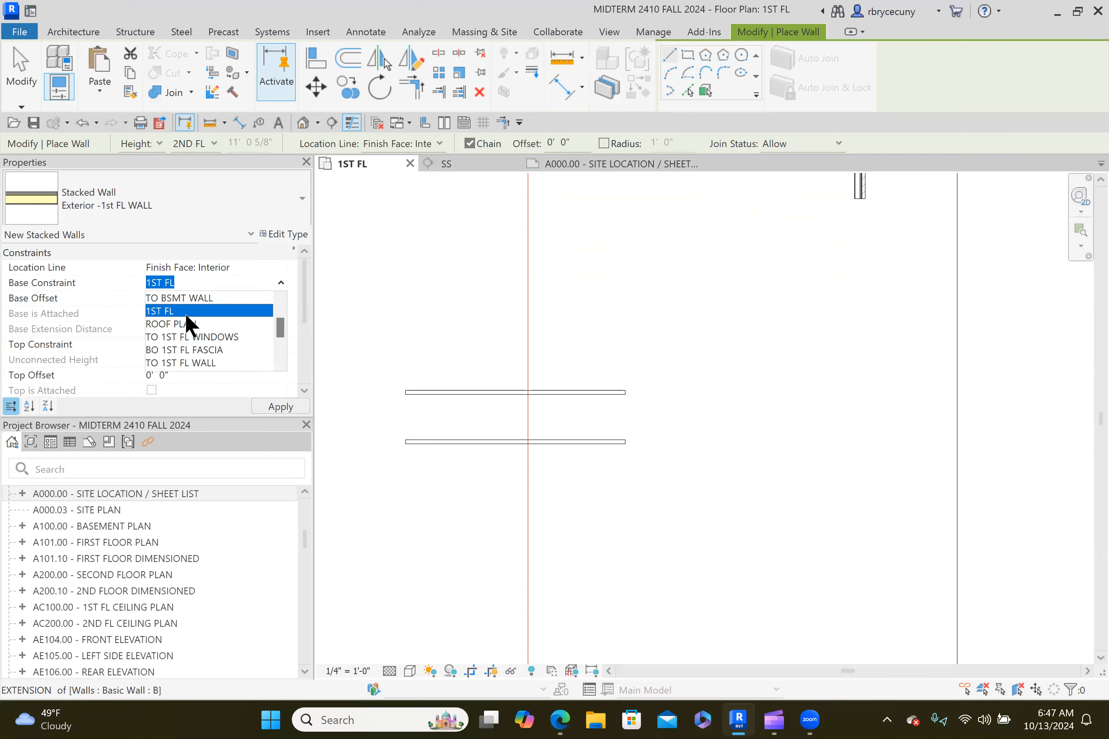
{"action": "scroll", "coordinate": [186, 329], "scroll_direction": "up", "scroll_amount": 3}
{"action": "scroll", "coordinate": [178, 348], "scroll_direction": "up", "scroll_amount": 1}
{"action": "left_click", "coordinate": [174, 299]}
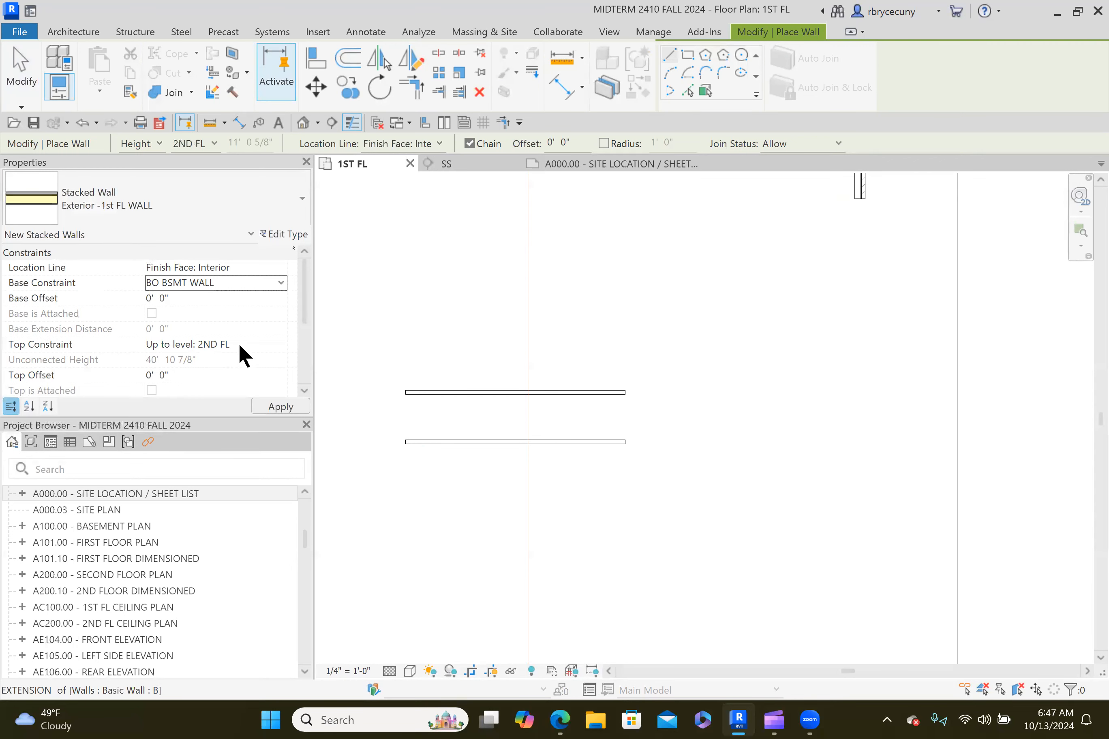
Draw a horizontal Exterior -1st FL WALL segment below walls A and B and end the wall command.
{"action": "left_click", "coordinate": [431, 494]}
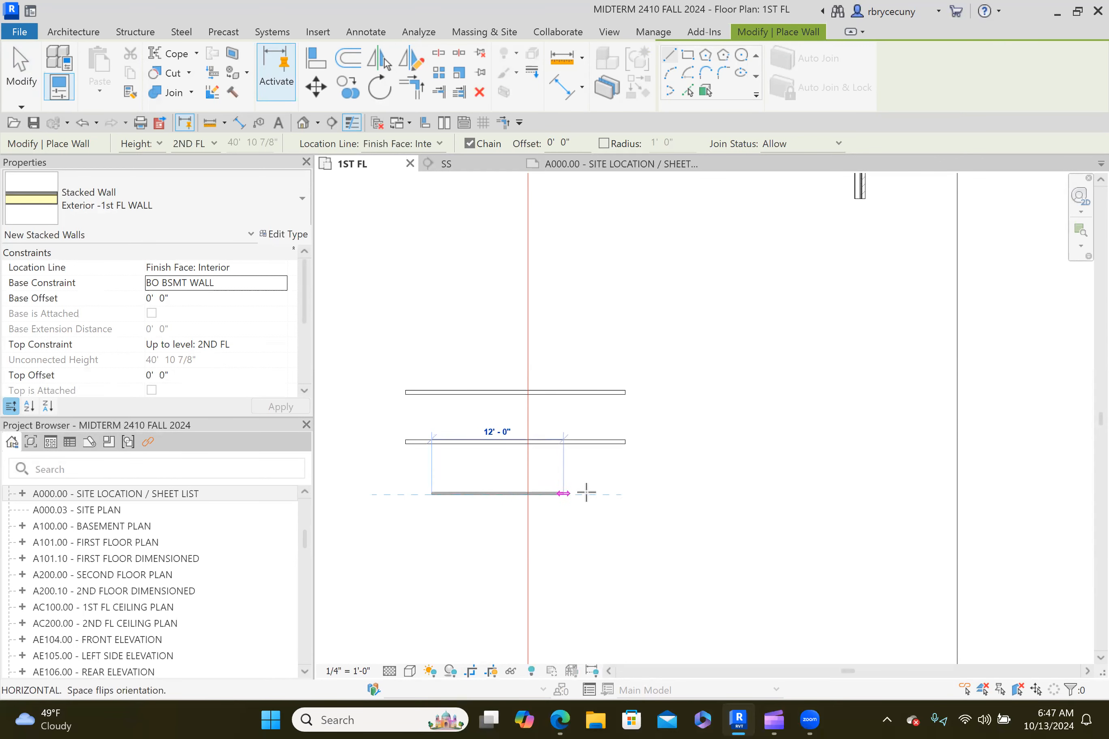
{"action": "left_click", "coordinate": [613, 494]}
{"action": "key", "text": "Escape"}
{"action": "key", "text": "Escape"}
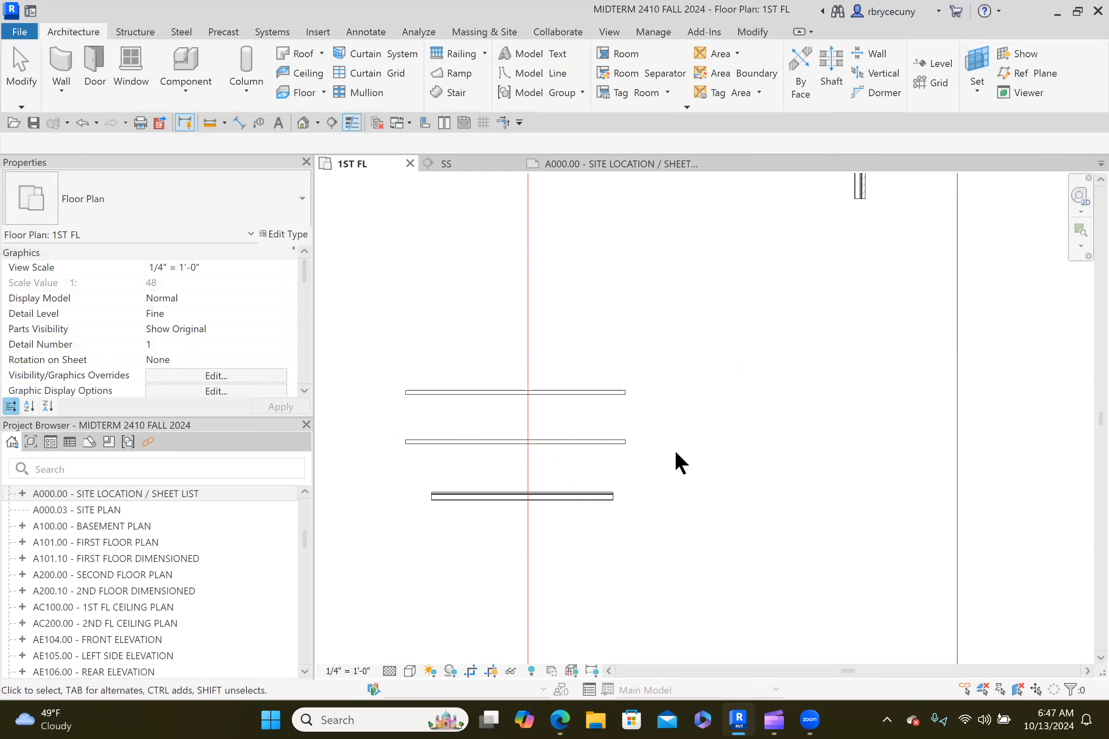
Open the FB building section from its section line crossing the sample walls in the 1ST FL plan.
{"action": "scroll", "coordinate": [683, 465], "scroll_direction": "down", "scroll_amount": 2}
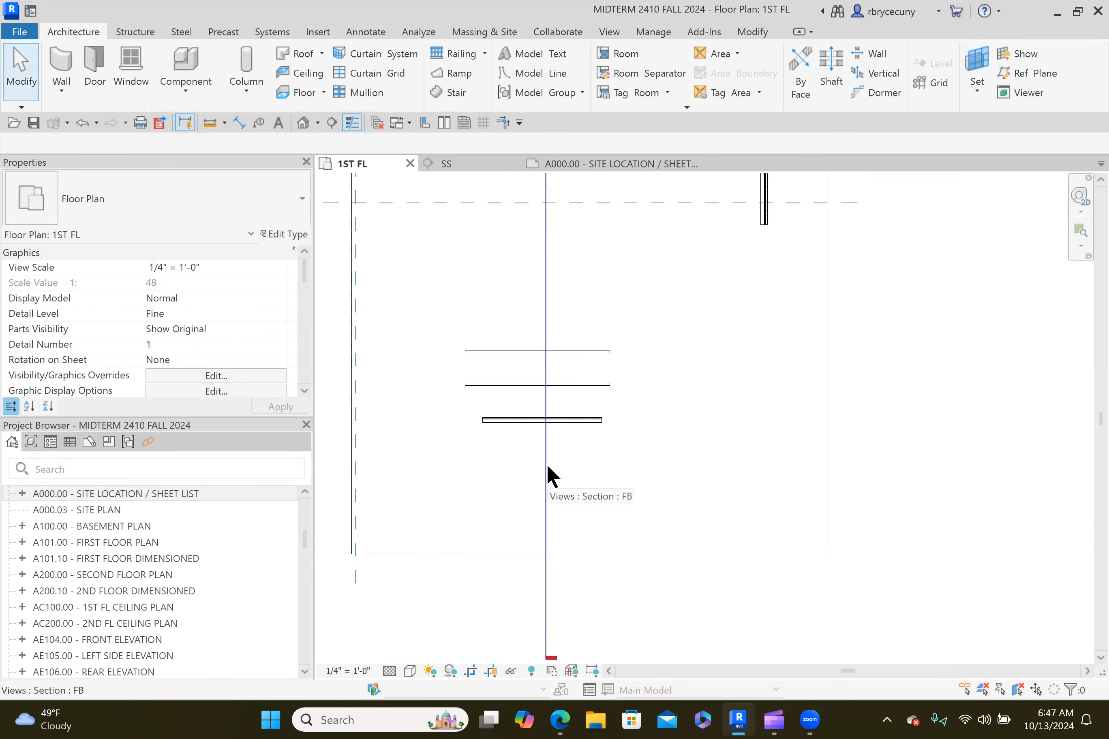
{"action": "left_click", "coordinate": [547, 468]}
{"action": "right_click", "coordinate": [547, 467]}
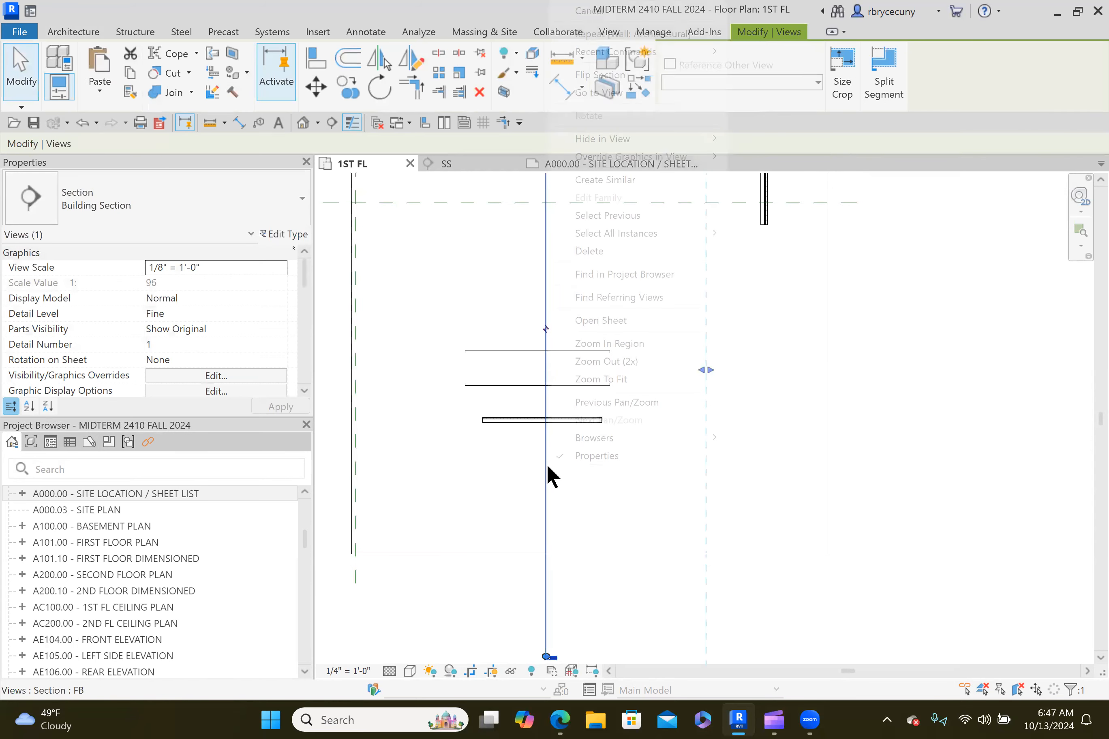
{"action": "left_click", "coordinate": [597, 92]}
{"action": "middle_click_drag", "start_coordinate": [639, 453], "coordinate": [558, 408]}
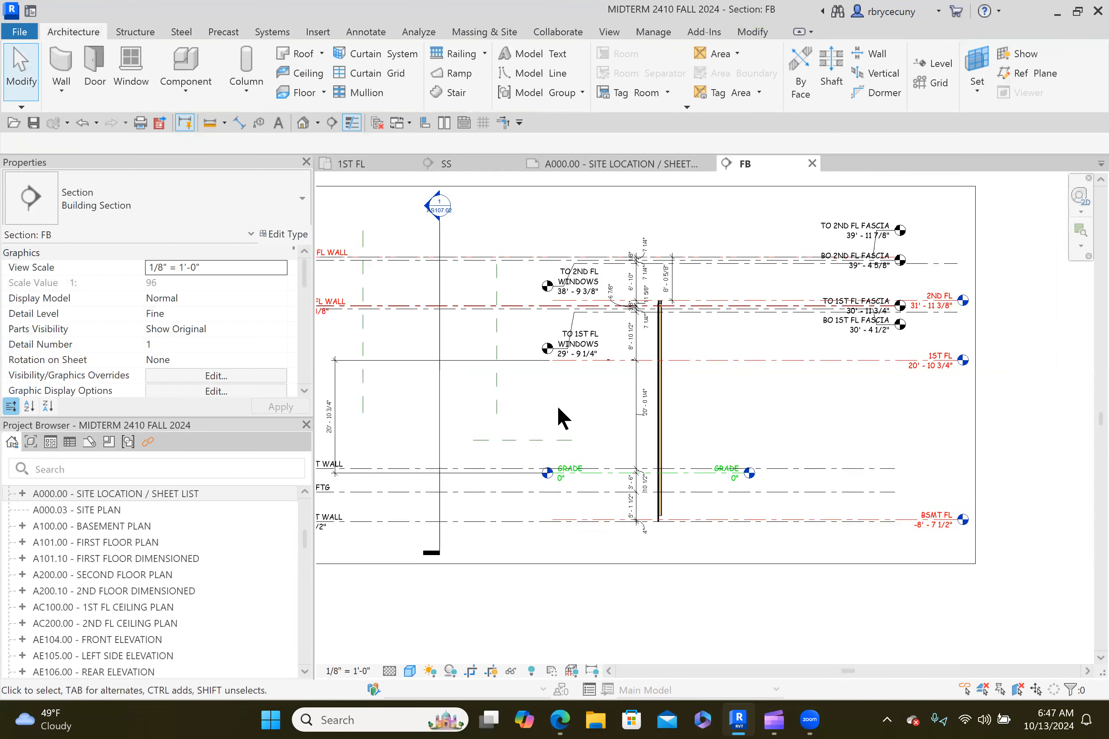
{"action": "scroll", "coordinate": [558, 410], "scroll_direction": "down", "scroll_amount": 2}
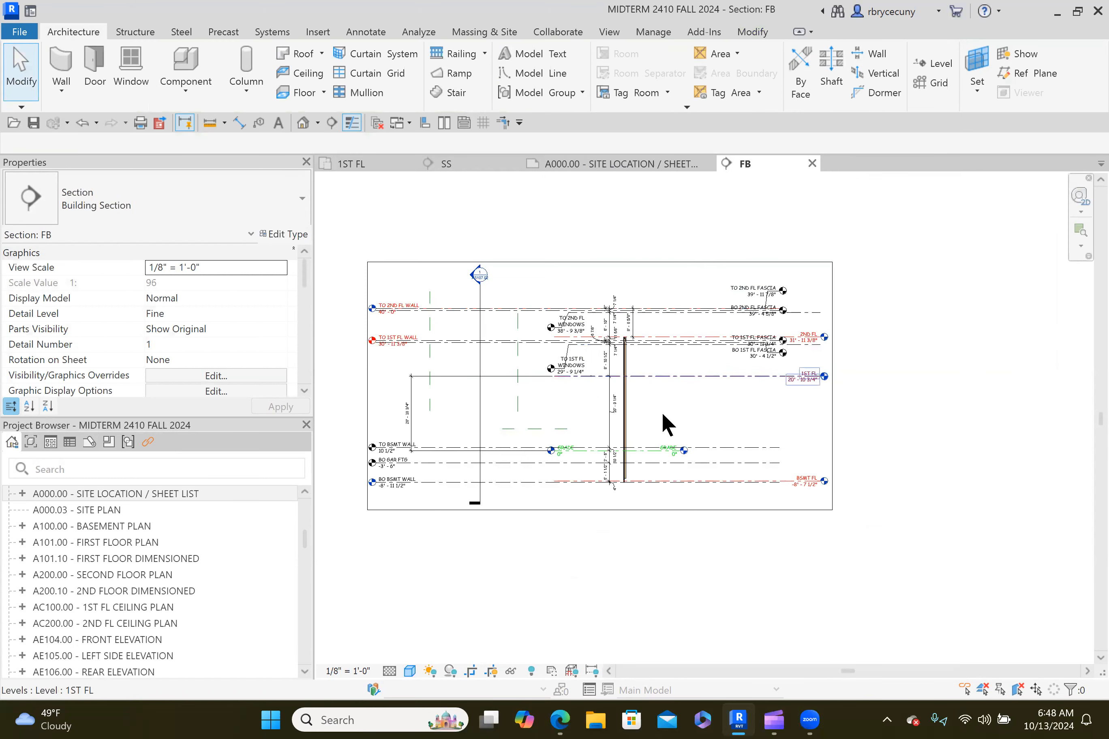
Hide the Levels annotation category in section FB through its Visibility/Graphic Overrides.
{"action": "key", "text": "v"}
{"action": "key", "text": "v"}
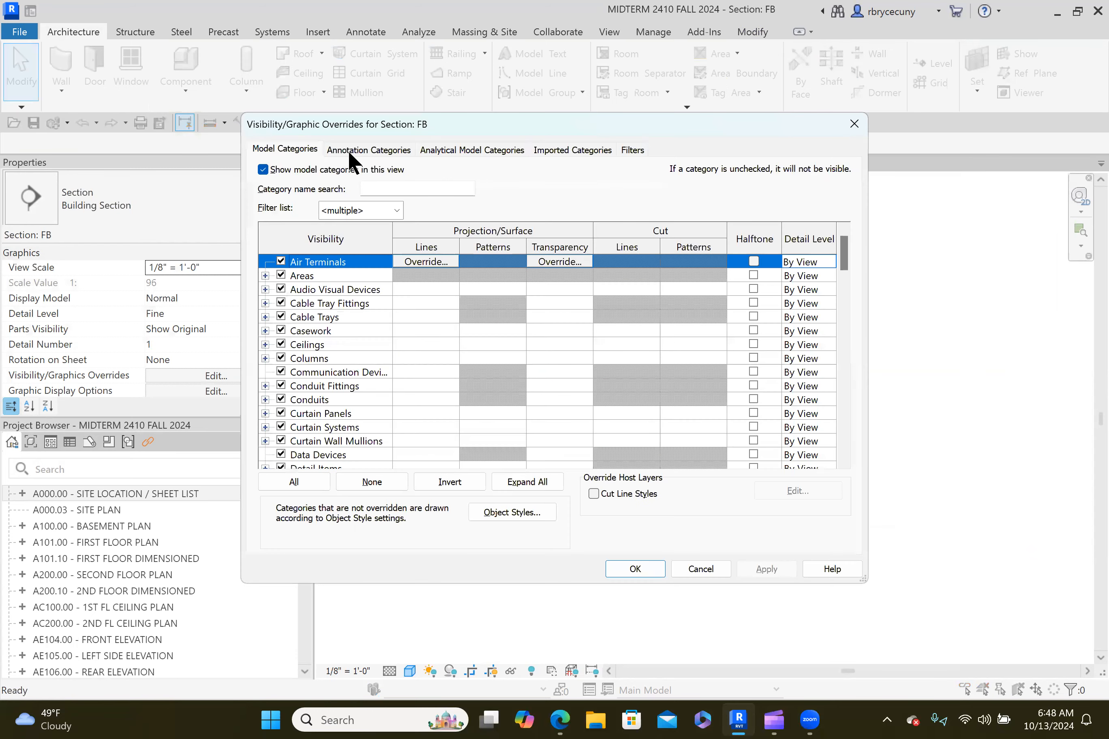
{"action": "left_click", "coordinate": [347, 150]}
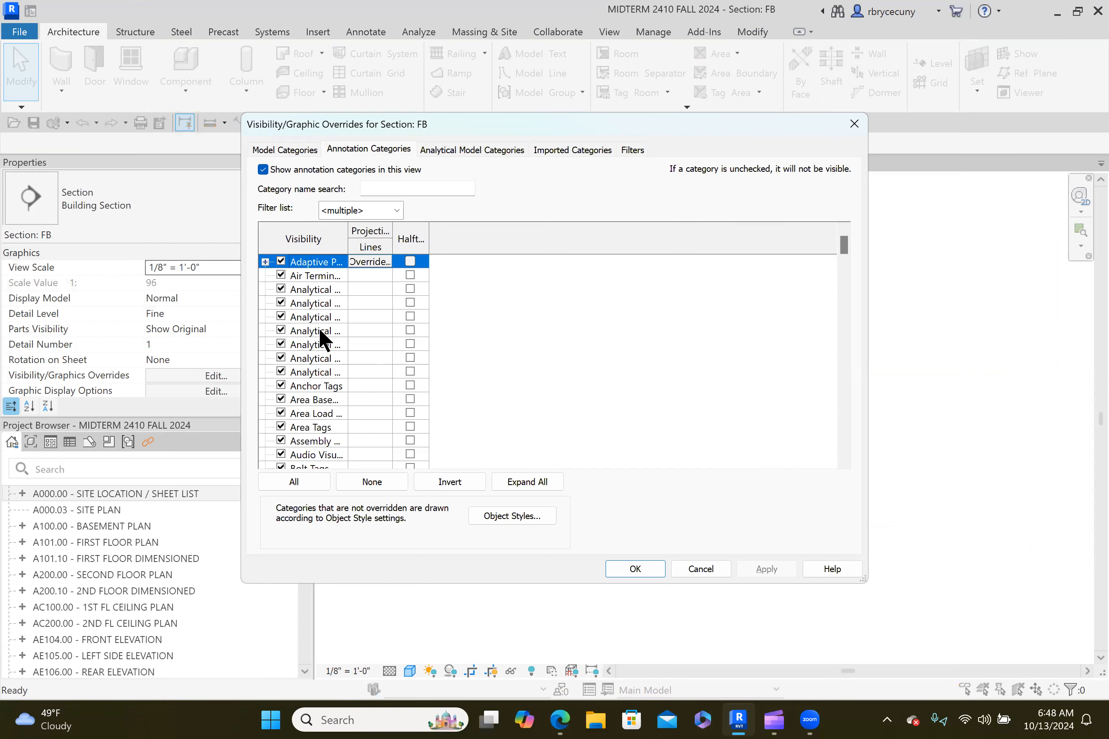
{"action": "key", "text": "l"}
{"action": "scroll", "coordinate": [319, 345], "scroll_direction": "down", "scroll_amount": 1}
{"action": "scroll", "coordinate": [319, 348], "scroll_direction": "down", "scroll_amount": 1}
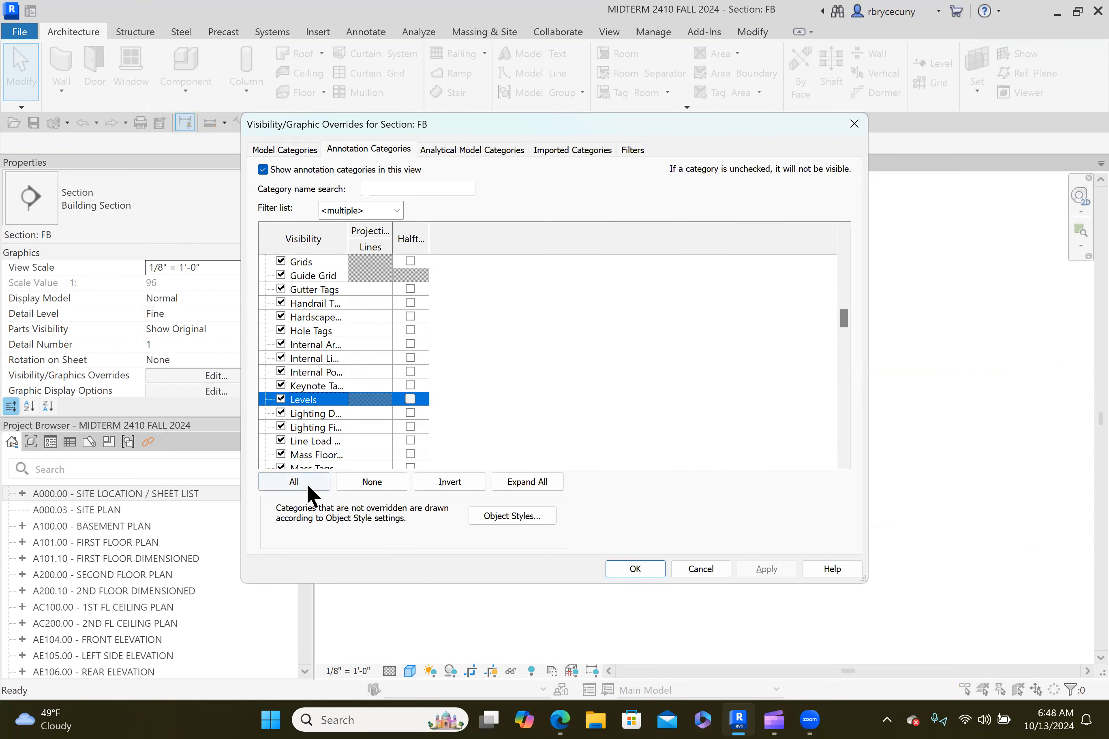
{"action": "left_click", "coordinate": [281, 399]}
{"action": "left_click", "coordinate": [636, 567]}
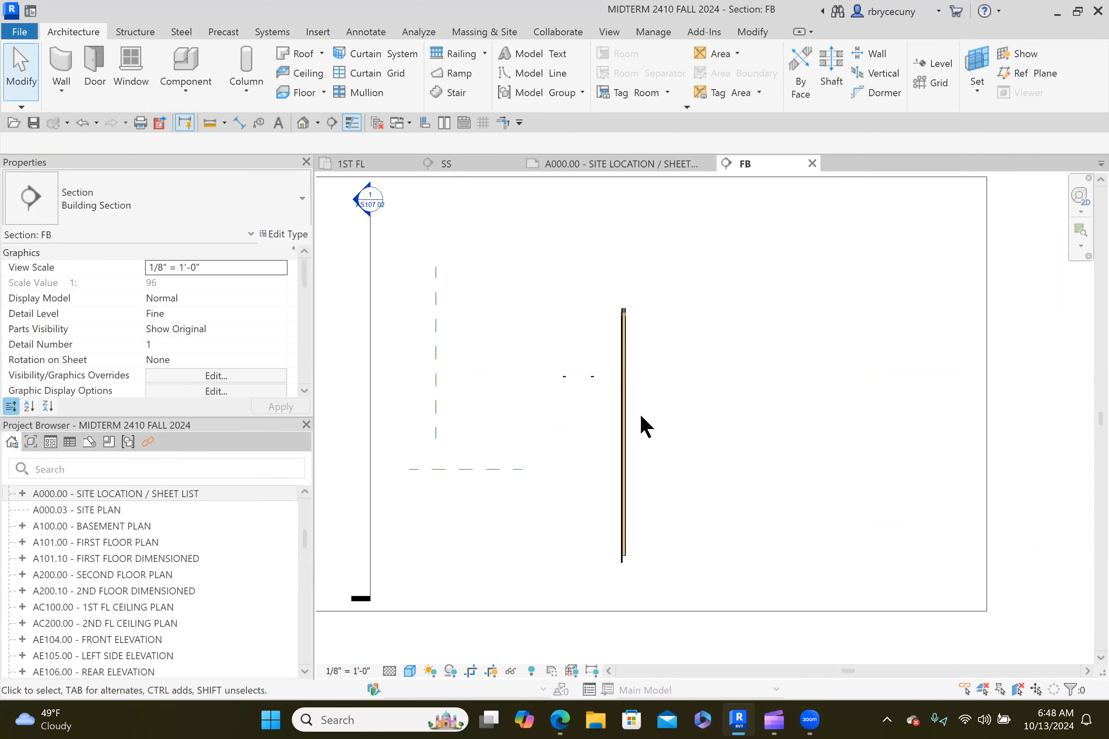
Stretch the top of the short wall B nearest the stacked wall upward to about 3' 8" high.
{"action": "scroll", "coordinate": [589, 383], "scroll_direction": "up", "scroll_amount": 8}
{"action": "scroll", "coordinate": [584, 377], "scroll_direction": "up", "scroll_amount": 1}
{"action": "left_click", "coordinate": [621, 381]}
{"action": "left_click_drag", "start_coordinate": [619, 375], "coordinate": [612, 278]}
Stretch the top of the short wall A upward to about 3' 9" high, matching wall B, and clear the selection.
{"action": "left_click", "coordinate": [489, 381]}
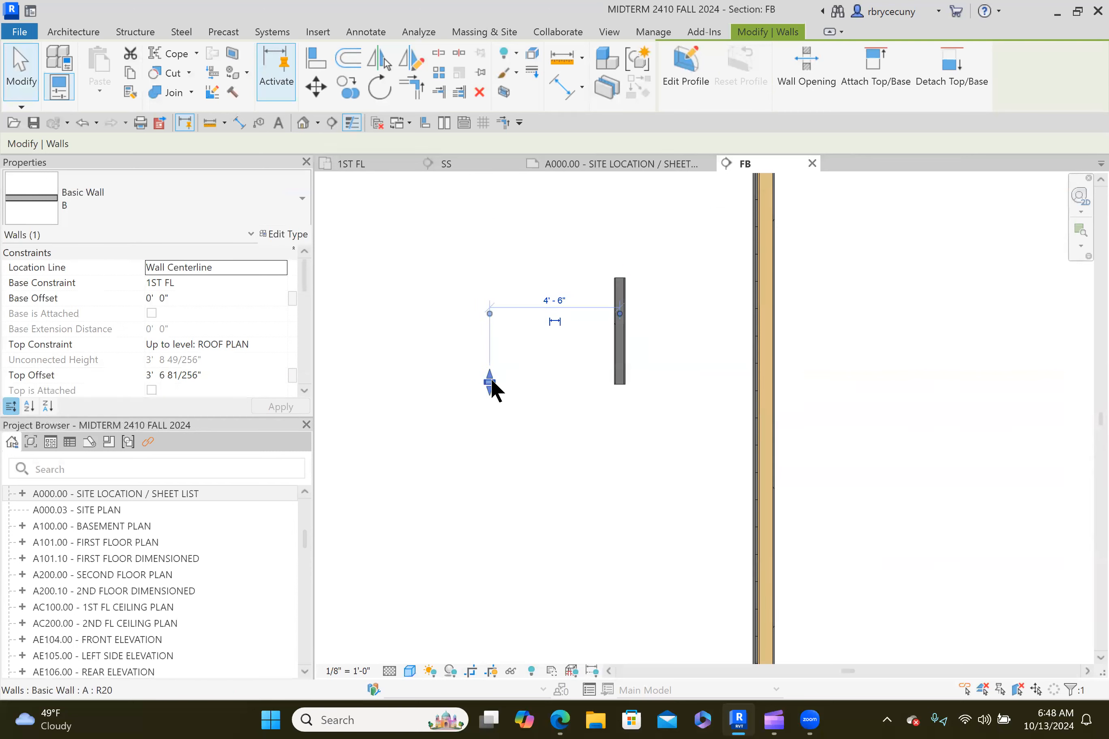
{"action": "left_click_drag", "start_coordinate": [490, 378], "coordinate": [490, 280]}
{"action": "left_click", "coordinate": [524, 348]}
{"action": "left_click", "coordinate": [500, 345]}
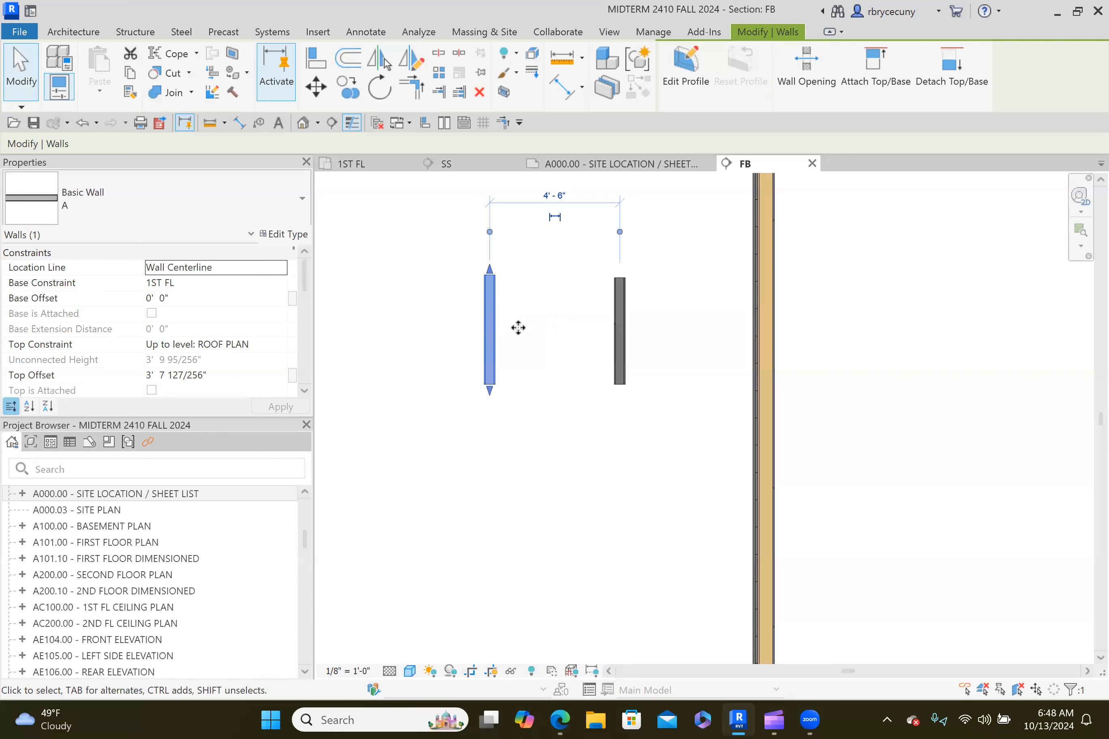
{"action": "left_click", "coordinate": [614, 346]}
{"action": "scroll", "coordinate": [611, 341], "scroll_direction": "down", "scroll_amount": 5}
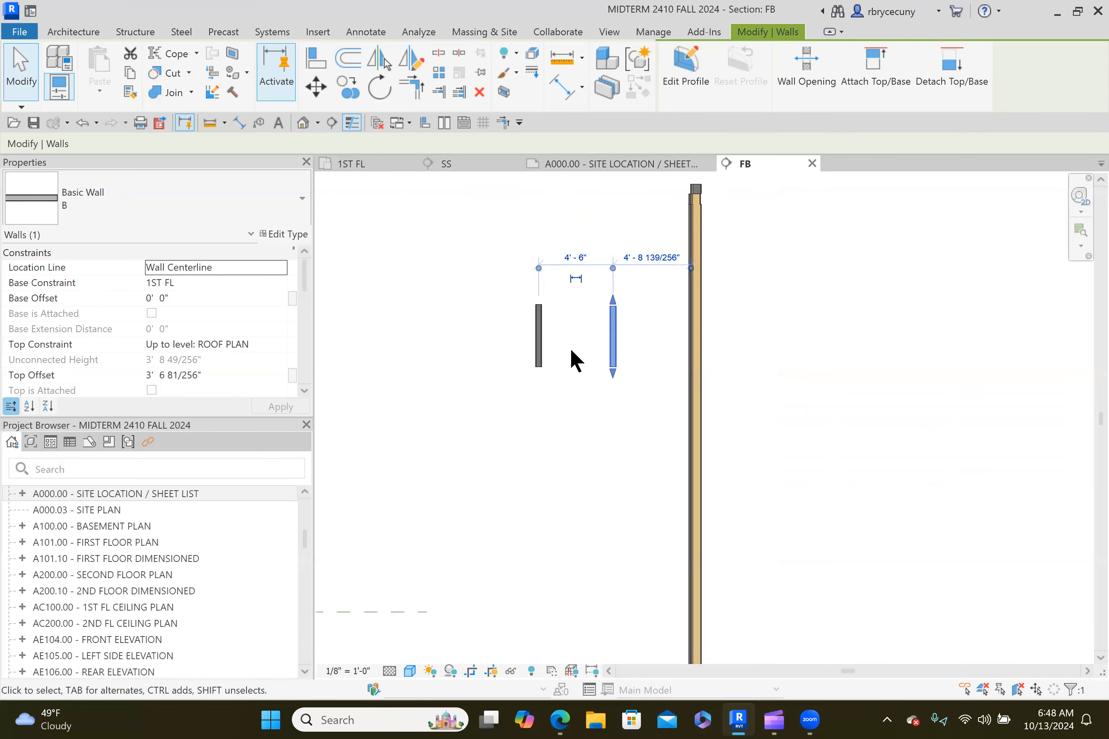
{"action": "left_click", "coordinate": [587, 421]}
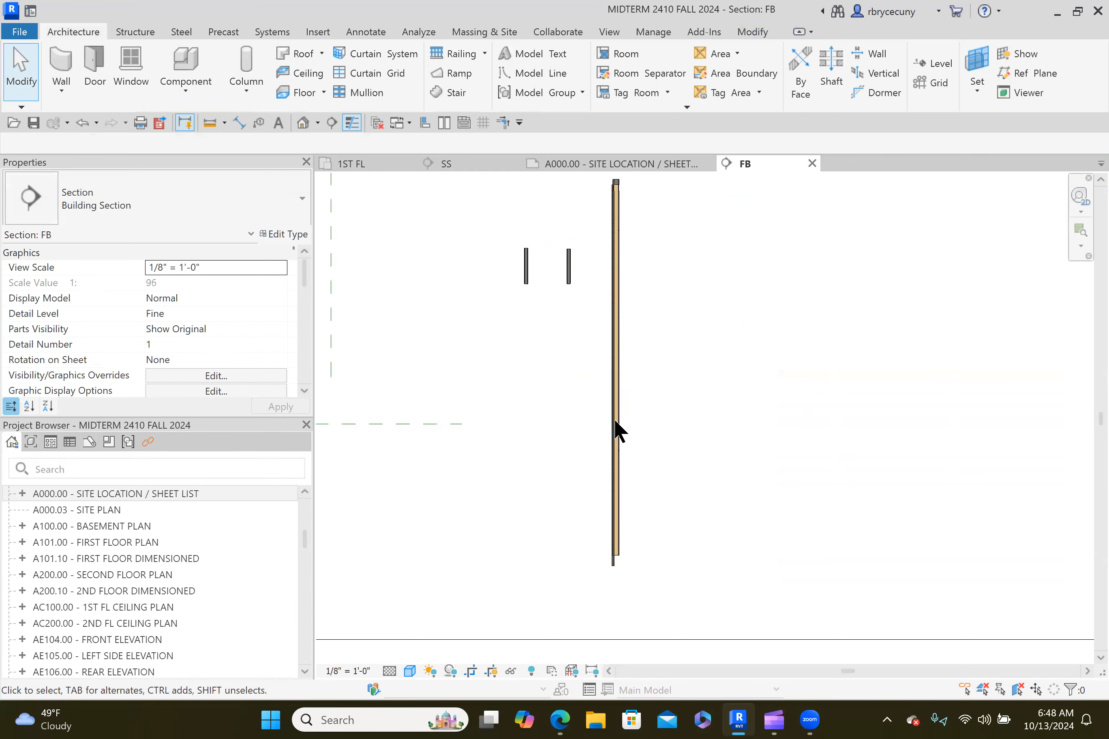
Duplicate the stacked wall's type as MIDTERM STACKED WALL ONE.
{"action": "left_click", "coordinate": [620, 421]}
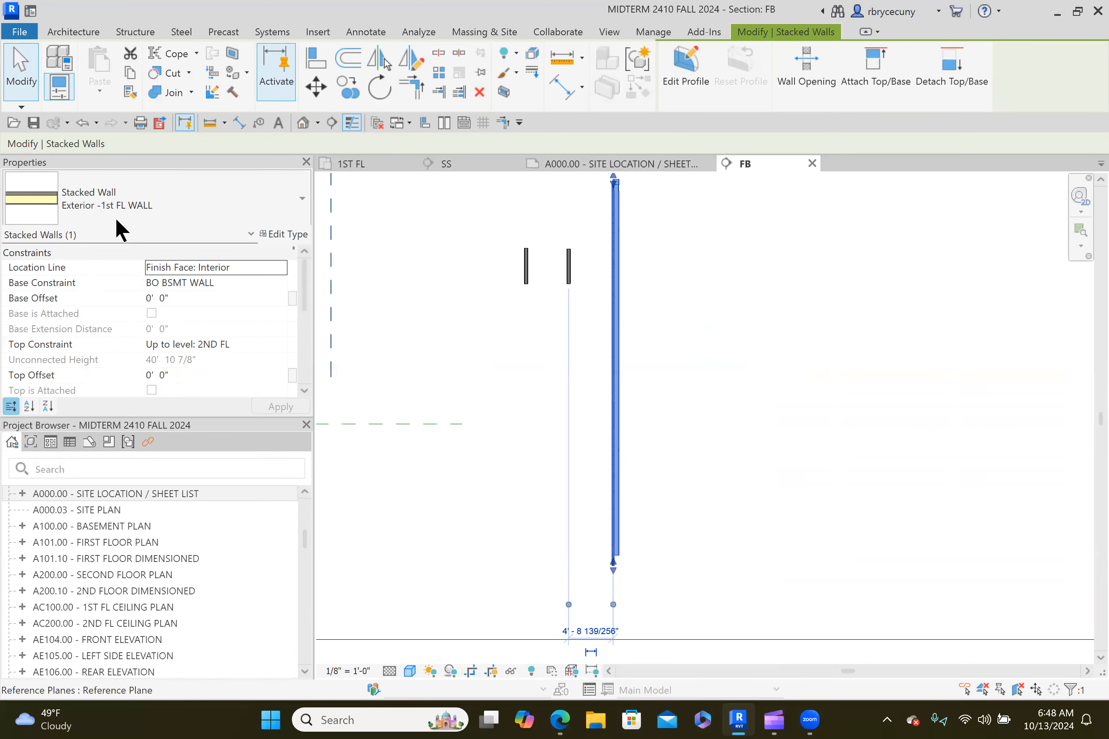
{"action": "left_click", "coordinate": [271, 234]}
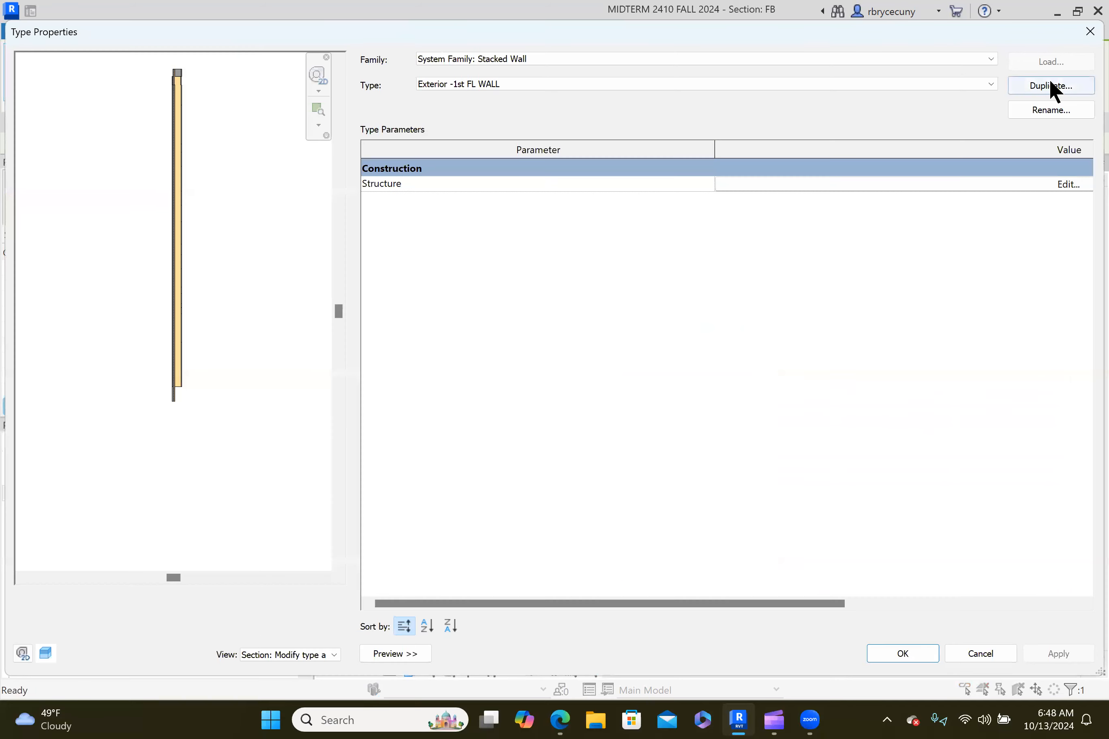
{"action": "left_click", "coordinate": [1051, 86]}
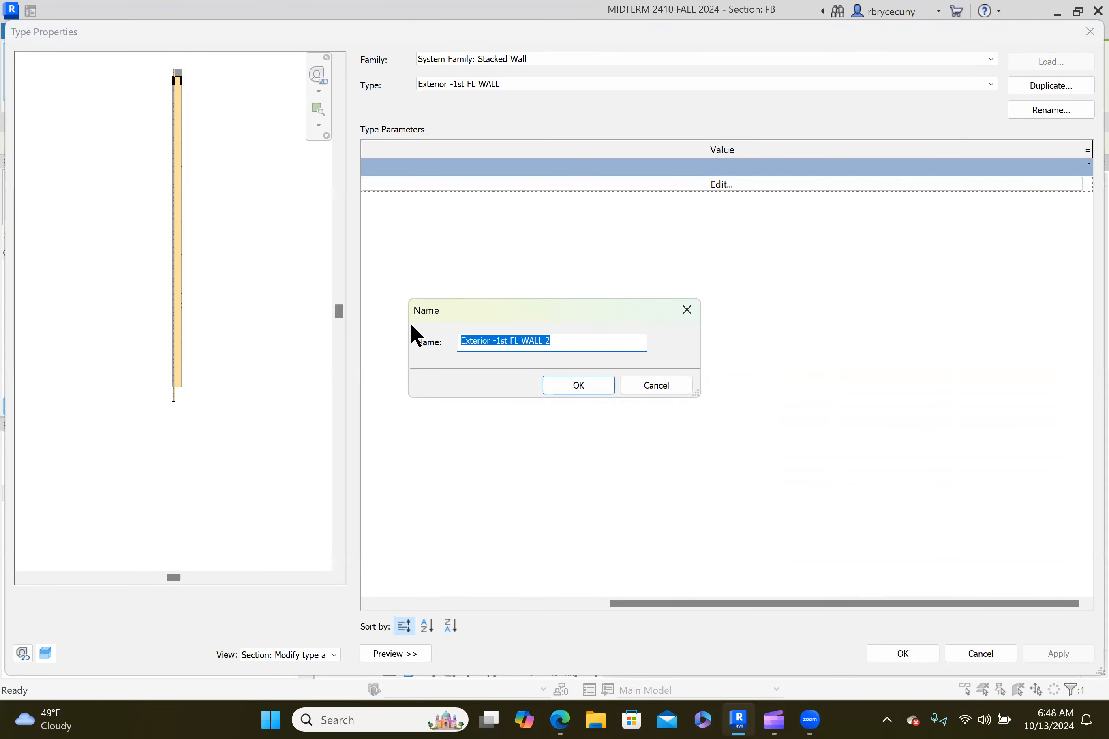
{"action": "type", "text": "STACKED WALL MI"}
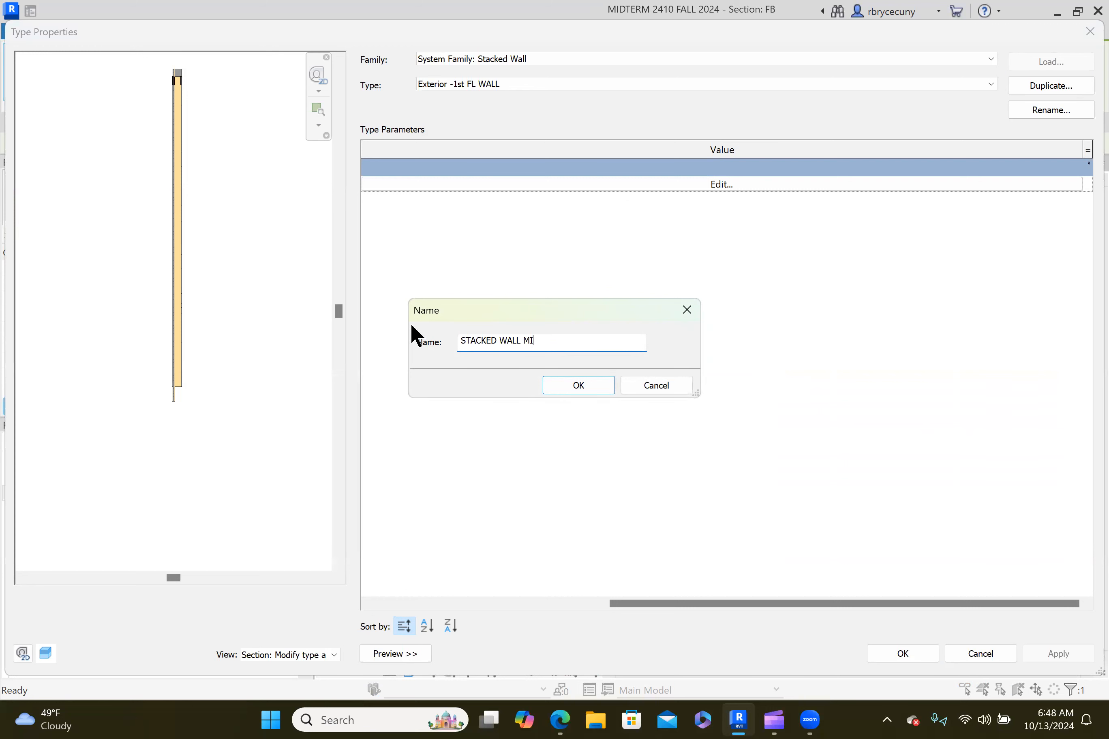
{"action": "type", "text": "DTERM ONE"}
{"action": "left_click_drag", "start_coordinate": [560, 343], "coordinate": [521, 344]}
{"action": "right_click", "coordinate": [533, 343]}
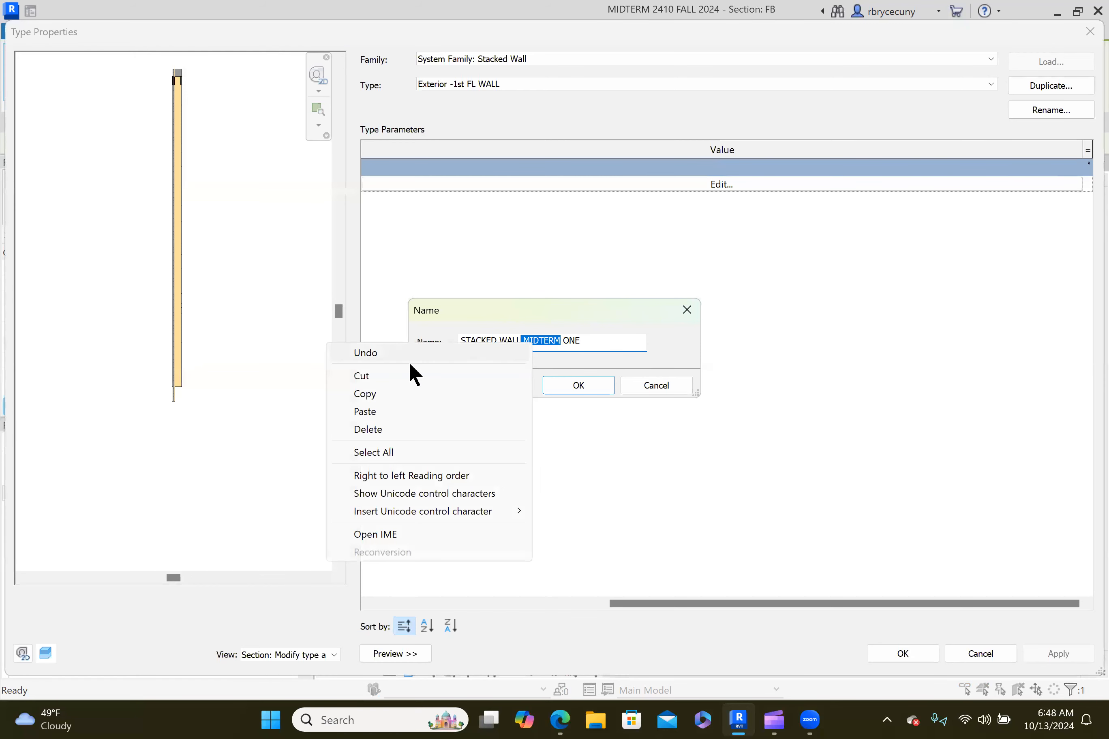
{"action": "left_click", "coordinate": [396, 376]}
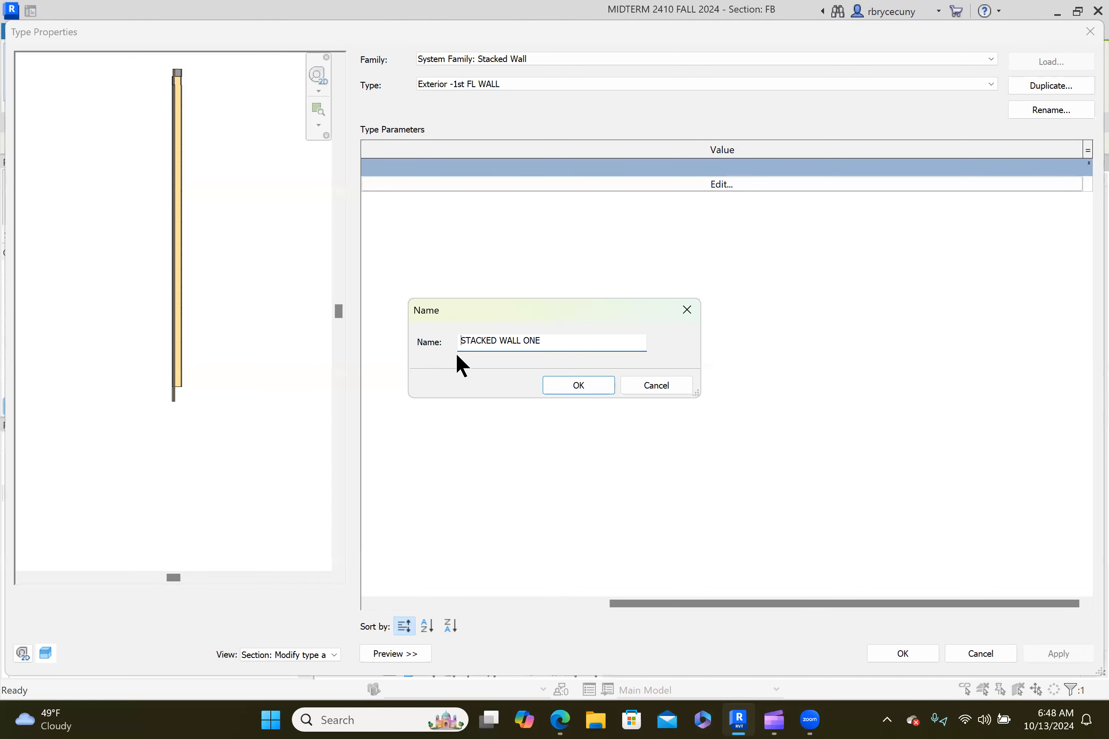
{"action": "key", "text": "ctrl+v"}
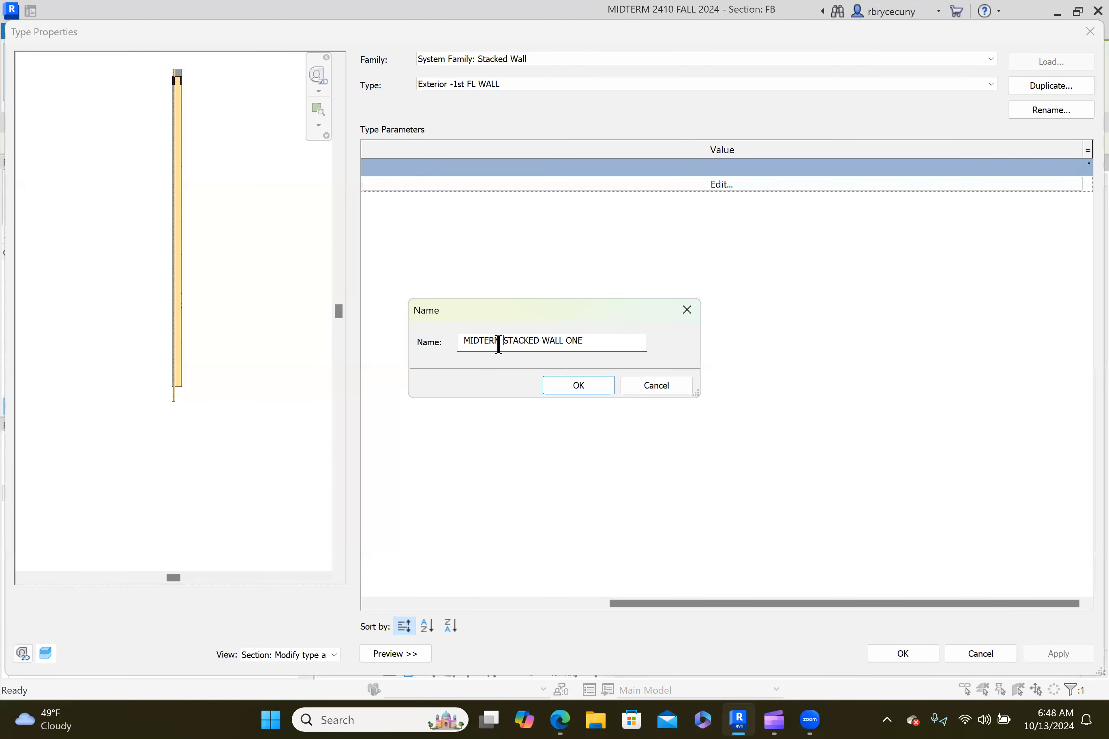
{"action": "left_click", "coordinate": [584, 386]}
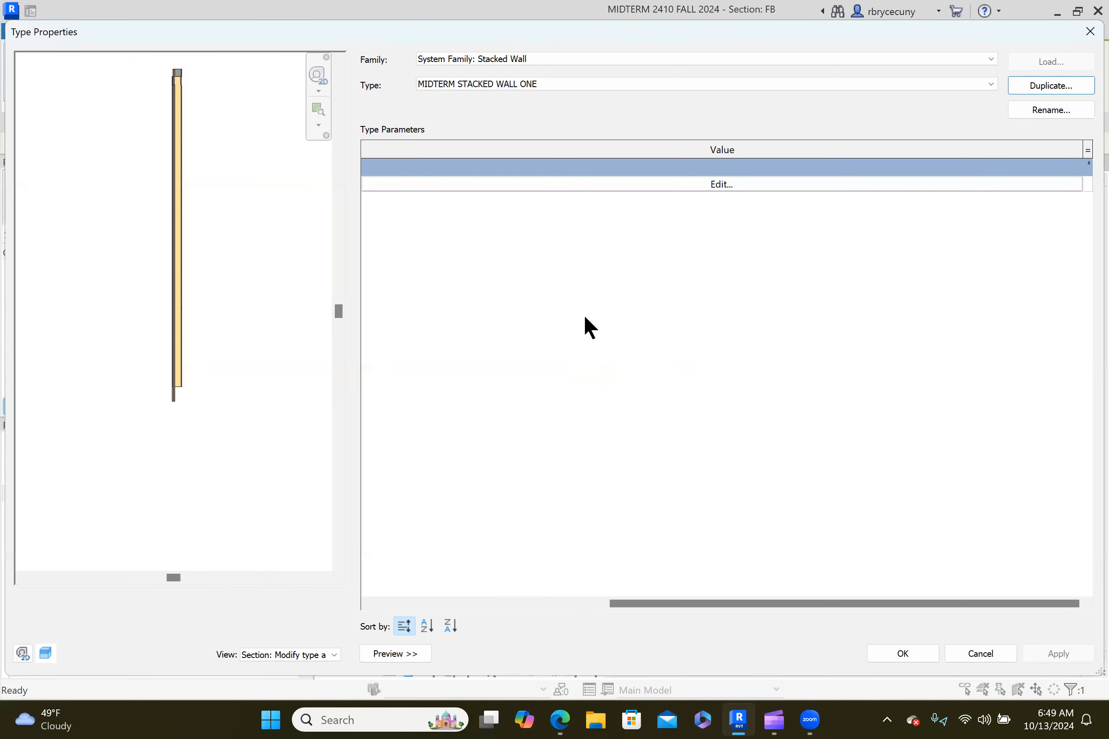
Edit the structure of MIDTERM STACKED WALL ONE and replace the topmost wall type, brick stud 4, with A.
{"action": "left_click", "coordinate": [571, 186]}
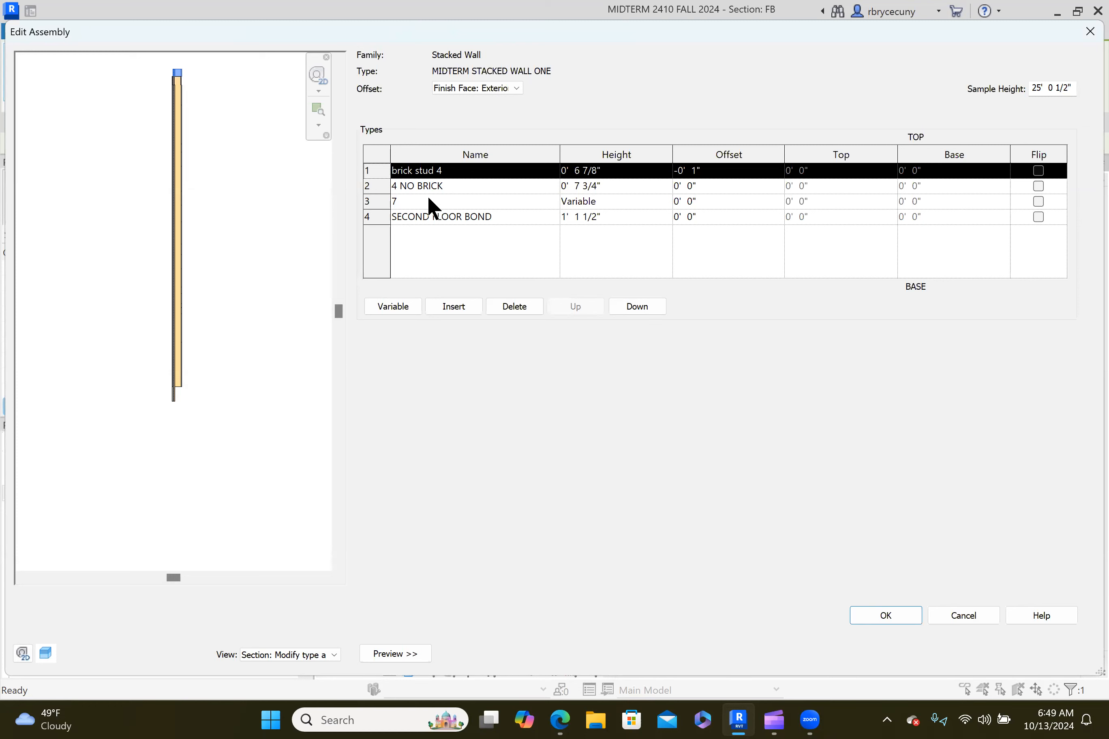
{"action": "left_click", "coordinate": [553, 172]}
{"action": "scroll", "coordinate": [461, 213], "scroll_direction": "down", "scroll_amount": 8}
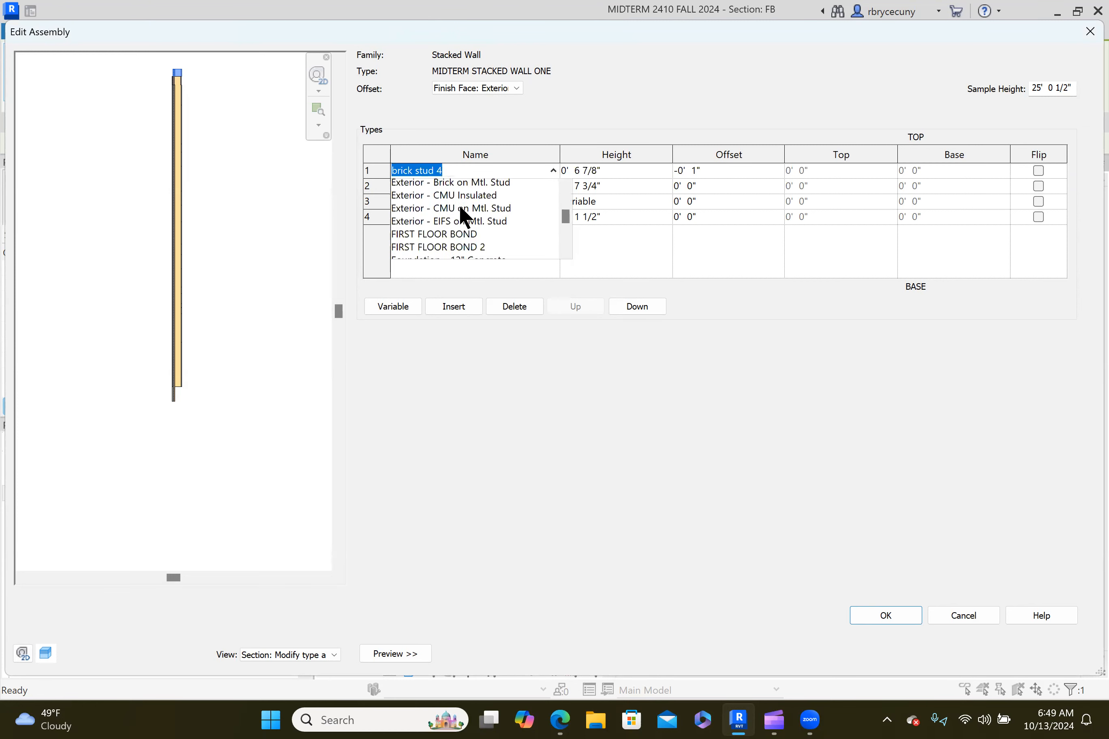
{"action": "scroll", "coordinate": [449, 234], "scroll_direction": "down", "scroll_amount": 2}
{"action": "scroll", "coordinate": [449, 234], "scroll_direction": "up", "scroll_amount": 6}
{"action": "scroll", "coordinate": [453, 240], "scroll_direction": "up", "scroll_amount": 5}
{"action": "scroll", "coordinate": [453, 240], "scroll_direction": "down", "scroll_amount": 2}
{"action": "scroll", "coordinate": [427, 241], "scroll_direction": "down", "scroll_amount": 1}
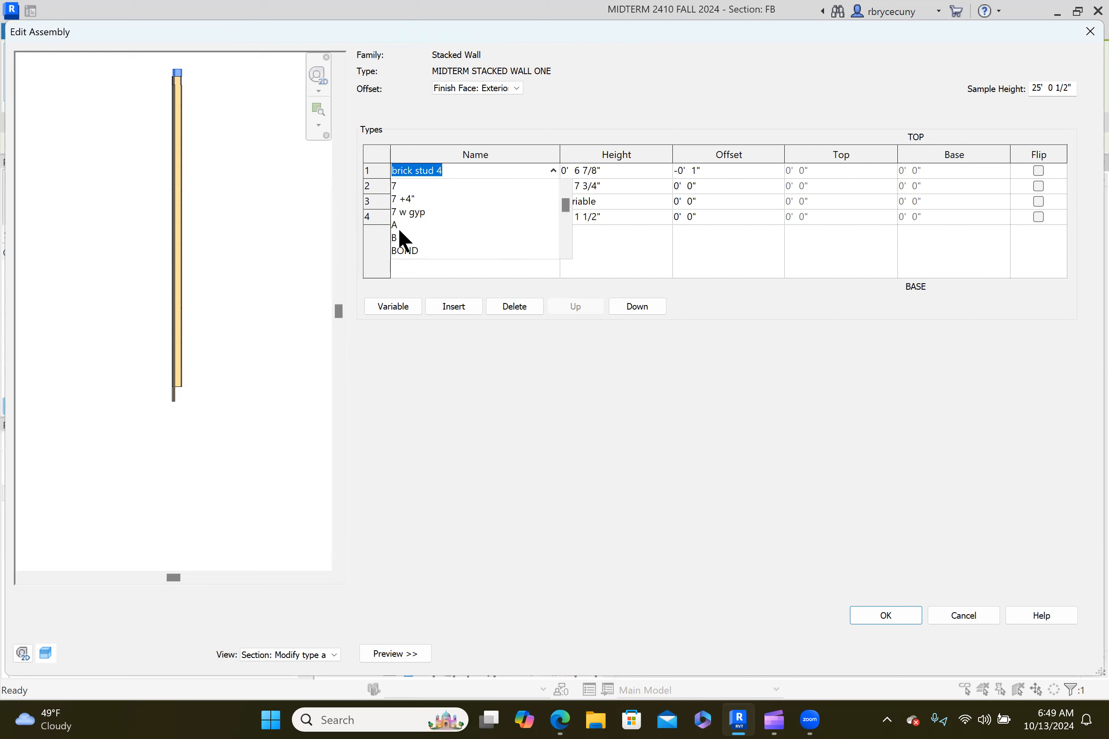
{"action": "left_click", "coordinate": [426, 225]}
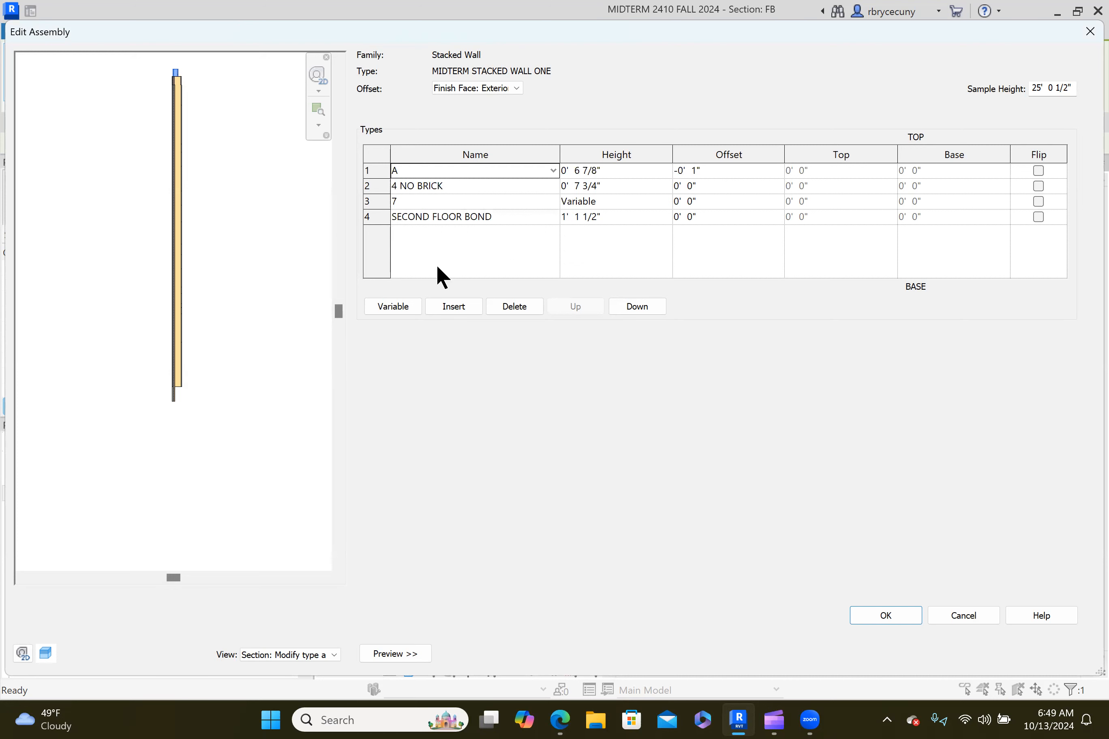
Replace the second wall type in the stacked assembly, 4 NO BRICK, with B.
{"action": "left_click", "coordinate": [555, 186]}
{"action": "scroll", "coordinate": [431, 240], "scroll_direction": "down", "scroll_amount": 3}
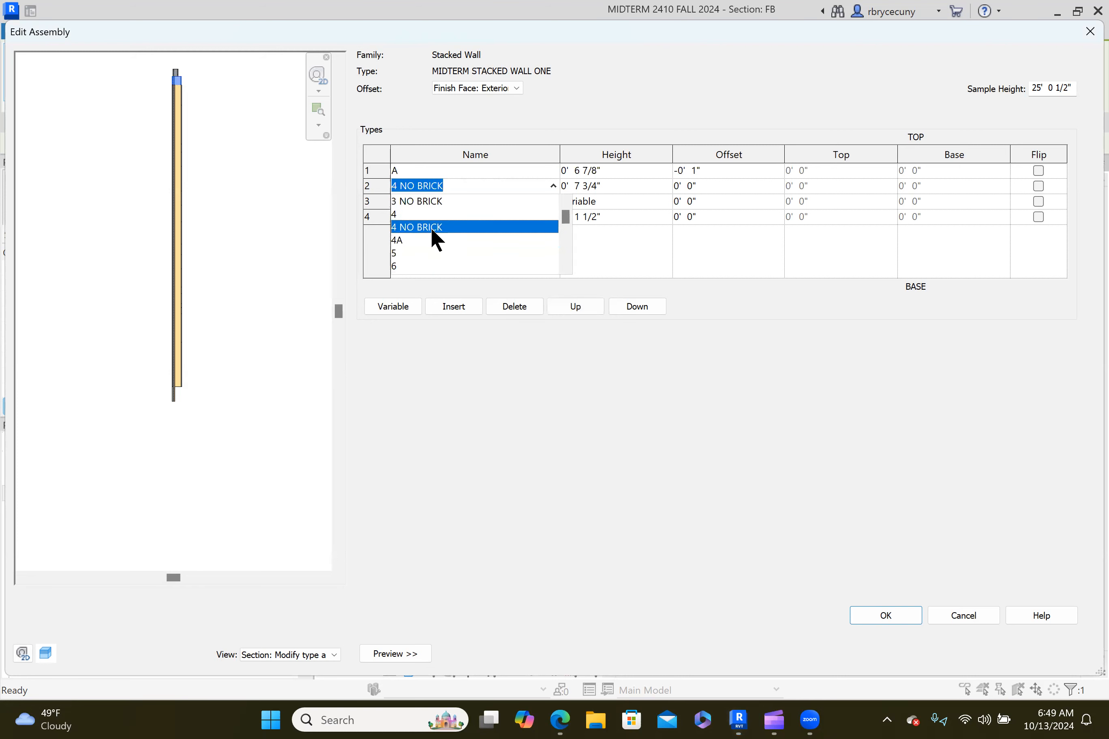
{"action": "scroll", "coordinate": [427, 241], "scroll_direction": "down", "scroll_amount": 1}
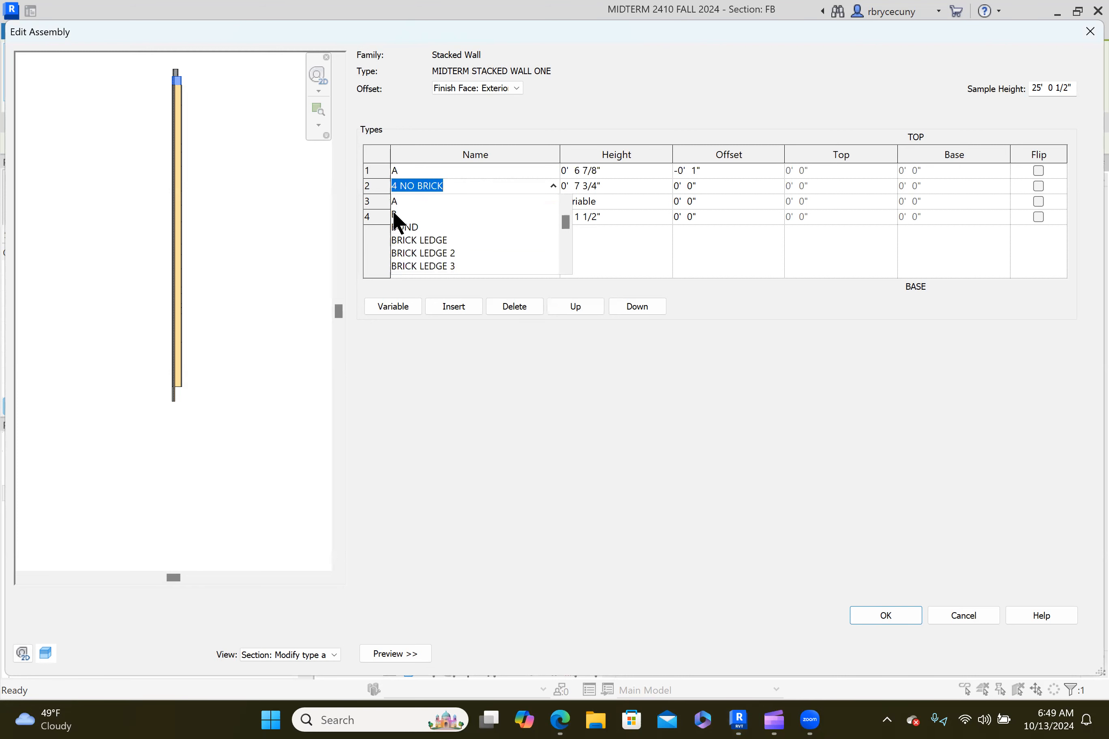
{"action": "left_click", "coordinate": [393, 212]}
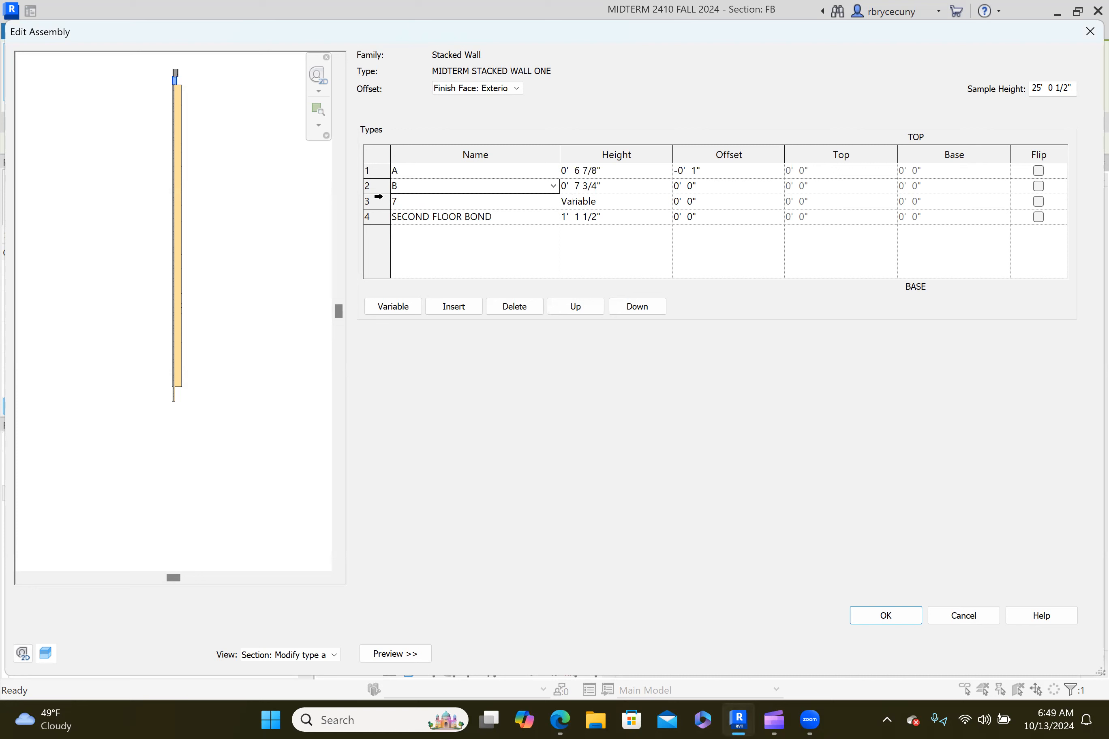
Delete the wall types 7 and SECOND FLOOR BOND from the stacked assembly.
{"action": "left_click", "coordinate": [378, 196]}
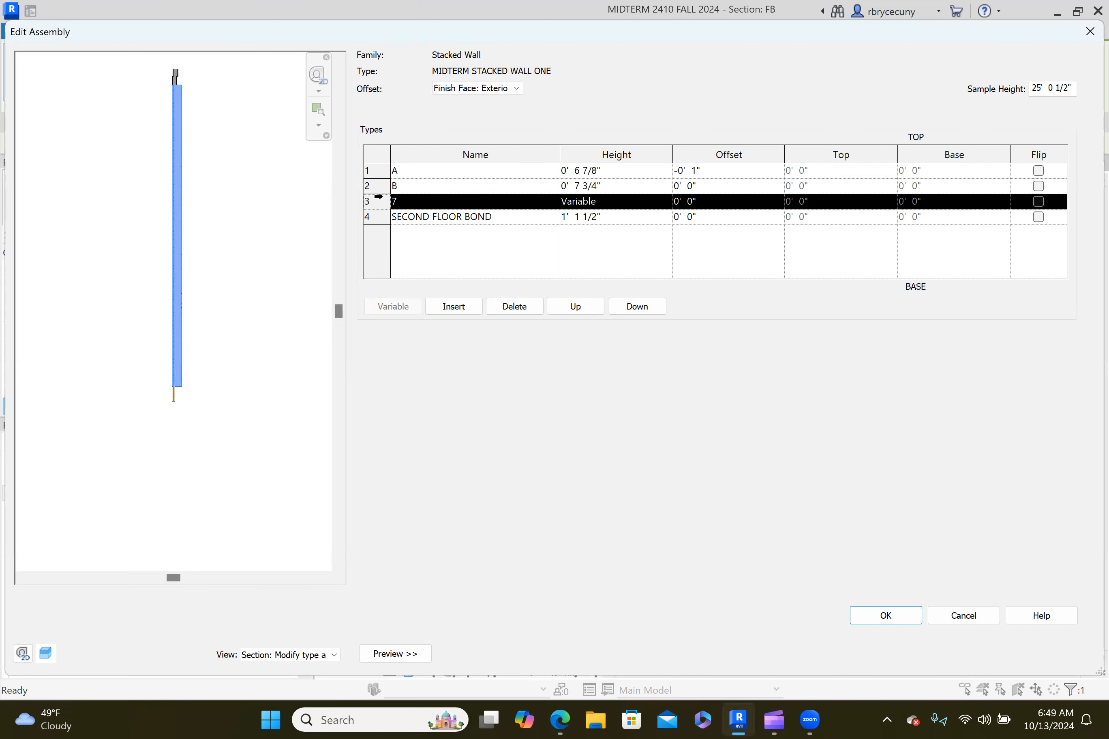
{"action": "left_click", "coordinate": [496, 306]}
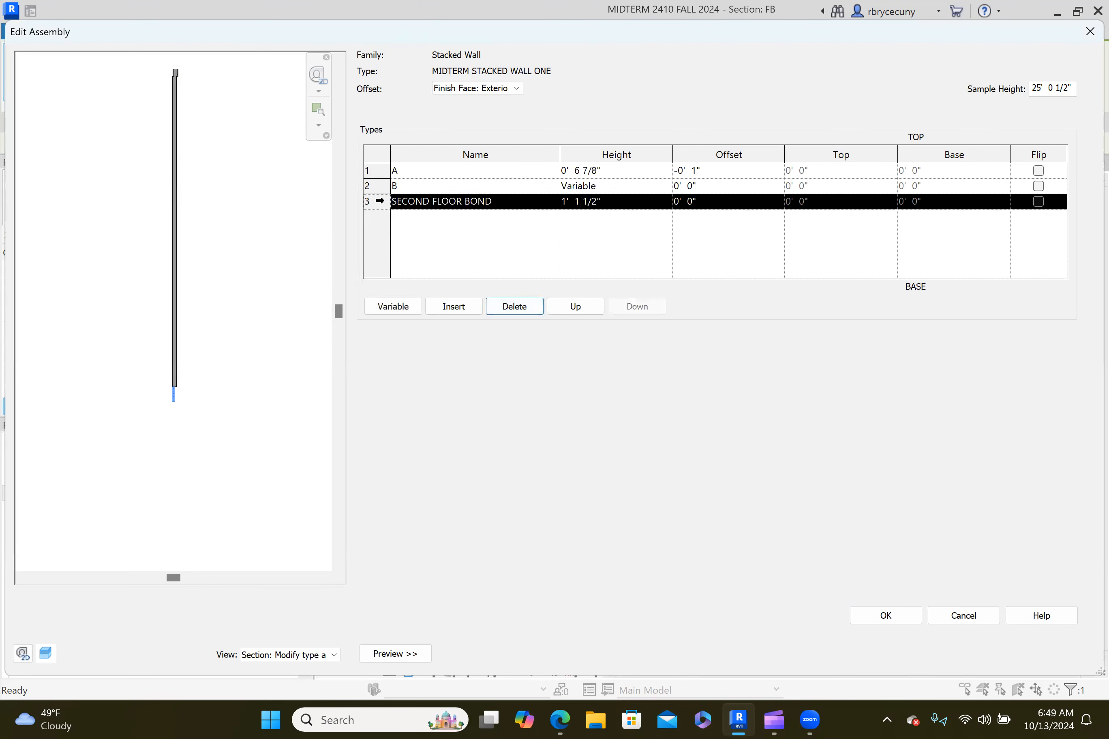
{"action": "left_click", "coordinate": [513, 306]}
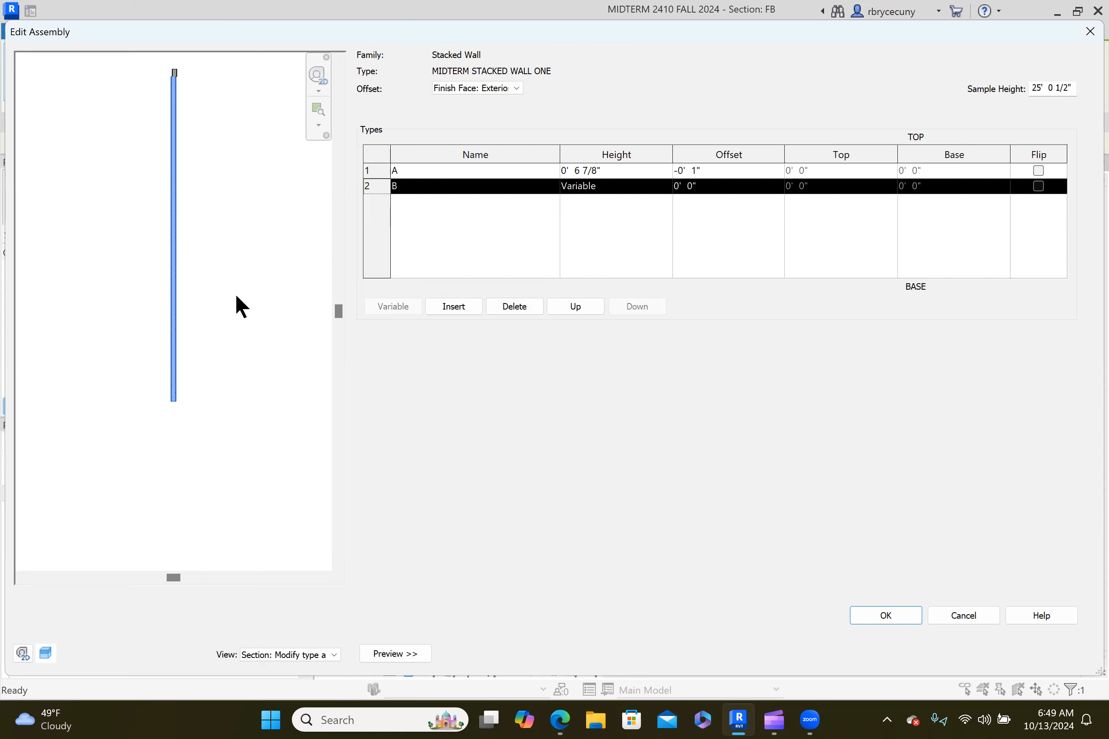
Examine the stacked wall's section preview from its base up to the joint between types A and B.
{"action": "scroll", "coordinate": [197, 317], "scroll_direction": "up", "scroll_amount": 3}
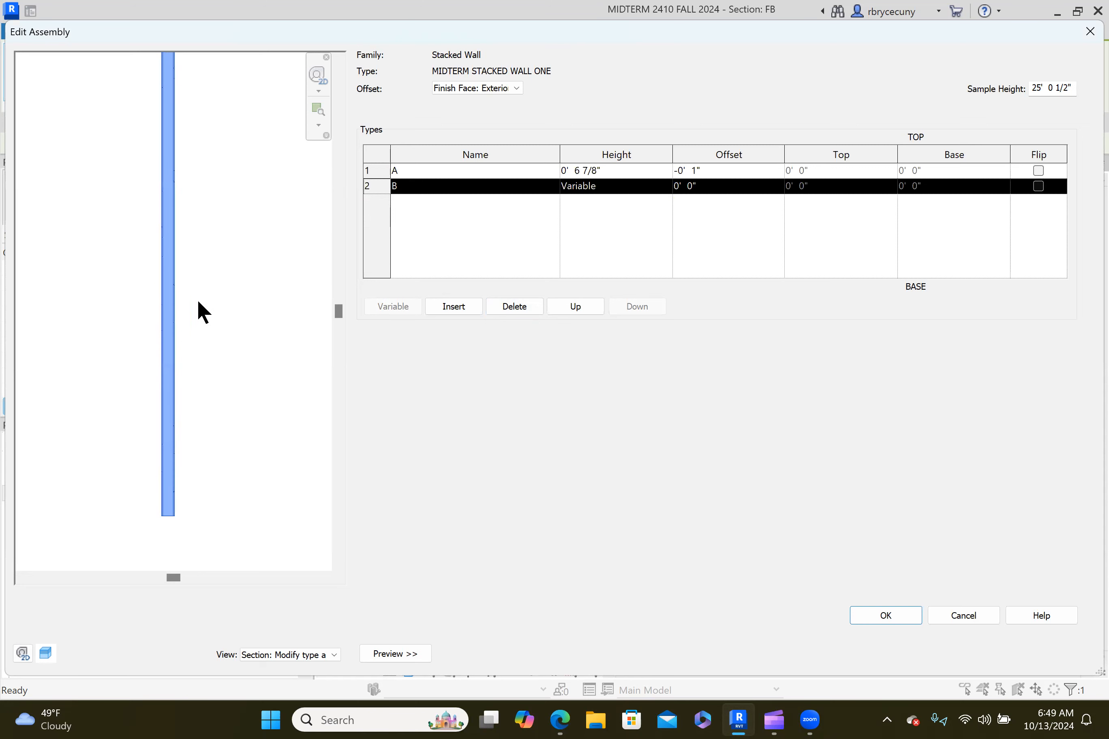
{"action": "scroll", "coordinate": [156, 387], "scroll_direction": "down", "scroll_amount": 3}
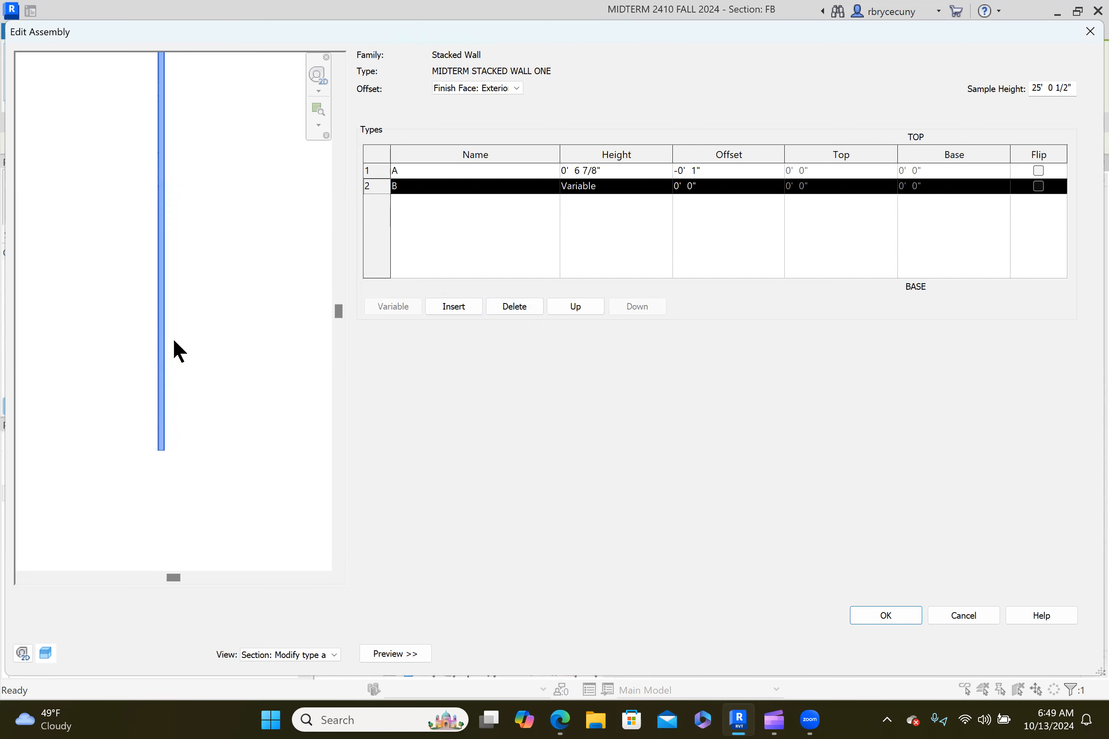
{"action": "scroll", "coordinate": [170, 331], "scroll_direction": "down", "scroll_amount": 2}
{"action": "middle_click_drag", "start_coordinate": [157, 256], "coordinate": [160, 331]}
{"action": "scroll", "coordinate": [144, 201], "scroll_direction": "up", "scroll_amount": 2}
{"action": "scroll", "coordinate": [155, 212], "scroll_direction": "up", "scroll_amount": 2}
{"action": "middle_click_drag", "start_coordinate": [198, 250], "coordinate": [186, 208]}
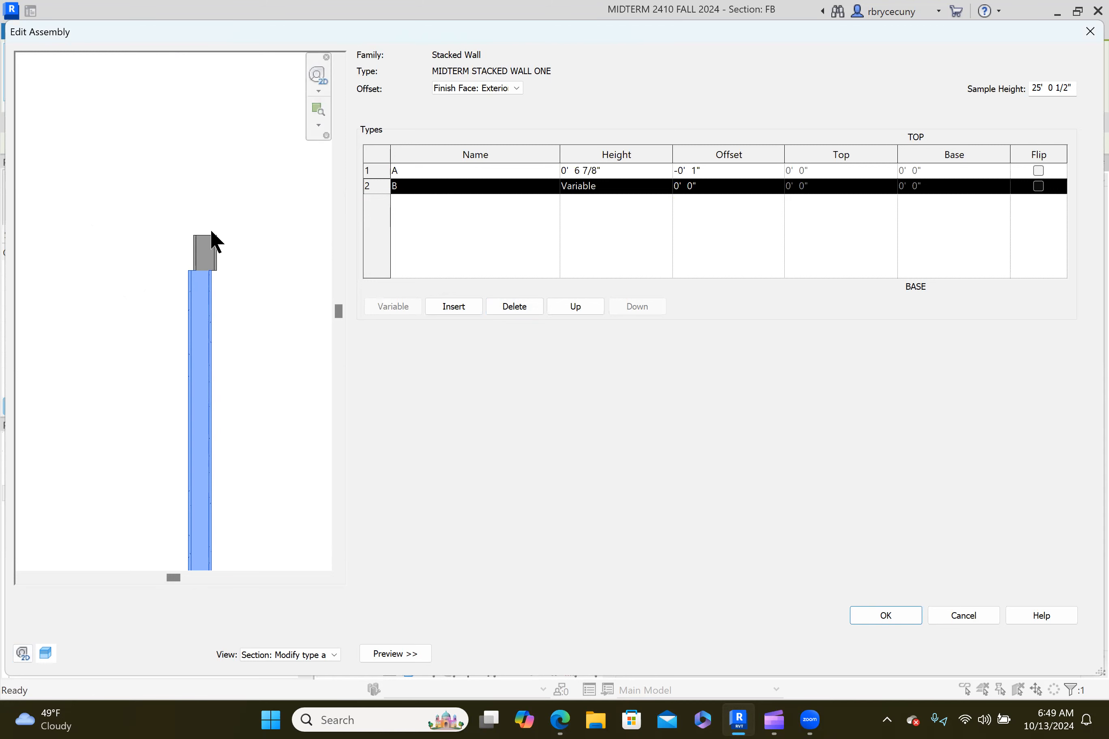
{"action": "scroll", "coordinate": [208, 288], "scroll_direction": "up", "scroll_amount": 2}
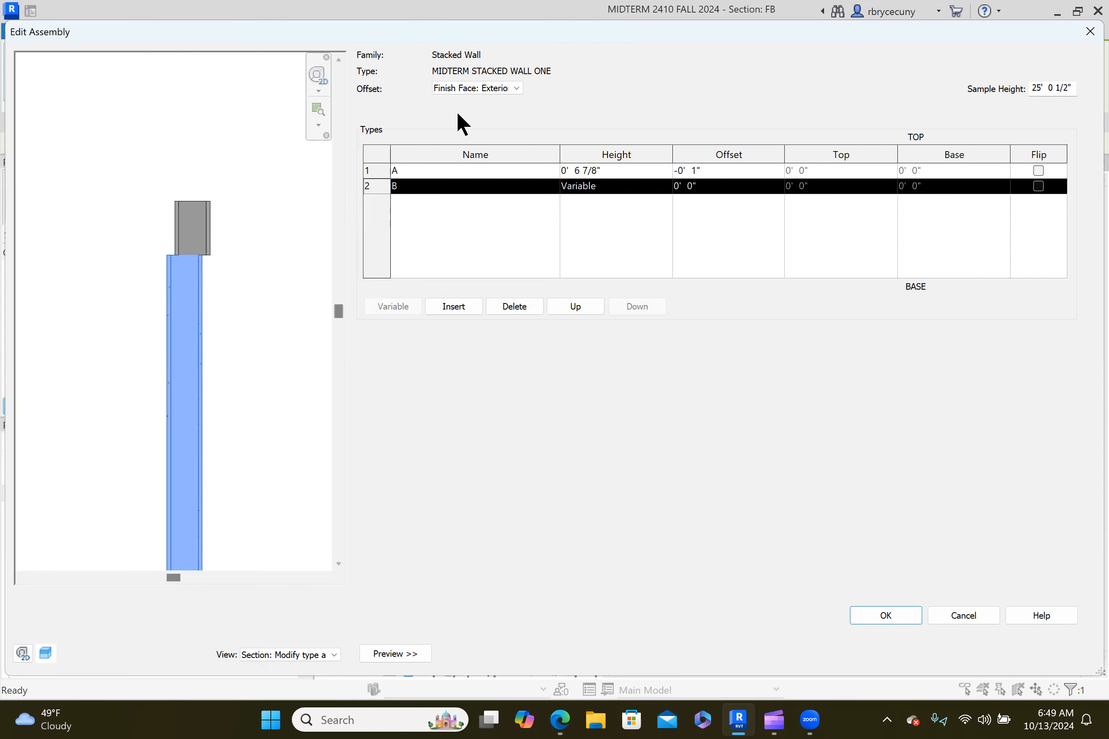
Try Wall Centerline as the stacked assembly's offset reference, and return it to Finish Face: Exterior.
{"action": "left_click", "coordinate": [464, 90]}
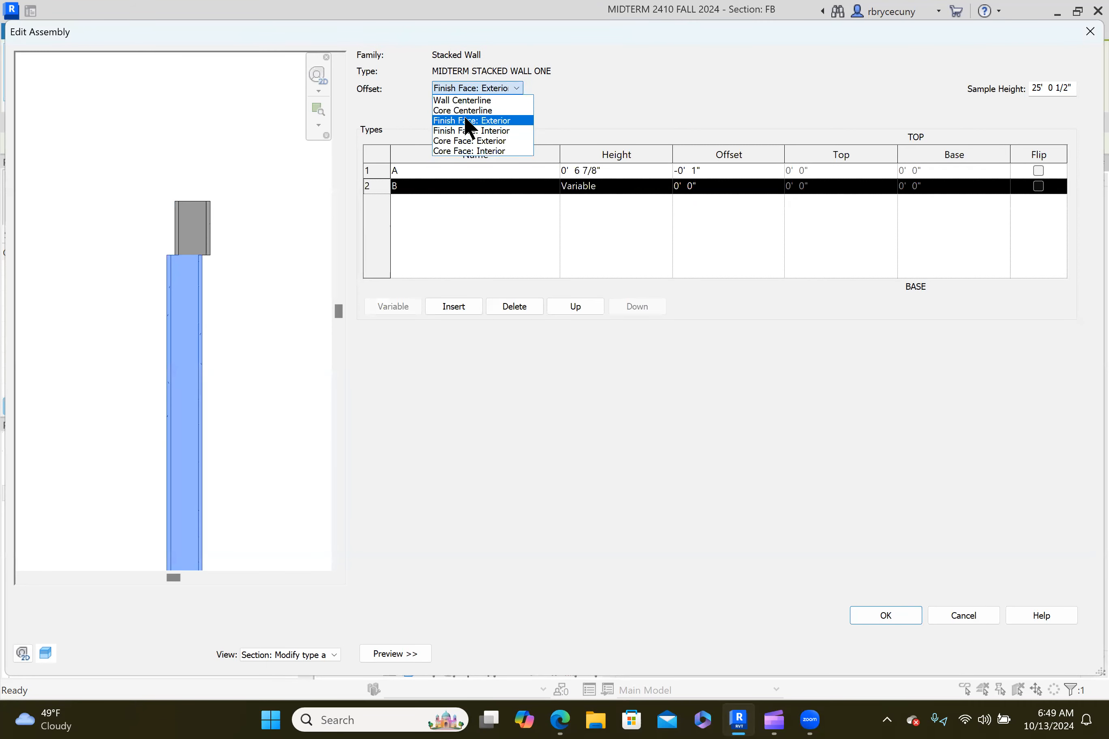
{"action": "left_click", "coordinate": [469, 125]}
{"action": "left_click", "coordinate": [457, 89]}
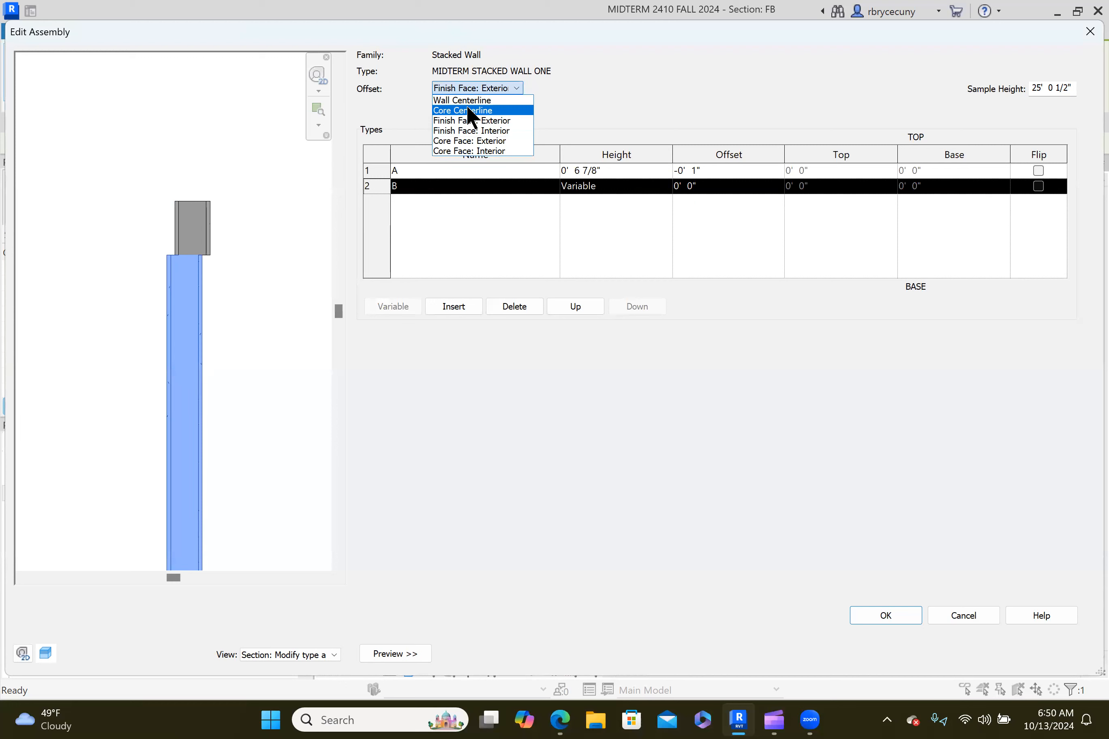
{"action": "left_click", "coordinate": [465, 99]}
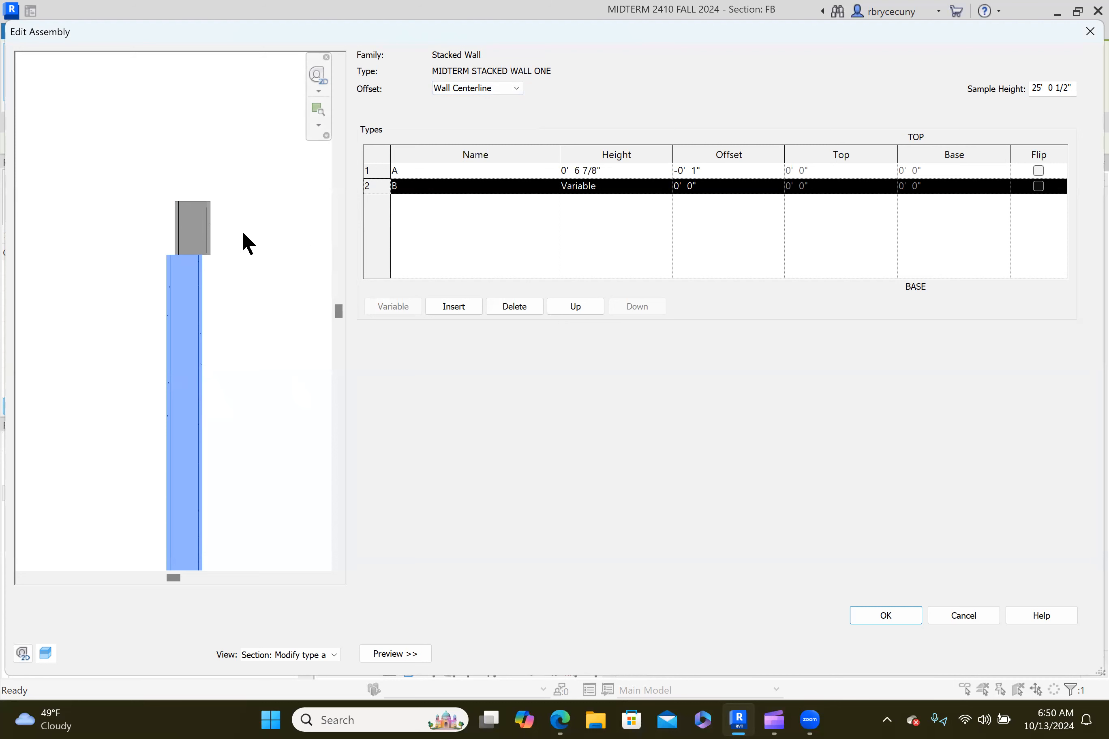
{"action": "left_click", "coordinate": [480, 88]}
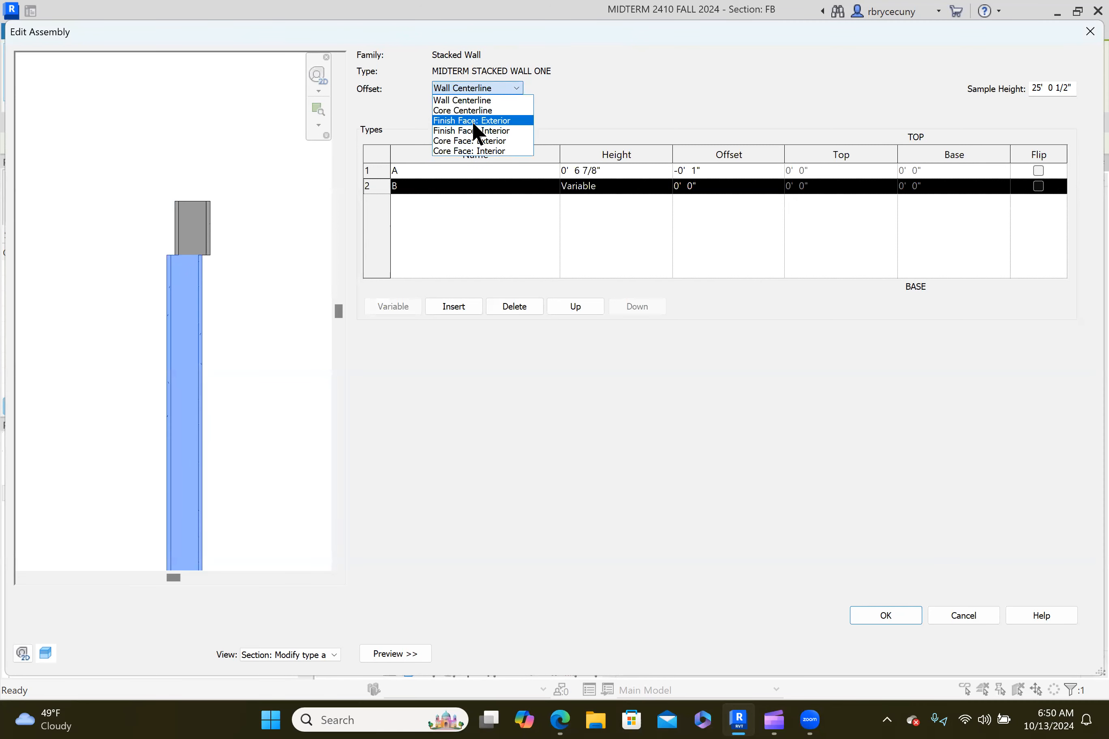
{"action": "left_click", "coordinate": [474, 122]}
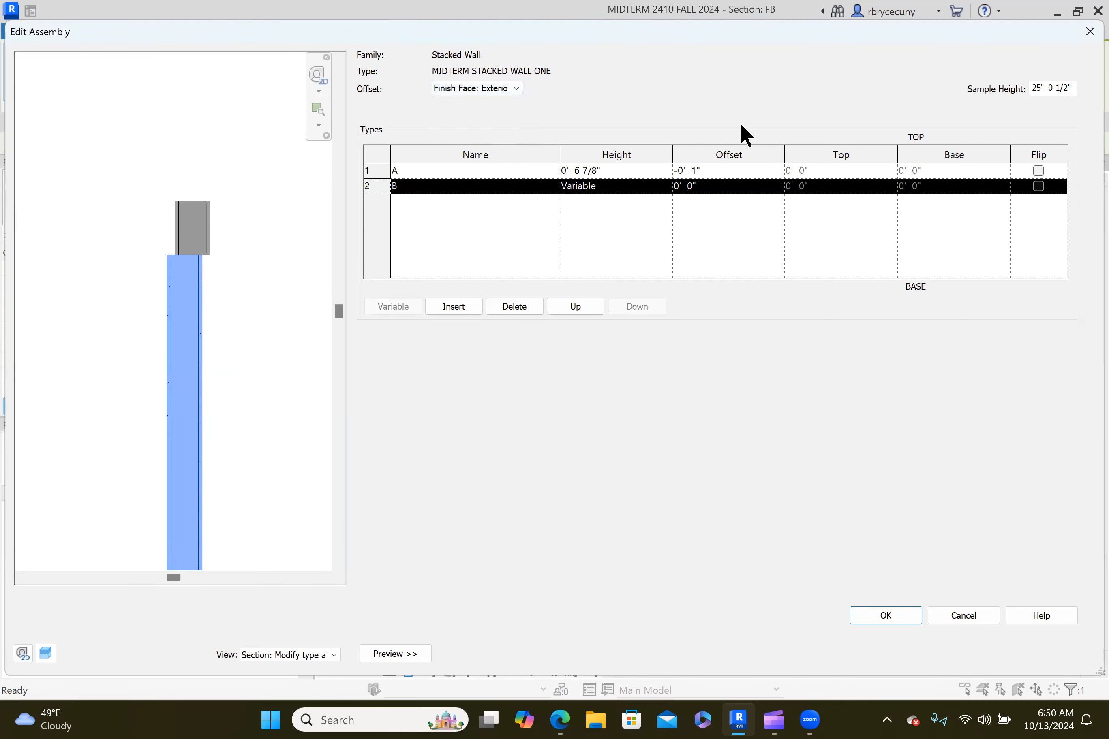
Set the offset of wall type A in the stacked assembly to 0.
{"action": "left_click", "coordinate": [718, 172]}
{"action": "type", "text": "0"}
{"action": "key", "text": "Tab"}
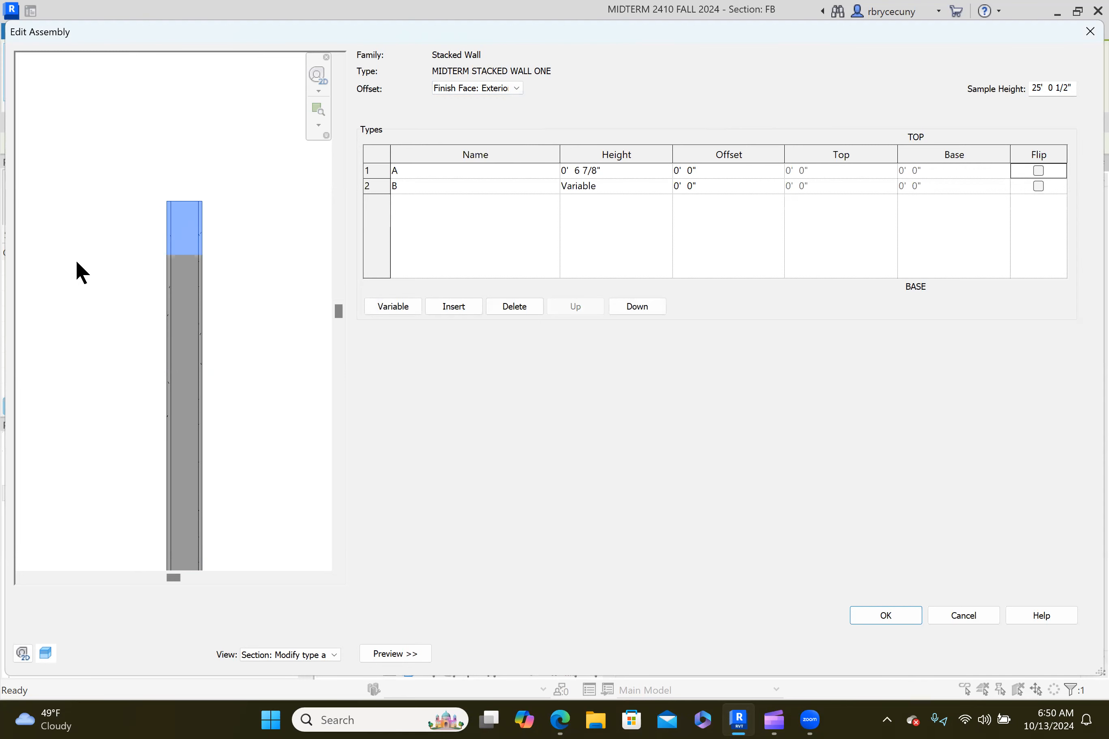
With both wall types at zero offset, try Wall Centerline as the offset reference again and restore Finish Face: Exterior.
{"action": "left_click", "coordinate": [460, 89]}
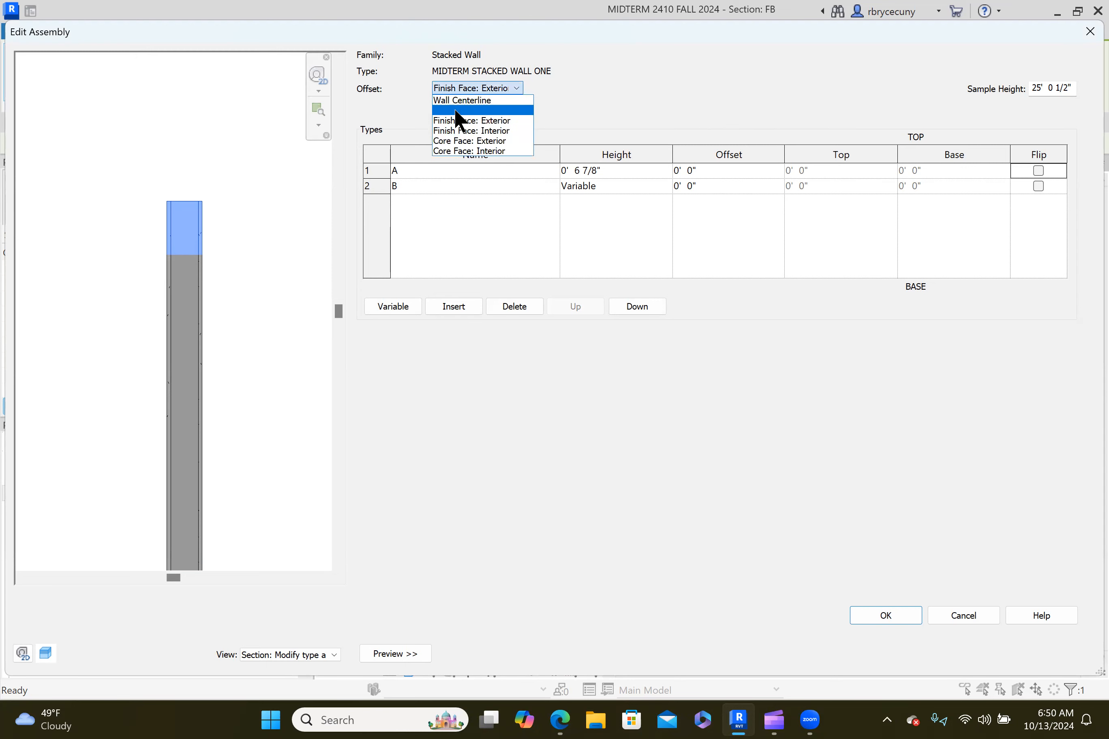
{"action": "left_click", "coordinate": [454, 91]}
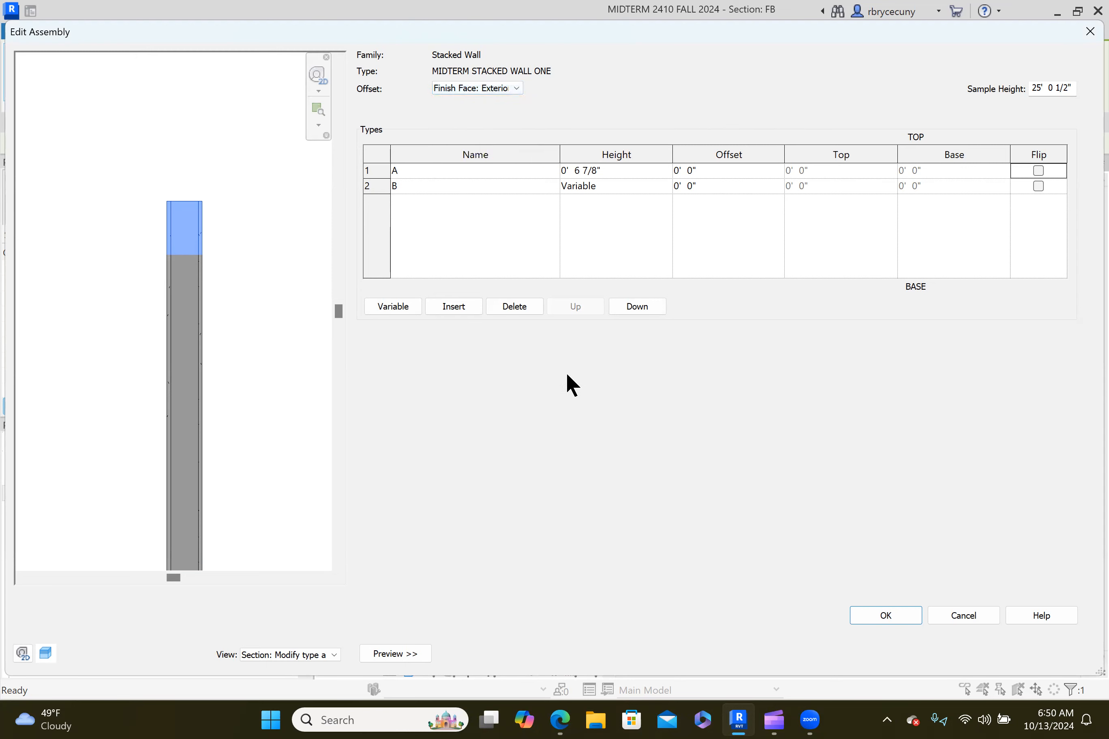
{"action": "left_click", "coordinate": [467, 189]}
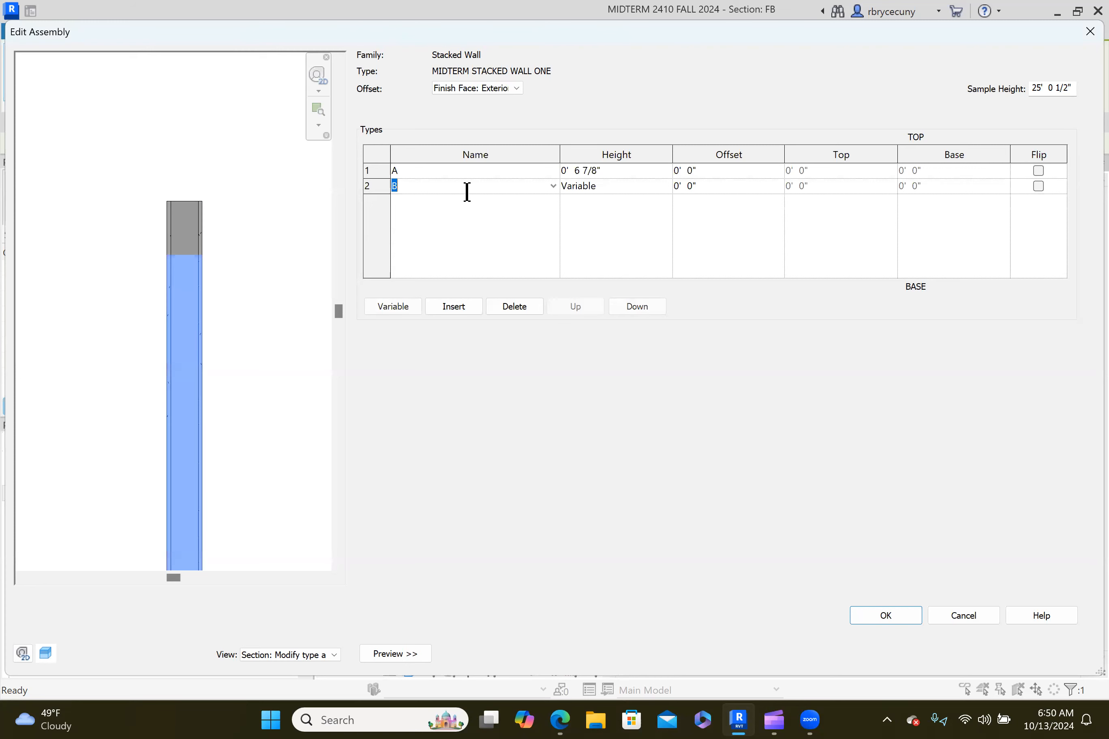
{"action": "left_click", "coordinate": [461, 92]}
{"action": "left_click", "coordinate": [462, 106]}
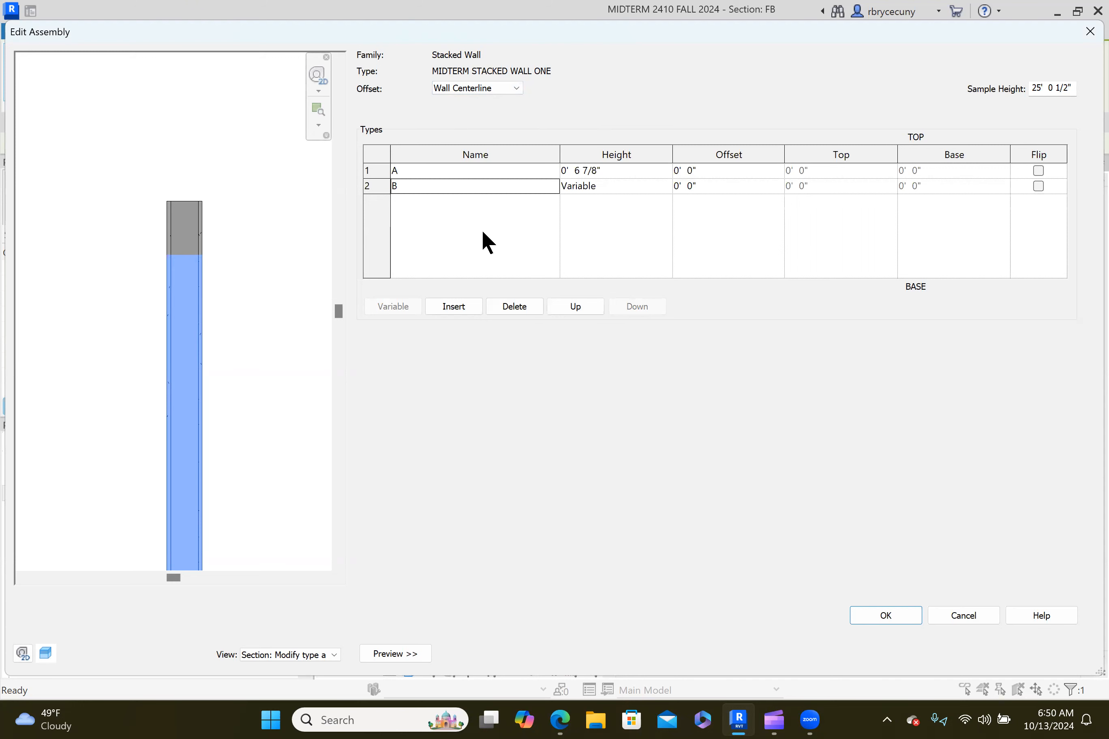
{"action": "left_click", "coordinate": [516, 88]}
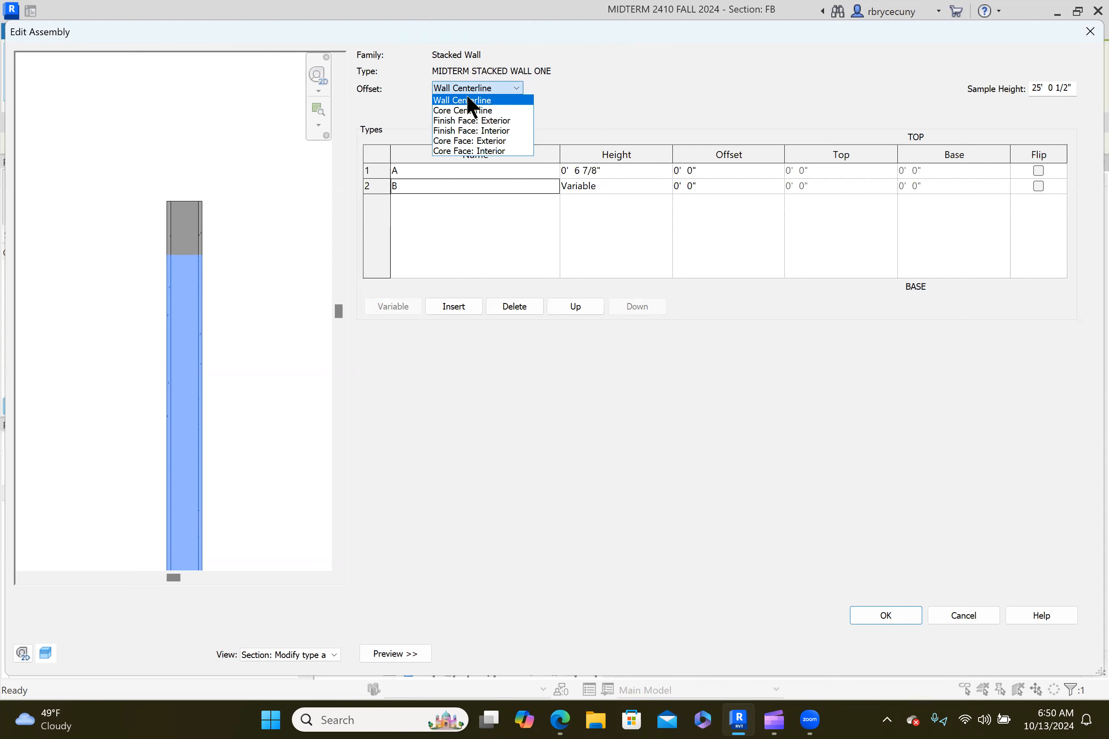
{"action": "left_click", "coordinate": [479, 121]}
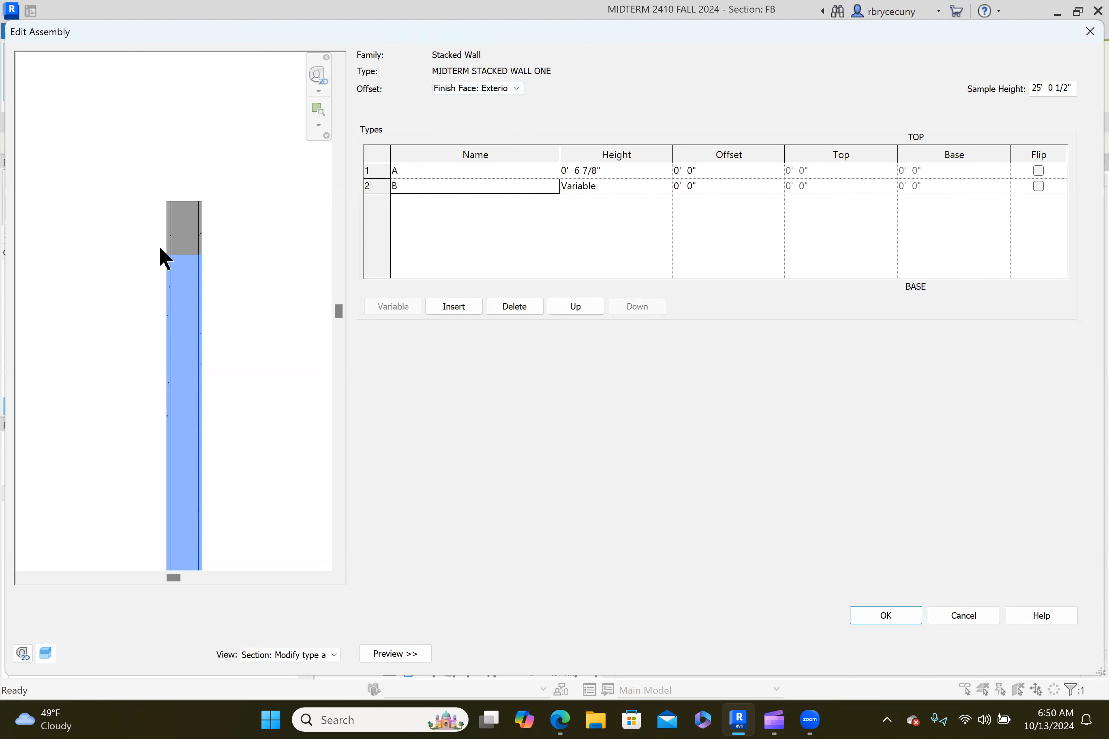
Set the height of wall type A in the stacked assembly to 10' and accept the assembly and type changes.
{"action": "scroll", "coordinate": [186, 343], "scroll_direction": "down", "scroll_amount": 3}
{"action": "middle_click_drag", "start_coordinate": [176, 374], "coordinate": [188, 311]}
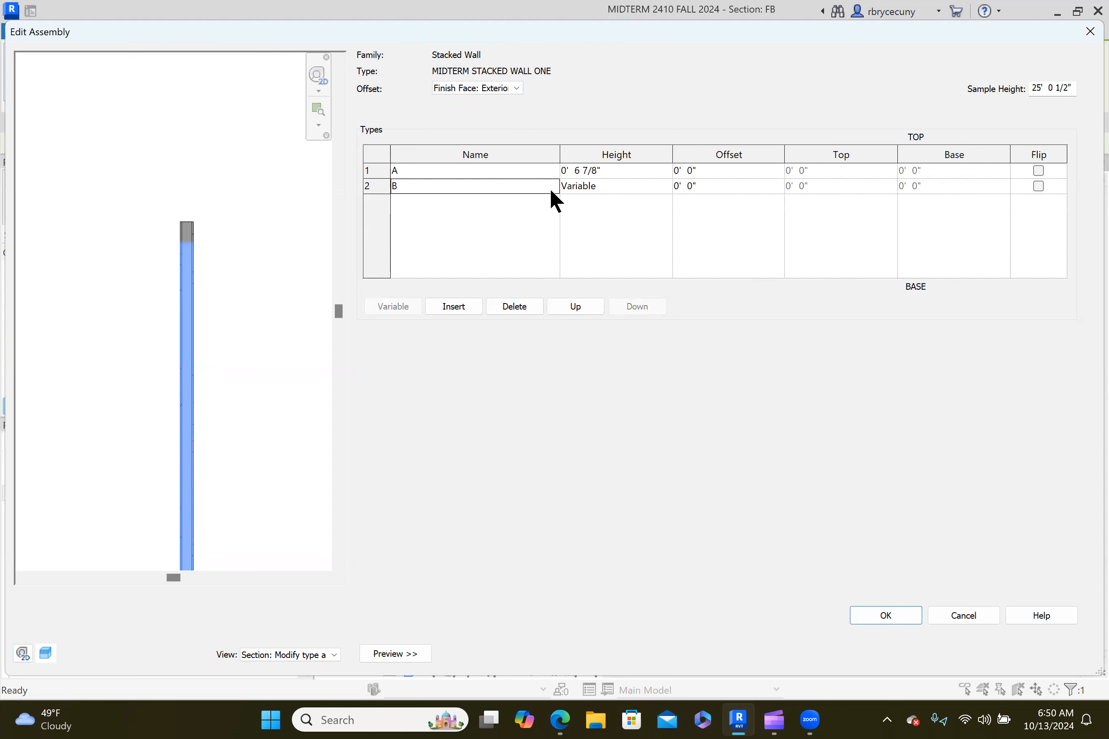
{"action": "left_click", "coordinate": [592, 173]}
{"action": "left_click_drag", "start_coordinate": [597, 171], "coordinate": [548, 179]}
{"action": "type", "text": "10"}
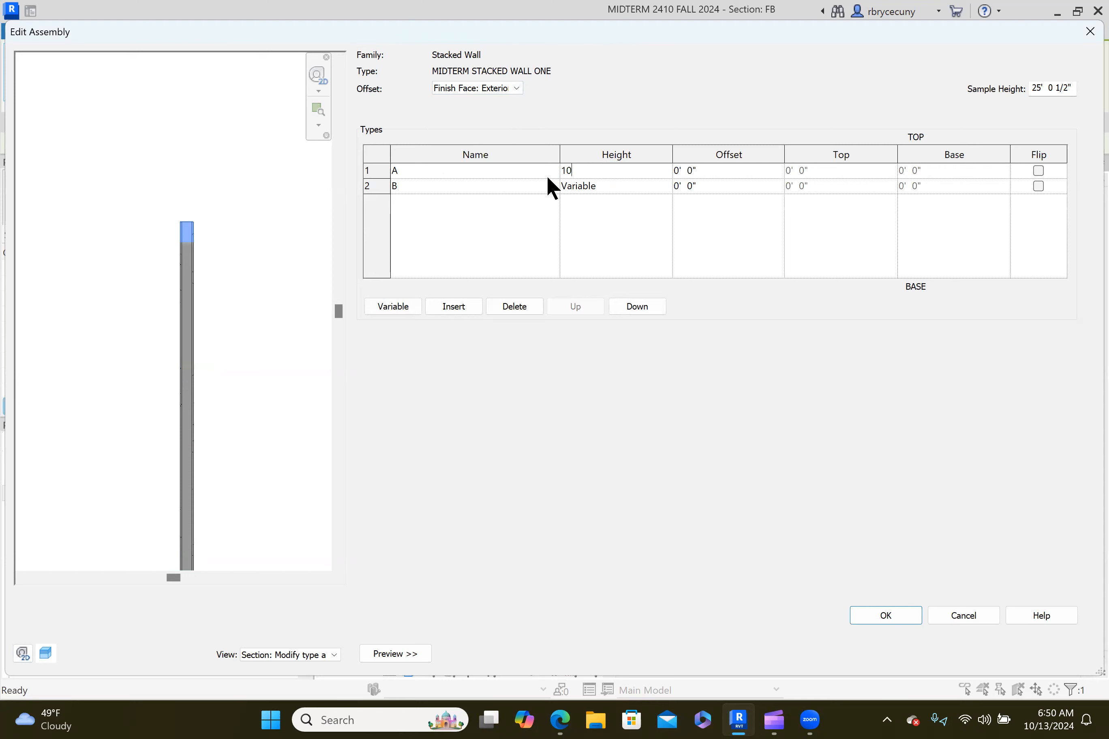
{"action": "left_click", "coordinate": [520, 227]}
{"action": "scroll", "coordinate": [307, 320], "scroll_direction": "down", "scroll_amount": 2}
{"action": "middle_click_drag", "start_coordinate": [280, 406], "coordinate": [273, 291]}
{"action": "scroll", "coordinate": [269, 272], "scroll_direction": "down", "scroll_amount": 1}
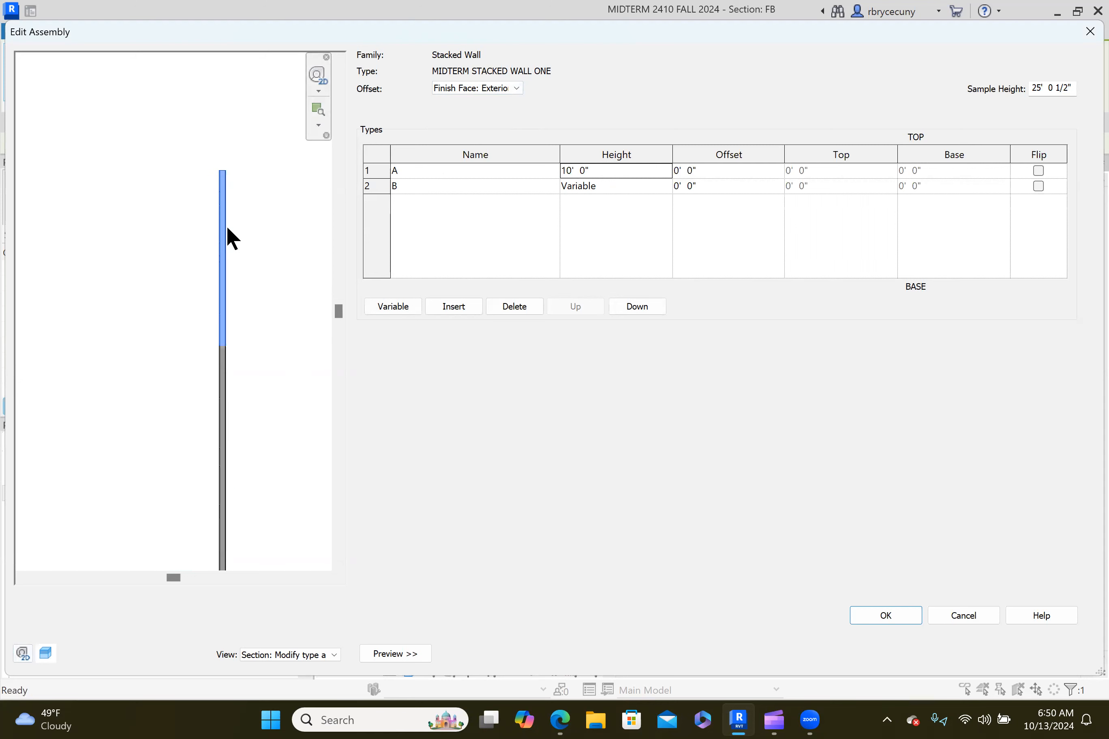
{"action": "scroll", "coordinate": [228, 345], "scroll_direction": "down", "scroll_amount": 3}
{"action": "middle_click_drag", "start_coordinate": [253, 414], "coordinate": [230, 366]}
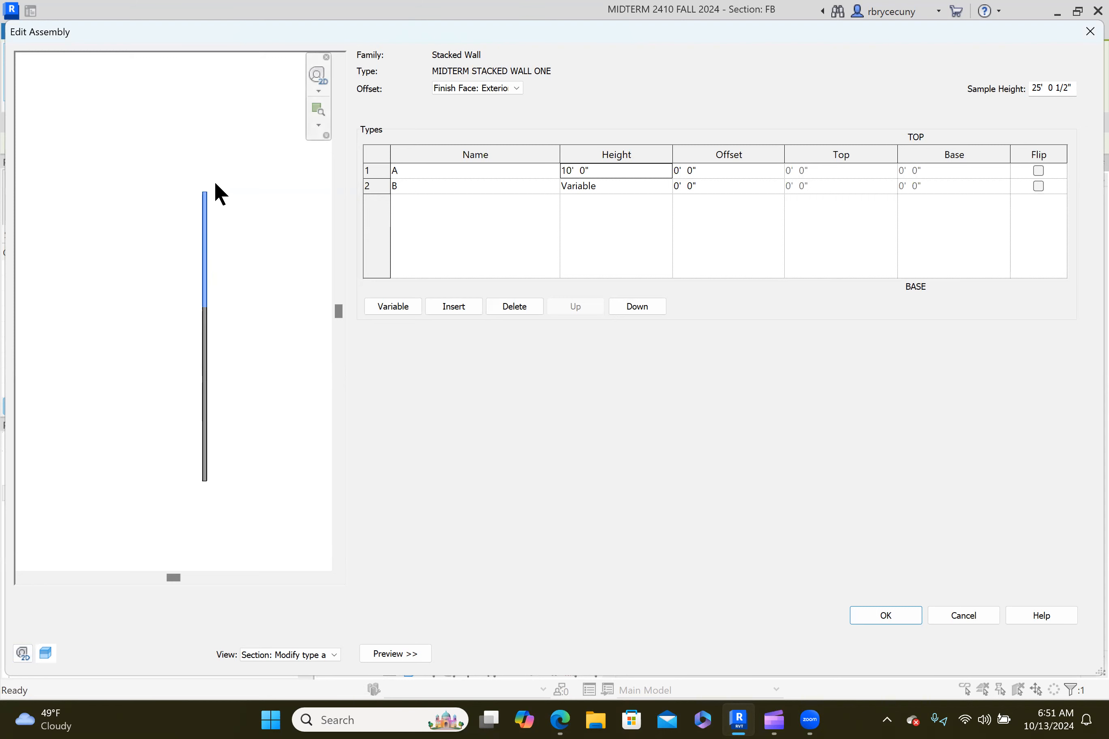
{"action": "left_click", "coordinate": [884, 614]}
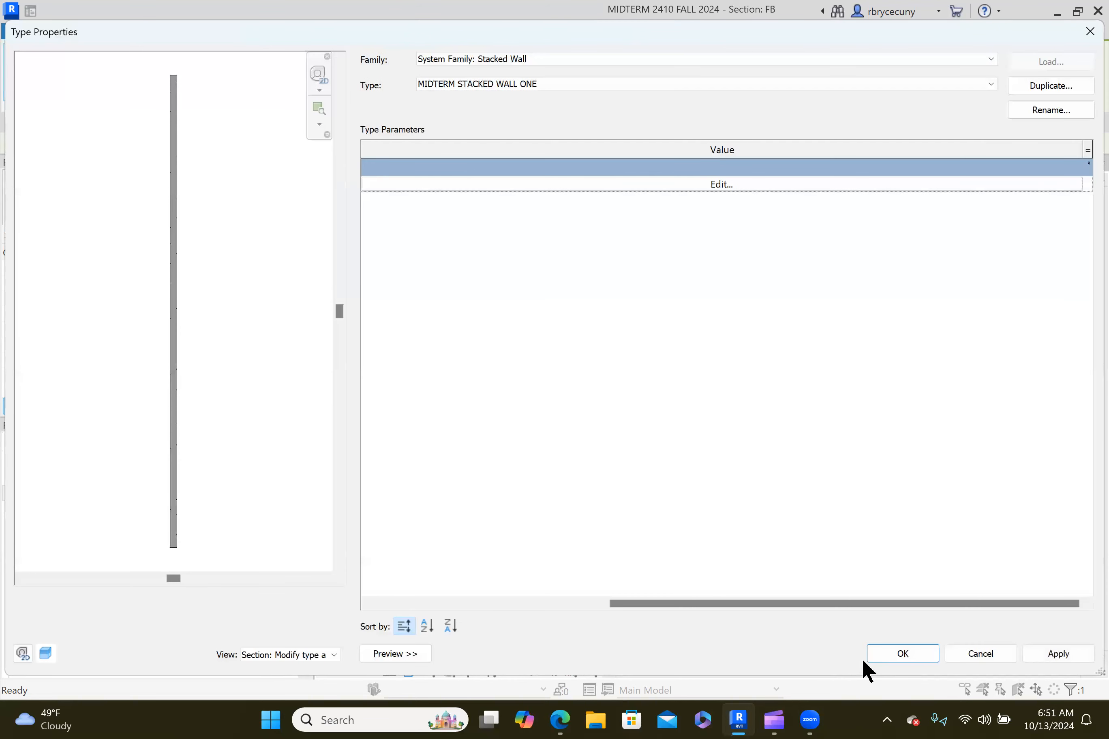
{"action": "left_click", "coordinate": [897, 656]}
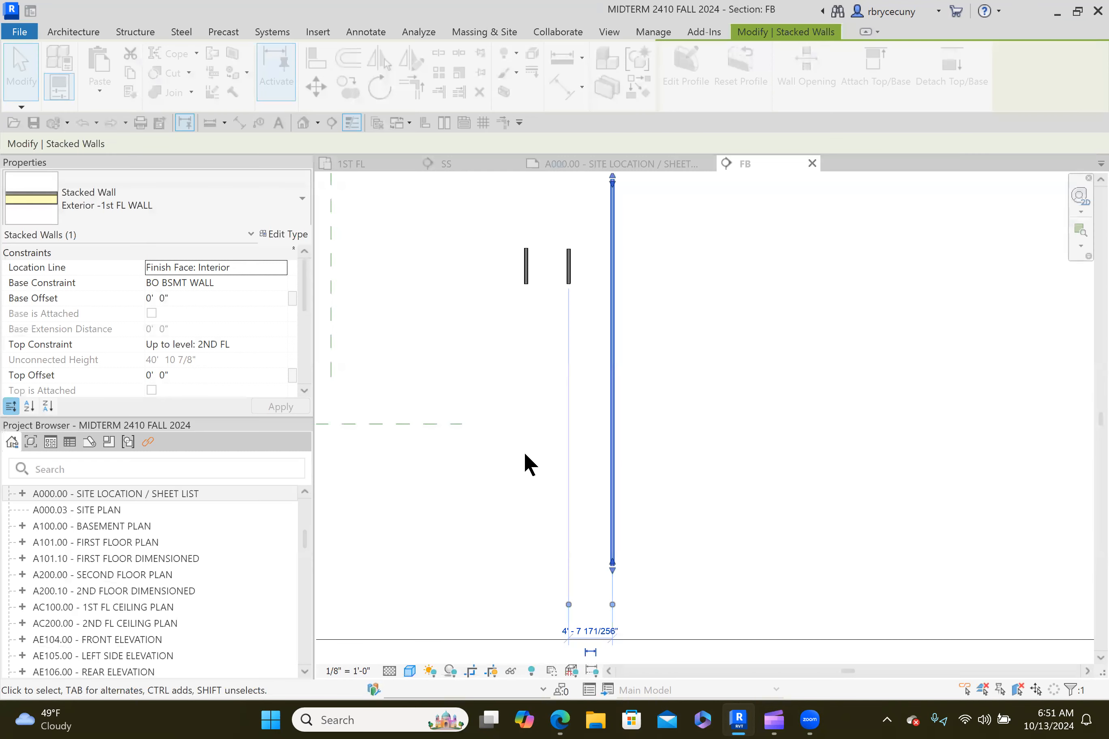
Check the types assigned to the placed stacked wall and to the first sample wall in section FB.
{"action": "key", "text": "Escape"}
{"action": "scroll", "coordinate": [611, 534], "scroll_direction": "up", "scroll_amount": 2}
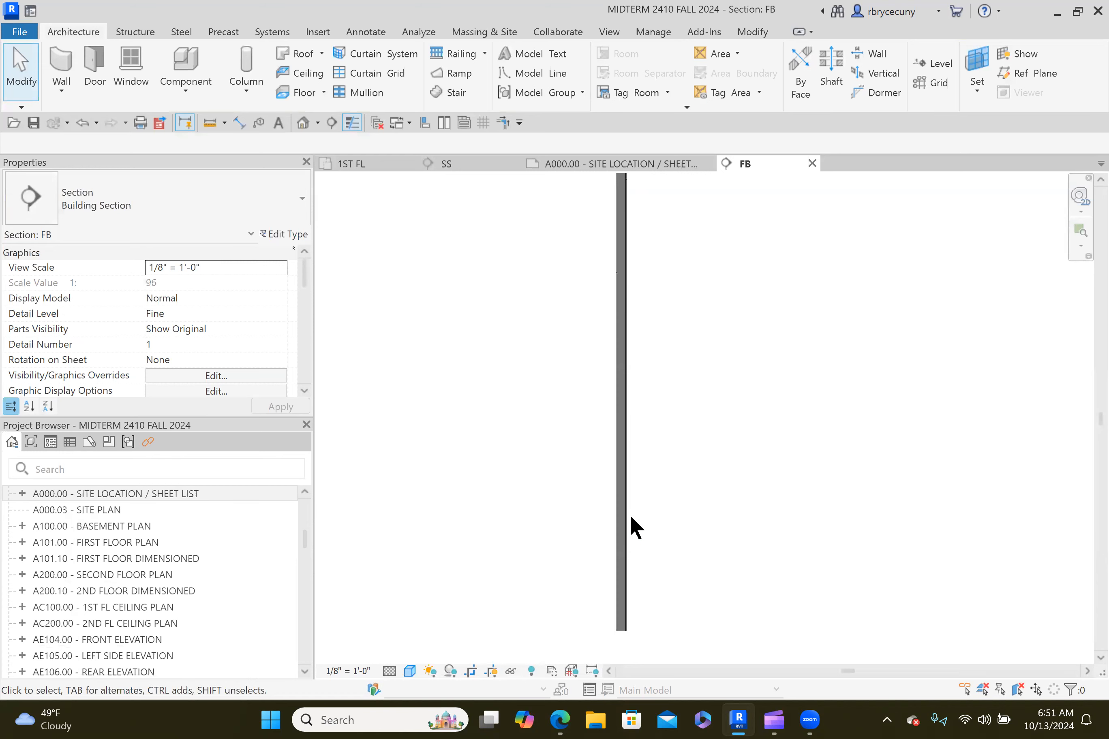
{"action": "left_click", "coordinate": [629, 519]}
{"action": "scroll", "coordinate": [634, 518], "scroll_direction": "down", "scroll_amount": 2}
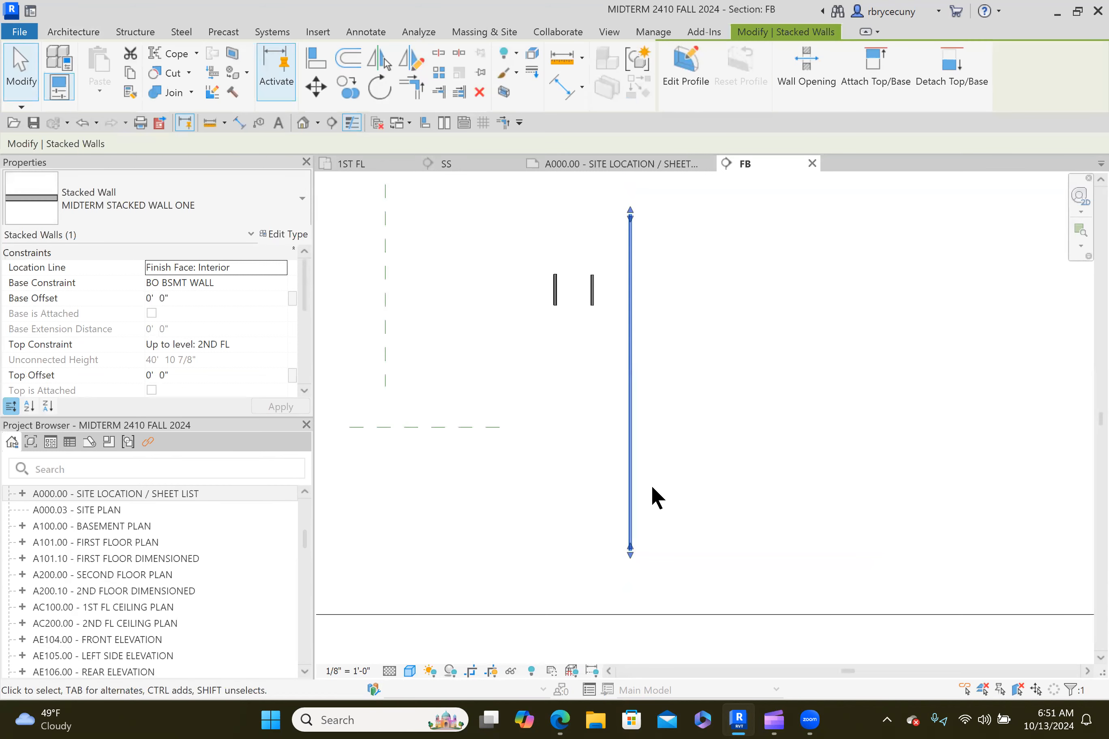
{"action": "key", "text": "Escape"}
{"action": "left_click", "coordinate": [560, 283]}
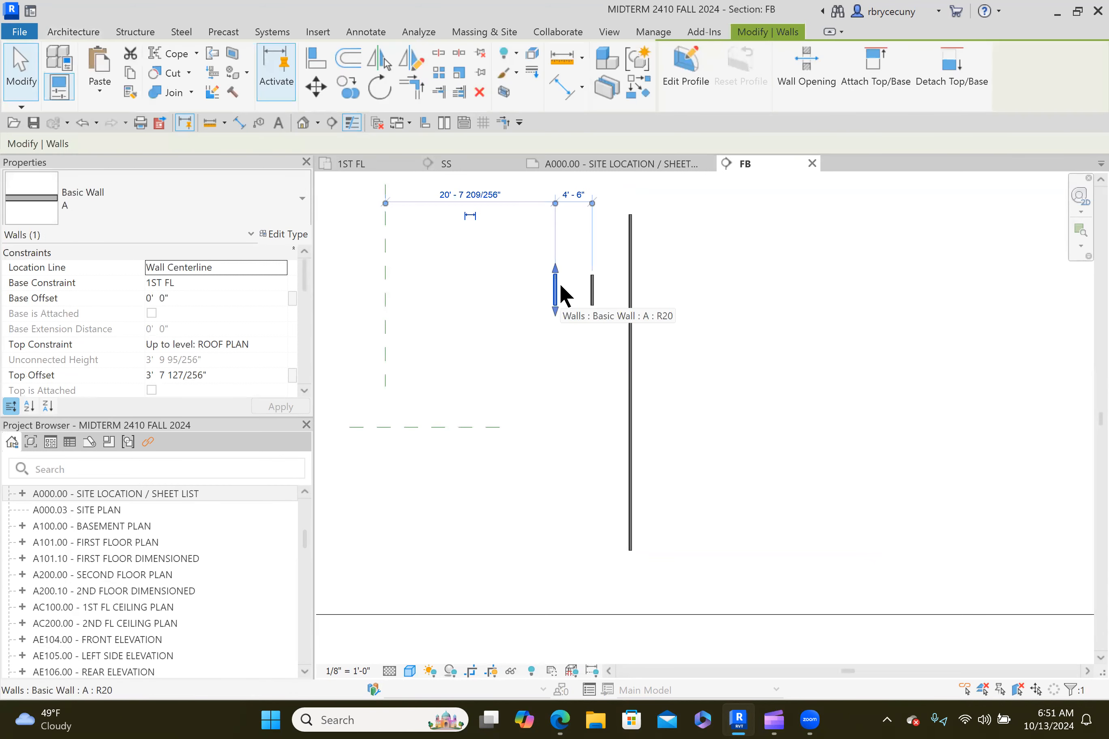
Copy sample wall B about 2' toward the stacked wall, level with the original.
{"action": "left_click", "coordinate": [592, 286]}
{"action": "scroll", "coordinate": [592, 289], "scroll_direction": "up", "scroll_amount": 2}
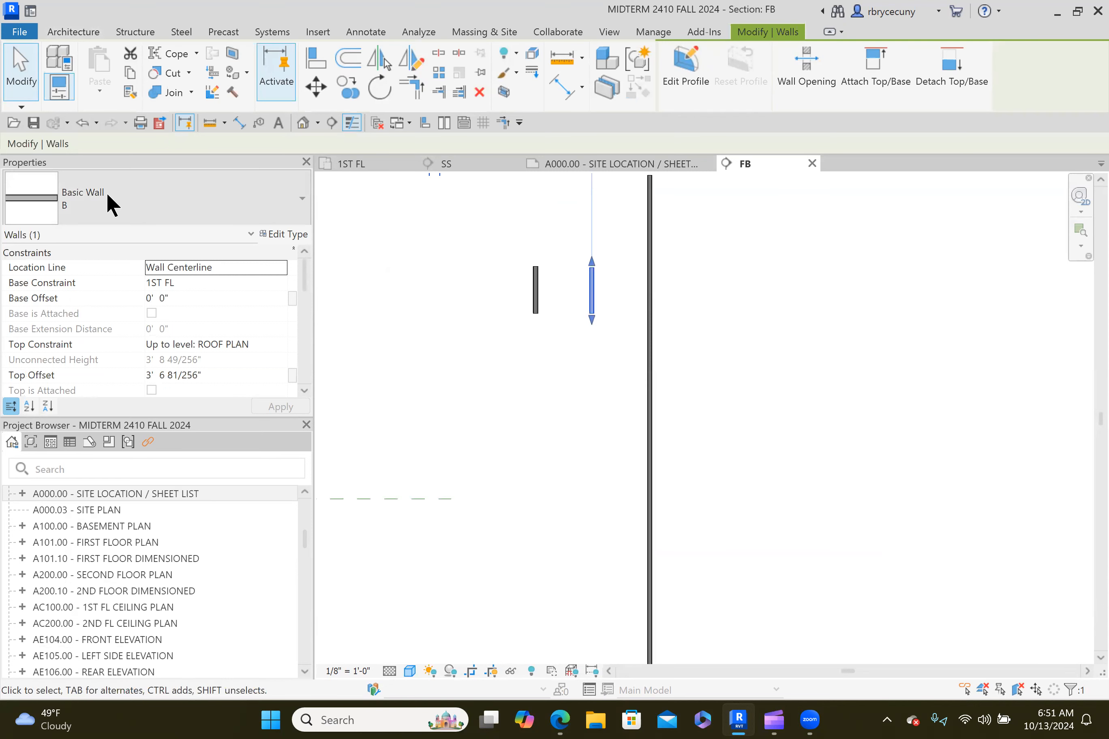
{"action": "left_click", "coordinate": [348, 95]}
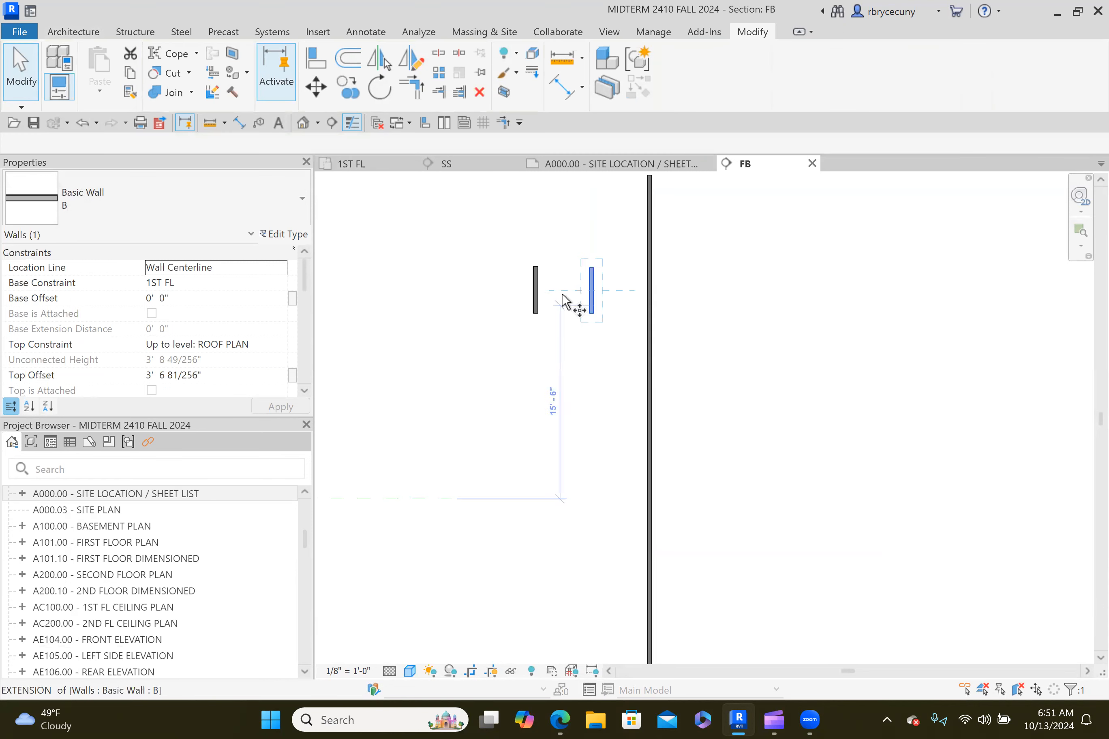
{"action": "scroll", "coordinate": [572, 300], "scroll_direction": "up", "scroll_amount": 1}
{"action": "left_click", "coordinate": [597, 289]}
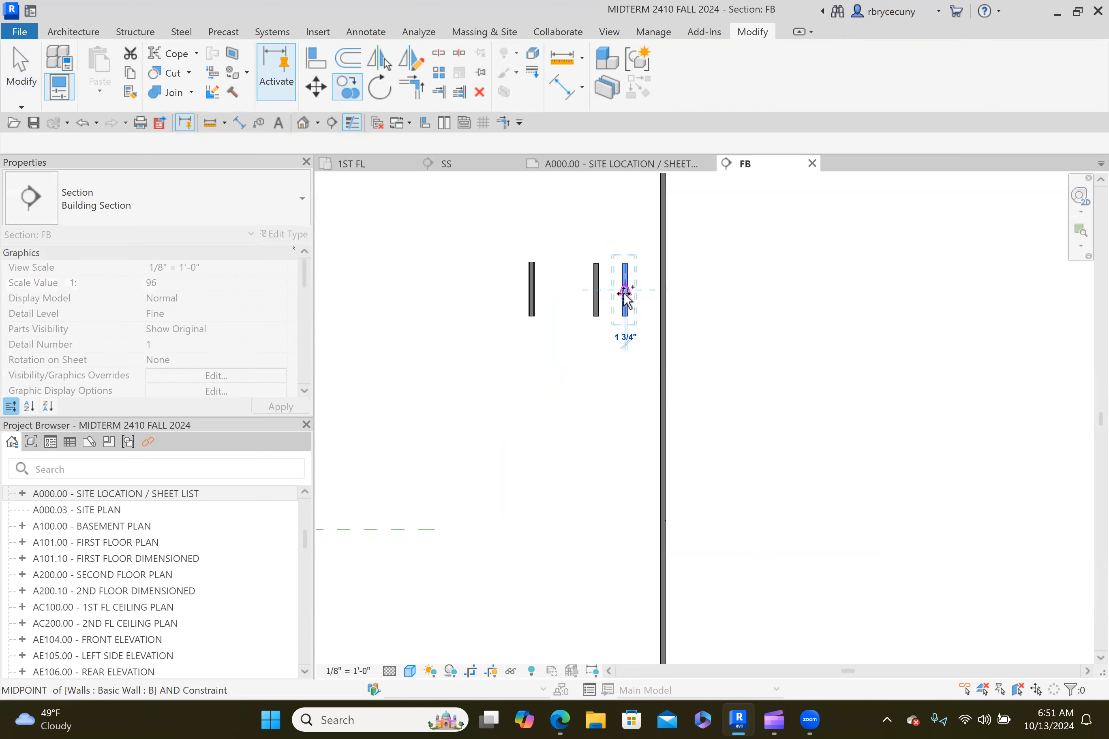
{"action": "left_click", "coordinate": [627, 289]}
{"action": "key", "text": "Escape"}
Duplicate the copied wall's type under the name C and apply it to that wall.
{"action": "left_click", "coordinate": [627, 301]}
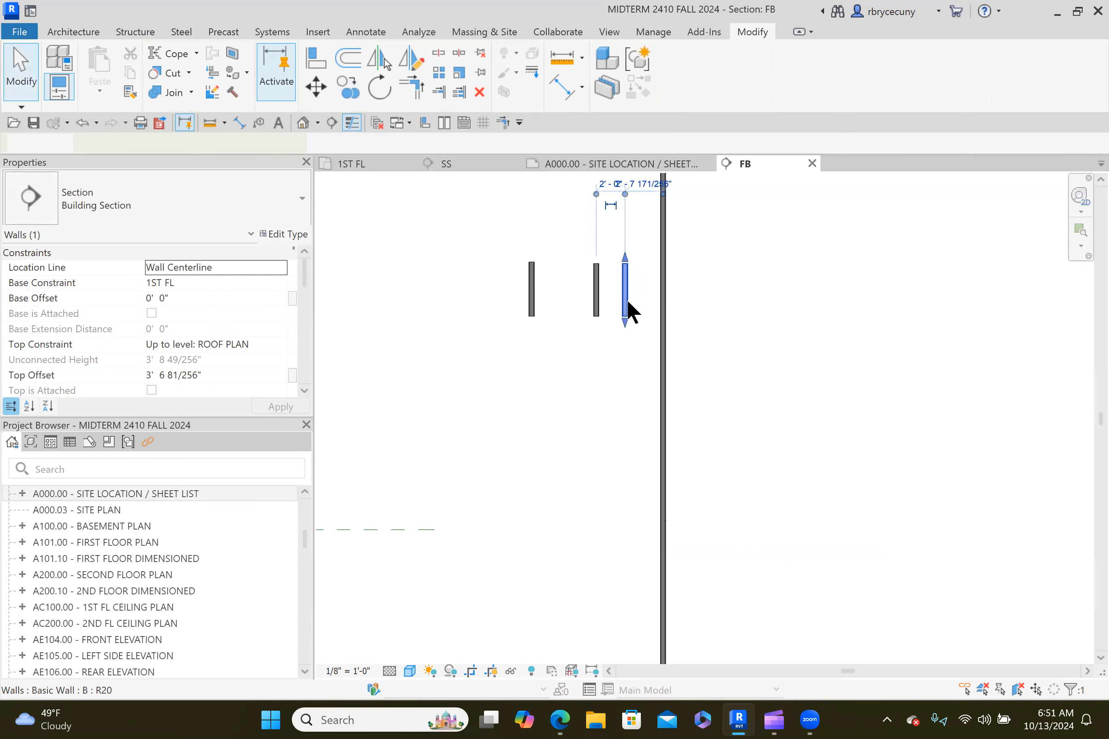
{"action": "left_click", "coordinate": [288, 234]}
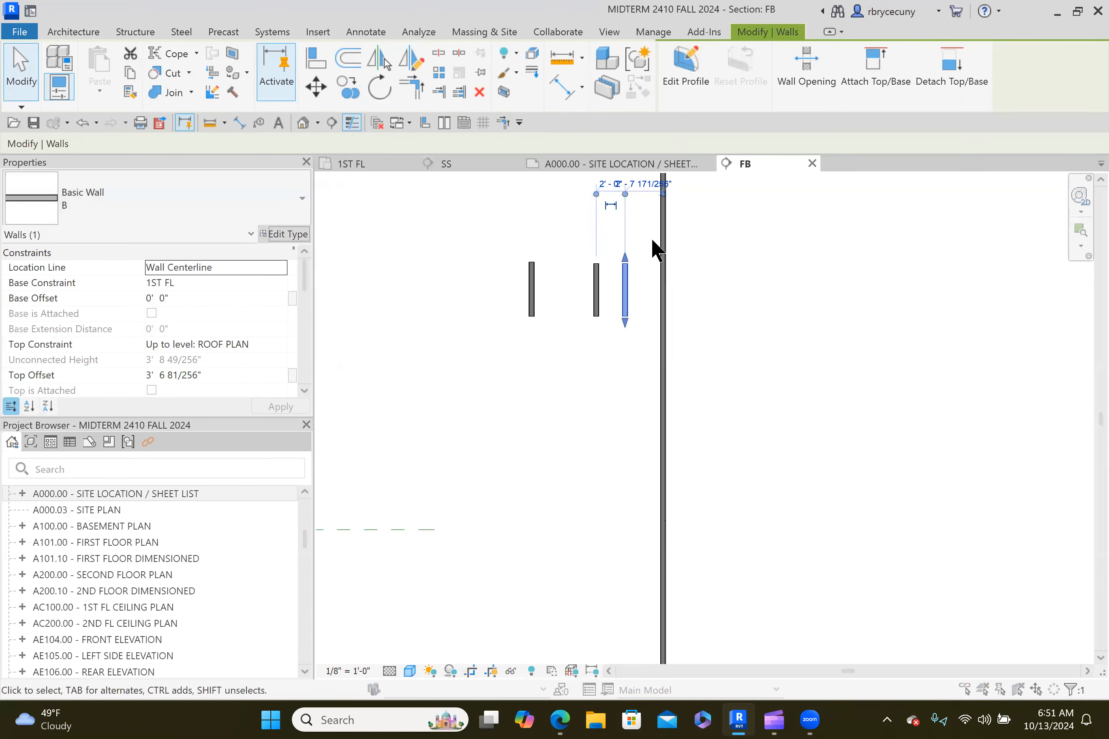
{"action": "left_click", "coordinate": [1044, 89]}
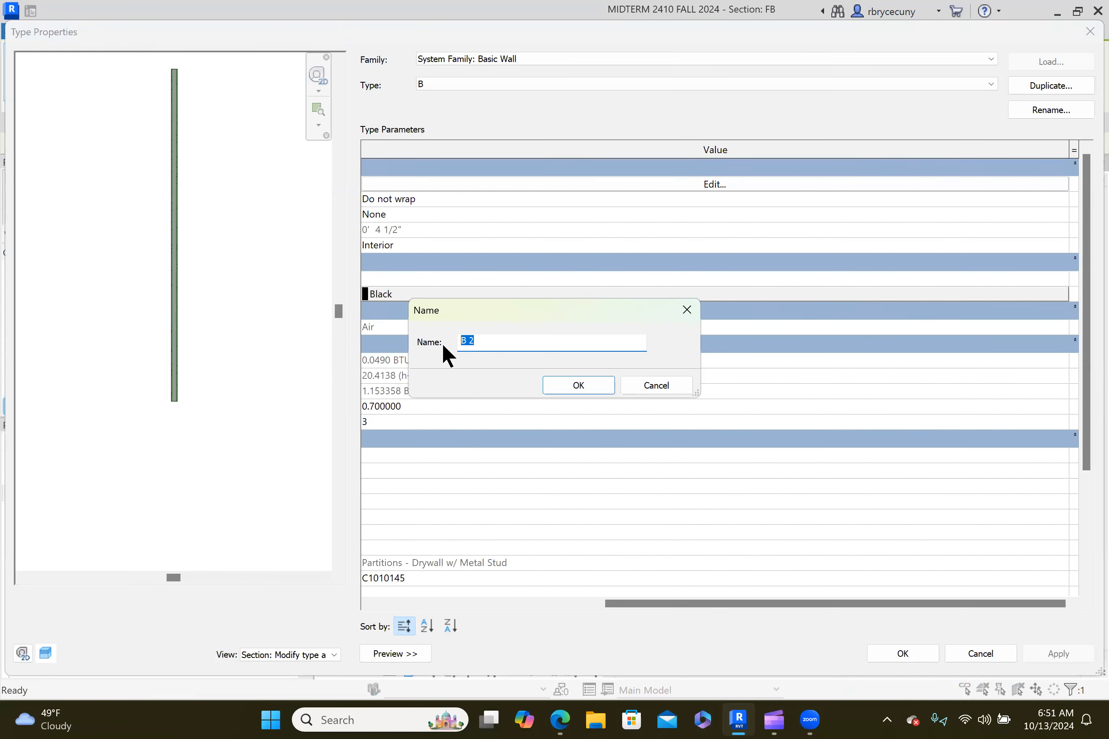
{"action": "left_click", "coordinate": [576, 383]}
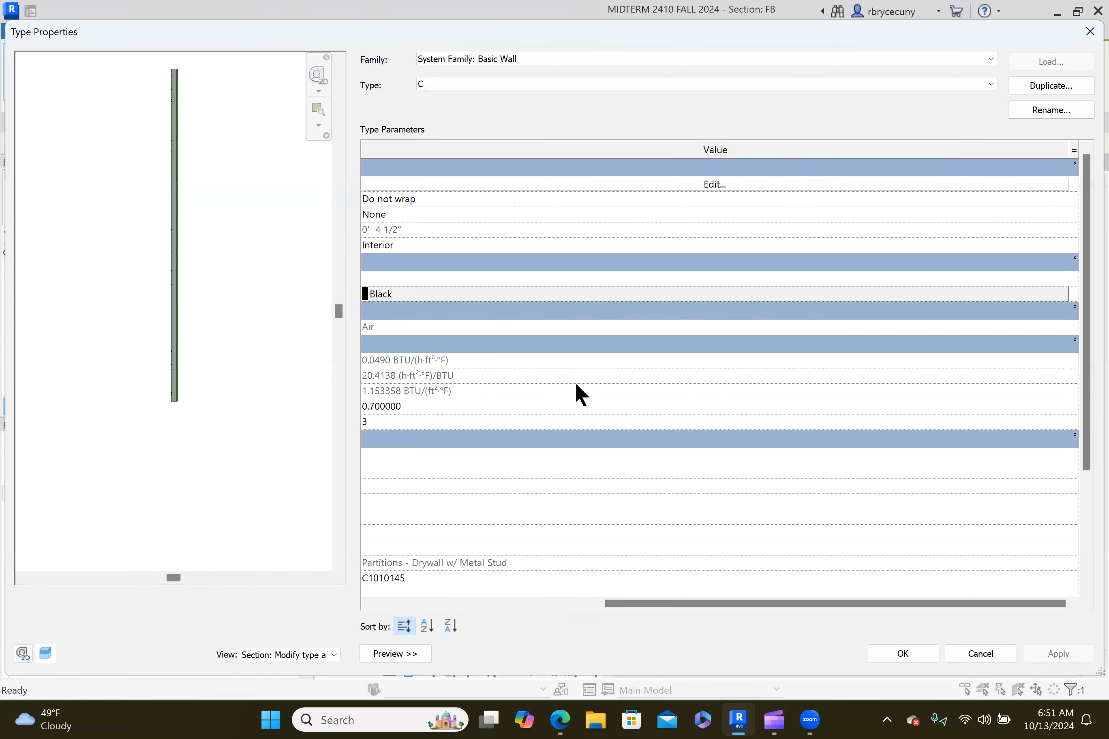
{"action": "left_click", "coordinate": [881, 649]}
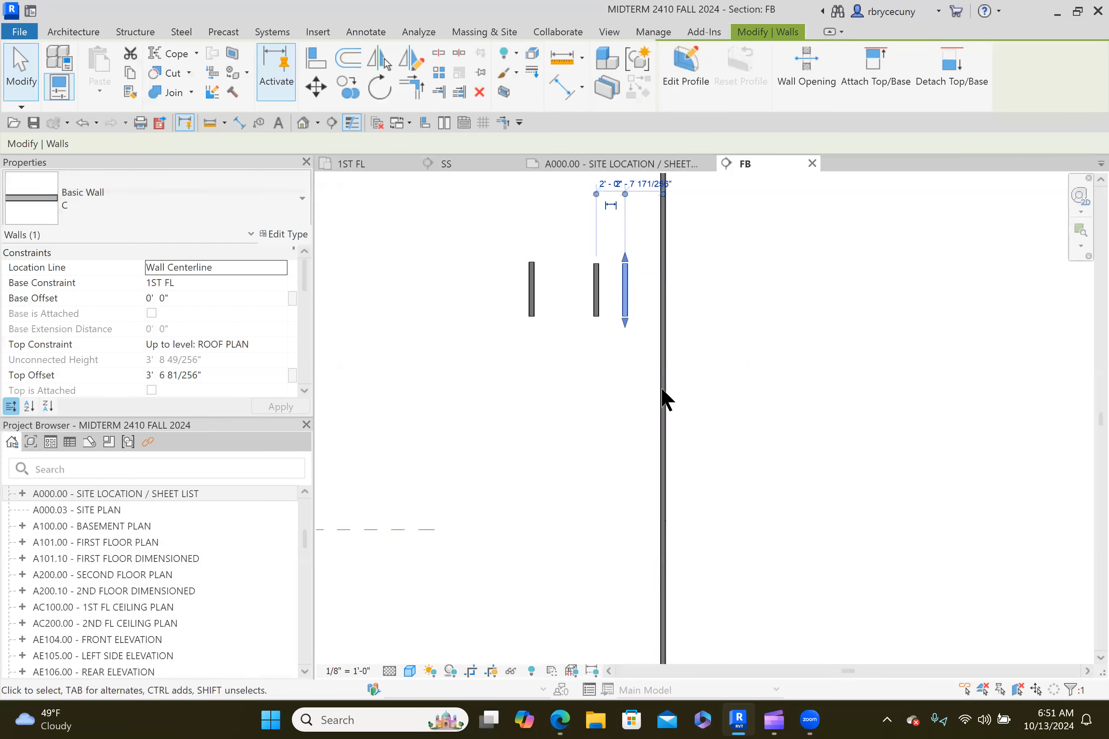
Edit the structure of MIDTERM STACKED WALL ONE and insert an additional wall type row beneath A.
{"action": "scroll", "coordinate": [743, 464], "scroll_direction": "down", "scroll_amount": 4}
{"action": "left_click", "coordinate": [669, 445]}
{"action": "left_click", "coordinate": [285, 234]}
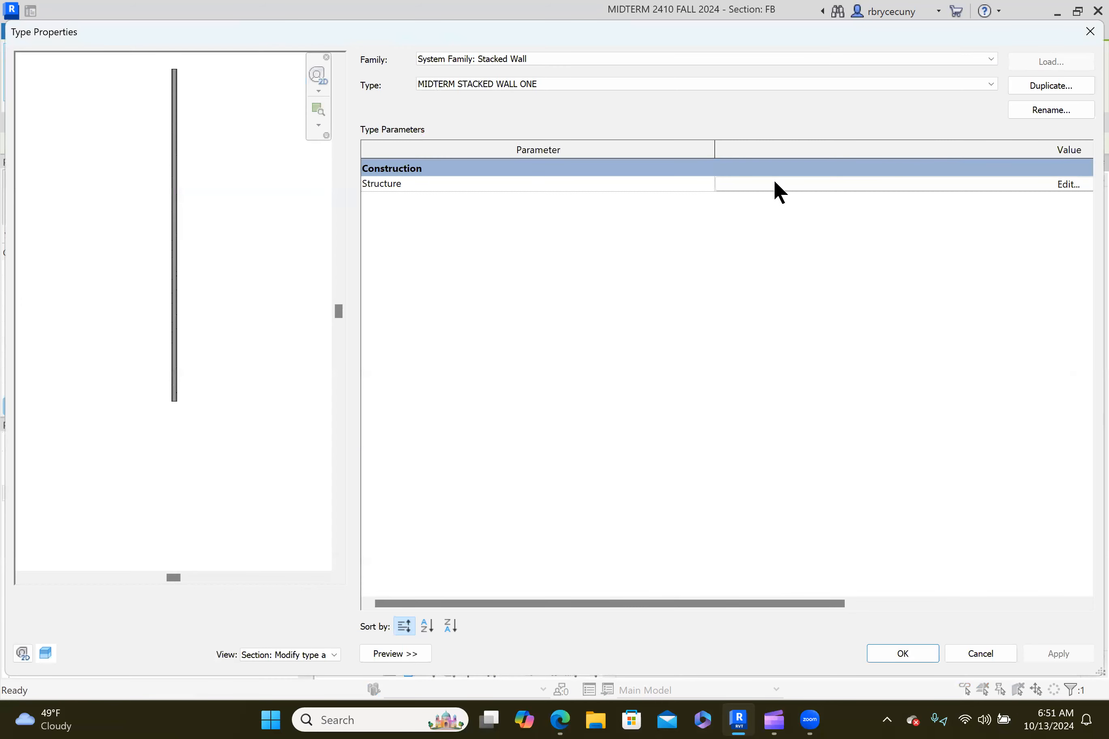
{"action": "left_click", "coordinate": [773, 181]}
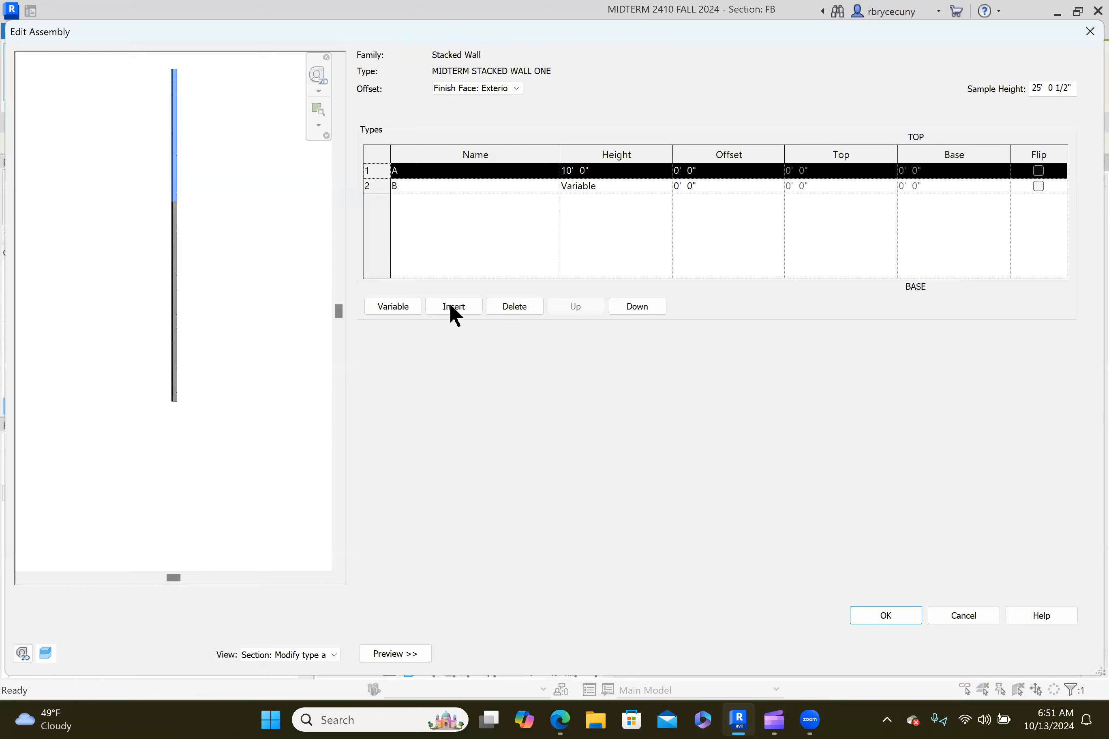
{"action": "left_click", "coordinate": [451, 307]}
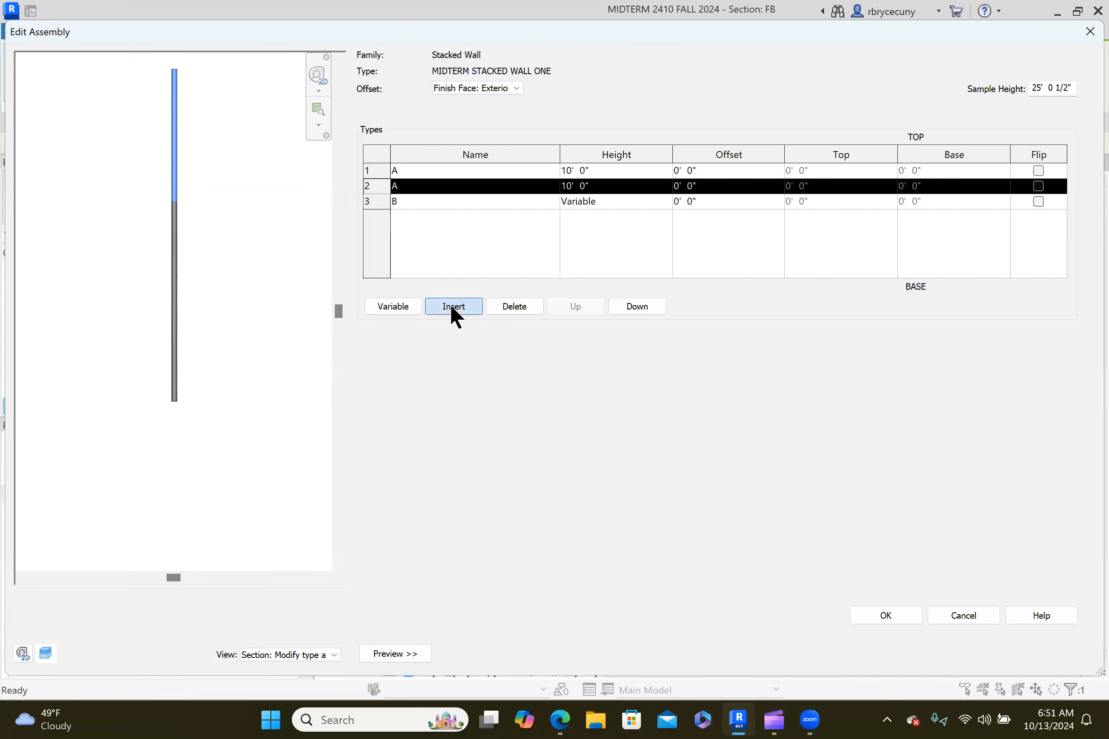
Replace wall type B in the stacked assembly's base row with C.
{"action": "left_click", "coordinate": [404, 202]}
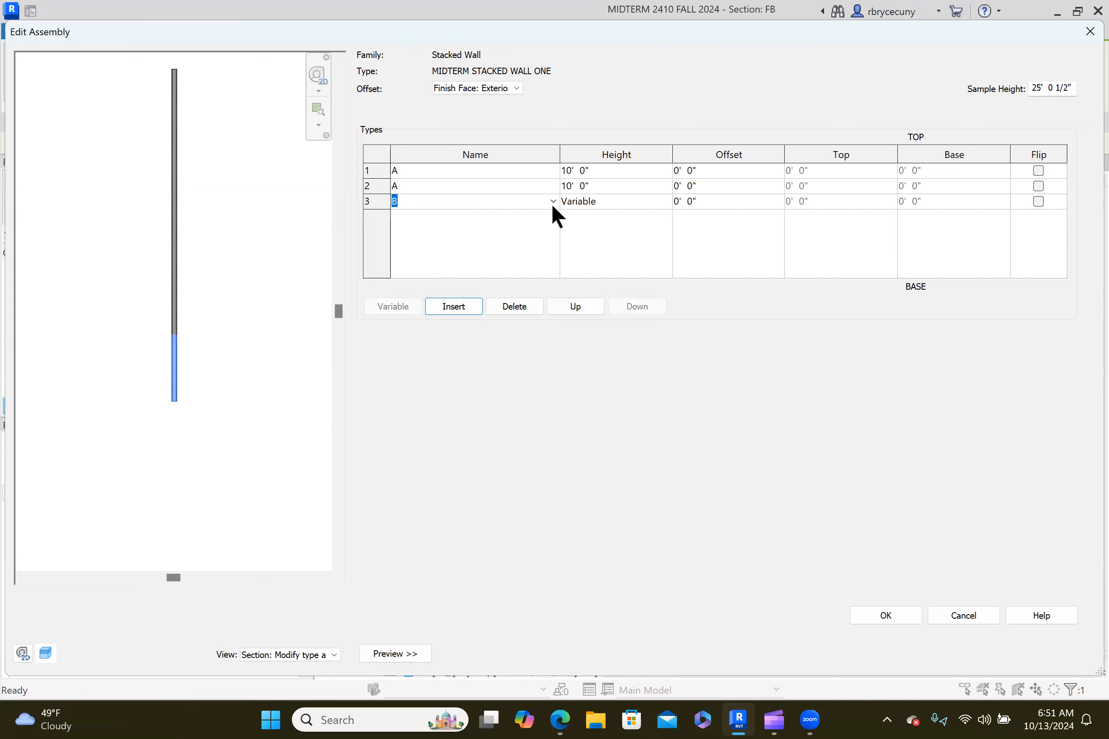
{"action": "left_click", "coordinate": [552, 201]}
{"action": "scroll", "coordinate": [407, 230], "scroll_direction": "down", "scroll_amount": 3}
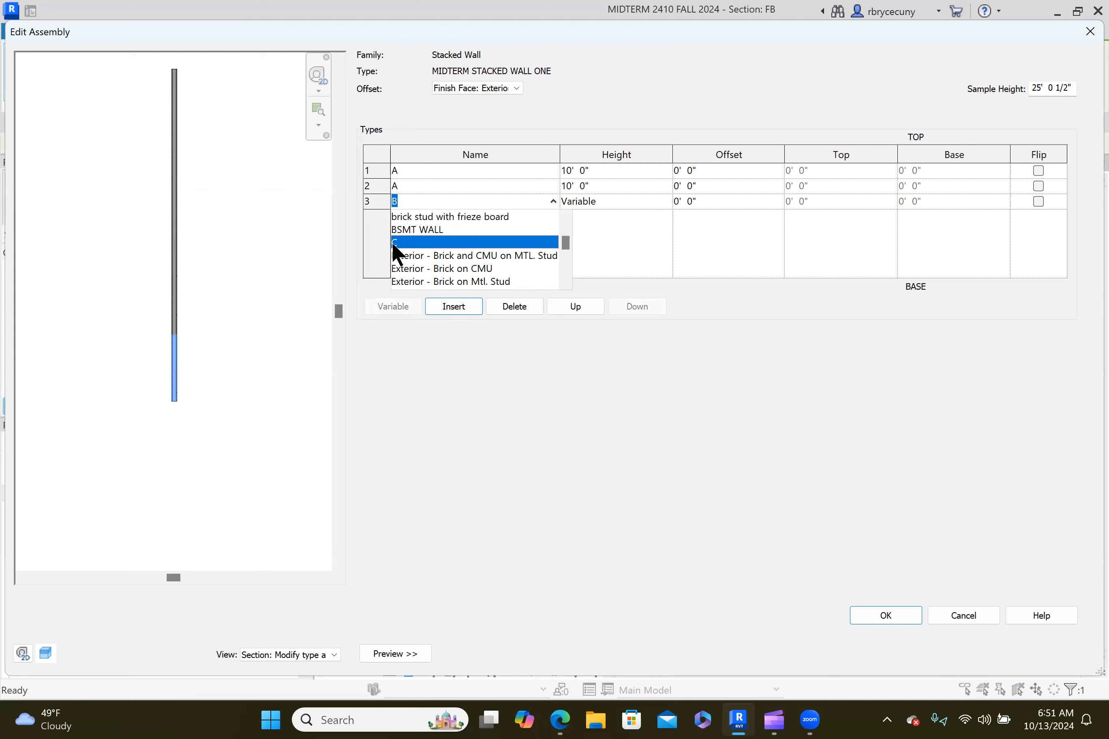
{"action": "left_click", "coordinate": [395, 242]}
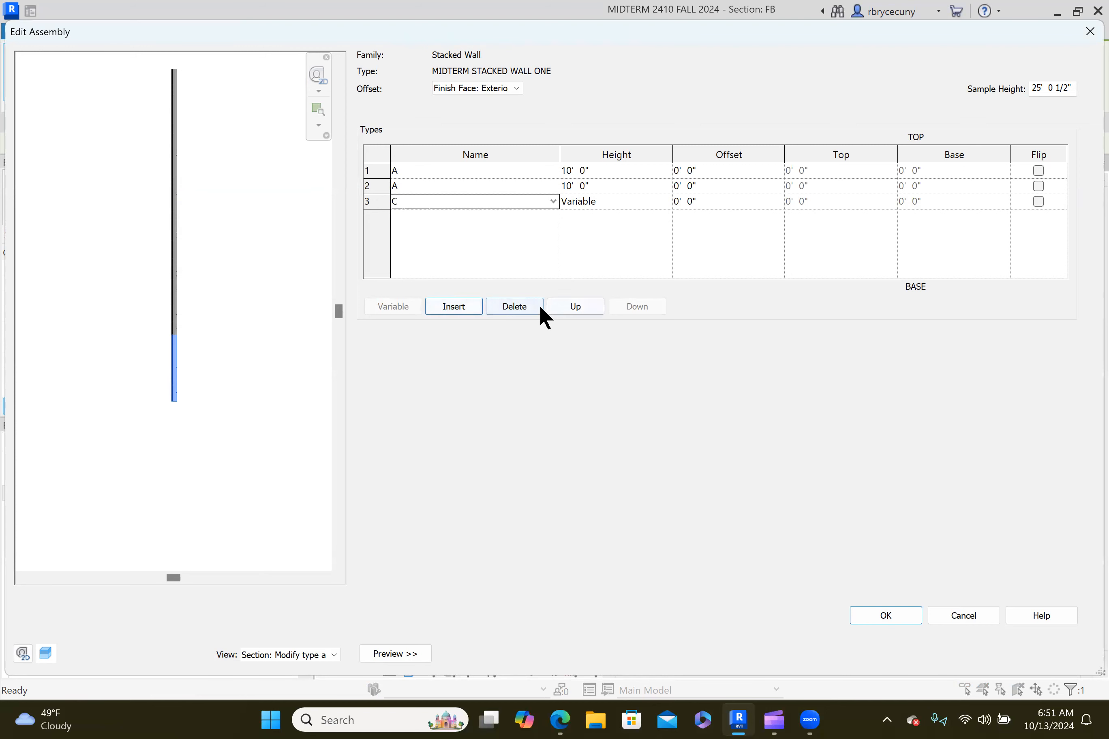
Change the middle row of the stacked wall assembly from type A to type B.
{"action": "scroll", "coordinate": [203, 360], "scroll_direction": "up", "scroll_amount": 2}
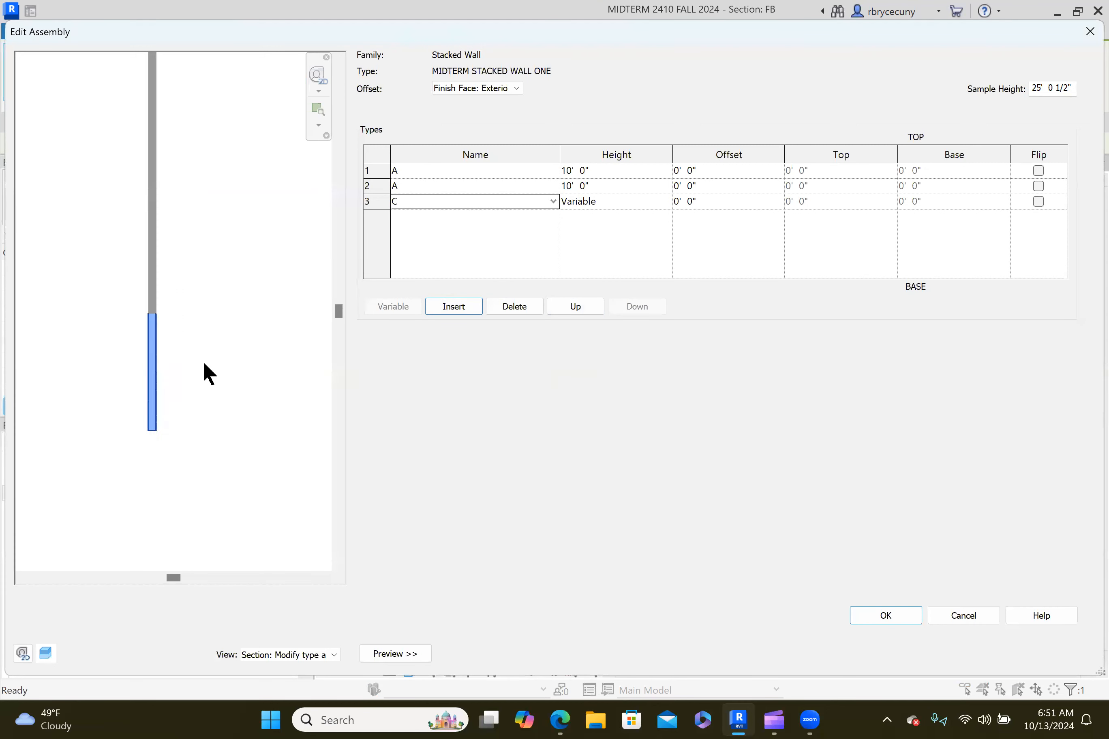
{"action": "middle_click_drag", "start_coordinate": [203, 360], "coordinate": [237, 440]}
{"action": "left_click", "coordinate": [376, 172]}
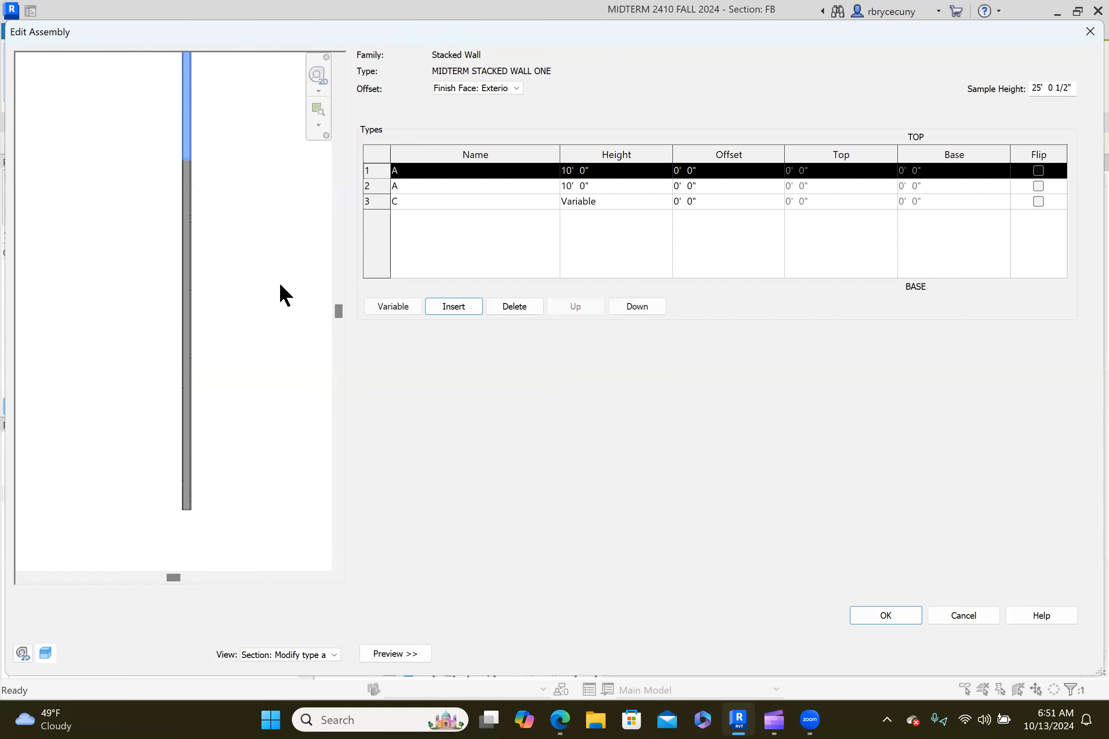
{"action": "scroll", "coordinate": [250, 213], "scroll_direction": "down", "scroll_amount": 2}
{"action": "middle_click_drag", "start_coordinate": [250, 213], "coordinate": [242, 272]}
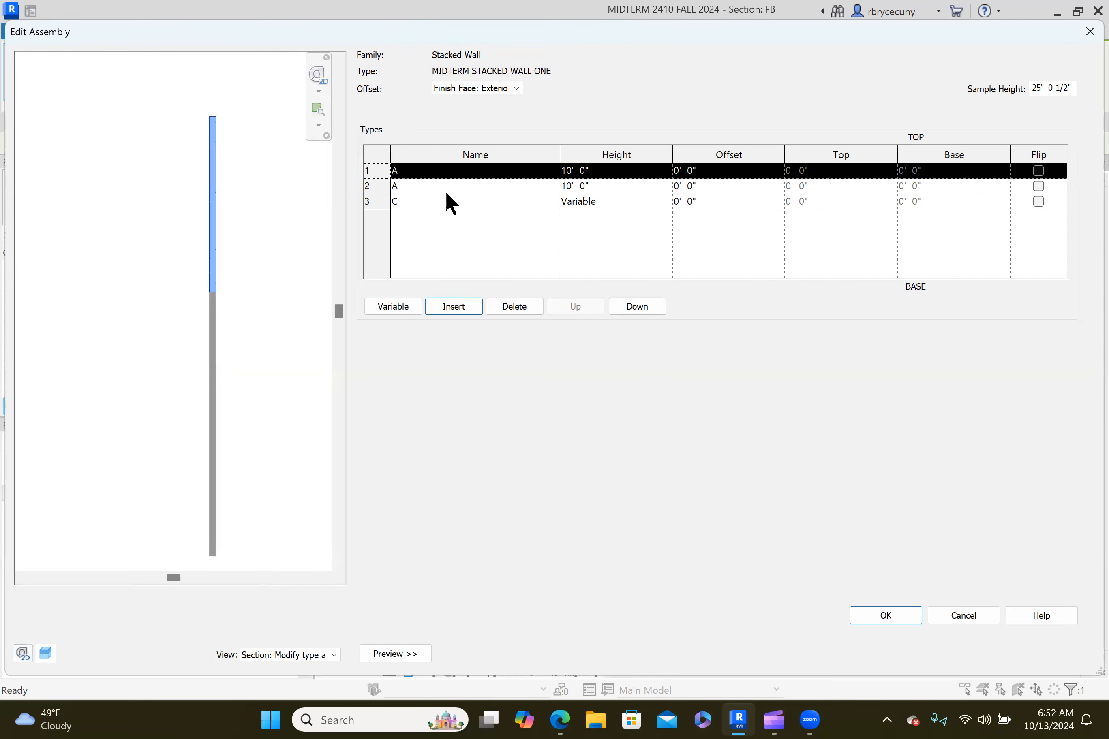
{"action": "left_click", "coordinate": [410, 187]}
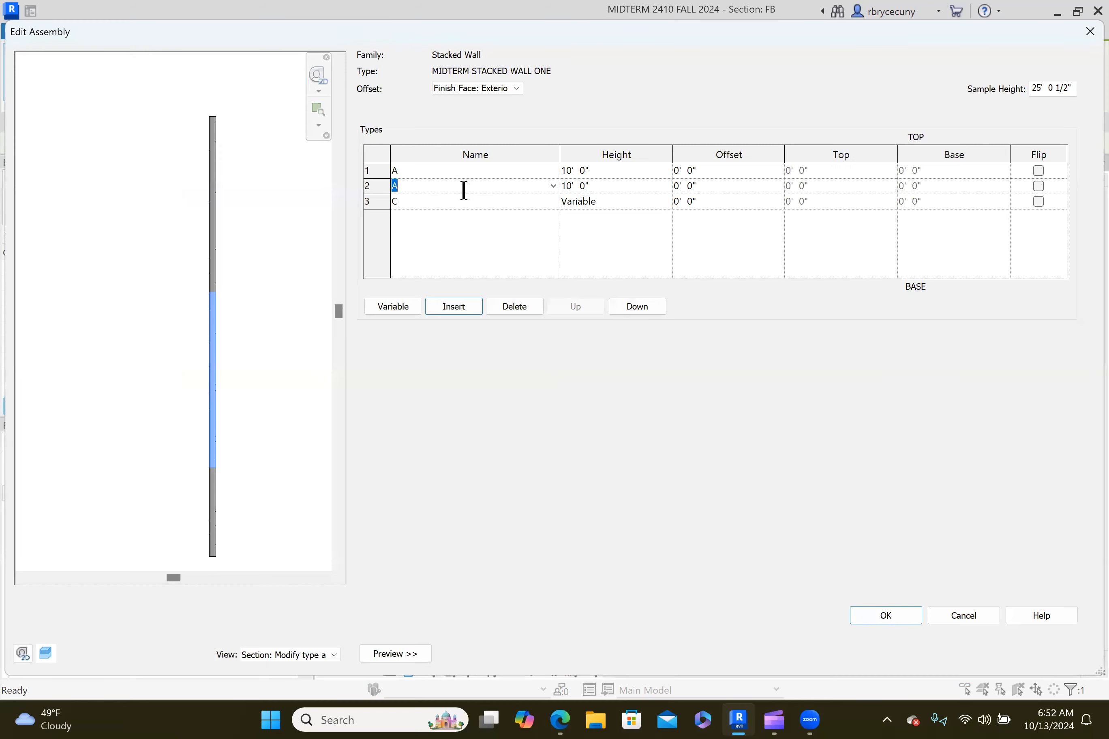
{"action": "left_click", "coordinate": [552, 185]}
{"action": "scroll", "coordinate": [421, 229], "scroll_direction": "down", "scroll_amount": 2}
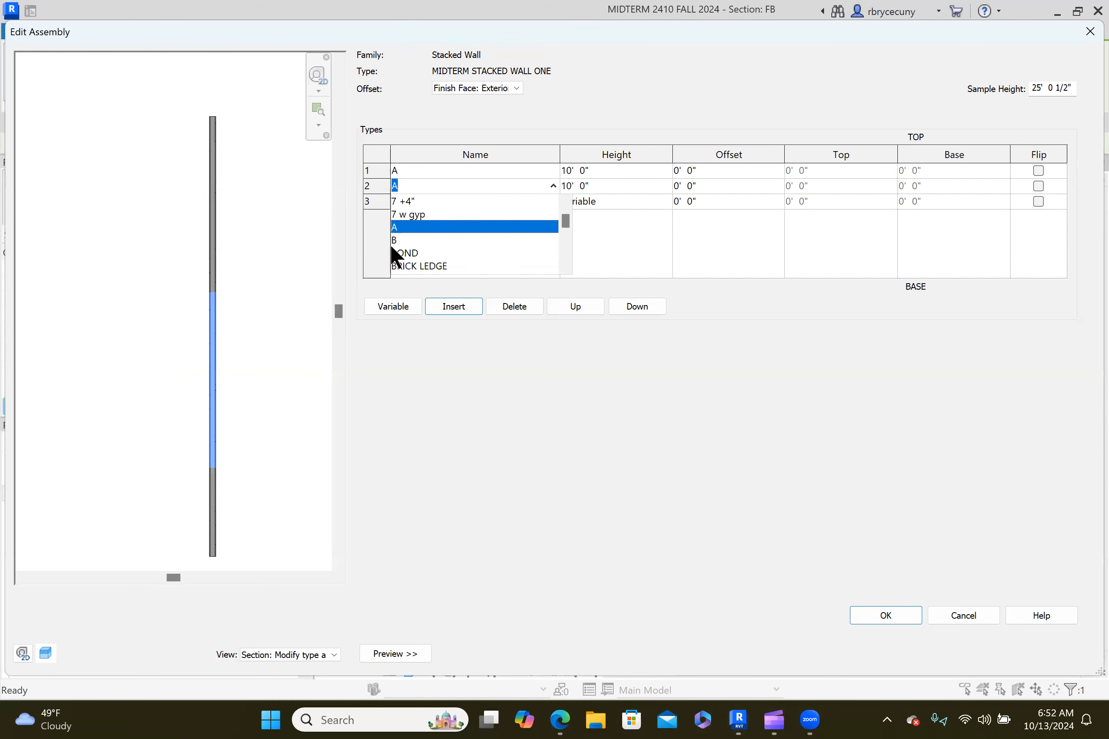
{"action": "left_click", "coordinate": [396, 240]}
Set the height of B in the stacked assembly to 5' and accept the assembly and type properties.
{"action": "left_click", "coordinate": [606, 188]}
{"action": "left_click_drag", "start_coordinate": [602, 188], "coordinate": [551, 184]}
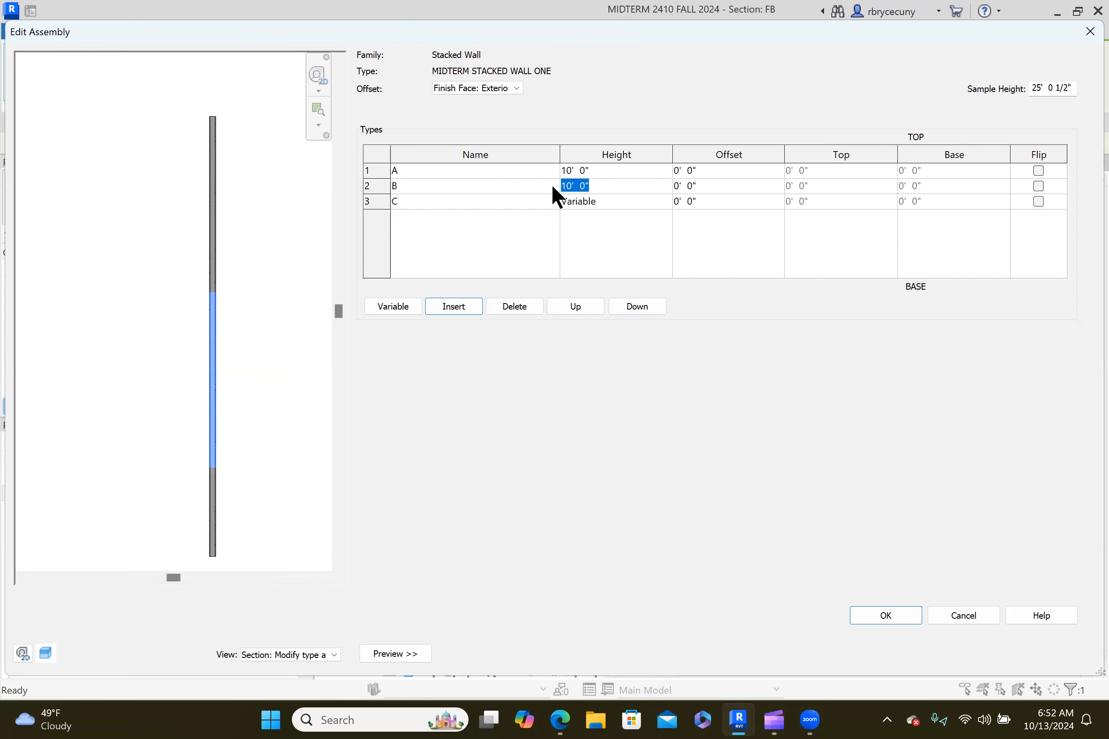
{"action": "type", "text": "5"}
{"action": "key", "text": "Tab"}
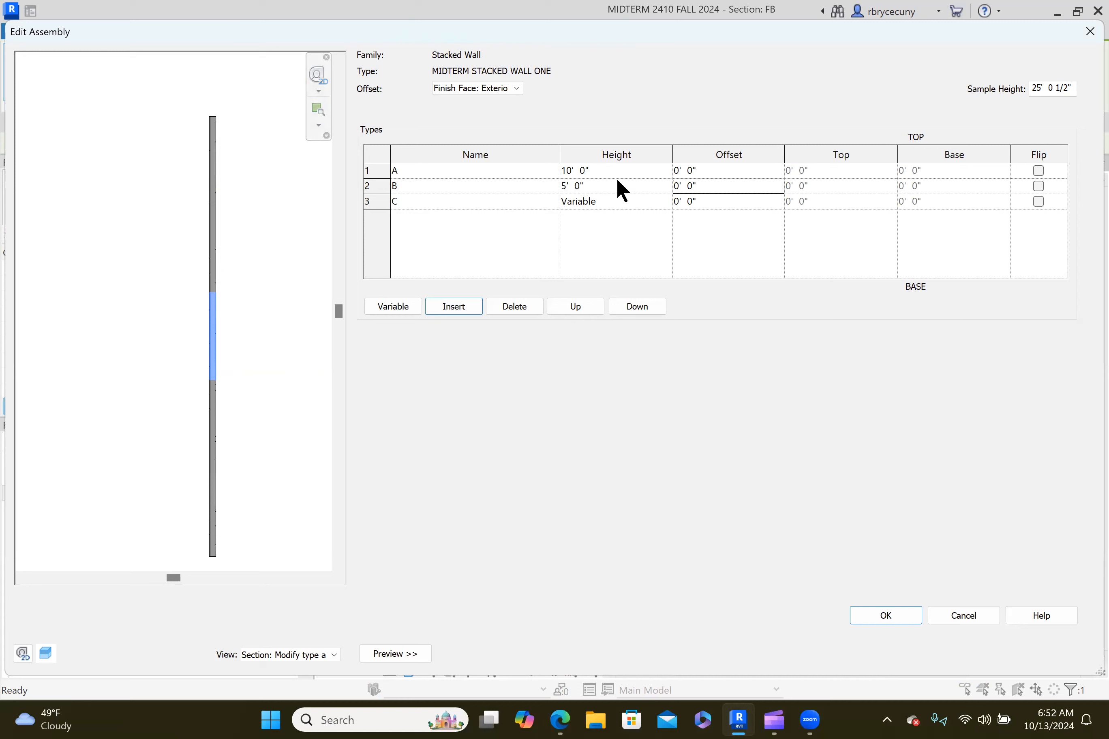
{"action": "scroll", "coordinate": [186, 429], "scroll_direction": "down", "scroll_amount": 1}
{"action": "middle_click_drag", "start_coordinate": [197, 433], "coordinate": [201, 374]}
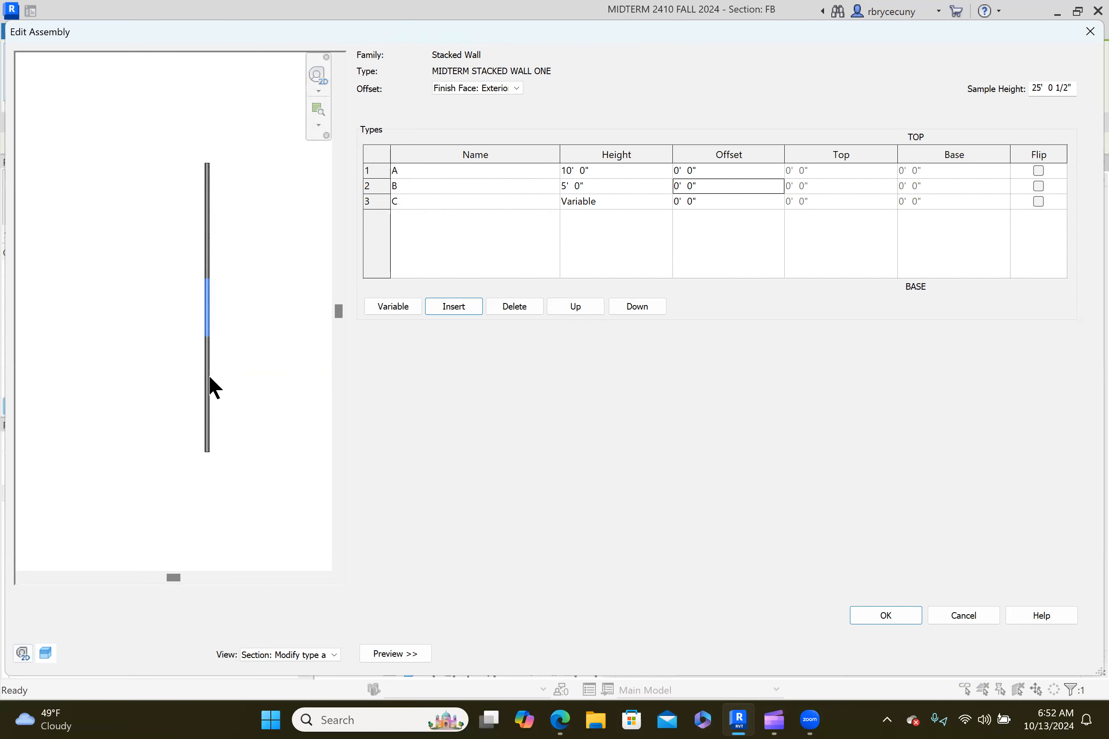
{"action": "scroll", "coordinate": [208, 376], "scroll_direction": "up", "scroll_amount": 1}
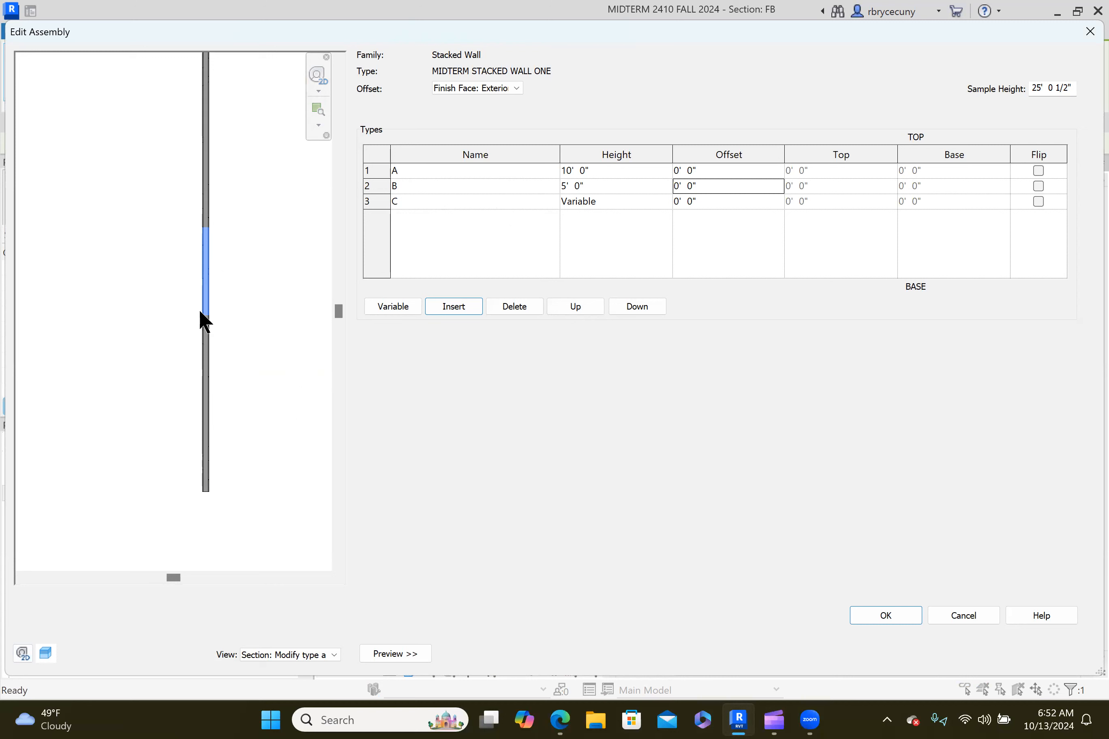
{"action": "scroll", "coordinate": [211, 372], "scroll_direction": "down", "scroll_amount": 1}
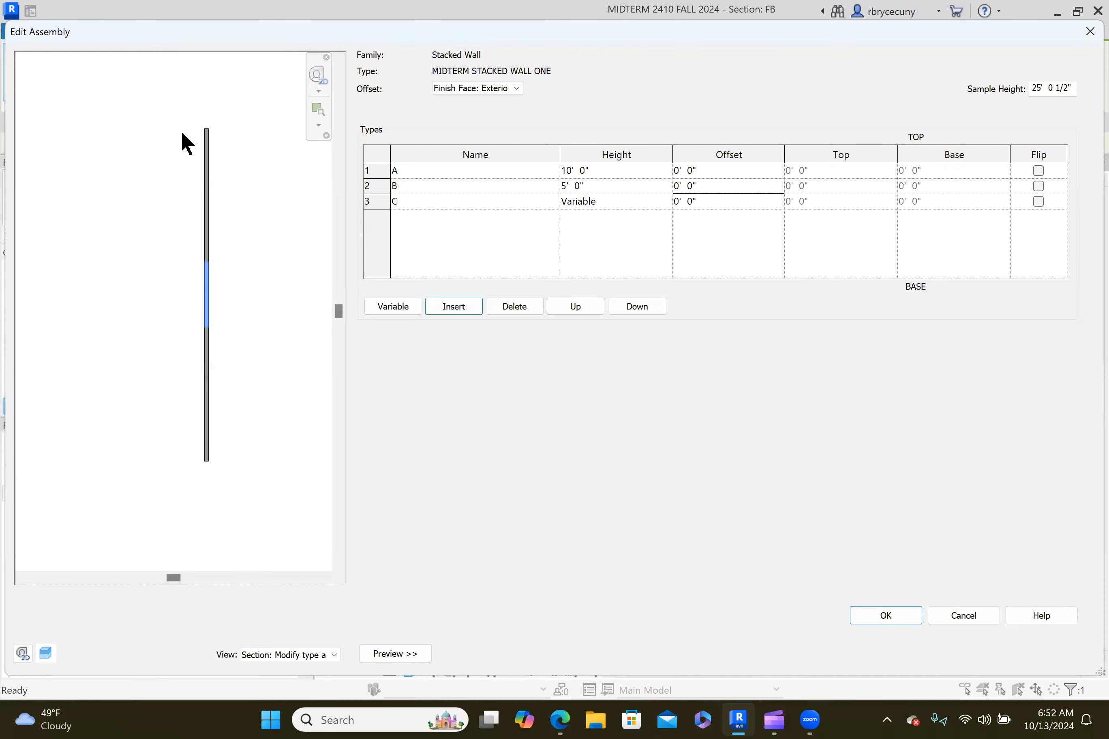
{"action": "left_click", "coordinate": [879, 618]}
{"action": "left_click", "coordinate": [891, 651]}
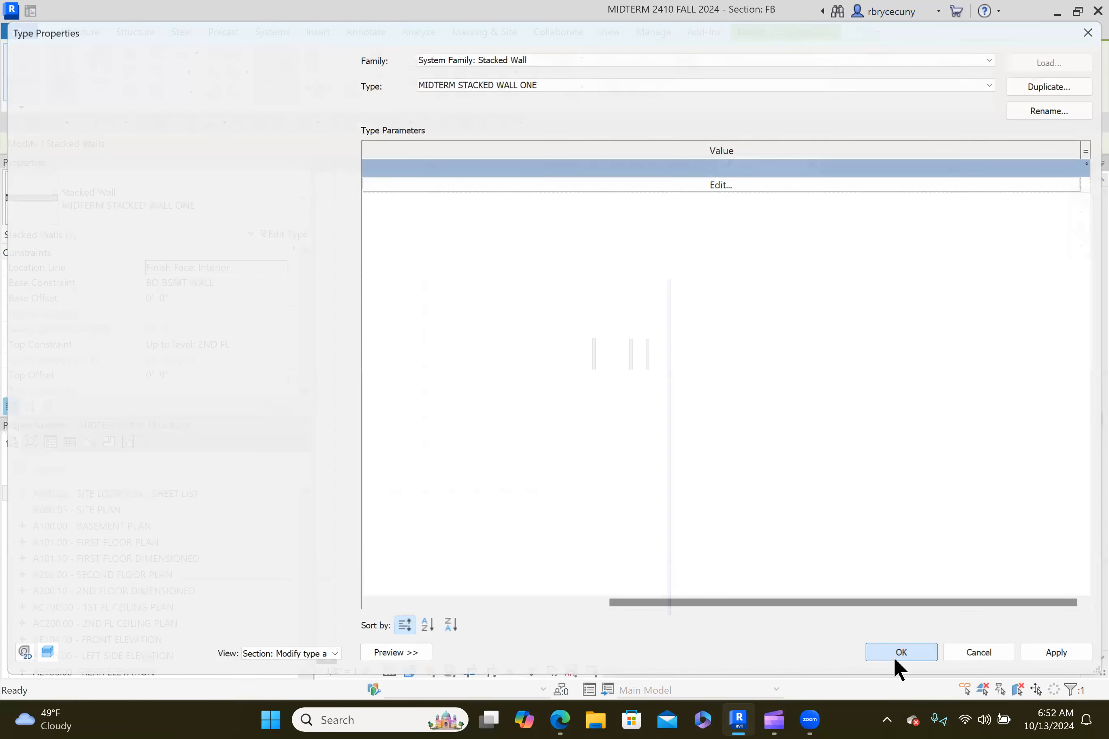
Open the structure of sample wall A's type and insert a new layer at its exterior side.
{"action": "scroll", "coordinate": [721, 473], "scroll_direction": "up", "scroll_amount": 2}
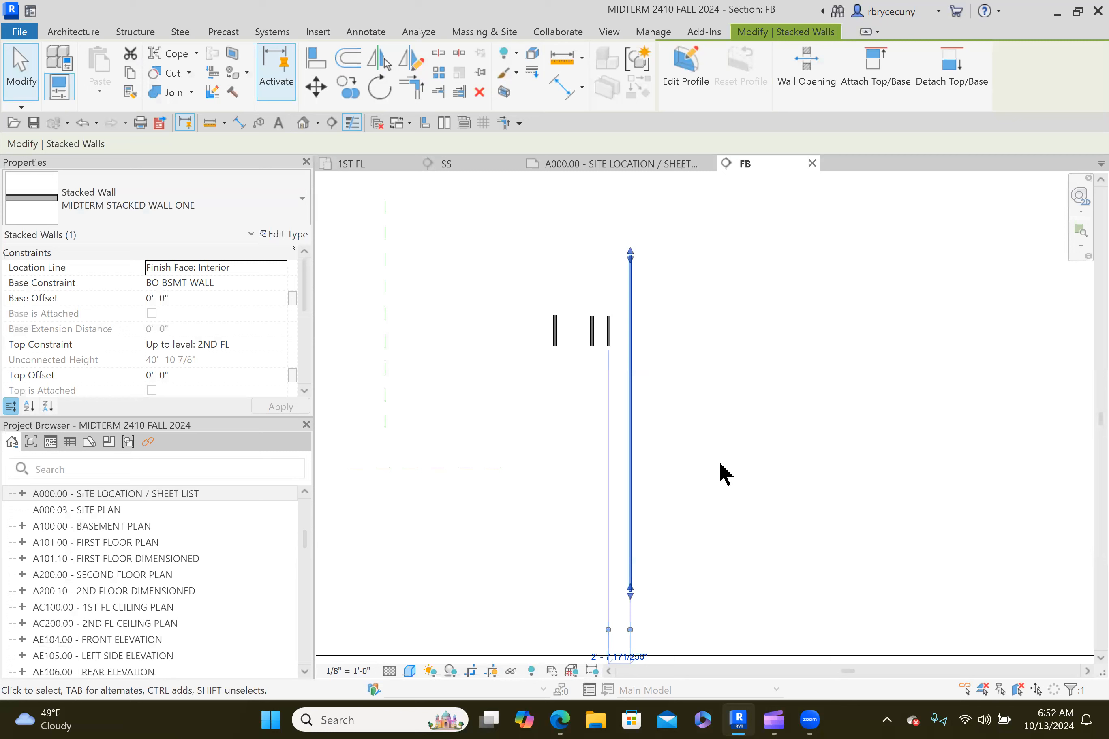
{"action": "scroll", "coordinate": [548, 335], "scroll_direction": "up", "scroll_amount": 4}
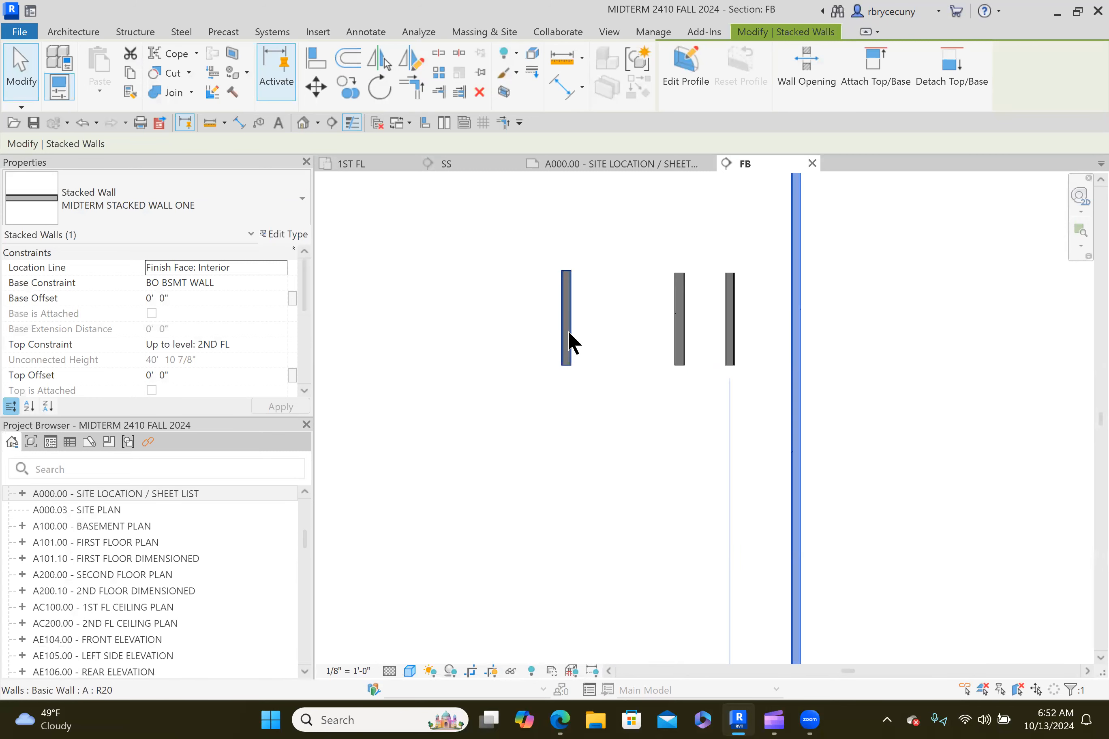
{"action": "left_click", "coordinate": [568, 331]}
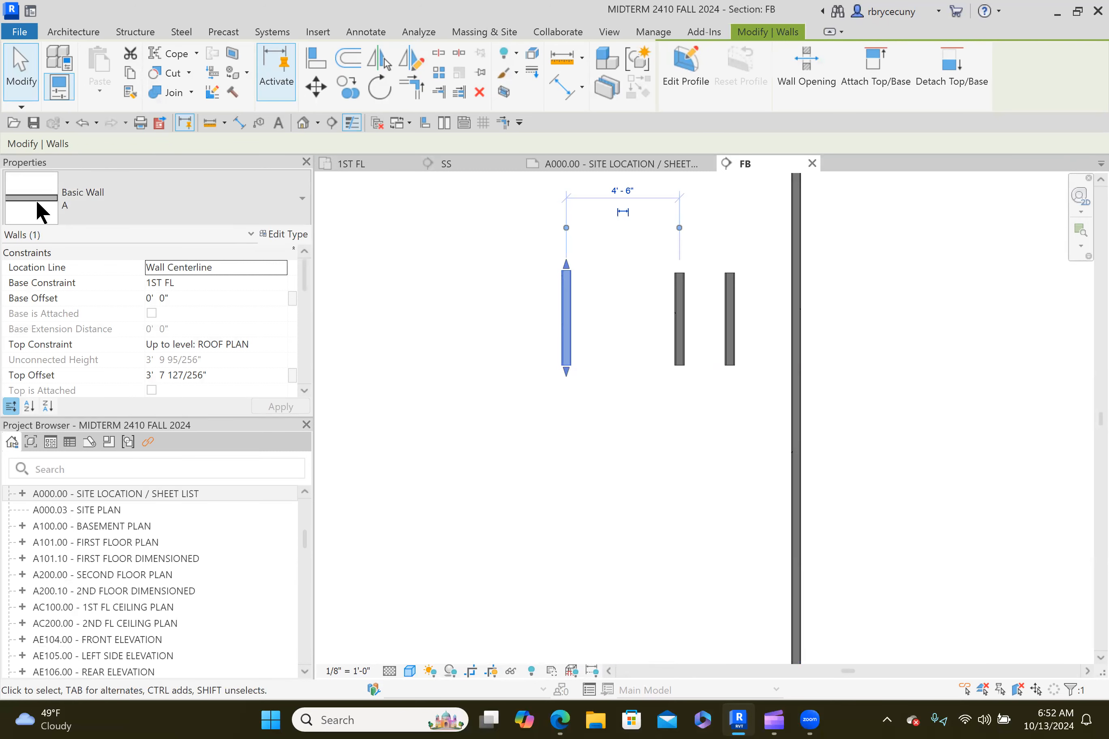
{"action": "left_click", "coordinate": [285, 234]}
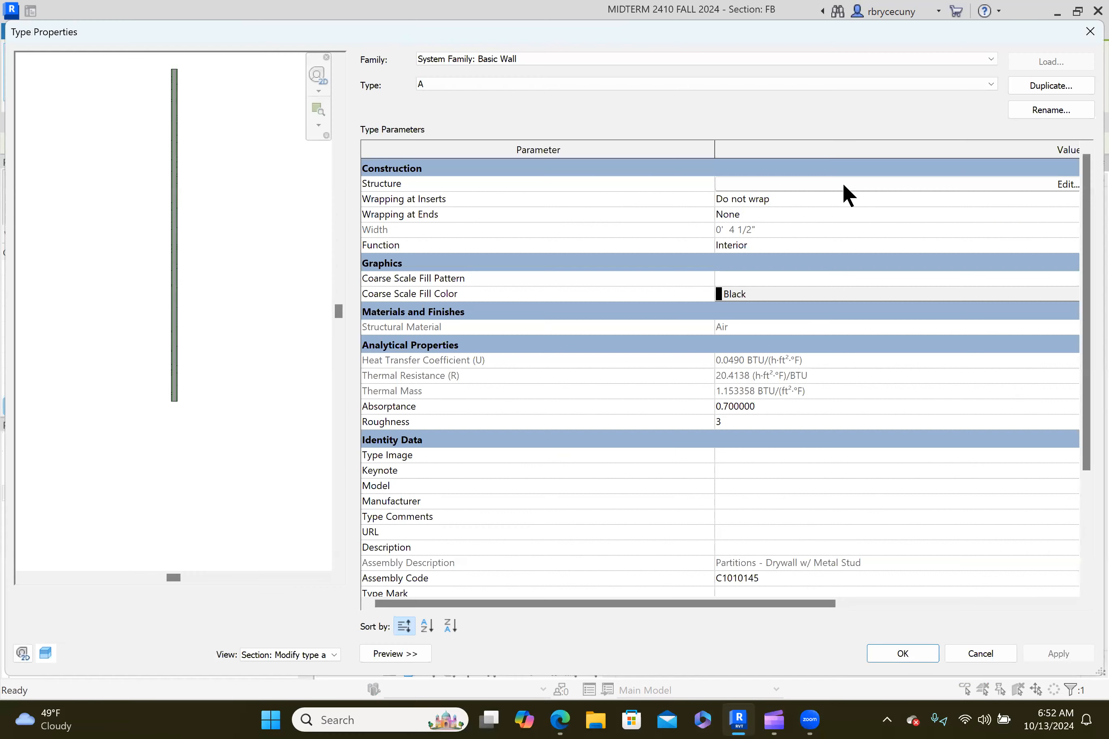
{"action": "left_click", "coordinate": [842, 188]}
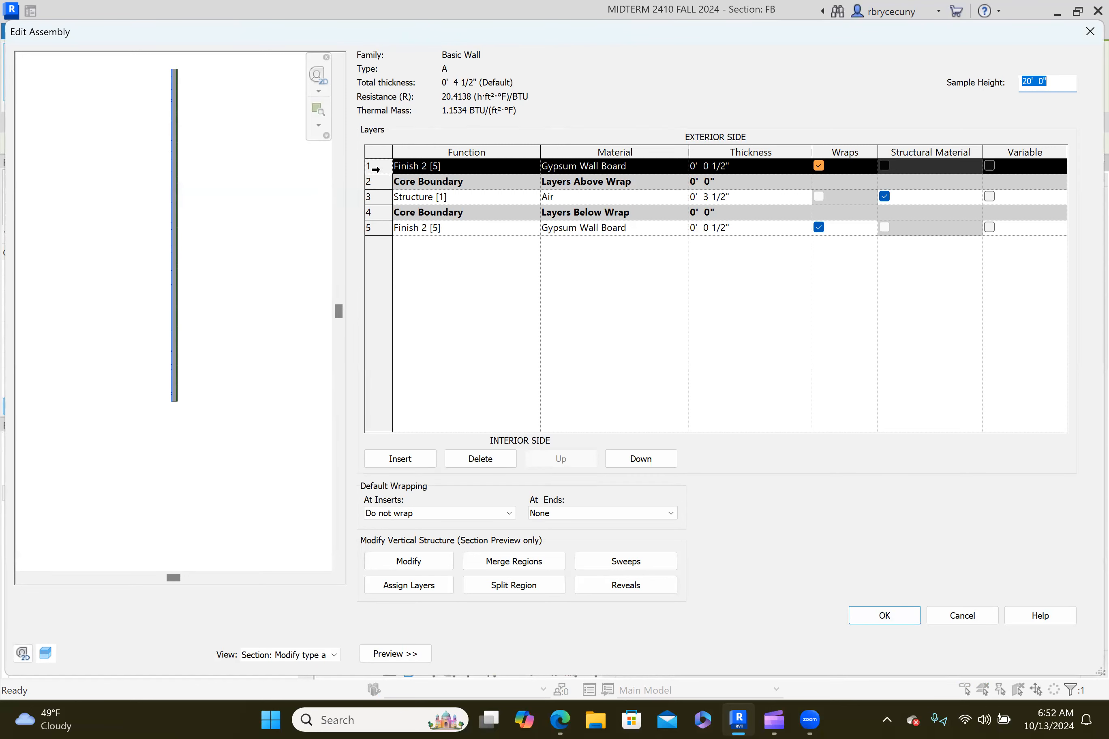
{"action": "scroll", "coordinate": [228, 317], "scroll_direction": "up", "scroll_amount": 4}
{"action": "scroll", "coordinate": [227, 317], "scroll_direction": "up", "scroll_amount": 1}
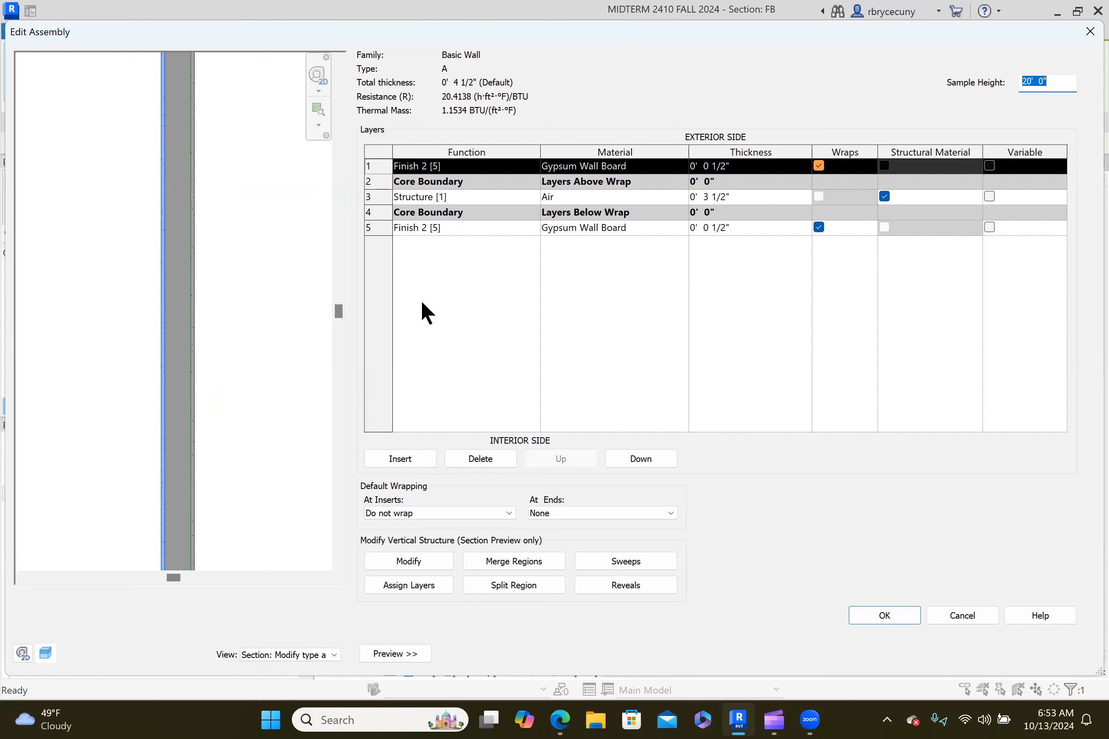
{"action": "left_click", "coordinate": [410, 459]}
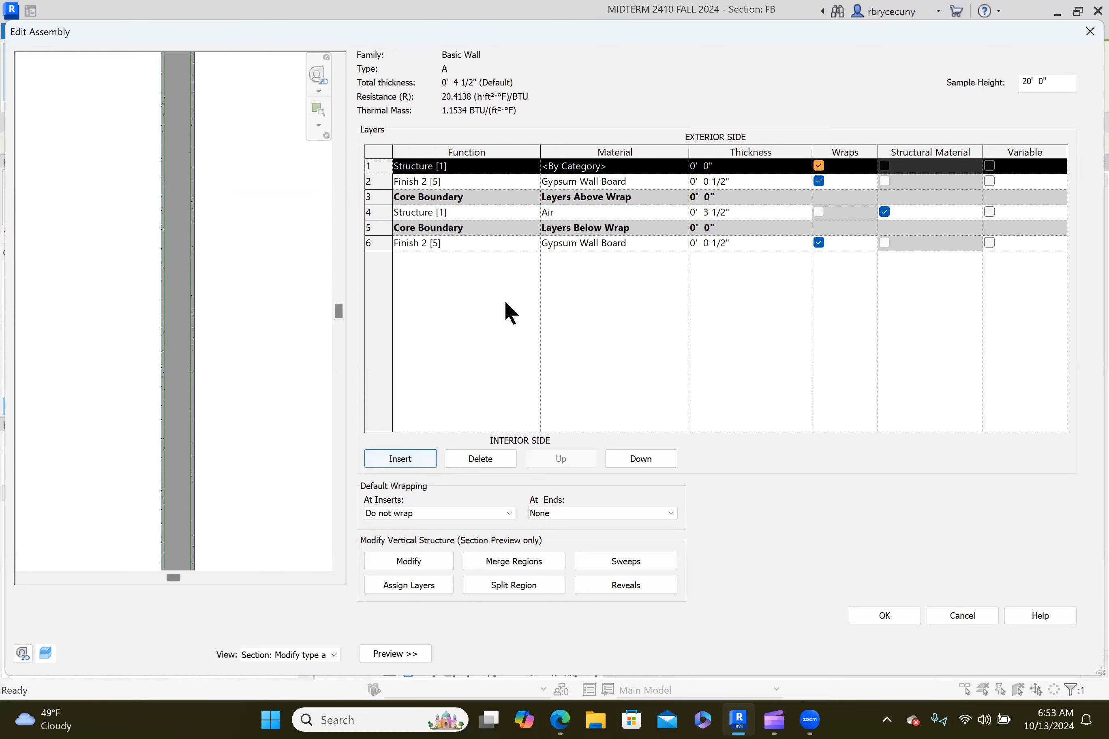
Assign the Brick, Common material to the new outermost layer of wall A.
{"action": "left_click", "coordinate": [470, 167]}
{"action": "left_click", "coordinate": [571, 165]}
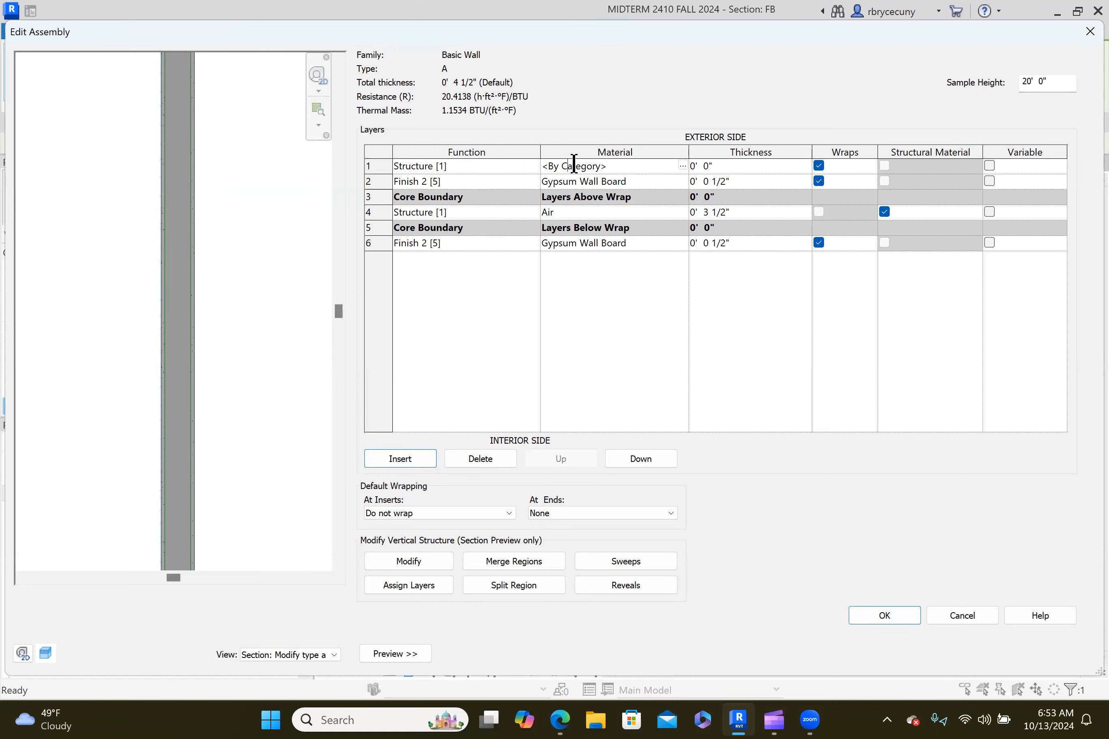
{"action": "left_click", "coordinate": [683, 165]}
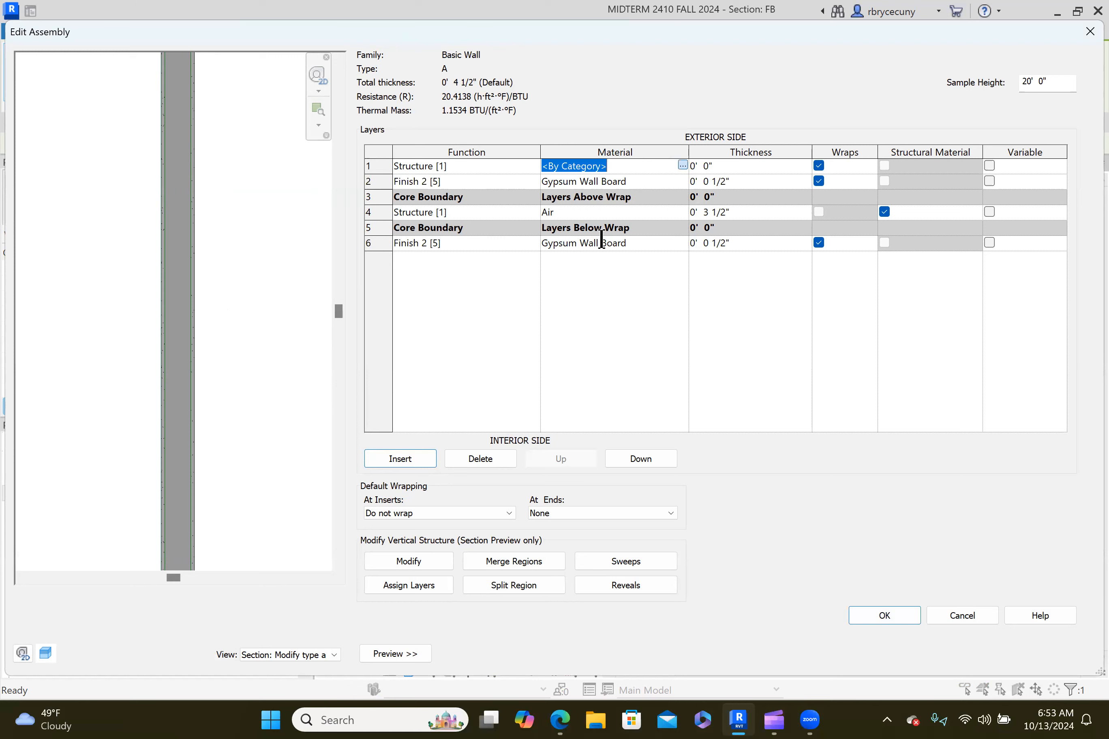
{"action": "left_click", "coordinate": [683, 165]}
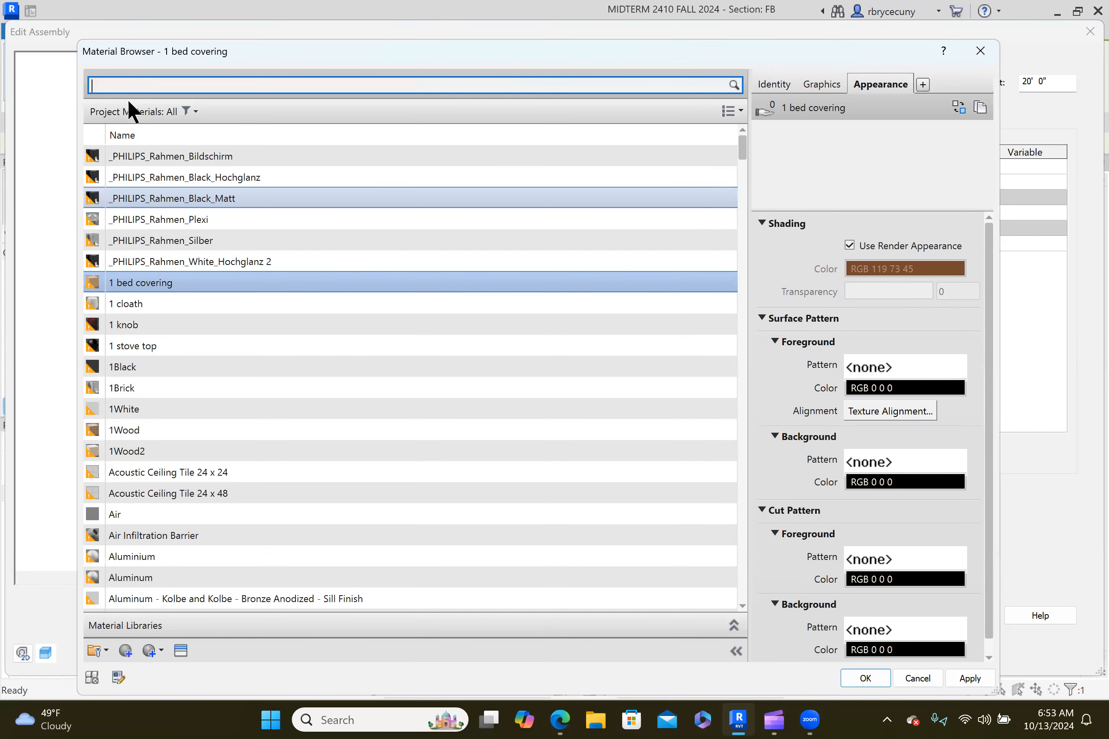
{"action": "type", "text": "BR"}
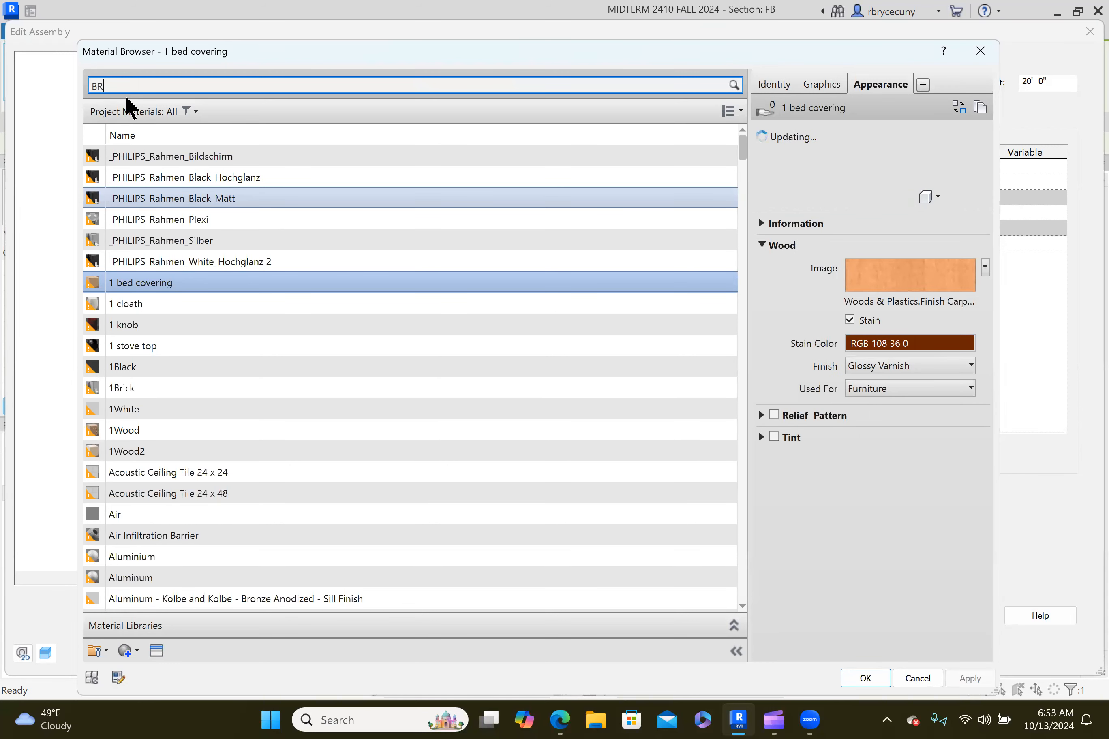
{"action": "type", "text": "ICK"}
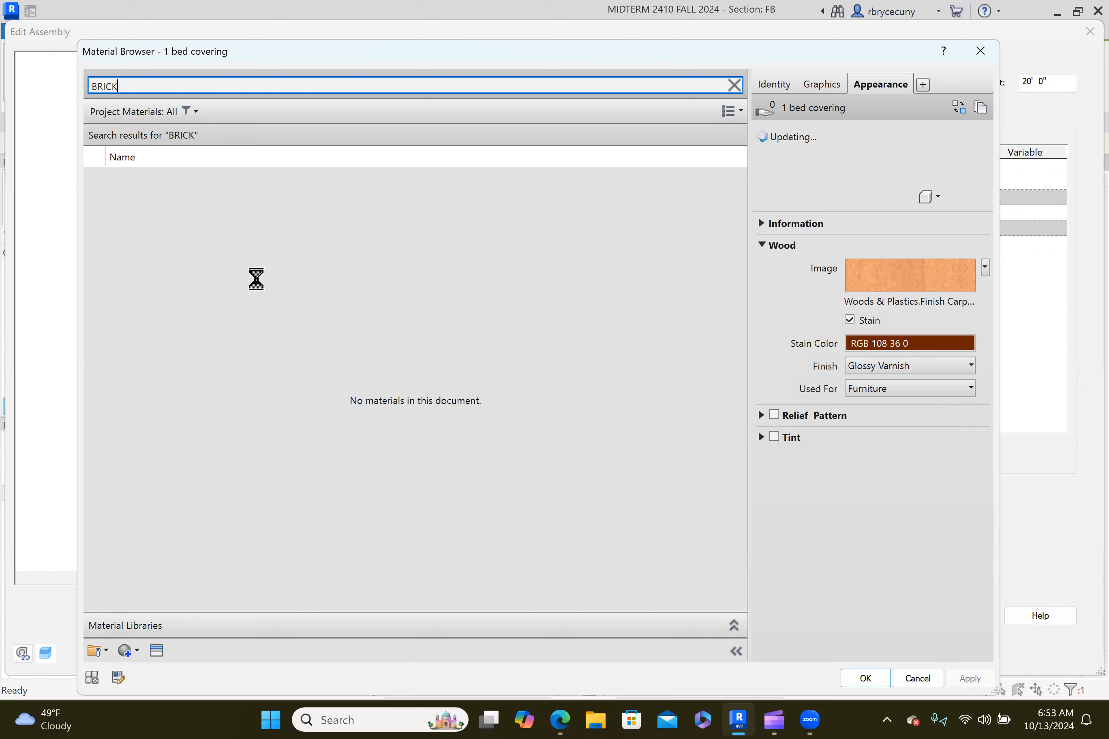
{"action": "left_click", "coordinate": [160, 200]}
{"action": "left_click", "coordinate": [865, 677]}
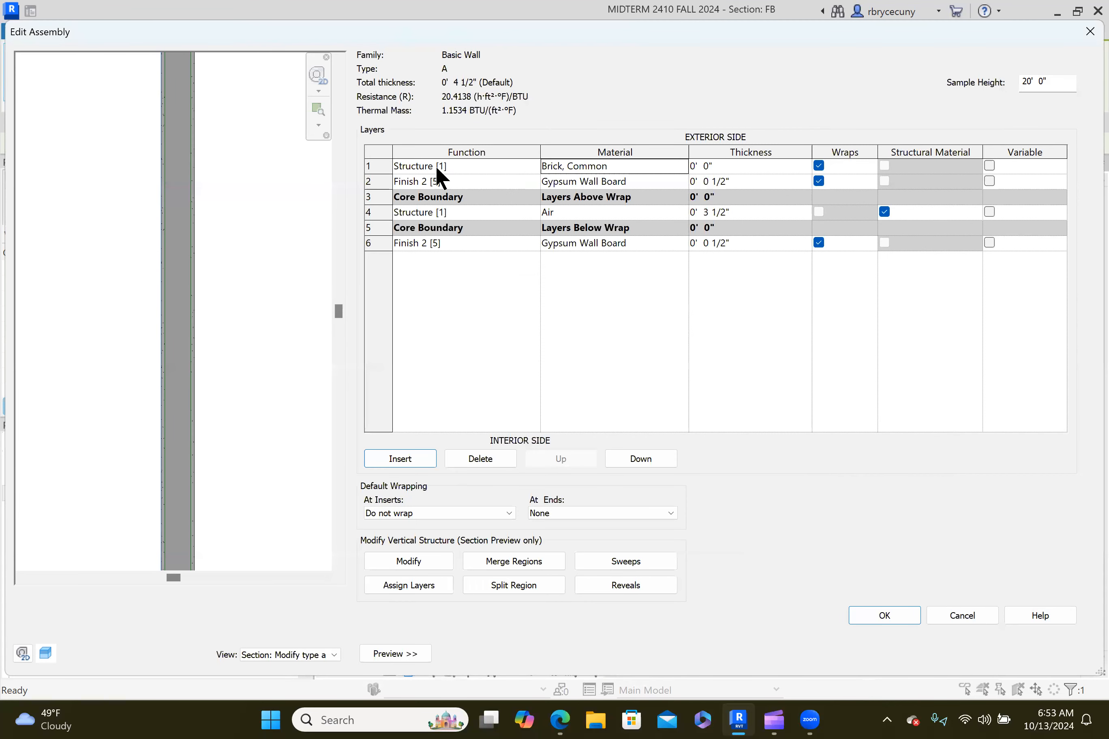
Set the Brick, Common layer's thickness to 4" and check the wall section in the preview.
{"action": "left_click", "coordinate": [701, 173]}
{"action": "double_click", "coordinate": [701, 170]}
{"action": "type", "text": "4"}
{"action": "left_click", "coordinate": [581, 318]}
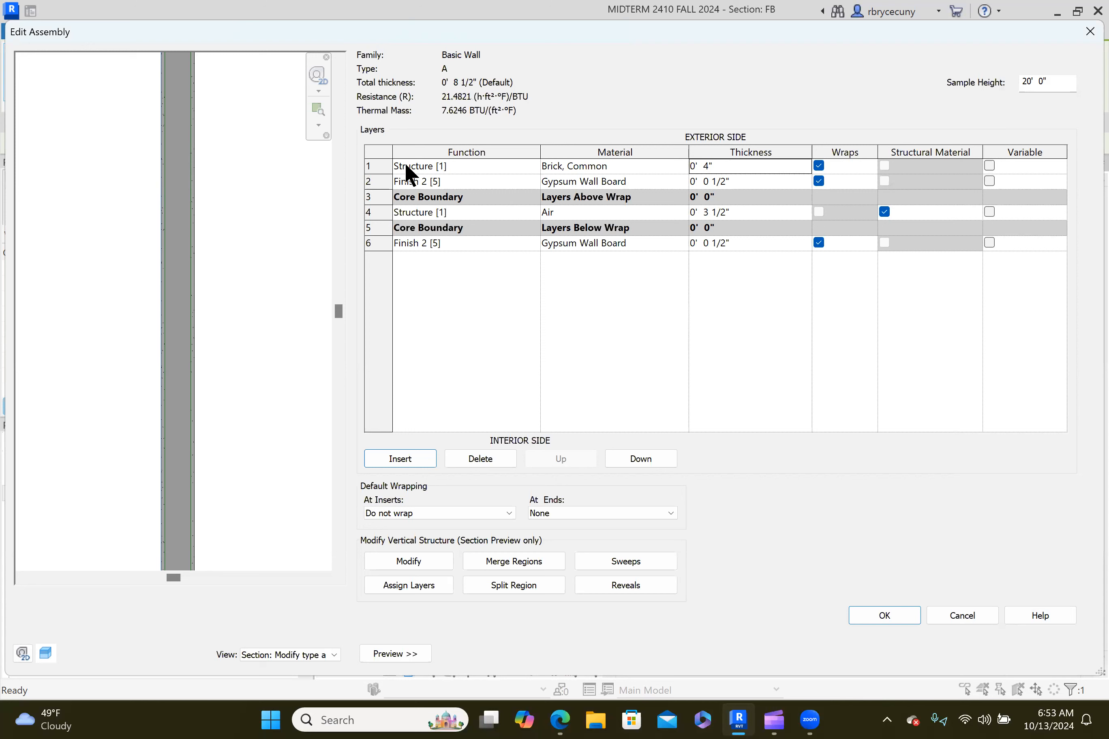
{"action": "scroll", "coordinate": [196, 500], "scroll_direction": "down", "scroll_amount": 5}
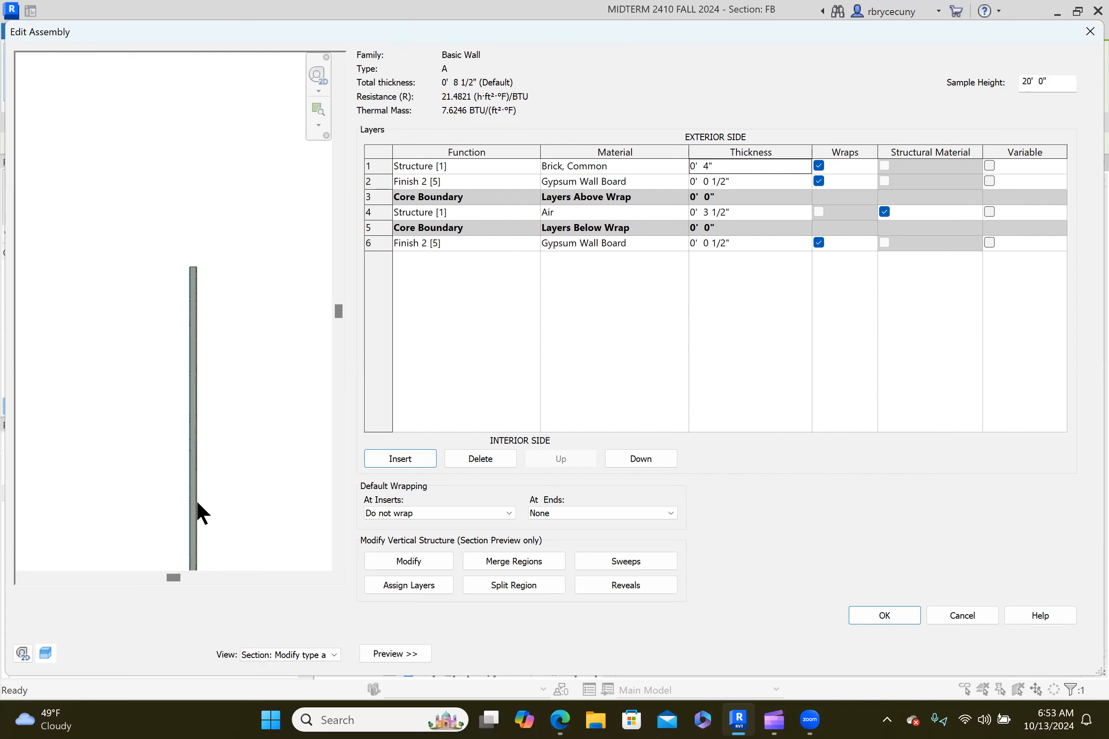
{"action": "middle_click_drag", "start_coordinate": [210, 507], "coordinate": [222, 402]}
{"action": "scroll", "coordinate": [223, 429], "scroll_direction": "up", "scroll_amount": 6}
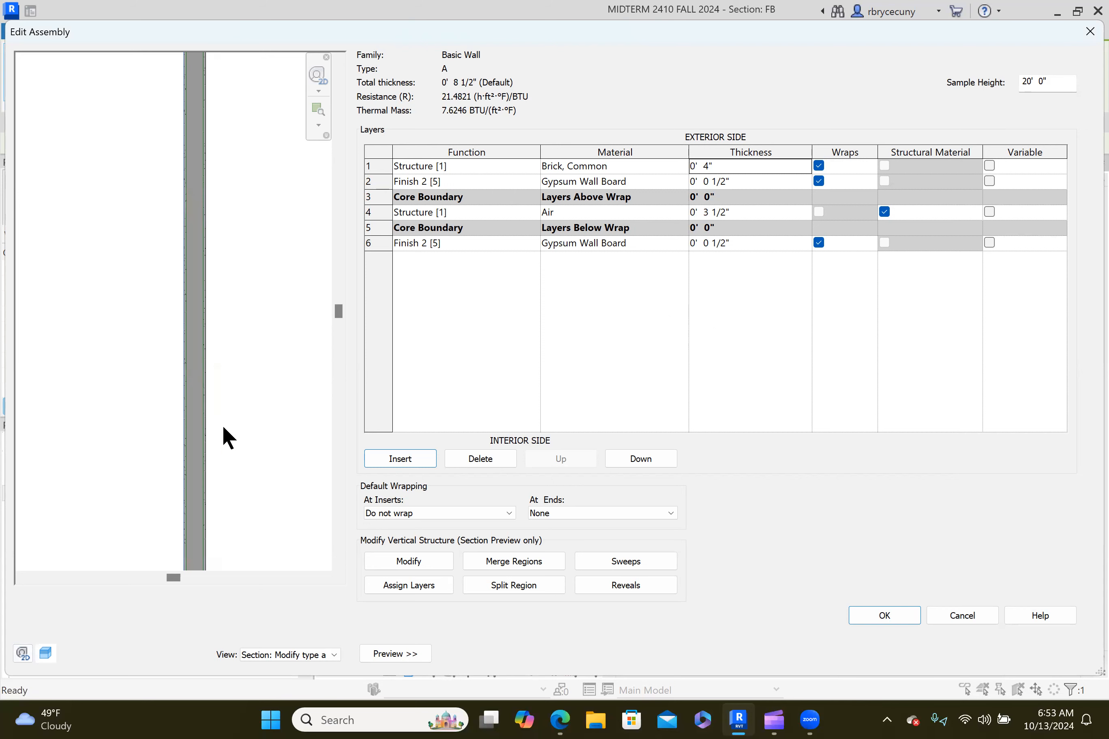
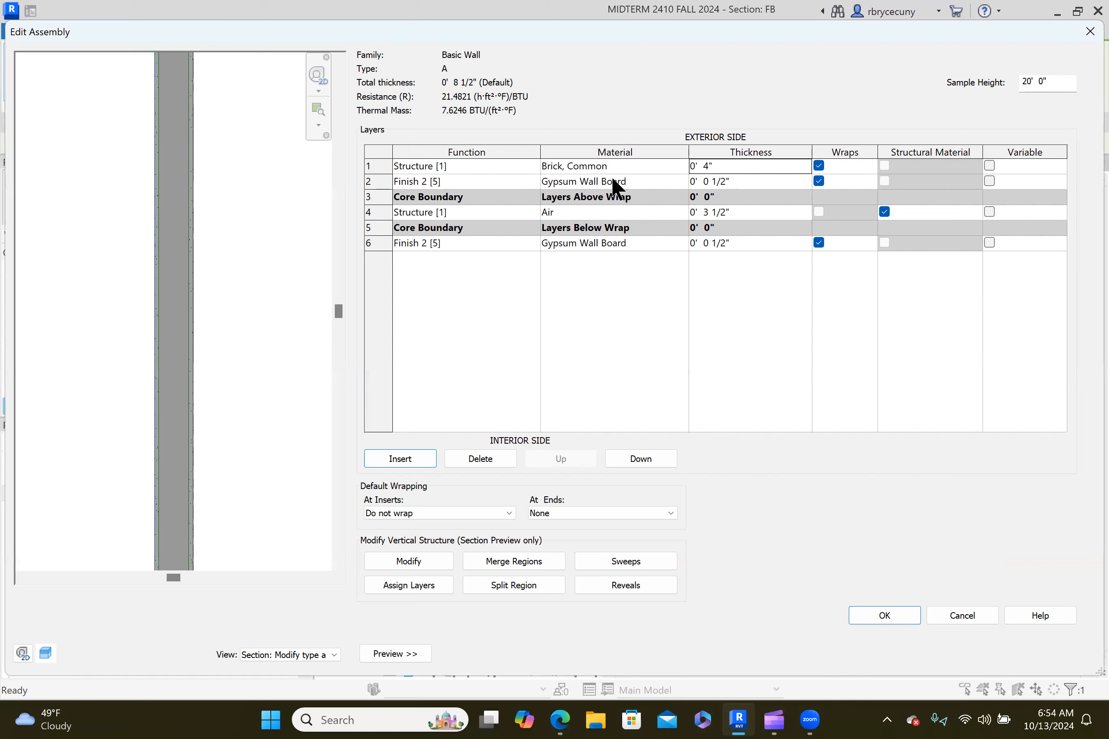
Change the material of the Finish 2 layer behind the brick to Air.
{"action": "left_click", "coordinate": [681, 183]}
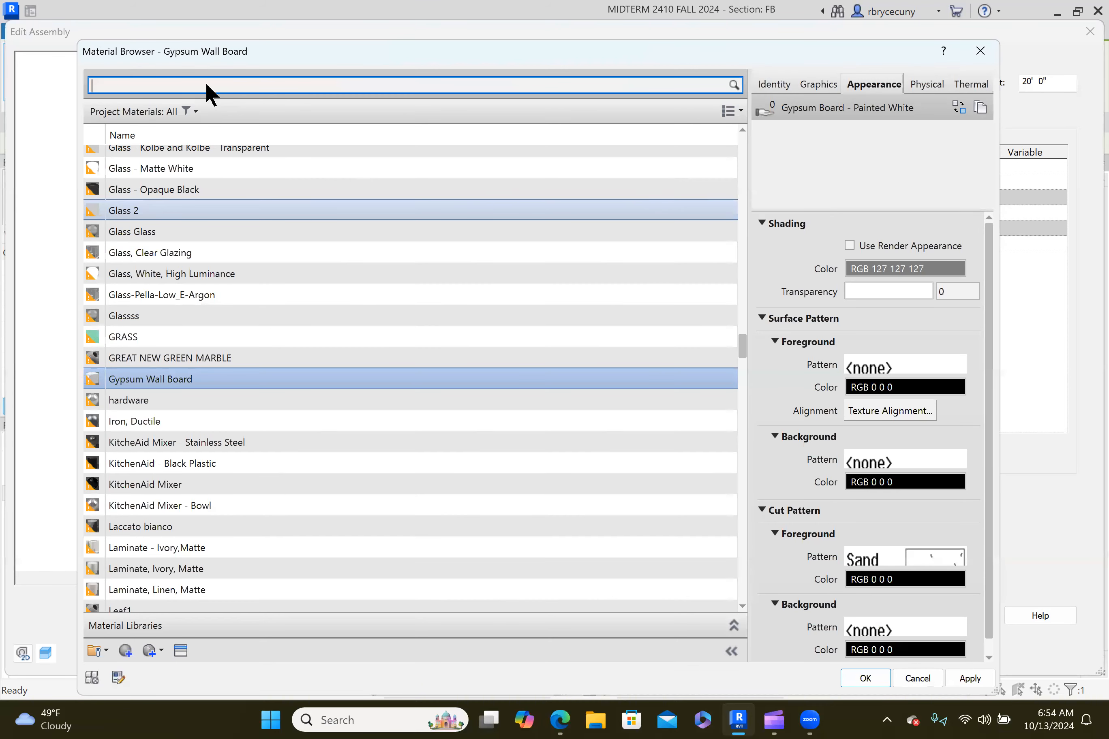
{"action": "type", "text": "Al"}
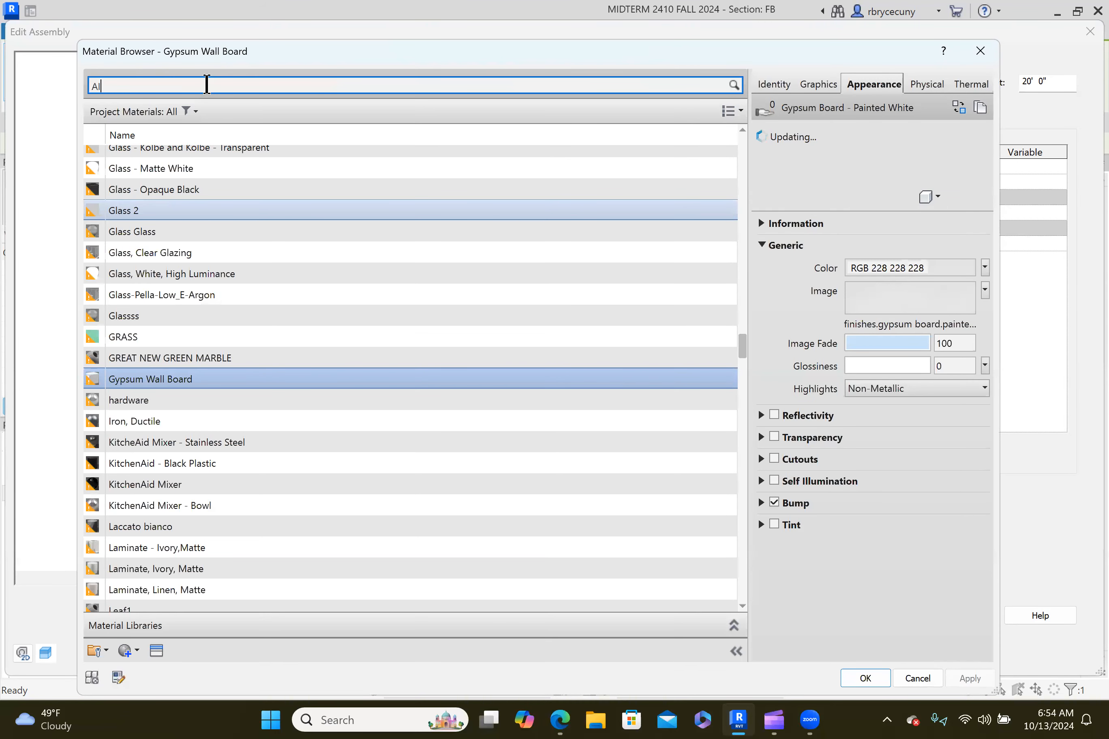
{"action": "type", "text": "R"}
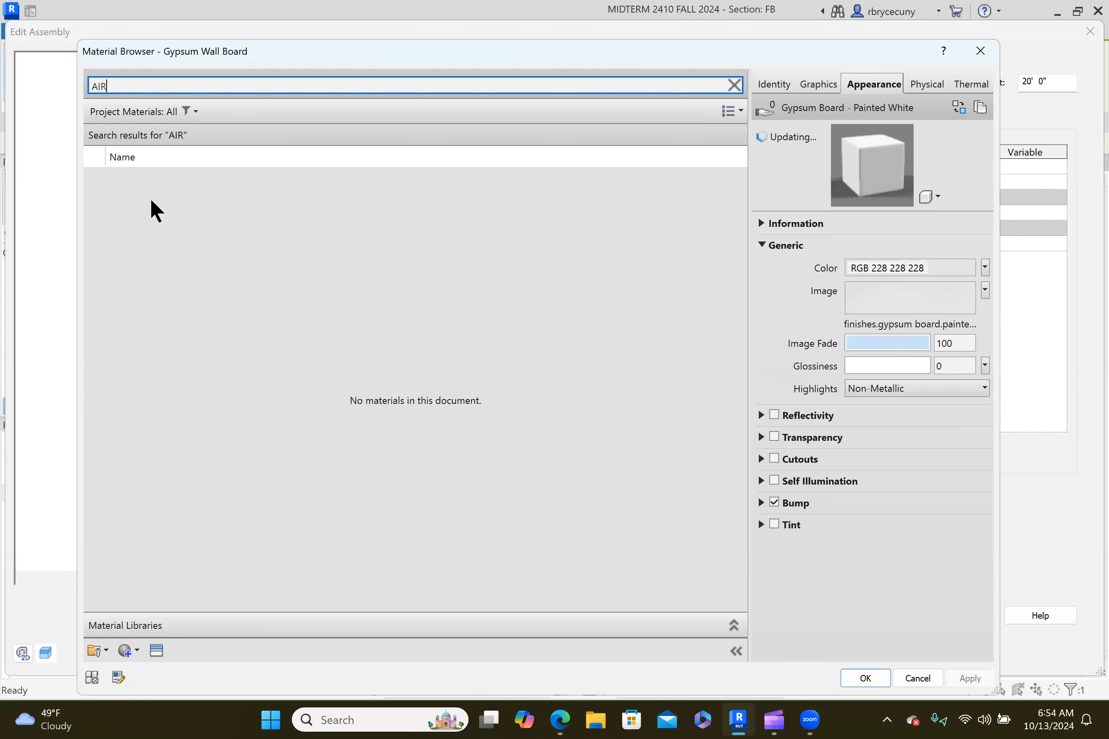
{"action": "left_click", "coordinate": [136, 183]}
{"action": "left_click", "coordinate": [864, 675]}
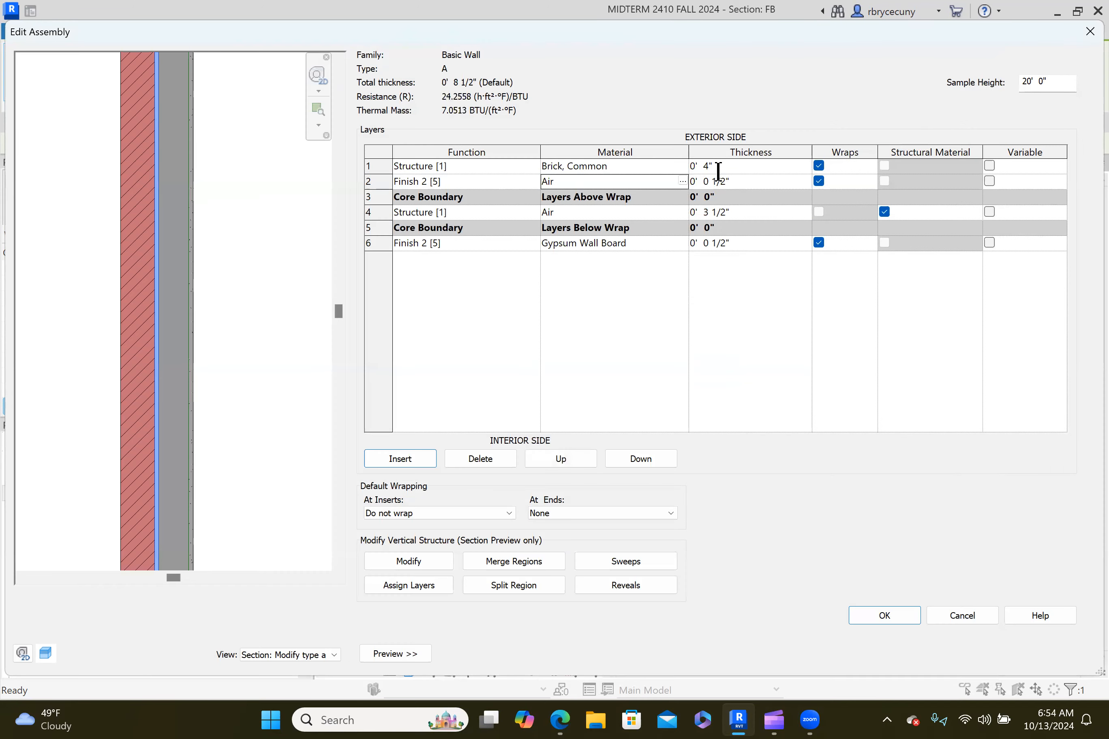
Set the Brick, Common layer's thickness to 3.5" in wall A's structure.
{"action": "double_click", "coordinate": [714, 167]}
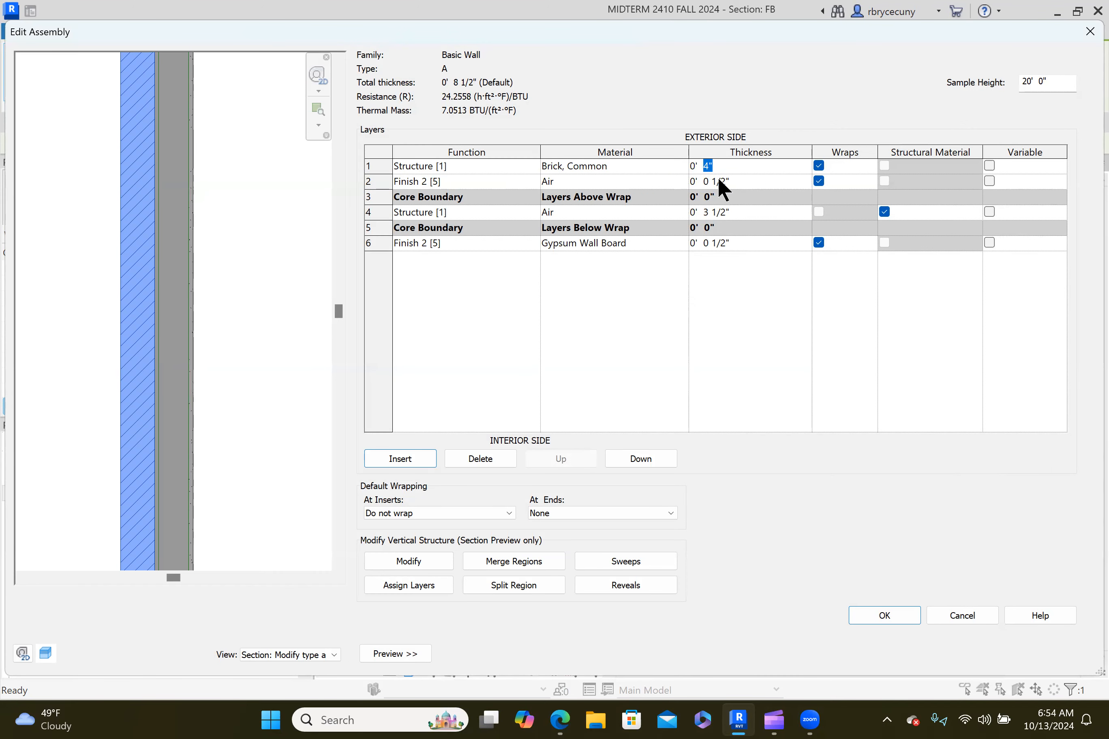
{"action": "type", "text": "3.5"}
{"action": "left_click", "coordinate": [728, 353]}
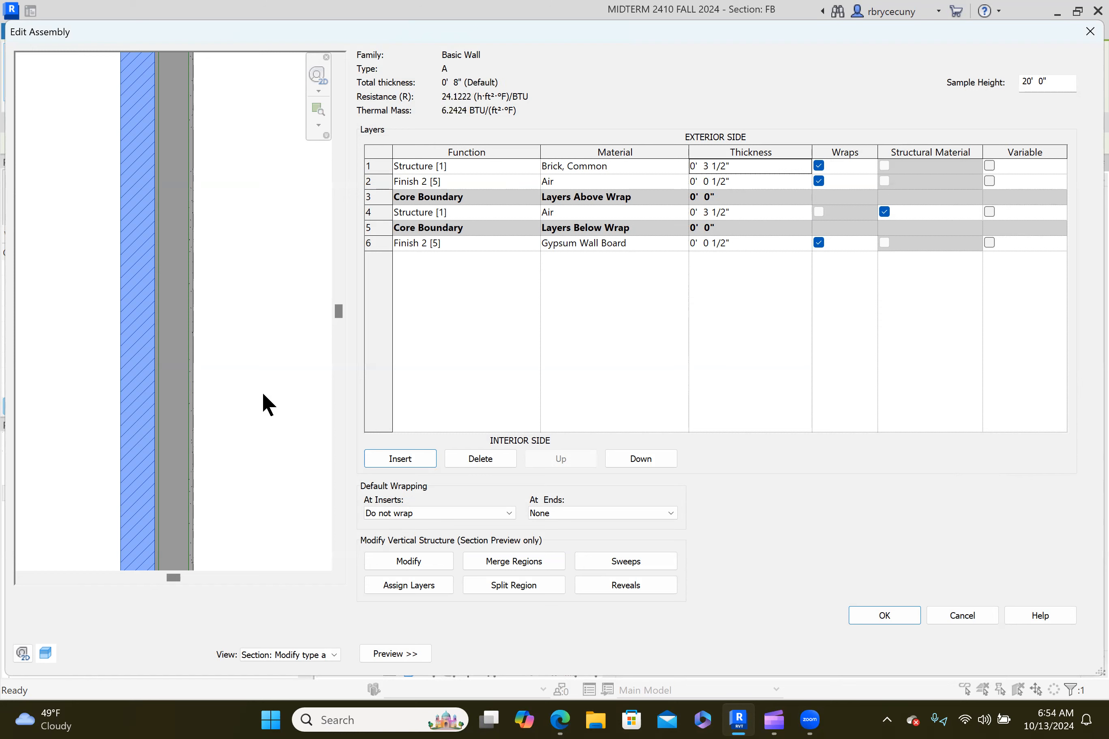
{"action": "middle_click_drag", "start_coordinate": [283, 224], "coordinate": [313, 225]}
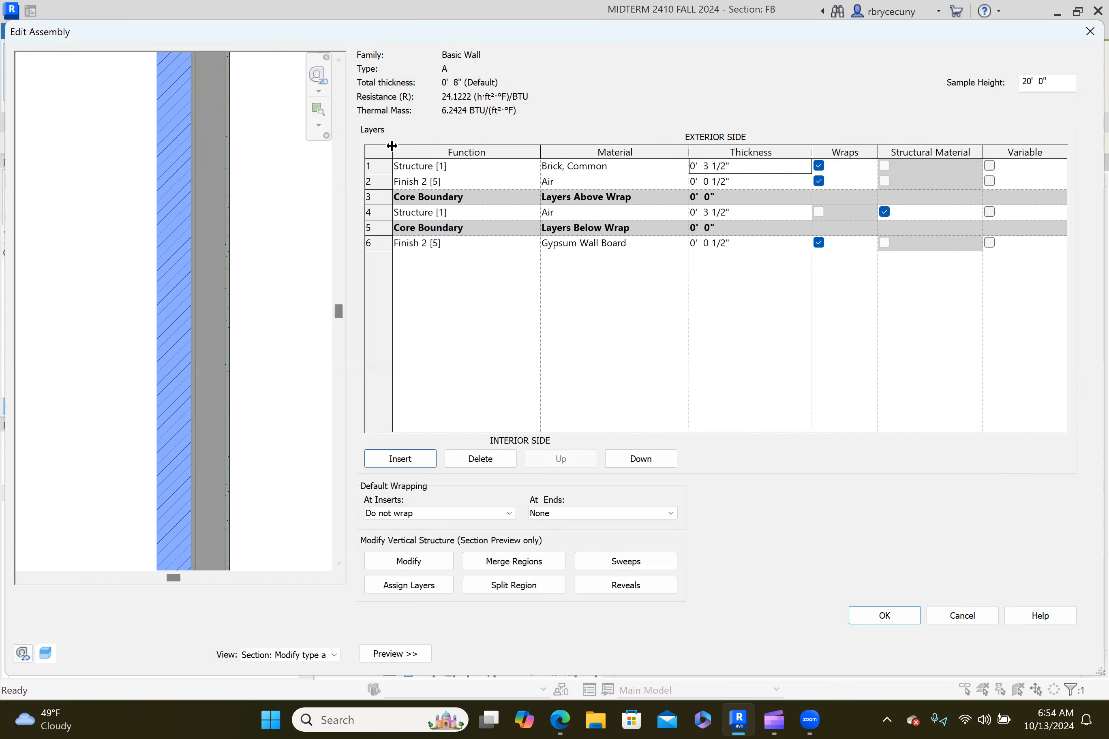
Change the function of wall A's Brick, Common layer to Finish 1 [4].
{"action": "left_click", "coordinate": [379, 166]}
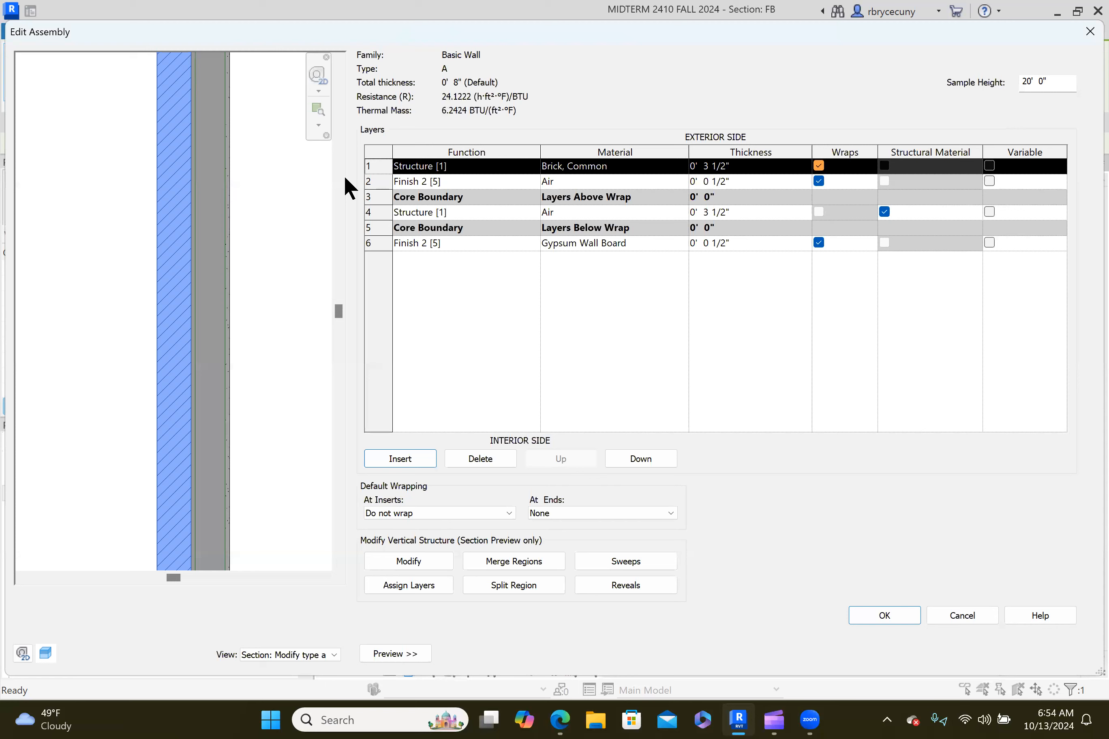
{"action": "left_click", "coordinate": [532, 166]}
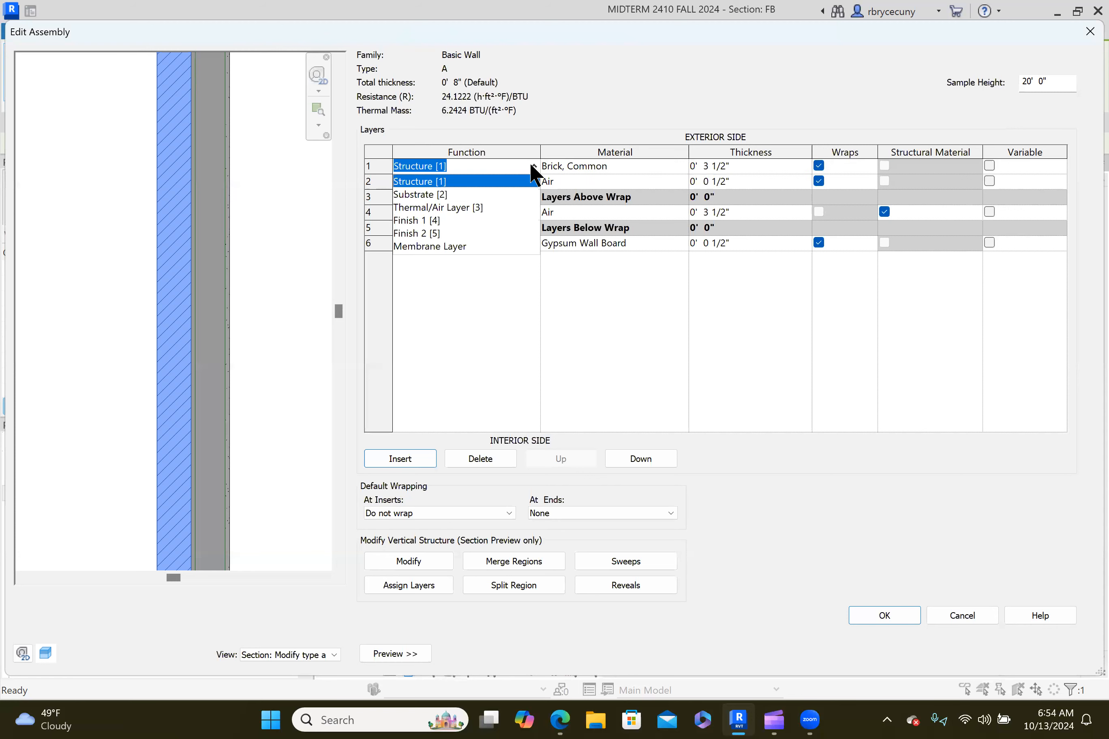
{"action": "left_click", "coordinate": [411, 221]}
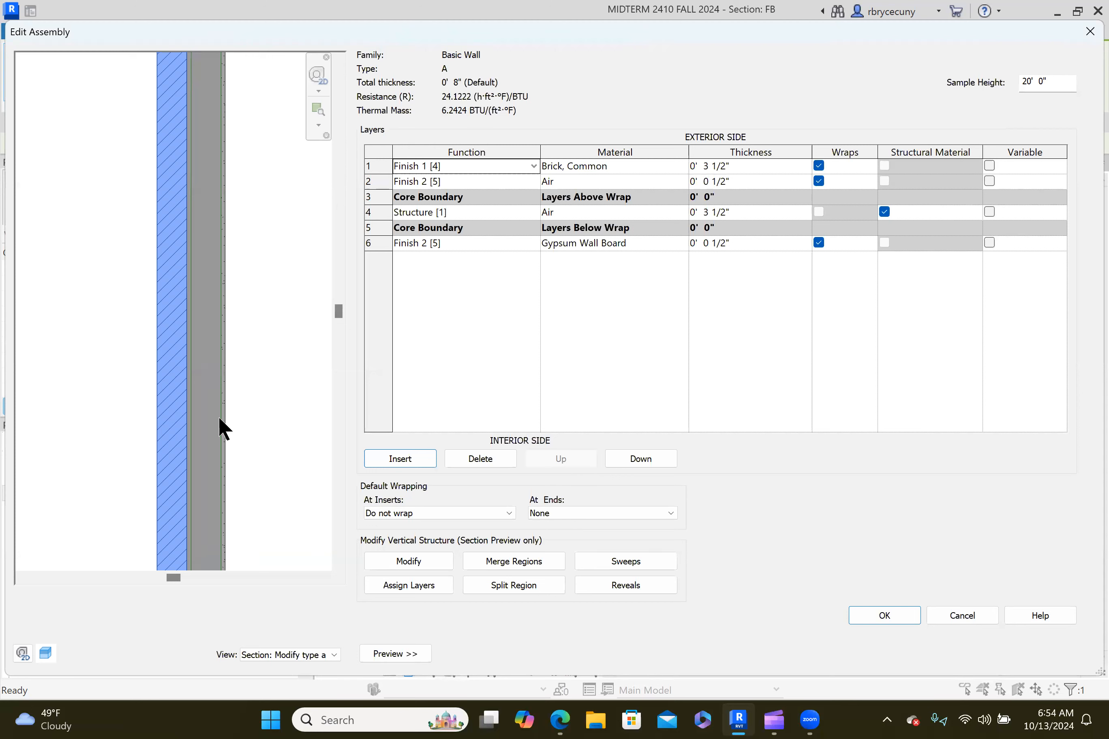
{"action": "scroll", "coordinate": [230, 377], "scroll_direction": "up", "scroll_amount": 3}
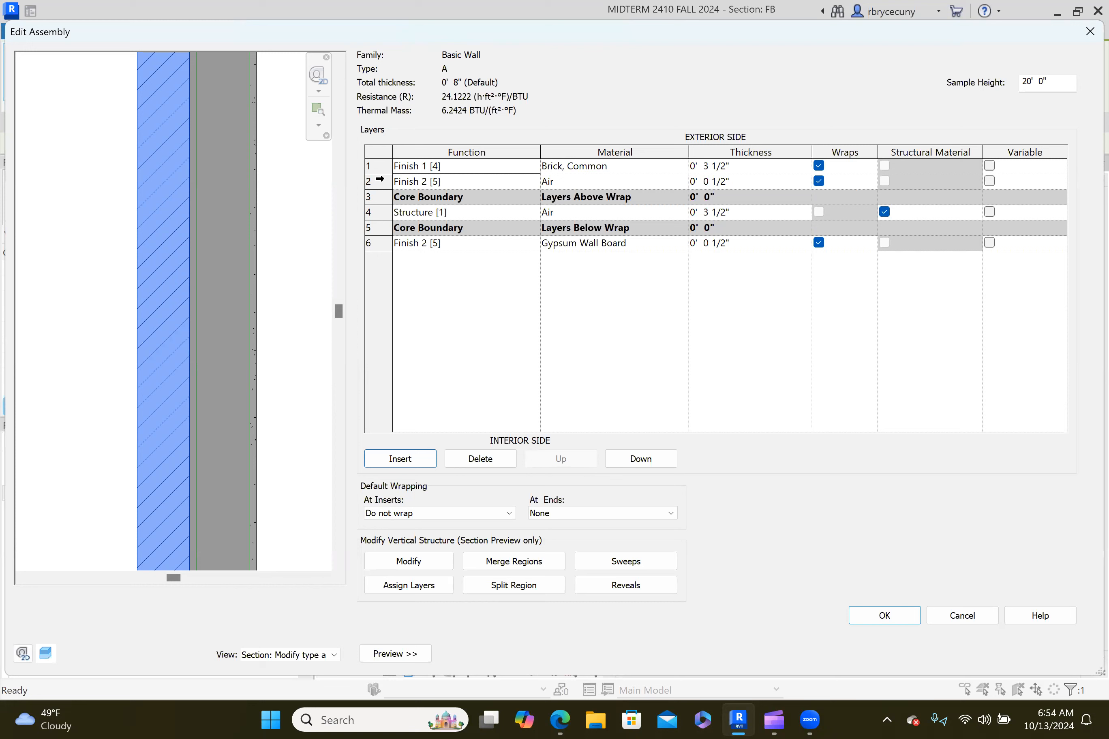
Assign the Softwood, Lumber material to the Structure [1] layer in wall A's core.
{"action": "left_click", "coordinate": [379, 182]}
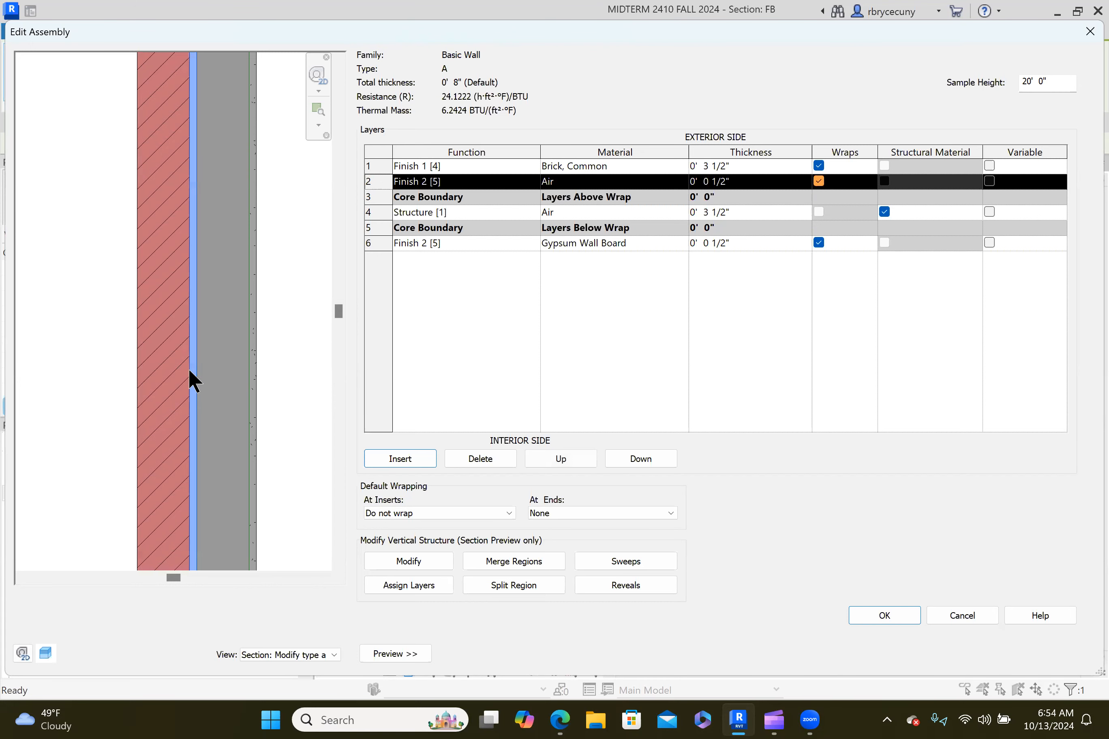
{"action": "left_click", "coordinate": [371, 211]}
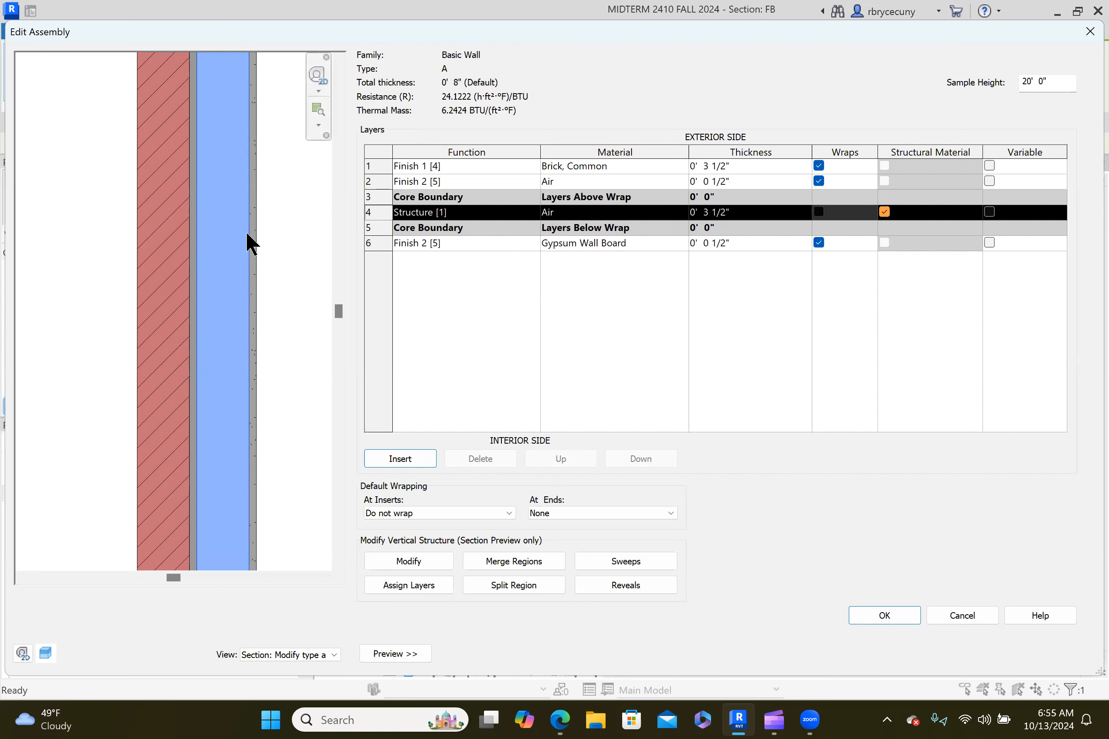
{"action": "left_click", "coordinate": [685, 214]}
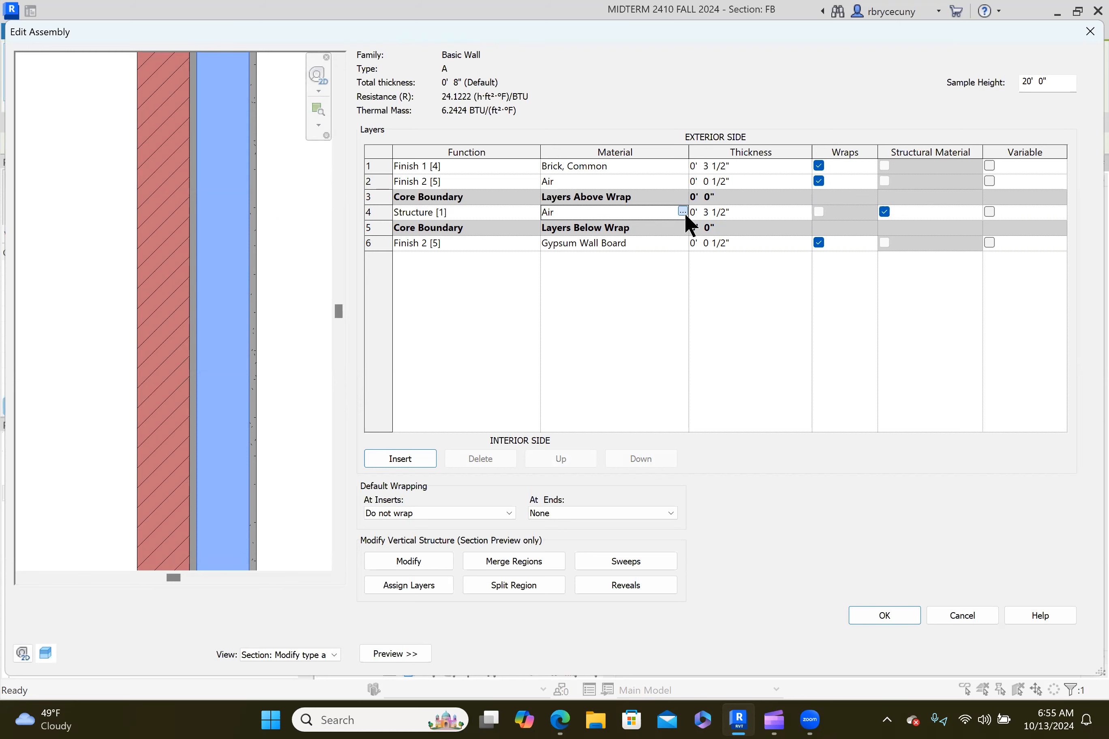
{"action": "left_click", "coordinate": [683, 211]}
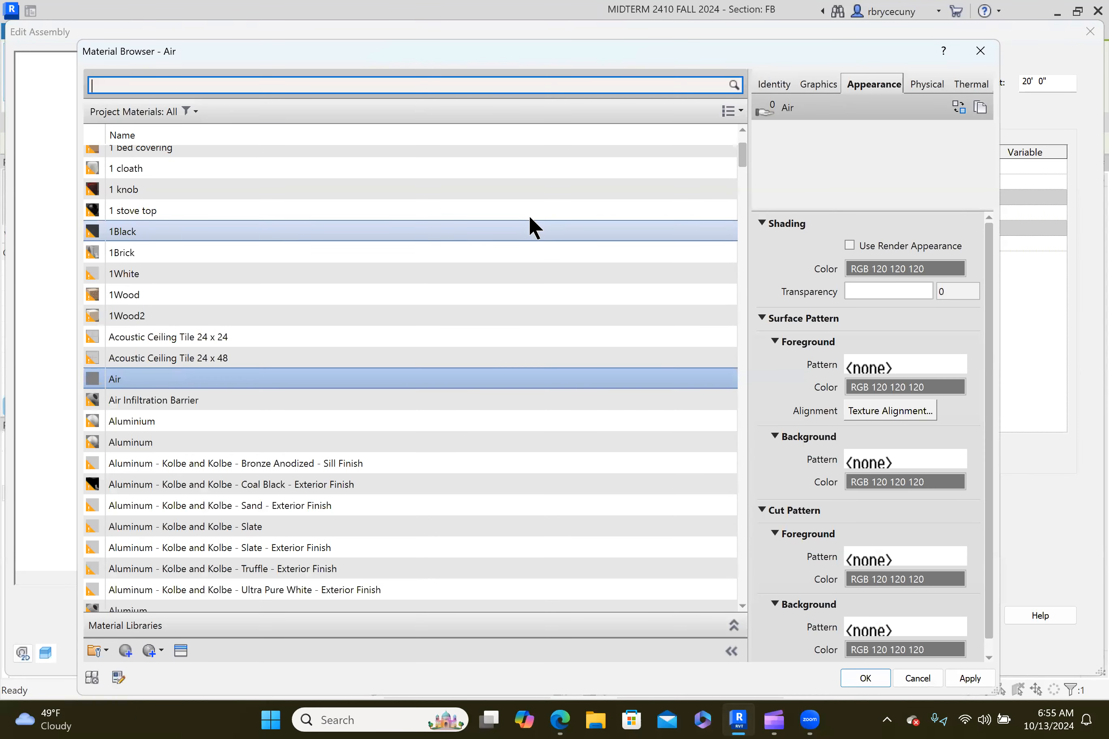
{"action": "type", "text": "SOFT"}
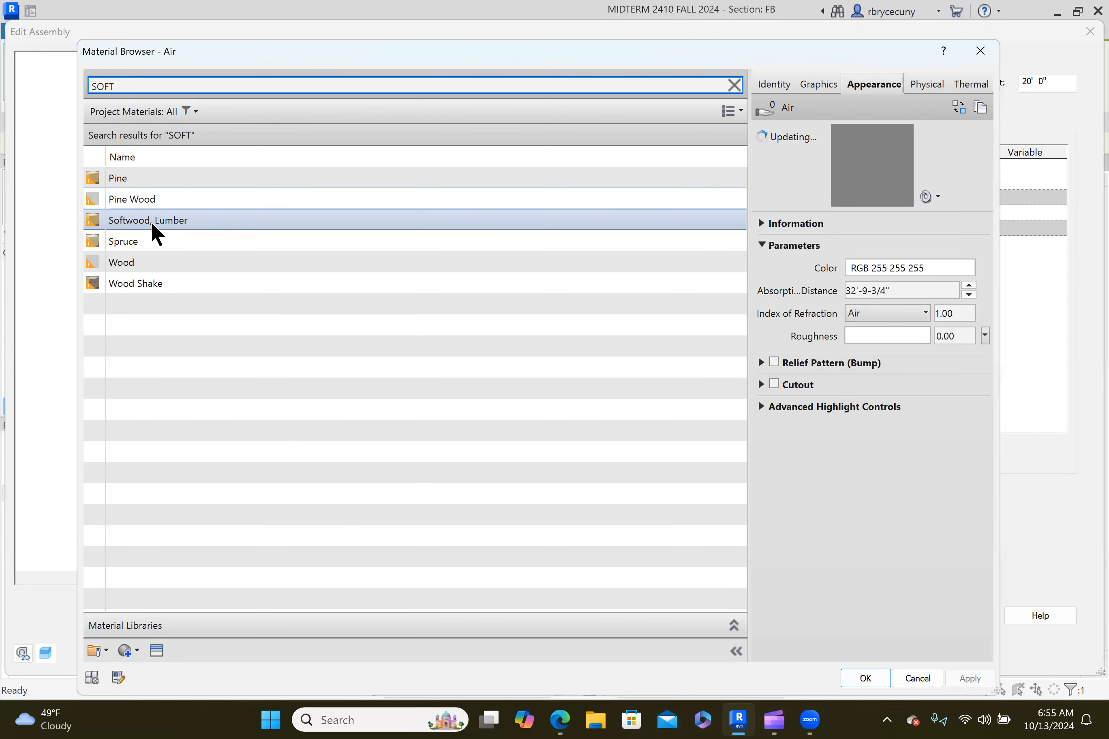
{"action": "left_click", "coordinate": [851, 677]}
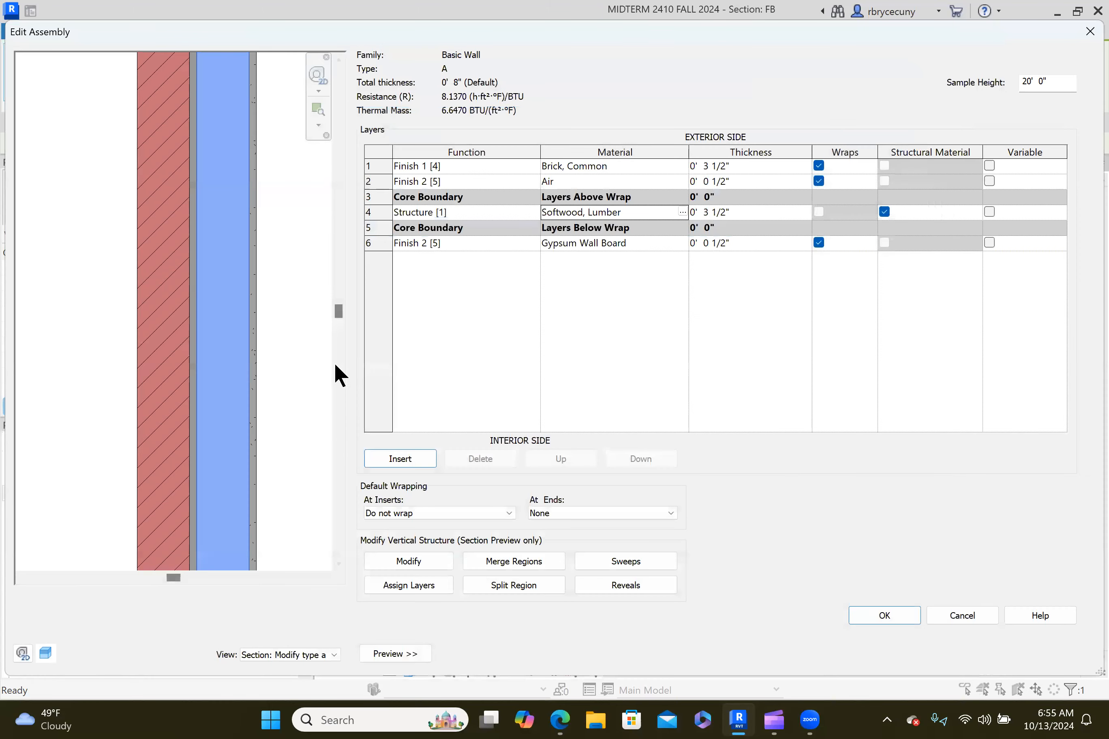
Change the function of the Air layer behind the brick to Substrate [2] and accept wall A's structure and type properties.
{"action": "left_click", "coordinate": [379, 243]}
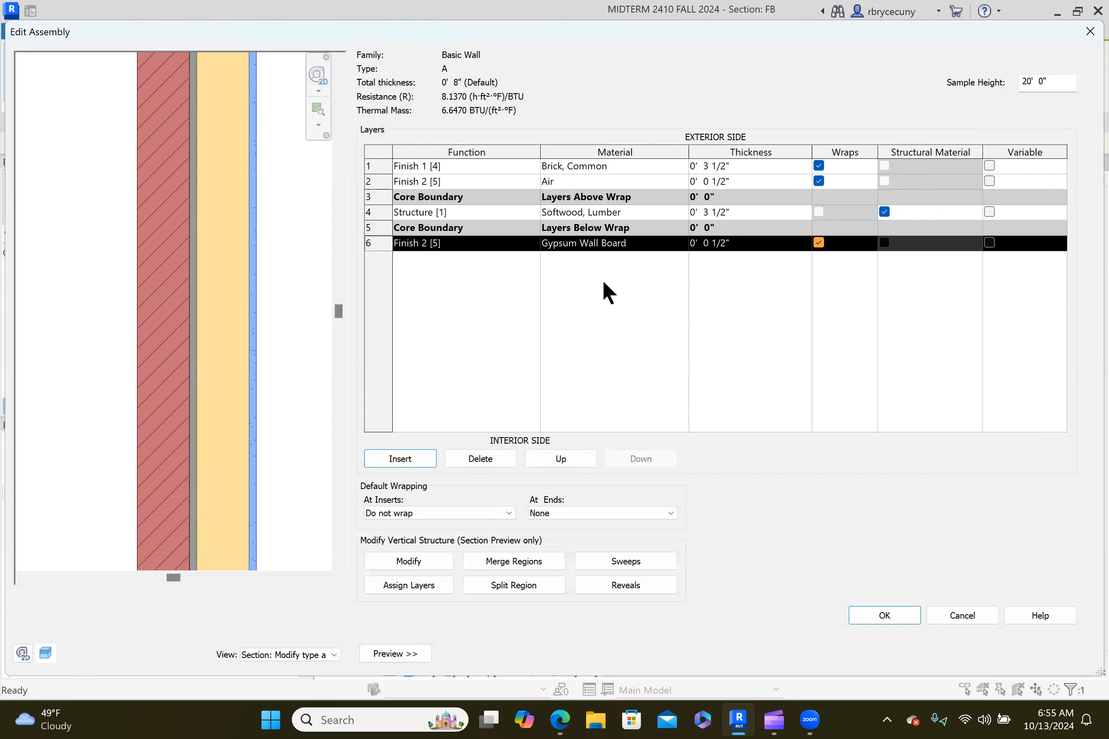
{"action": "left_click", "coordinate": [880, 607]}
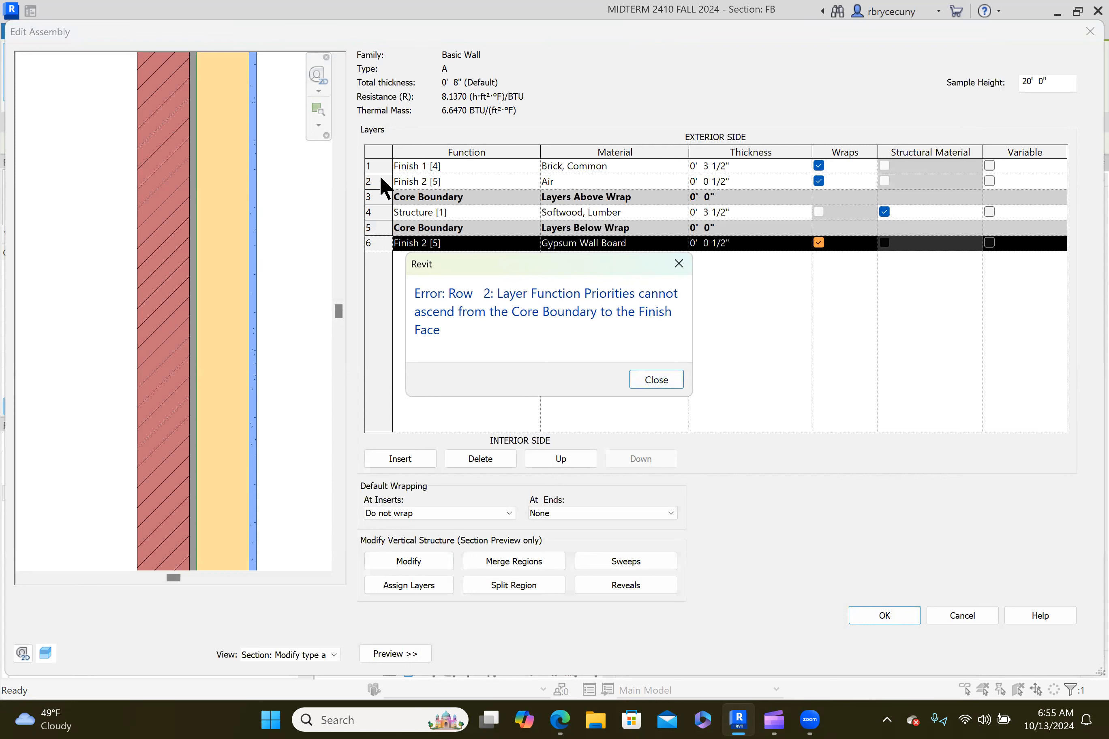
{"action": "left_click", "coordinate": [655, 381]}
{"action": "left_click", "coordinate": [478, 183]}
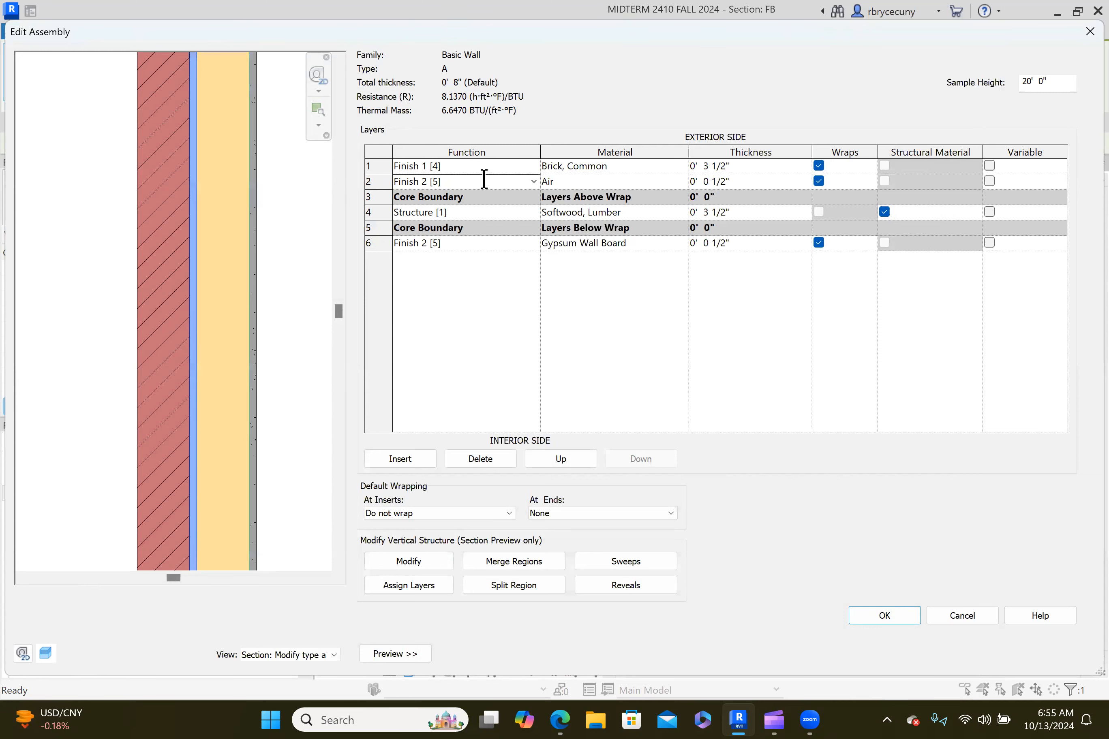
{"action": "left_click", "coordinate": [533, 181]}
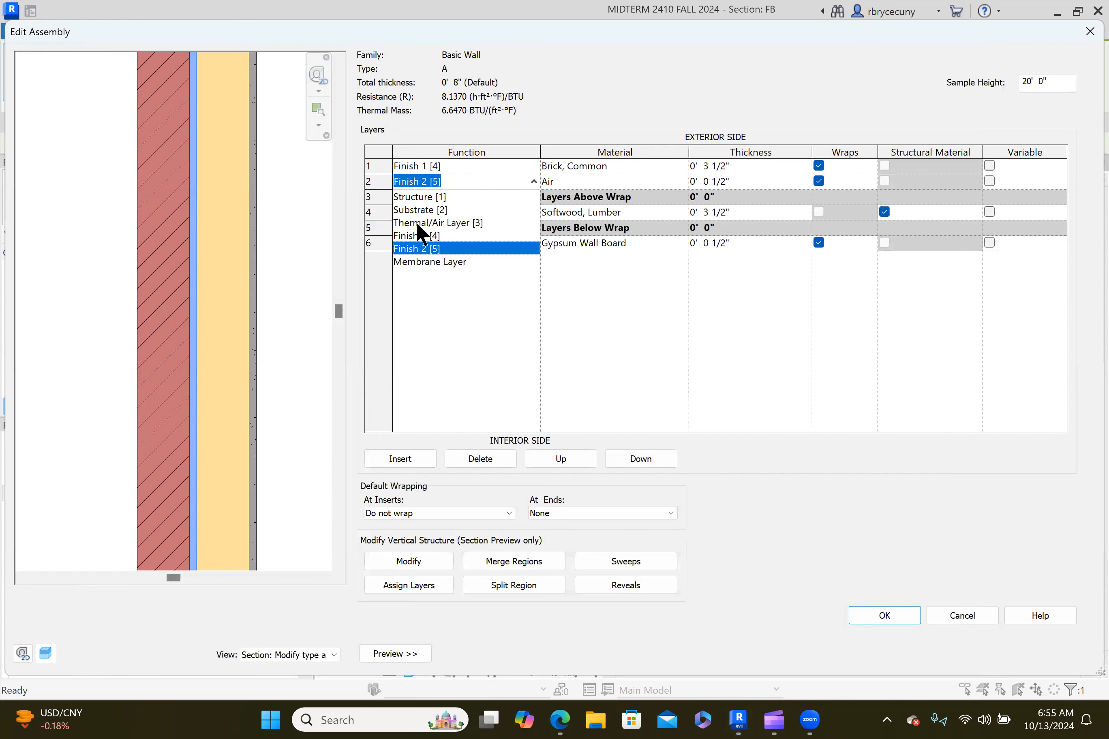
{"action": "left_click", "coordinate": [416, 213]}
{"action": "left_click", "coordinate": [899, 618]}
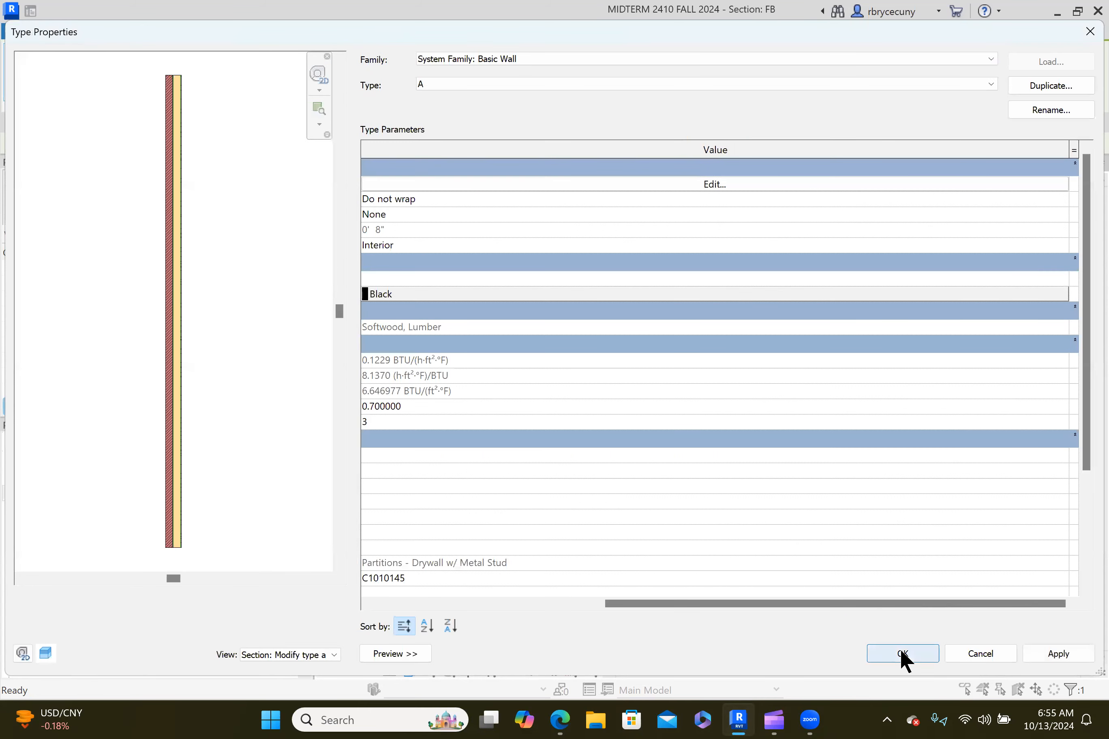
{"action": "left_click", "coordinate": [900, 650]}
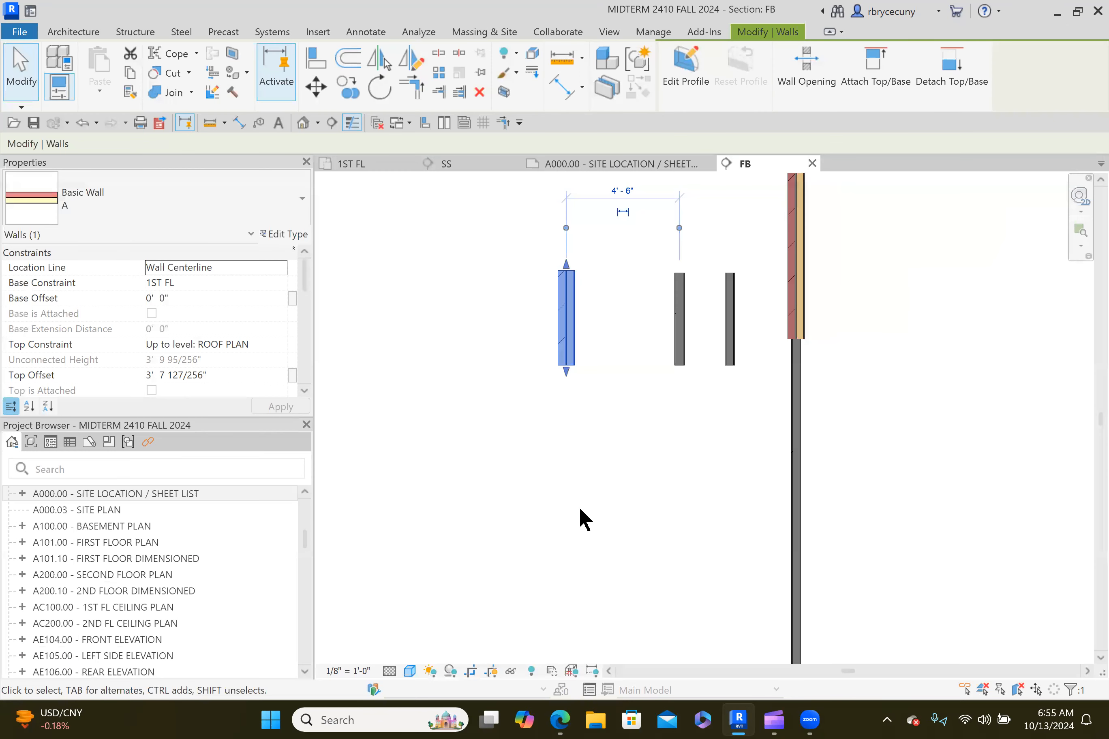
Open the structure of the stacked wall MIDTERM STACKED WALL ONE from the FB section for editing.
{"action": "scroll", "coordinate": [487, 589], "scroll_direction": "up", "scroll_amount": 3}
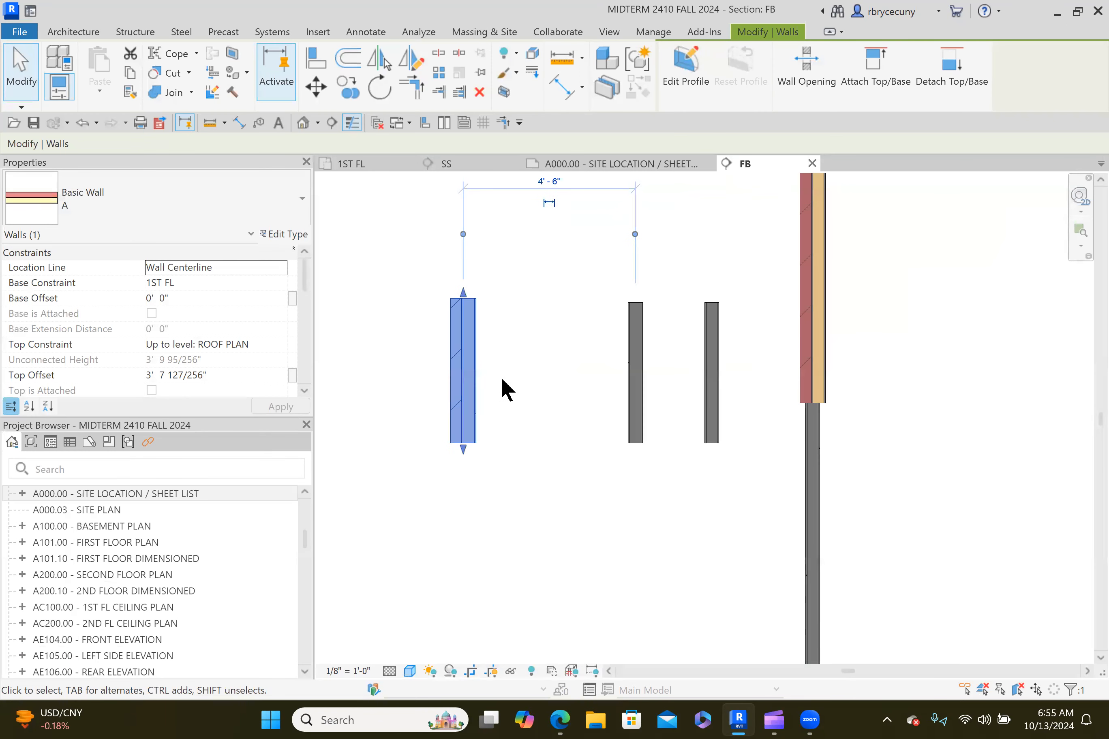
{"action": "scroll", "coordinate": [830, 272], "scroll_direction": "down", "scroll_amount": 2}
{"action": "middle_click_drag", "start_coordinate": [824, 303], "coordinate": [757, 369]}
{"action": "scroll", "coordinate": [800, 355], "scroll_direction": "down", "scroll_amount": 2}
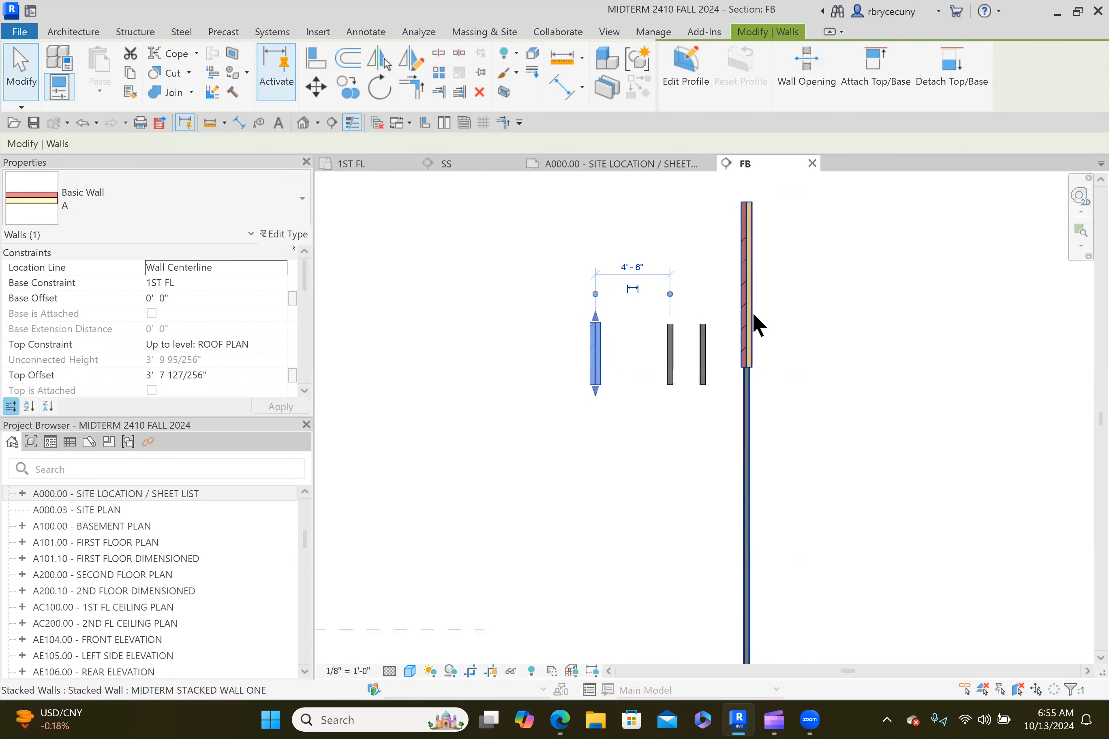
{"action": "scroll", "coordinate": [751, 312], "scroll_direction": "up", "scroll_amount": 2}
{"action": "left_click", "coordinate": [799, 334]}
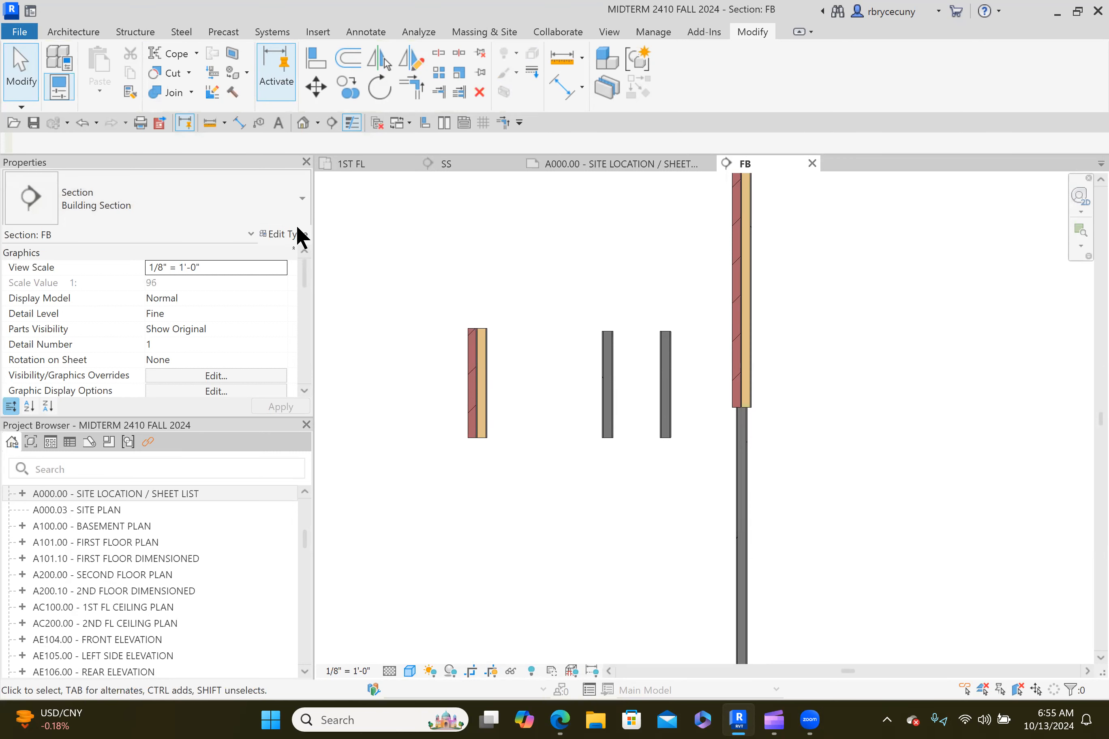
{"action": "left_click", "coordinate": [745, 284]}
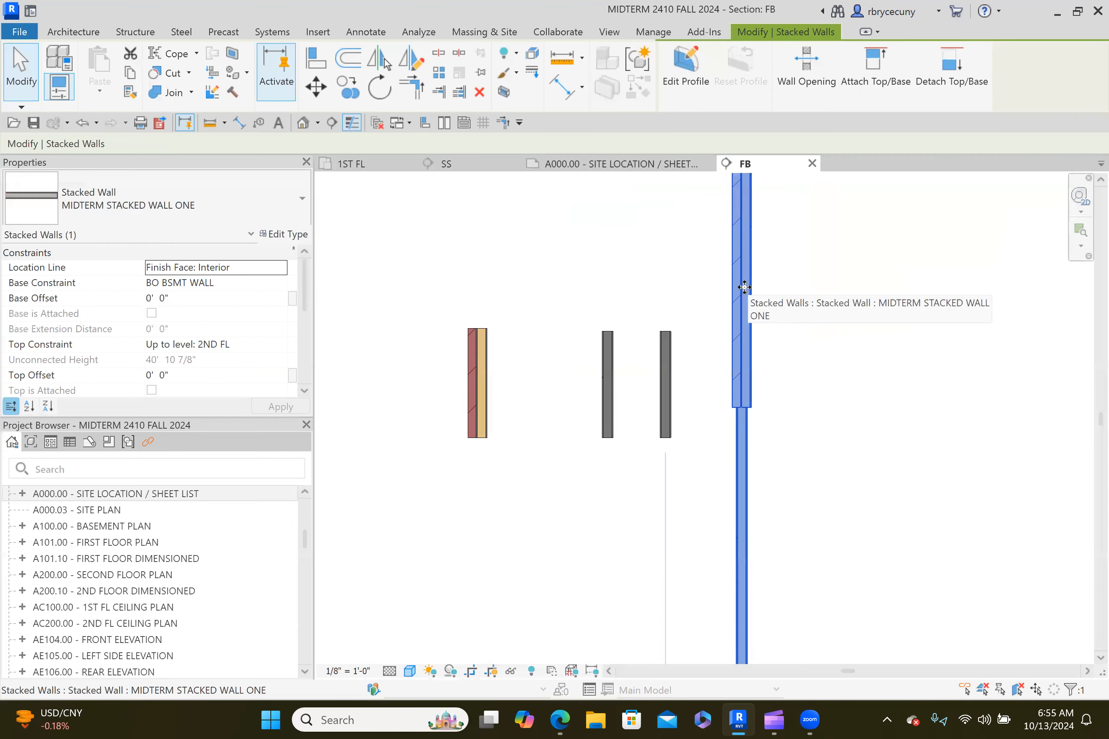
{"action": "left_click", "coordinate": [272, 234]}
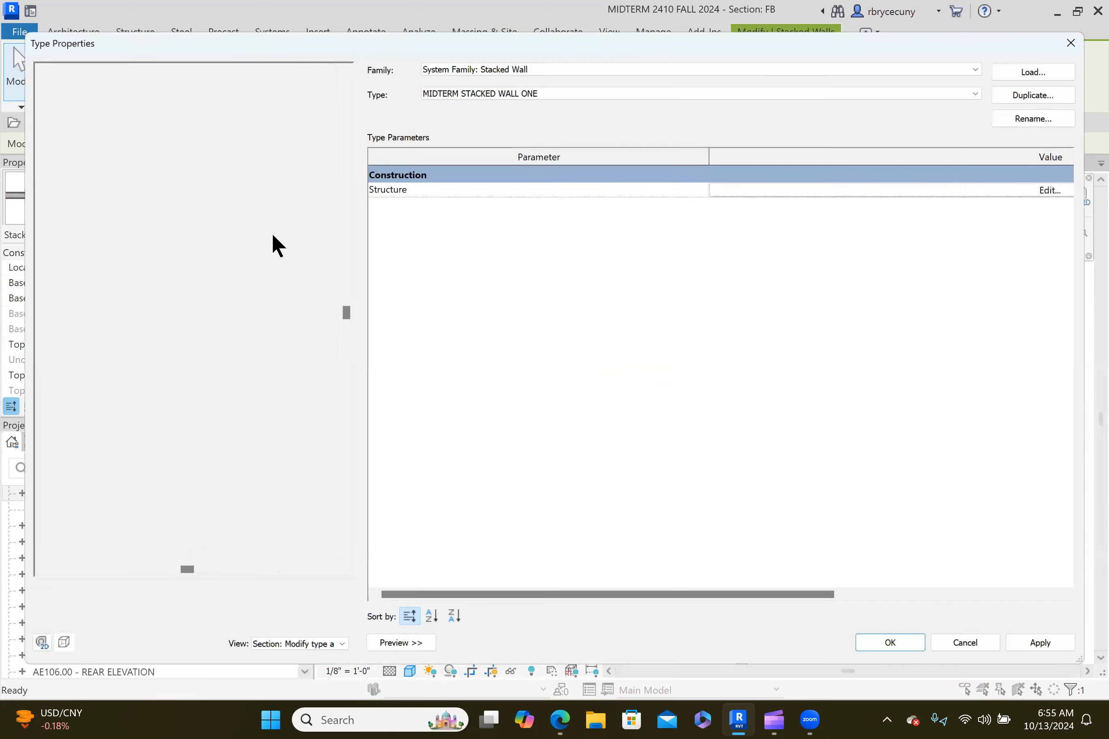
{"action": "left_click", "coordinate": [740, 193]}
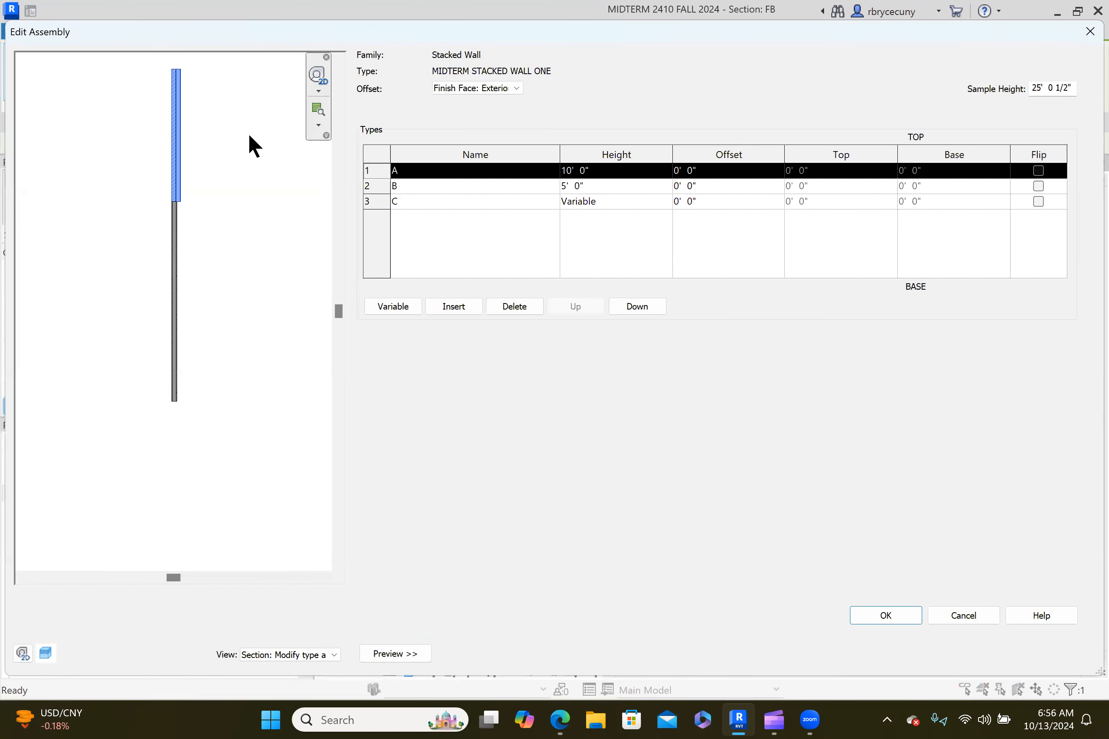
Check segments B and C in the preview, set wall A's height to 9' in the stacked wall structure, and accept the type changes.
{"action": "scroll", "coordinate": [248, 132], "scroll_direction": "up", "scroll_amount": 3}
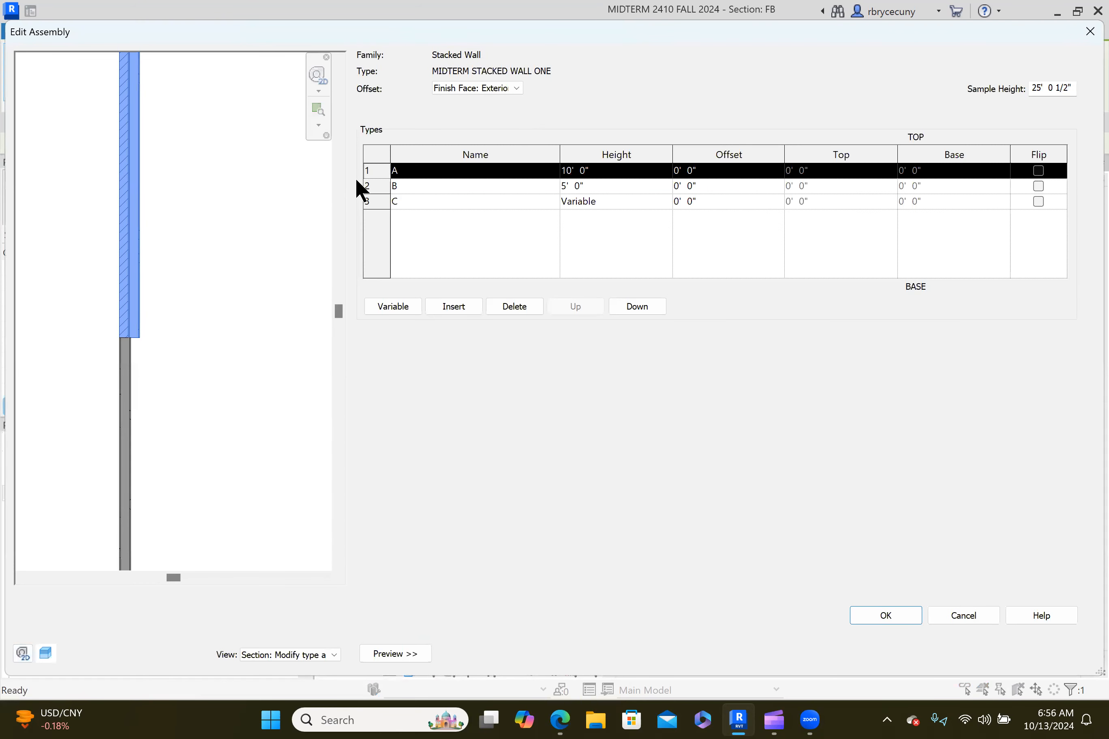
{"action": "left_click", "coordinate": [375, 184]}
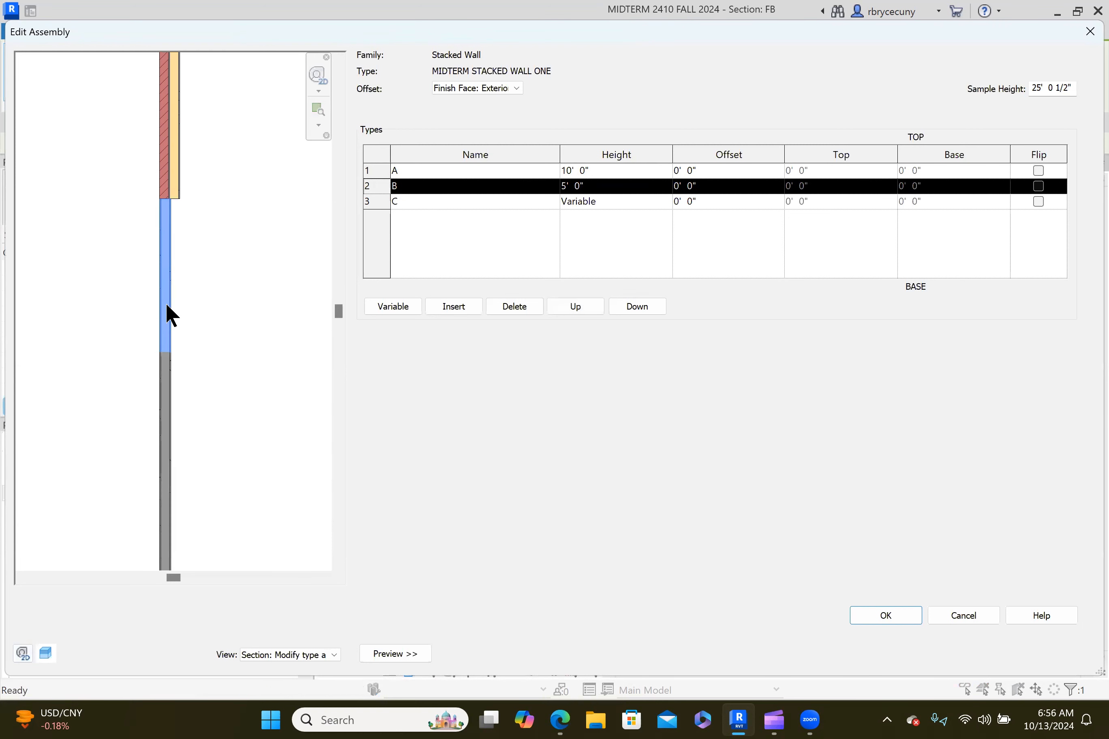
{"action": "left_click", "coordinate": [374, 202]}
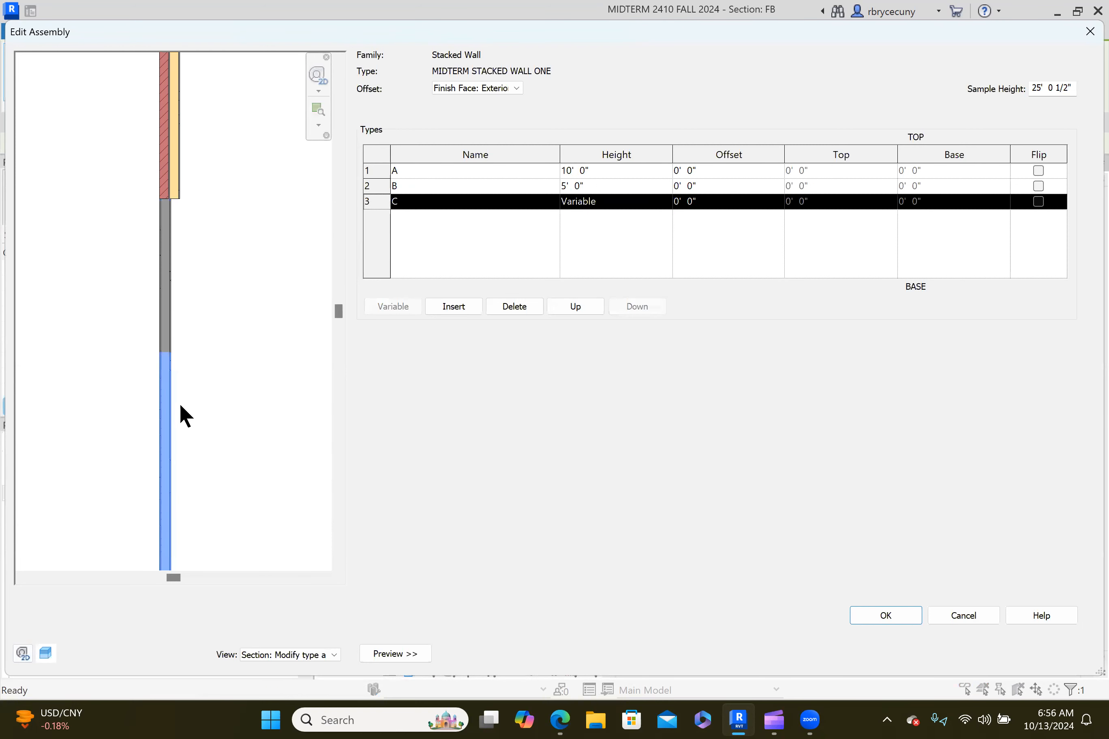
{"action": "left_click", "coordinate": [596, 173]}
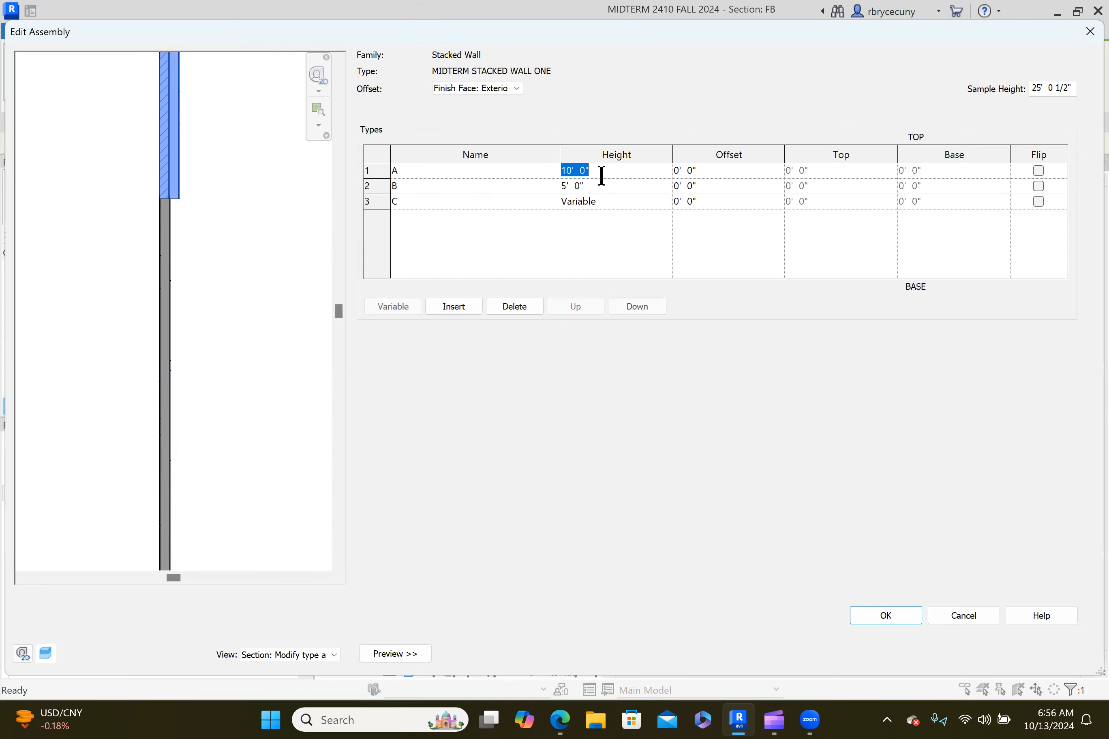
{"action": "scroll", "coordinate": [121, 413], "scroll_direction": "down", "scroll_amount": 3}
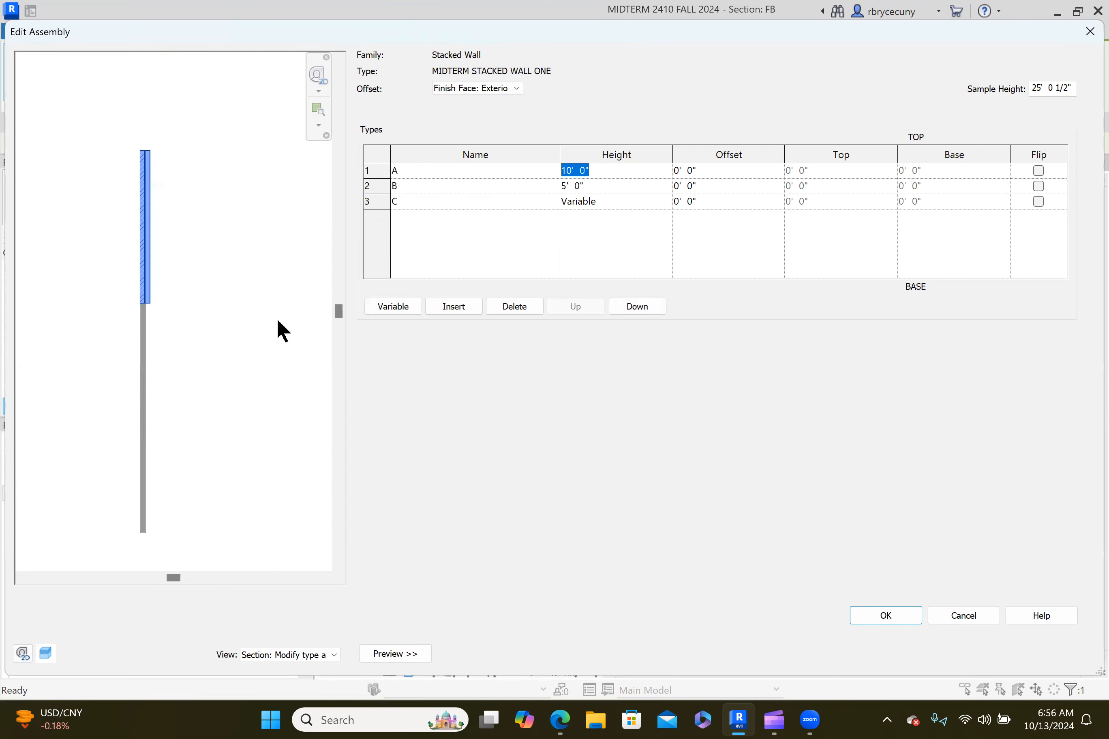
{"action": "type", "text": "9"}
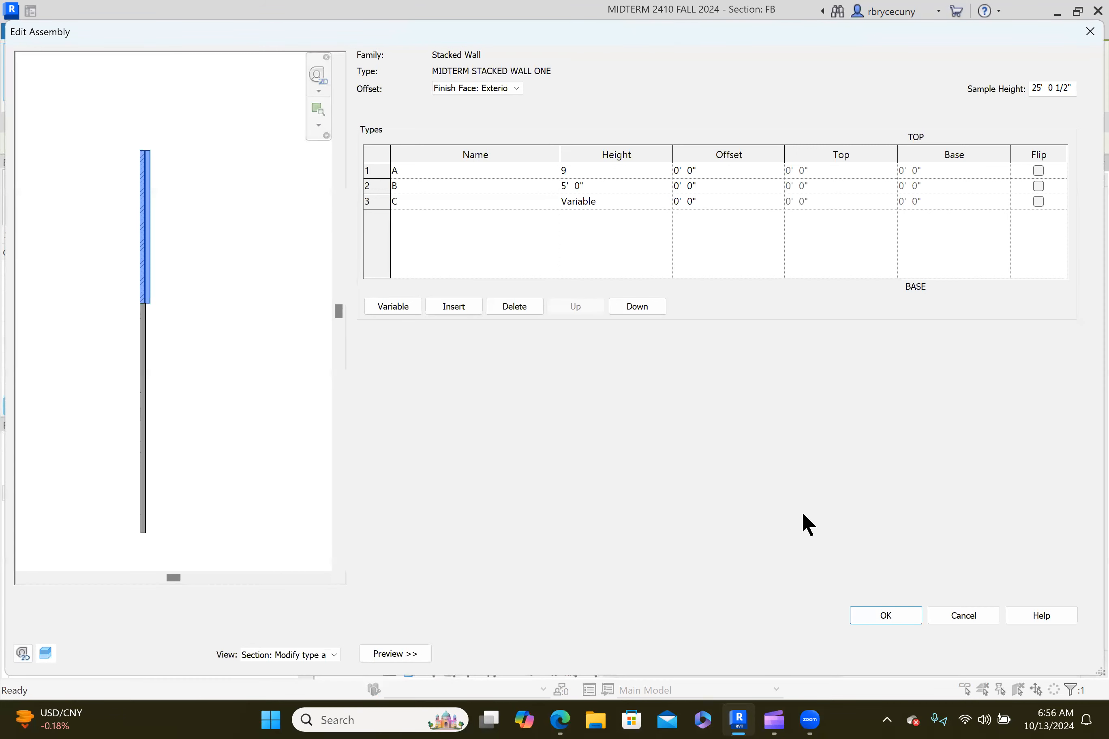
{"action": "left_click", "coordinate": [880, 614]}
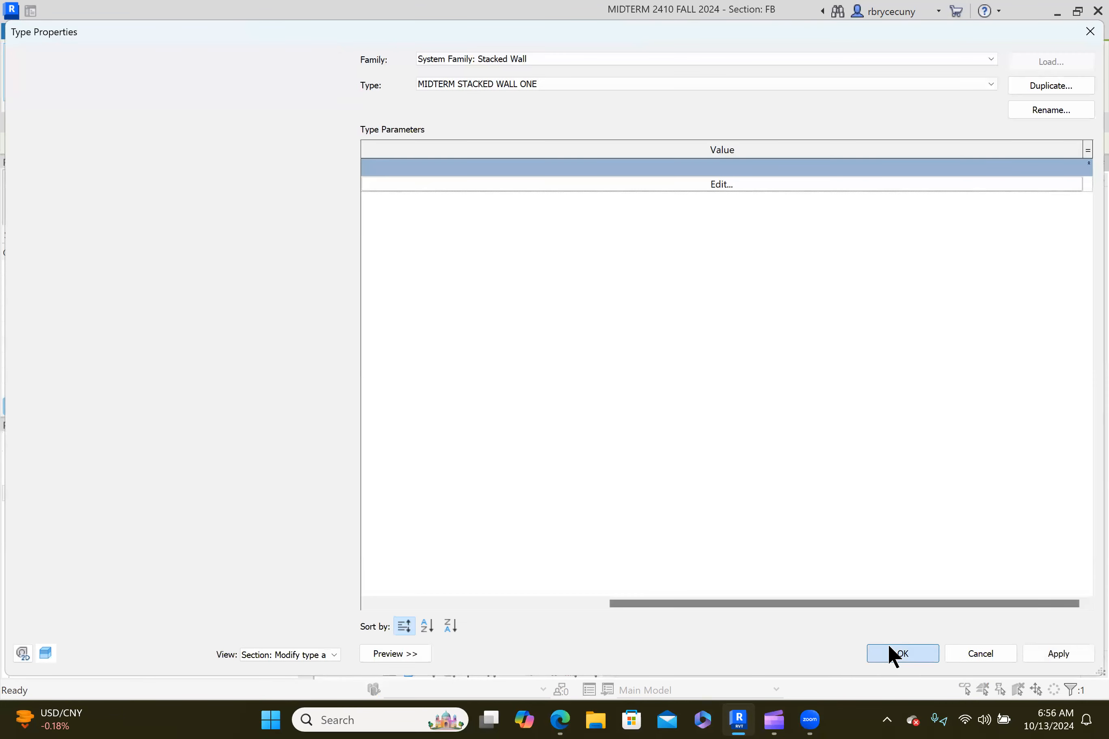
{"action": "left_click", "coordinate": [893, 658]}
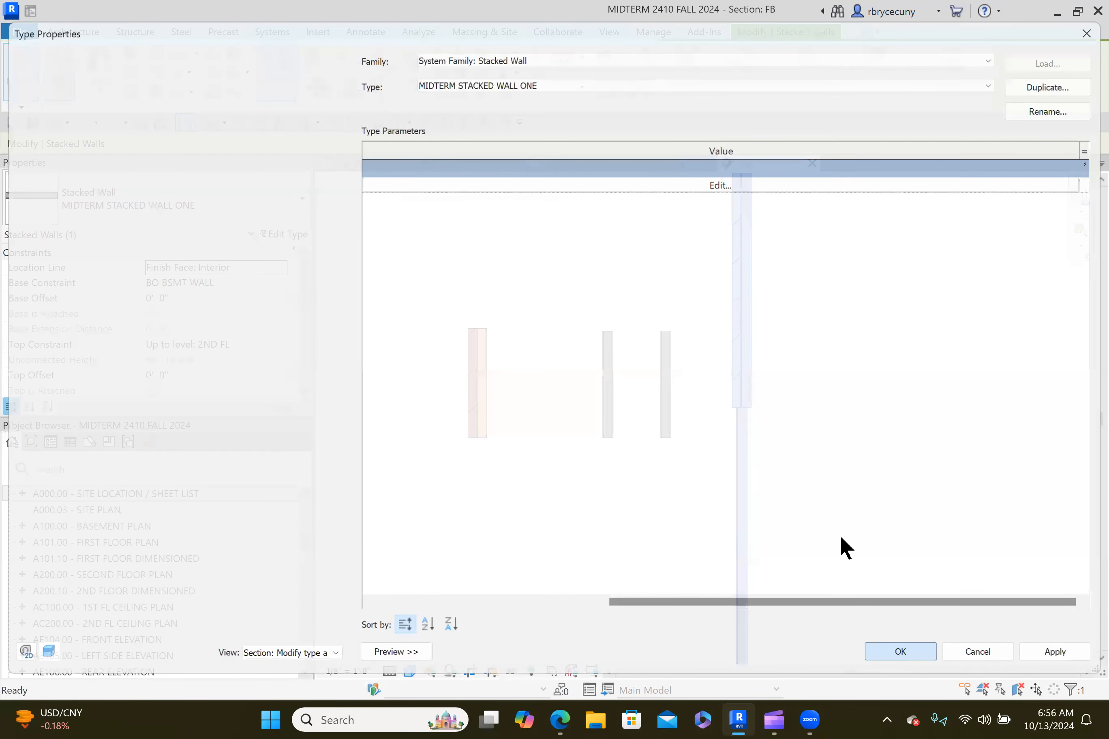
Deselect the stacked wall and inspect its full height and segments beside the sample walls in the FB section.
{"action": "scroll", "coordinate": [752, 287], "scroll_direction": "down", "scroll_amount": 2}
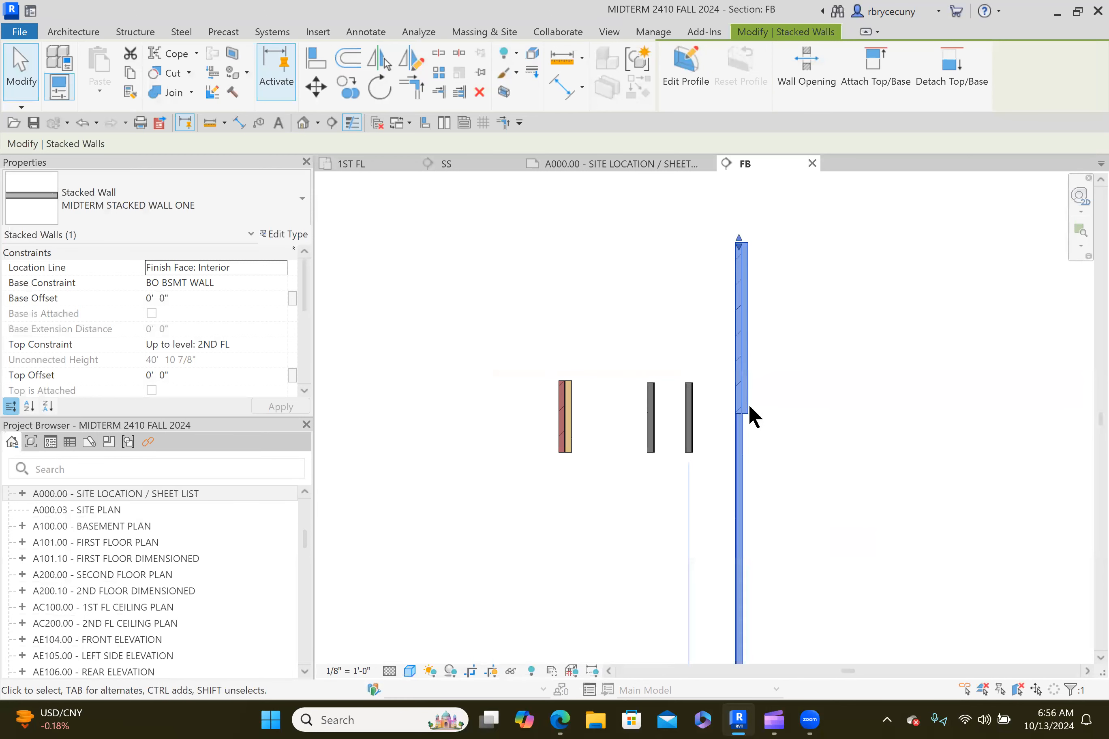
{"action": "middle_click_drag", "start_coordinate": [762, 480], "coordinate": [691, 364]}
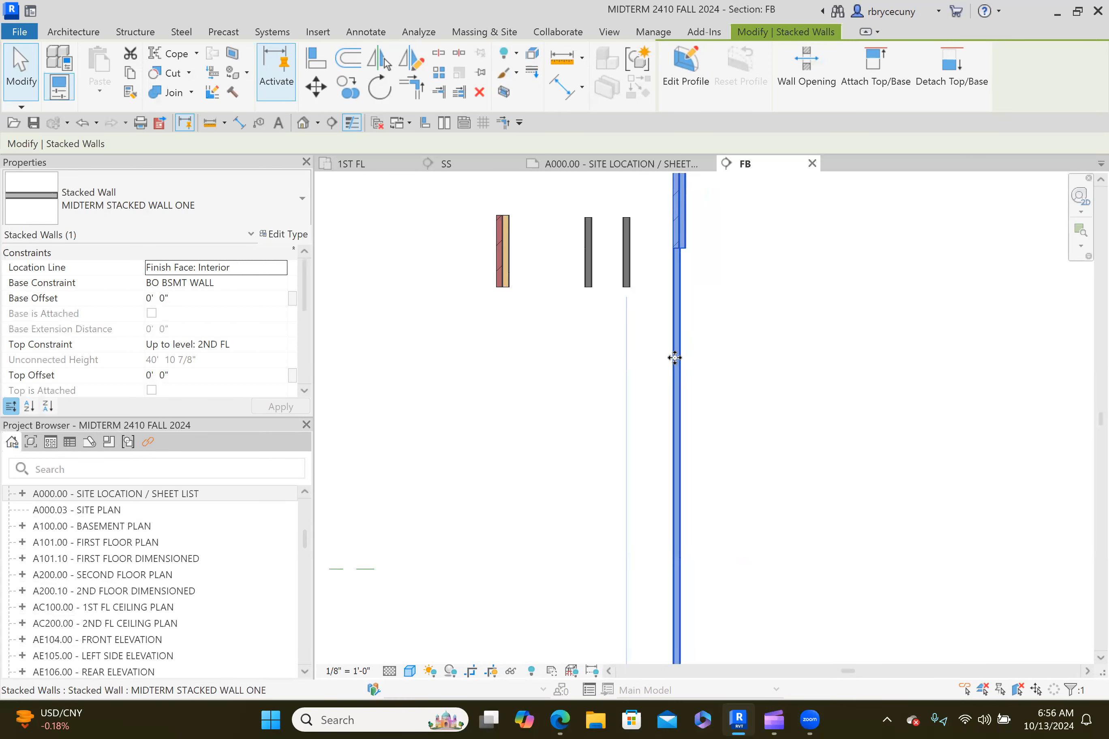
{"action": "scroll", "coordinate": [679, 359], "scroll_direction": "down", "scroll_amount": 1}
{"action": "middle_click_drag", "start_coordinate": [688, 306], "coordinate": [667, 217]}
{"action": "key", "text": "Escape"}
{"action": "scroll", "coordinate": [751, 407], "scroll_direction": "down", "scroll_amount": 1}
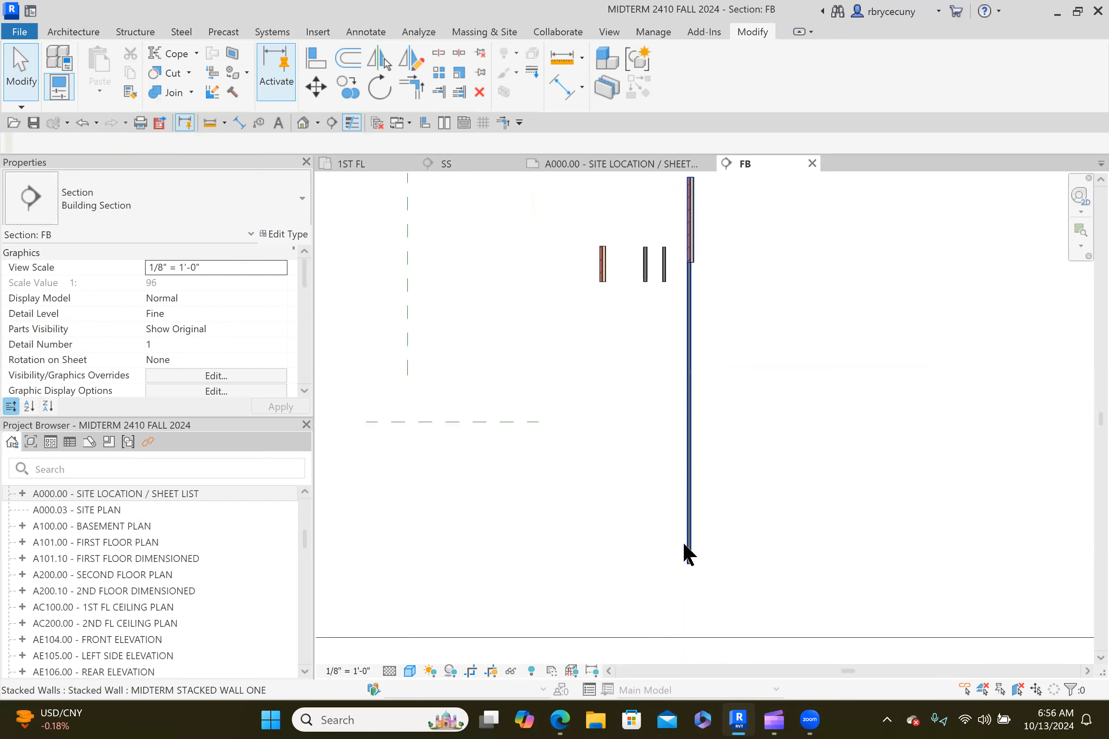
{"action": "scroll", "coordinate": [683, 542], "scroll_direction": "up", "scroll_amount": 2}
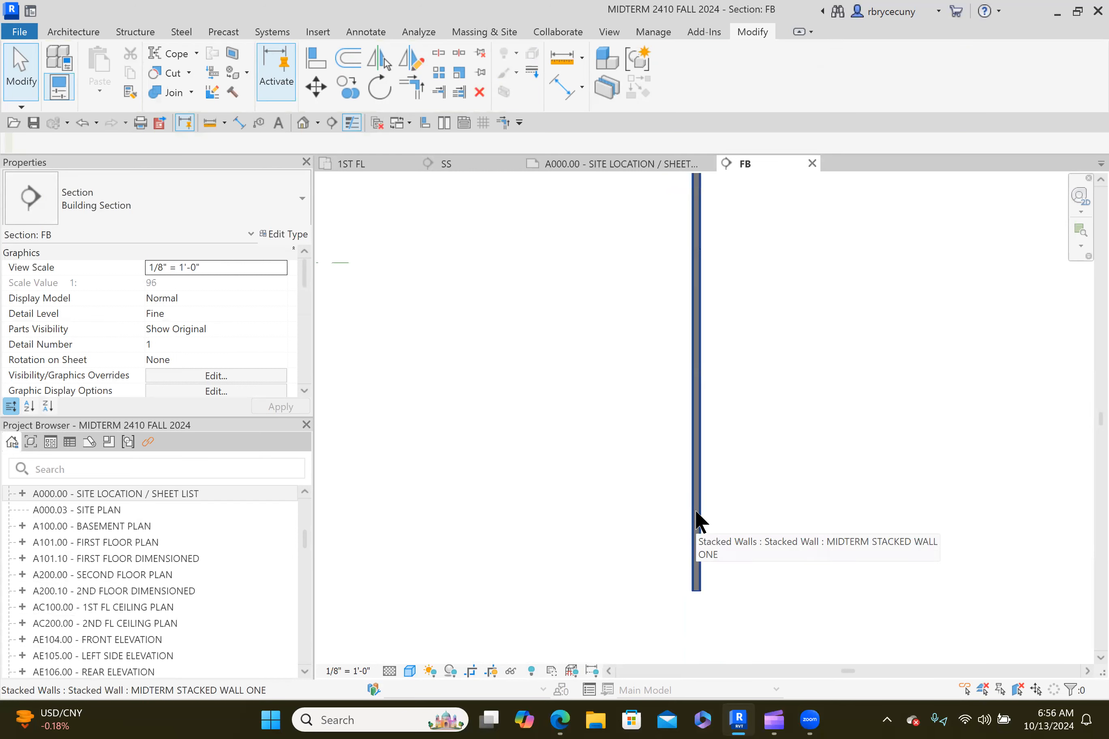
{"action": "scroll", "coordinate": [695, 511], "scroll_direction": "down", "scroll_amount": 3}
{"action": "middle_click_drag", "start_coordinate": [726, 391], "coordinate": [681, 426]}
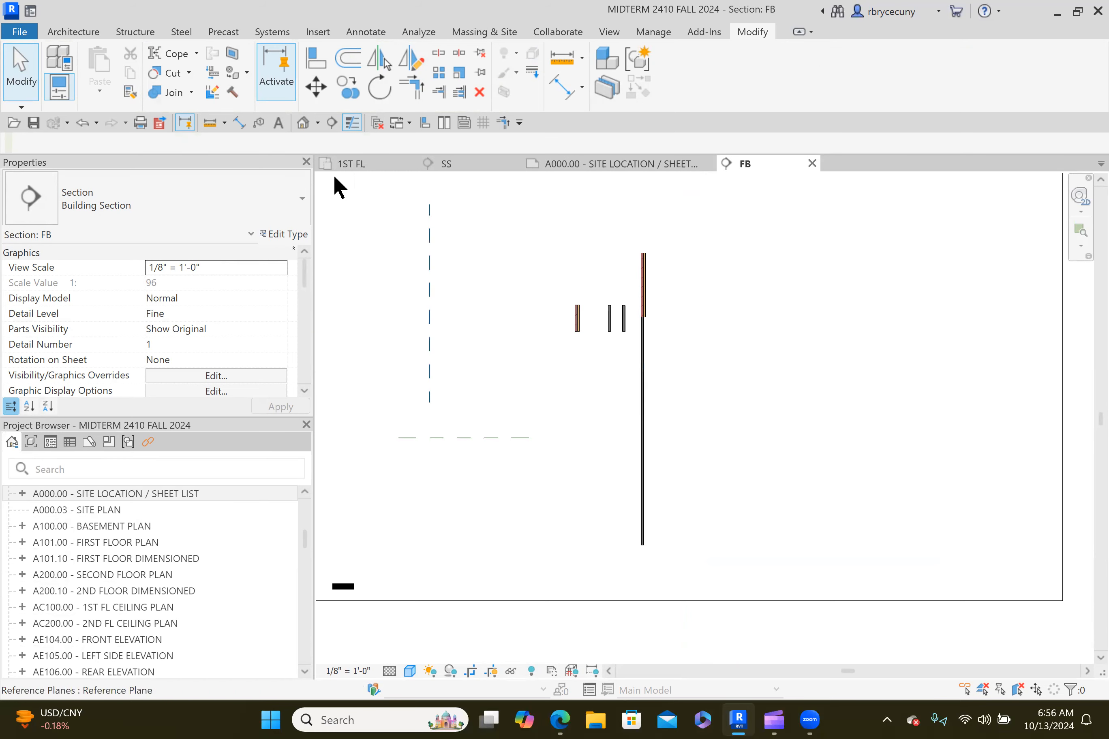
Start an aligned dimension on the stacked wall in the FB section, referencing the top and bottom of segment A.
{"action": "left_click", "coordinate": [239, 122]}
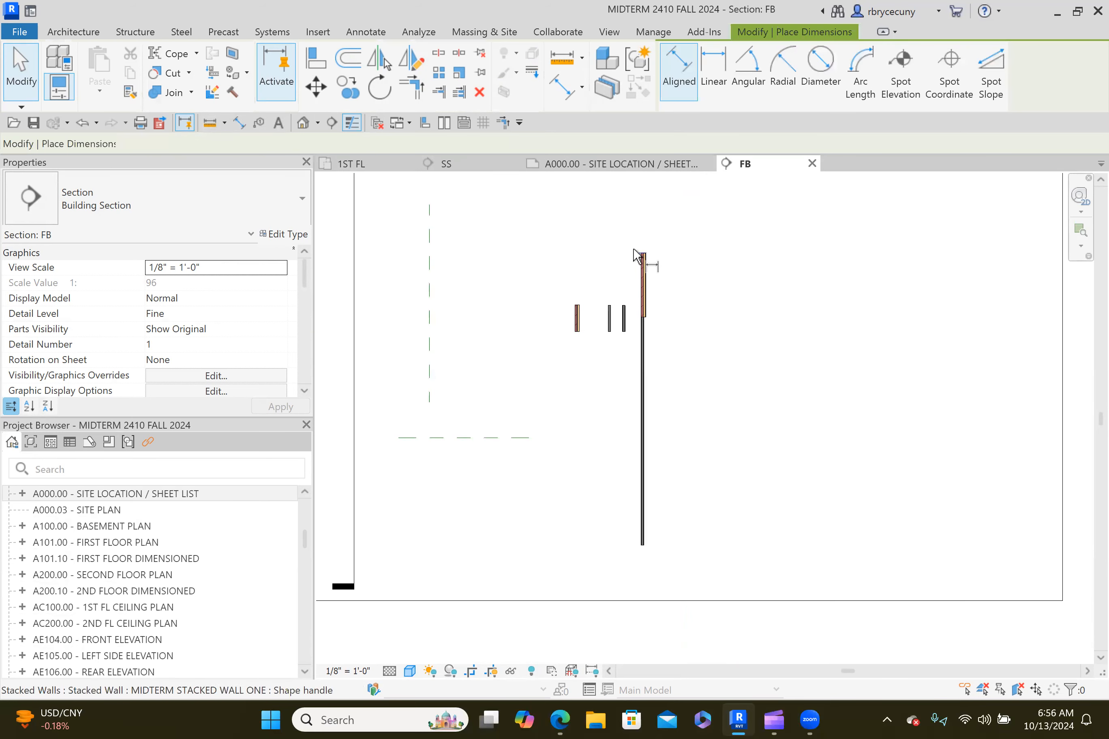
{"action": "scroll", "coordinate": [656, 257], "scroll_direction": "up", "scroll_amount": 4}
{"action": "left_click", "coordinate": [658, 275]}
{"action": "middle_click_drag", "start_coordinate": [712, 427], "coordinate": [692, 265]}
{"action": "scroll", "coordinate": [646, 413], "scroll_direction": "up", "scroll_amount": 3}
{"action": "left_click", "coordinate": [630, 410]}
Extend the dimension string to the bottom of segment B, place it beside the stacked wall, and end the dimension command.
{"action": "scroll", "coordinate": [716, 420], "scroll_direction": "down", "scroll_amount": 6}
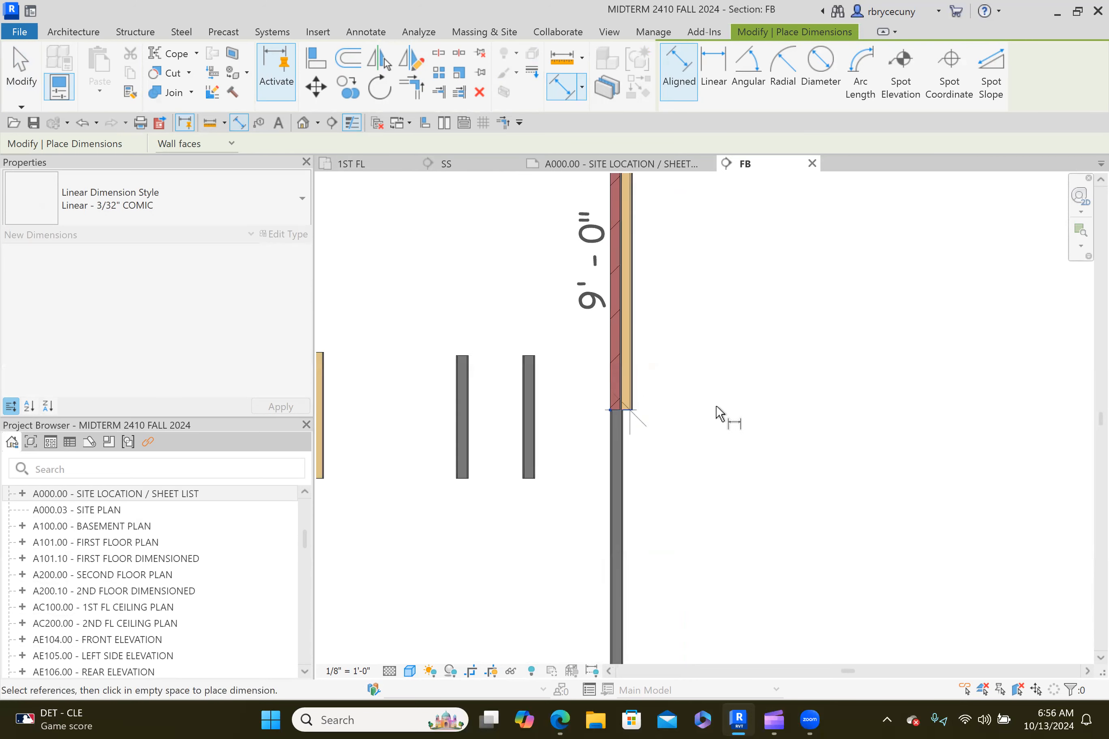
{"action": "middle_click_drag", "start_coordinate": [719, 445], "coordinate": [724, 302]}
{"action": "scroll", "coordinate": [657, 384], "scroll_direction": "up", "scroll_amount": 4}
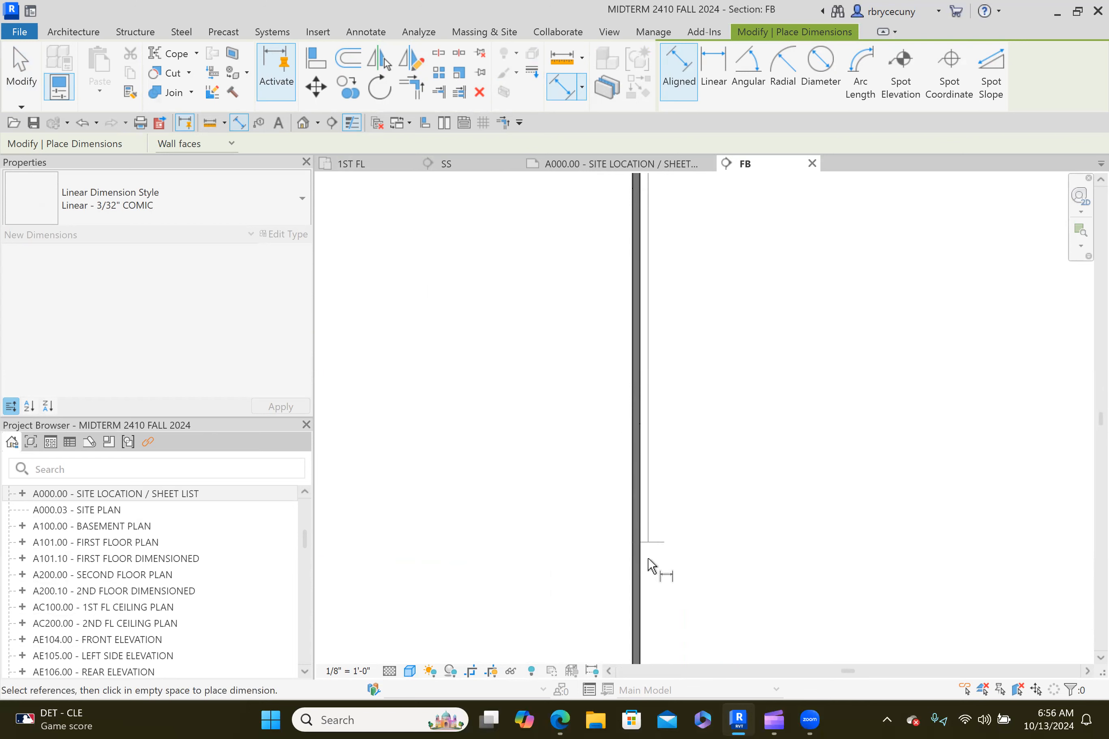
{"action": "scroll", "coordinate": [637, 470], "scroll_direction": "down", "scroll_amount": 3}
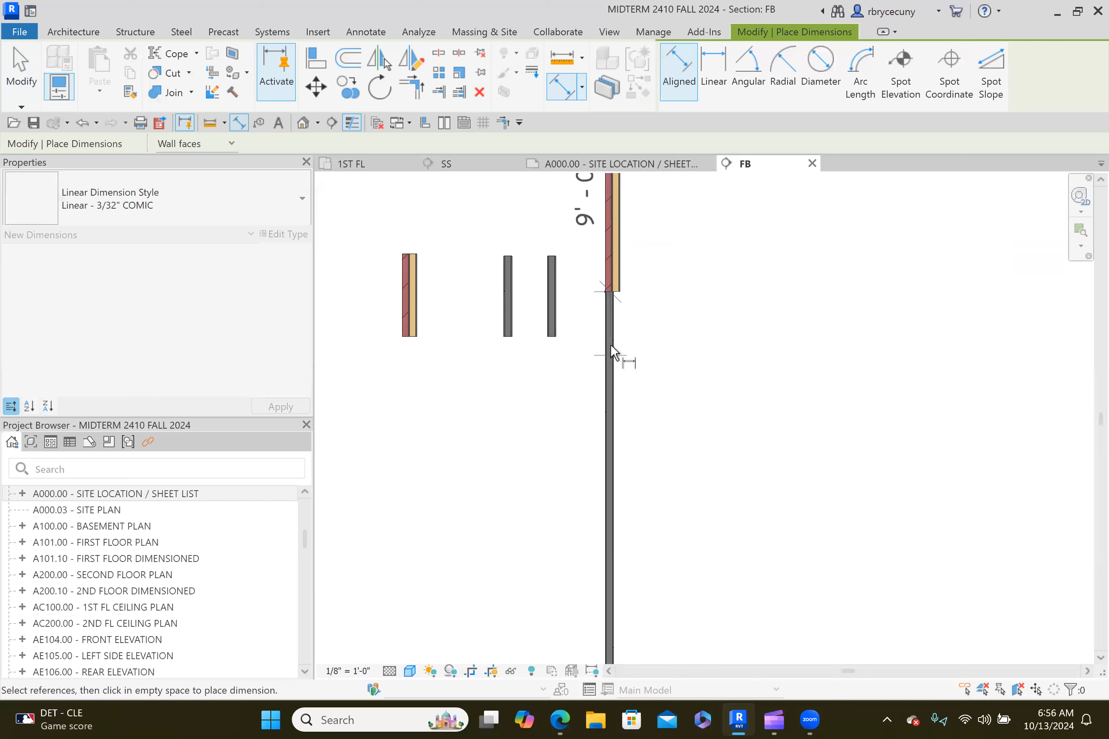
{"action": "left_click", "coordinate": [610, 404]}
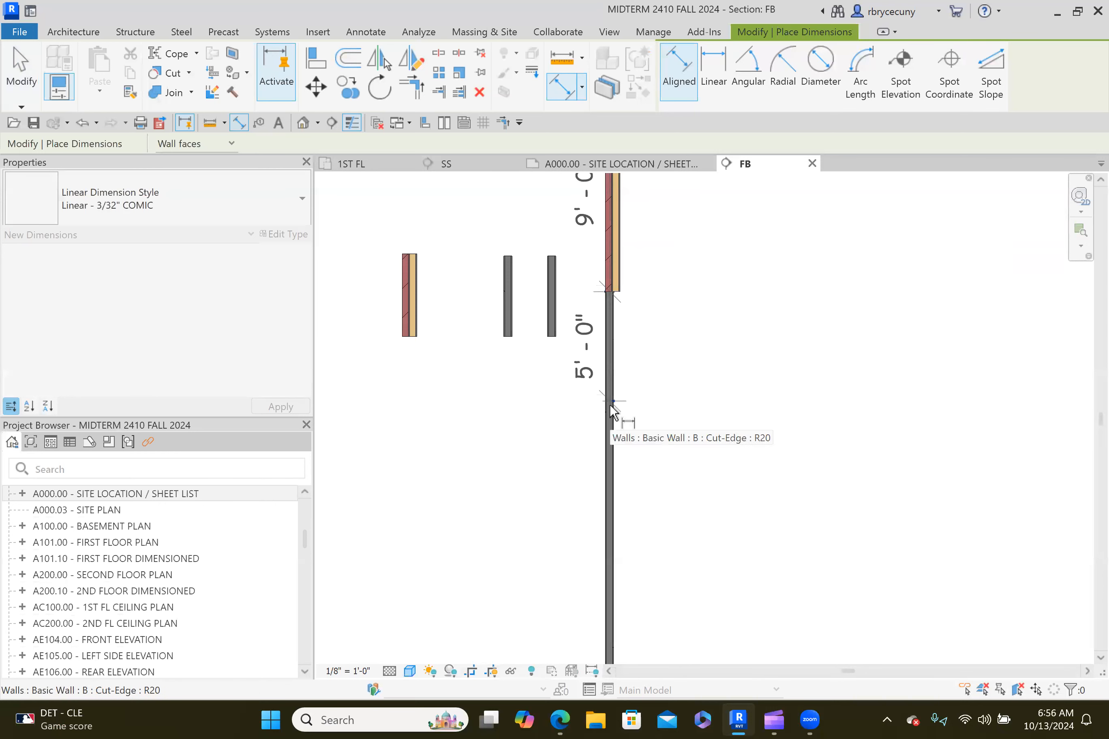
{"action": "left_click", "coordinate": [697, 407]}
{"action": "scroll", "coordinate": [697, 410], "scroll_direction": "down", "scroll_amount": 2}
{"action": "middle_click_drag", "start_coordinate": [707, 477], "coordinate": [694, 420]}
{"action": "key", "text": "Escape"}
{"action": "key", "text": "Escape"}
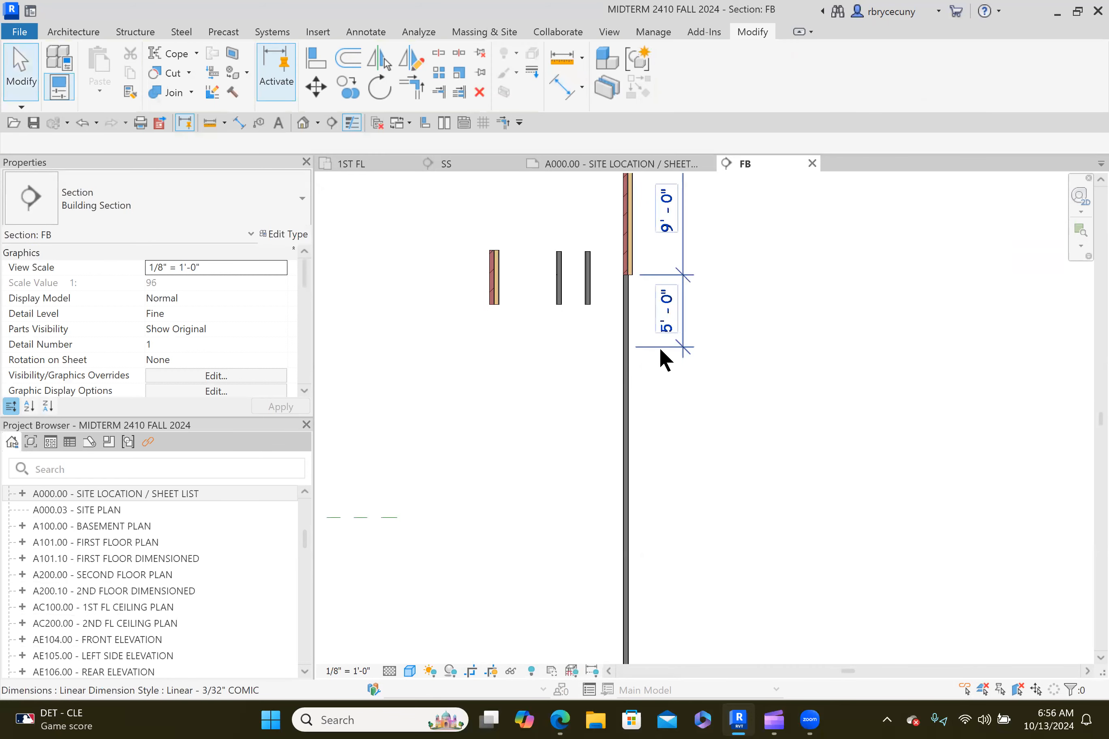
Add a witness line at the base of the stacked wall to the dimension string so that segment C is dimensioned.
{"action": "left_click", "coordinate": [663, 352]}
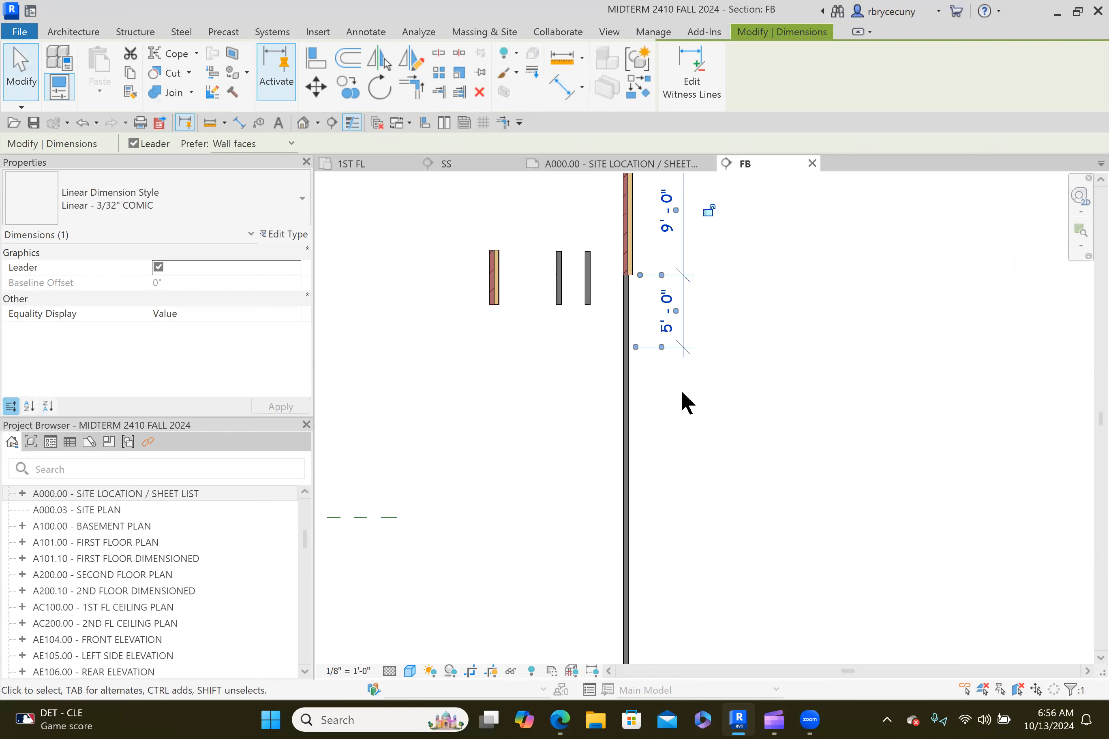
{"action": "scroll", "coordinate": [713, 445], "scroll_direction": "down", "scroll_amount": 2}
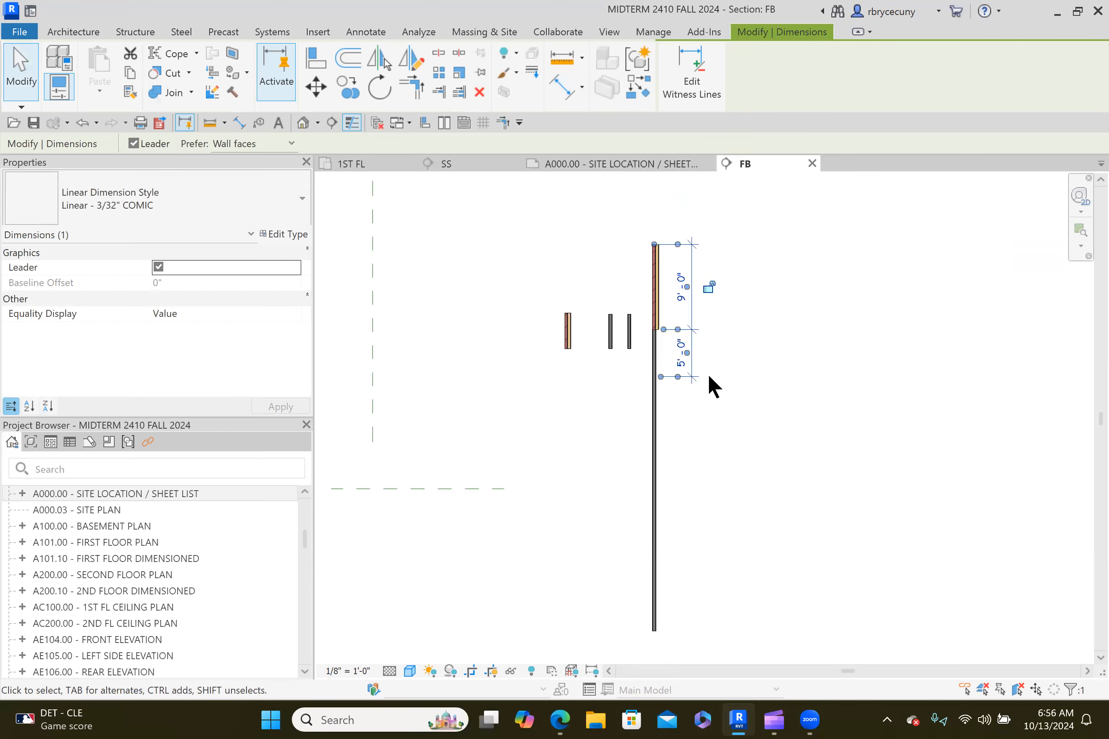
{"action": "left_click", "coordinate": [692, 82]}
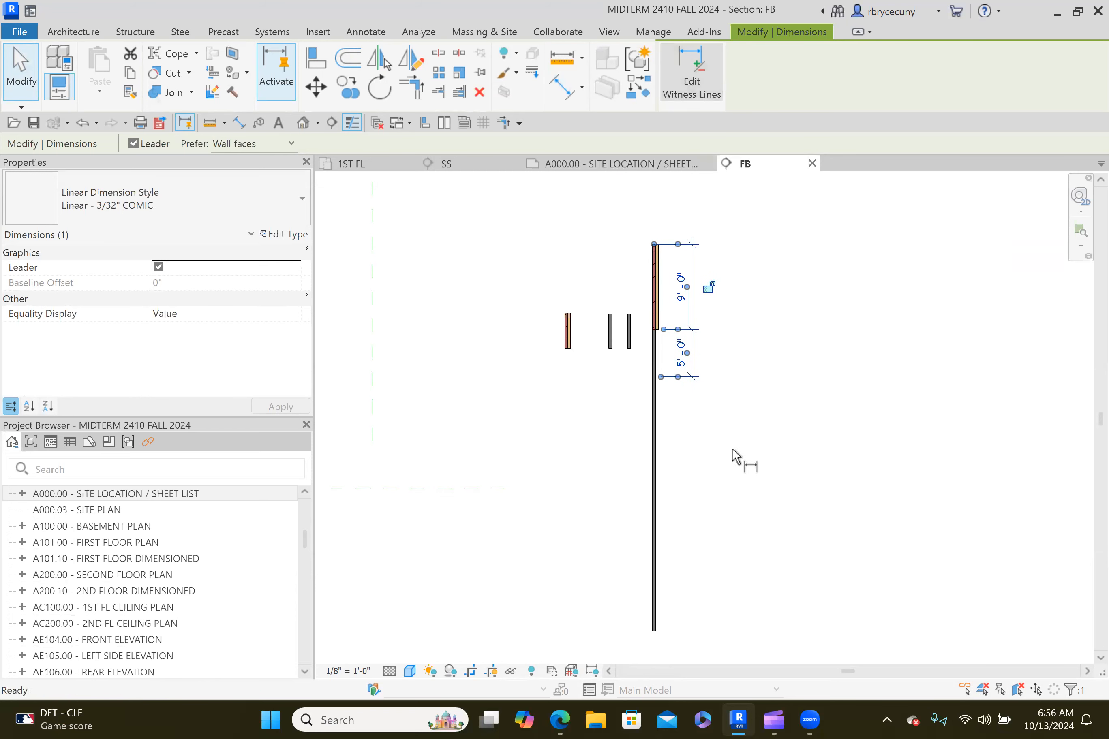
{"action": "left_click", "coordinate": [657, 638]}
{"action": "left_click", "coordinate": [750, 637]}
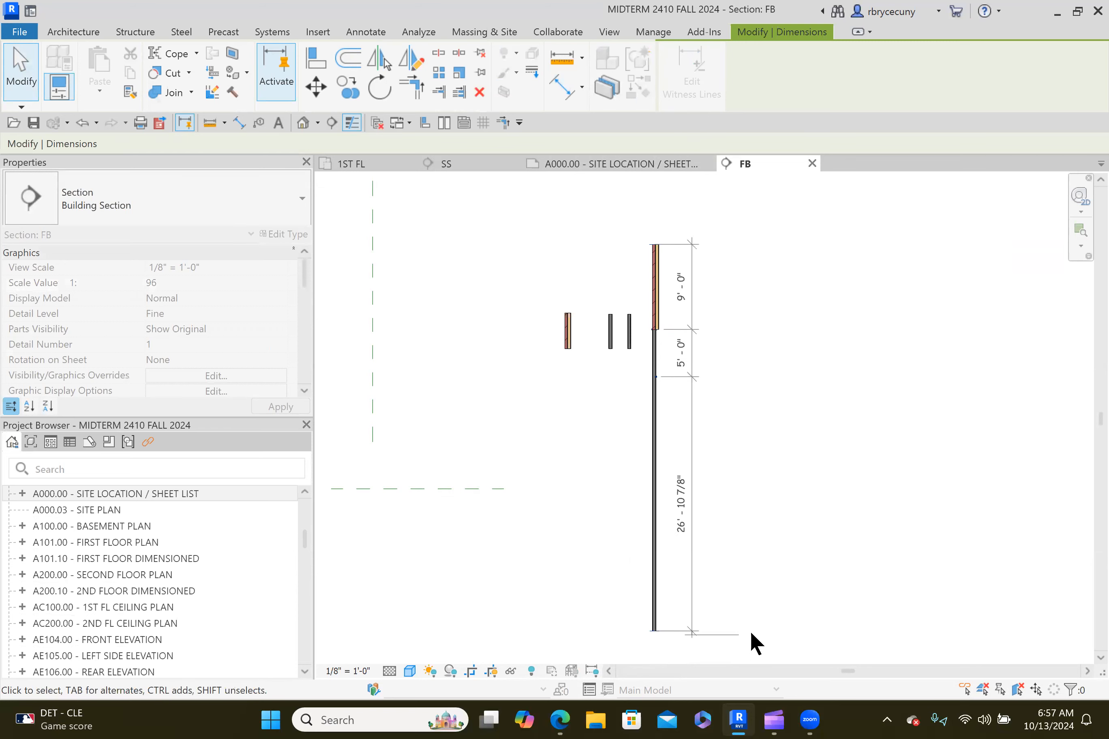
{"action": "left_click", "coordinate": [789, 618]}
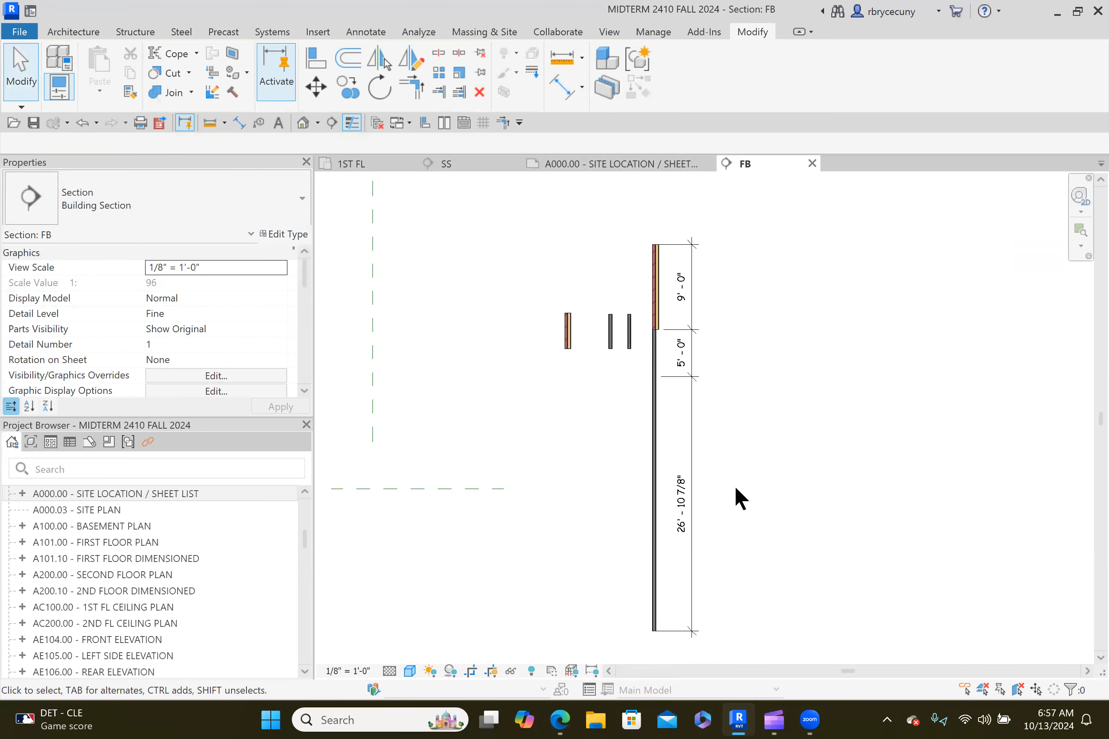
Set the stacked wall's Top Offset to 10' and compare the heights of its three segments.
{"action": "left_click", "coordinate": [650, 286]}
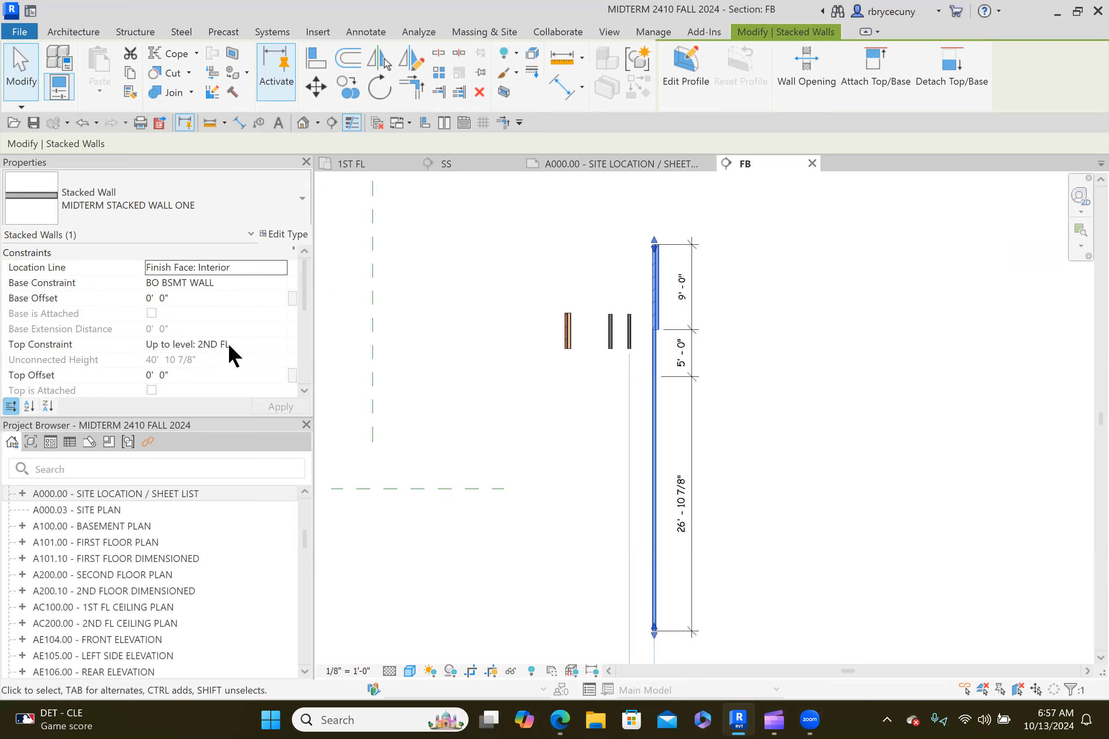
{"action": "scroll", "coordinate": [228, 343], "scroll_direction": "down", "scroll_amount": 2}
{"action": "left_click", "coordinate": [180, 297]}
{"action": "type", "text": "1"}
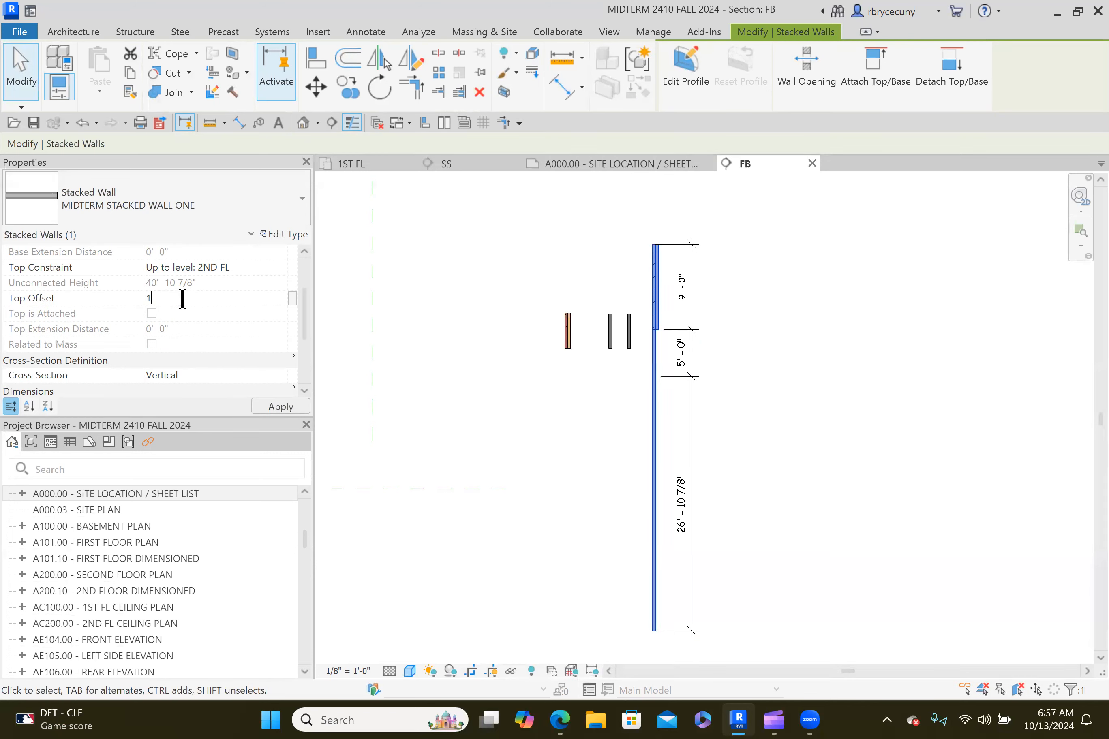
{"action": "type", "text": "0'  0\""}
{"action": "middle_click_drag", "start_coordinate": [463, 541], "coordinate": [431, 626]}
{"action": "scroll", "coordinate": [431, 626], "scroll_direction": "down", "scroll_amount": 1}
{"action": "scroll", "coordinate": [667, 325], "scroll_direction": "up", "scroll_amount": 2}
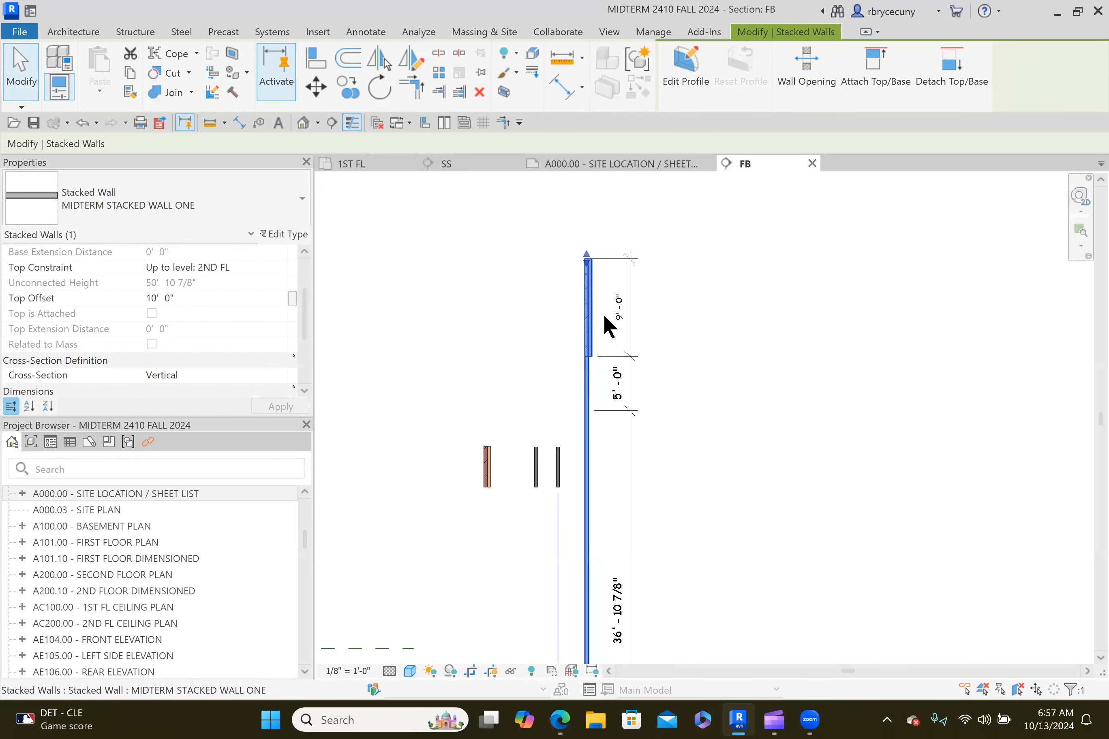
{"action": "middle_click_drag", "start_coordinate": [587, 387], "coordinate": [595, 334]}
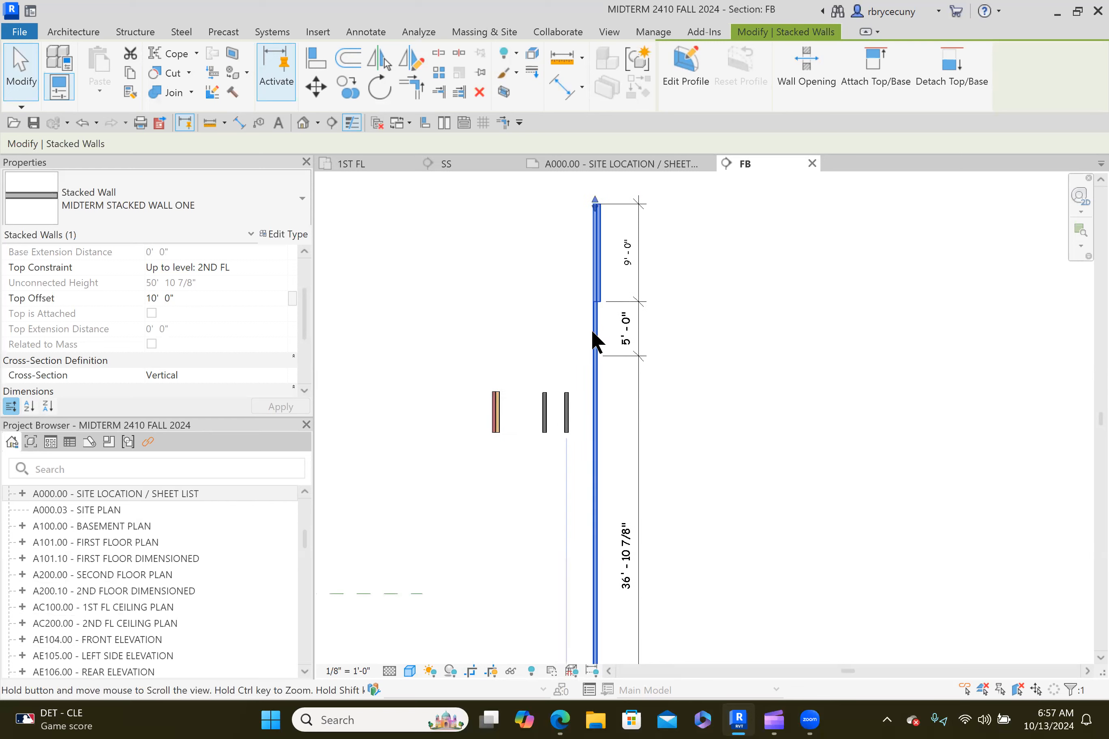
{"action": "middle_click_drag", "start_coordinate": [627, 531], "coordinate": [621, 543]}
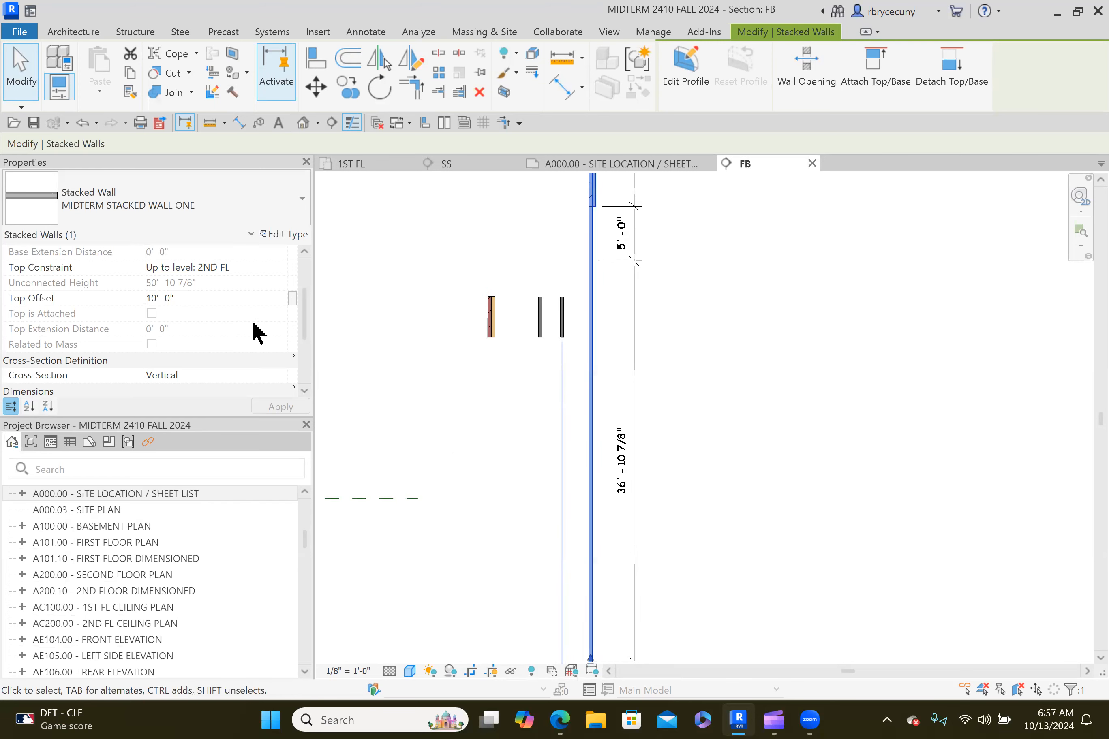
Set the stacked wall's Top Offset to 20' and check how each dimensioned segment responds.
{"action": "left_click", "coordinate": [190, 299]}
{"action": "left_click_drag", "start_coordinate": [188, 302], "coordinate": [124, 315]}
{"action": "type", "text": "2"}
{"action": "scroll", "coordinate": [525, 582], "scroll_direction": "down", "scroll_amount": 1}
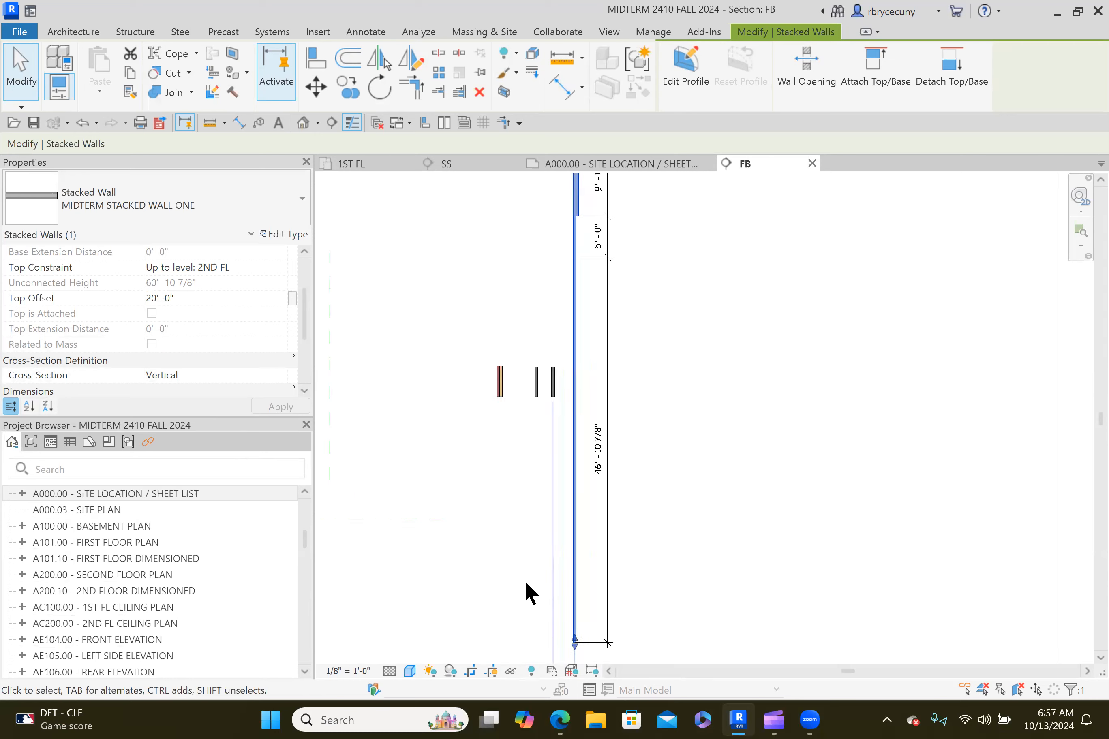
{"action": "scroll", "coordinate": [525, 583], "scroll_direction": "down", "scroll_amount": 1}
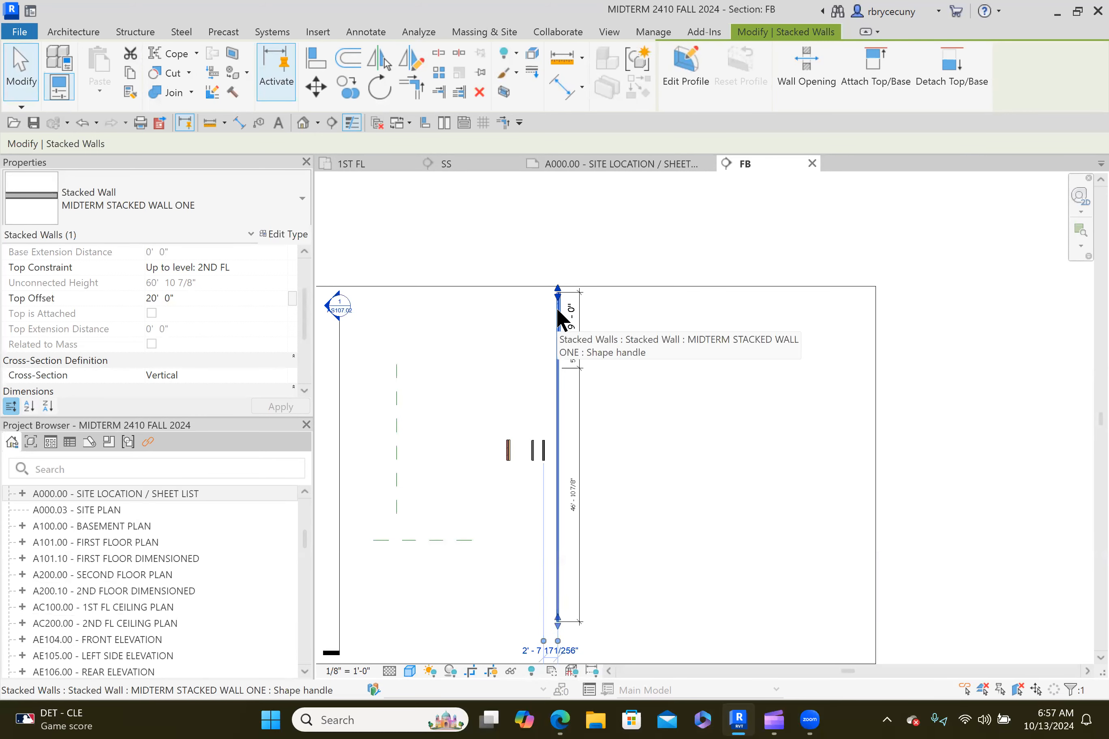
{"action": "scroll", "coordinate": [563, 358], "scroll_direction": "up", "scroll_amount": 2}
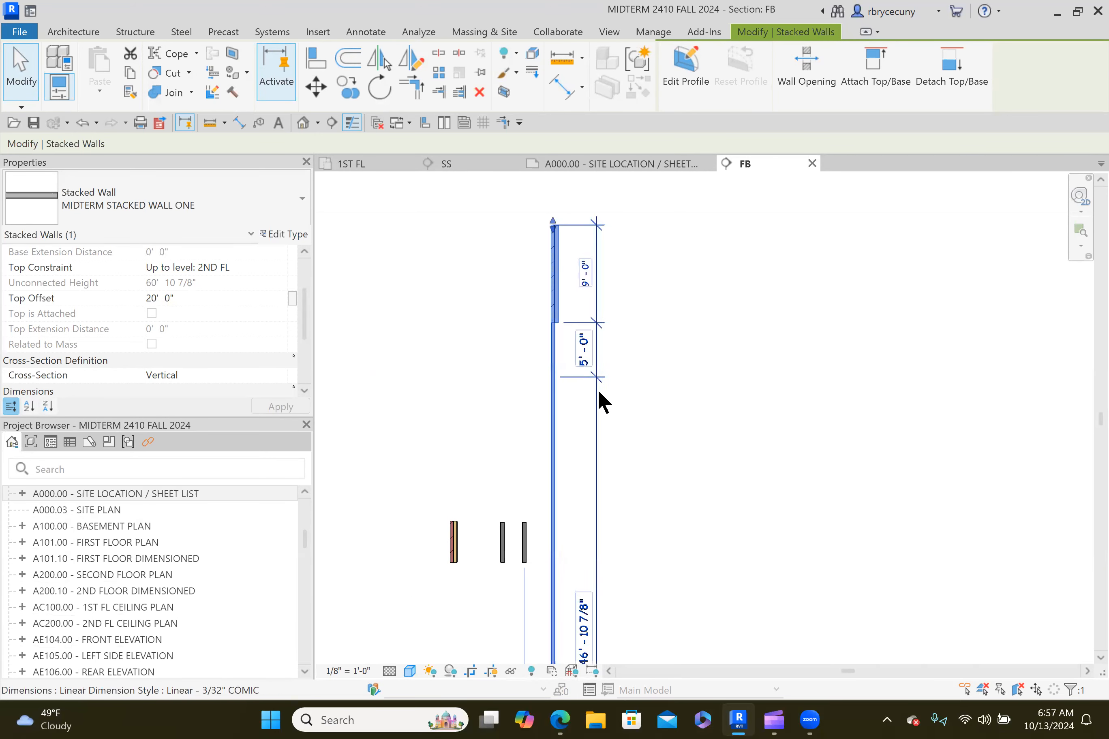
{"action": "scroll", "coordinate": [598, 389], "scroll_direction": "down", "scroll_amount": 2}
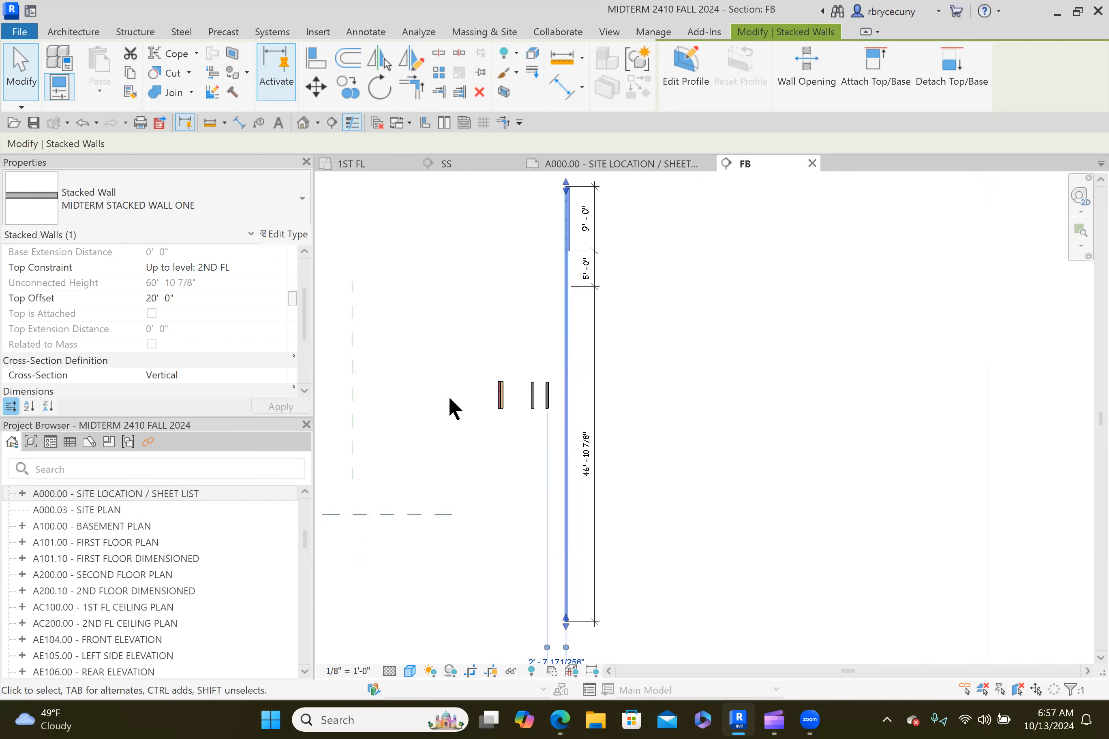
Set the stacked wall's Top Offset to -5', deselect the wall, and check its full height.
{"action": "left_click", "coordinate": [193, 298]}
{"action": "type", "text": "-5"}
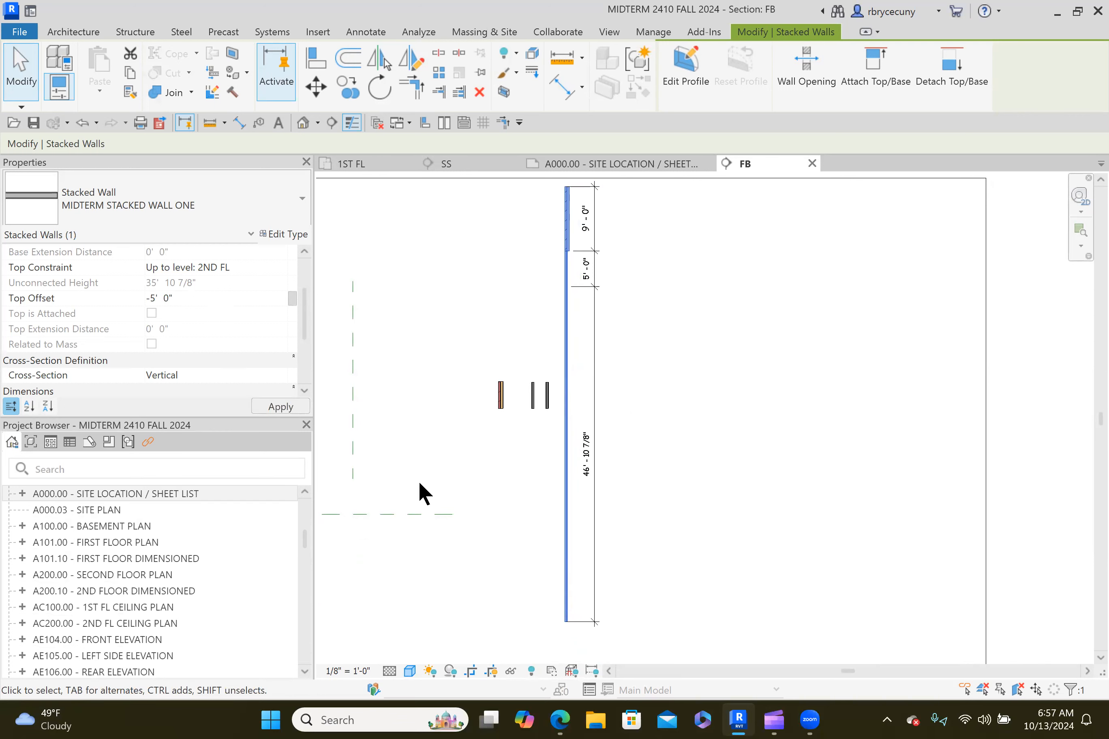
{"action": "scroll", "coordinate": [640, 403], "scroll_direction": "up", "scroll_amount": 2}
{"action": "left_click", "coordinate": [602, 472]}
{"action": "middle_click_drag", "start_coordinate": [602, 473], "coordinate": [653, 399]}
{"action": "middle_click_drag", "start_coordinate": [659, 544], "coordinate": [663, 486]}
{"action": "scroll", "coordinate": [684, 408], "scroll_direction": "down", "scroll_amount": 2}
{"action": "scroll", "coordinate": [687, 381], "scroll_direction": "up", "scroll_amount": 2}
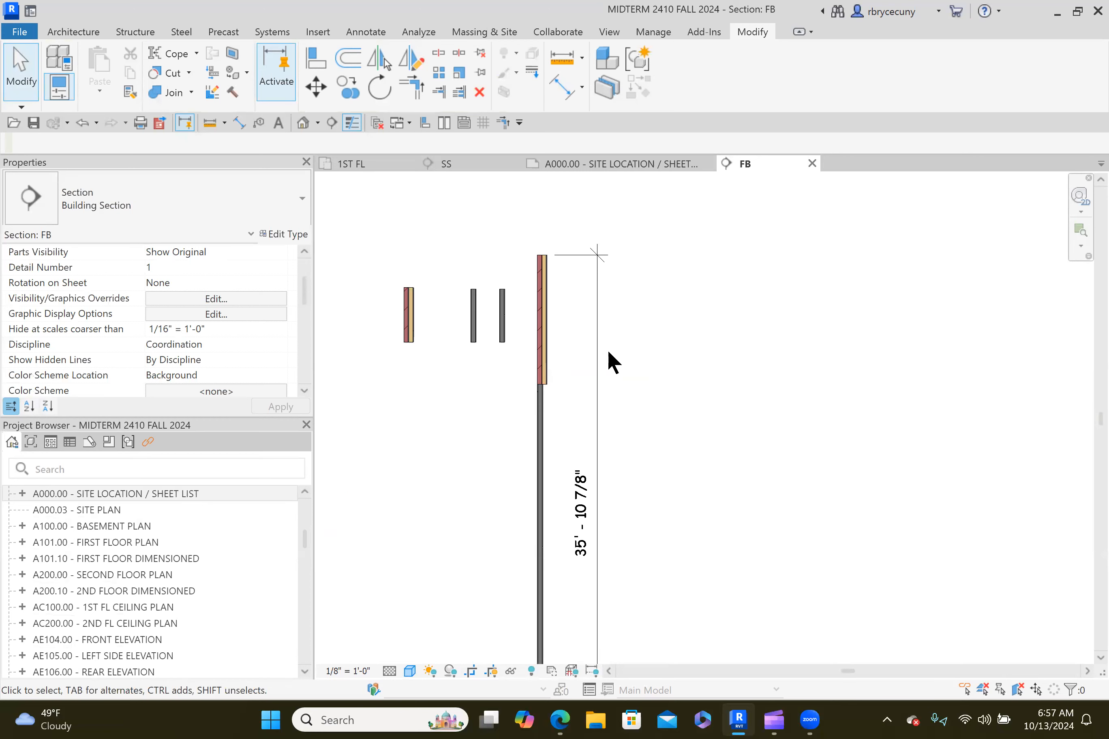
Add witness lines at the bottoms of segments A and B to the stacked wall's overall height dimension.
{"action": "left_click", "coordinate": [596, 349]}
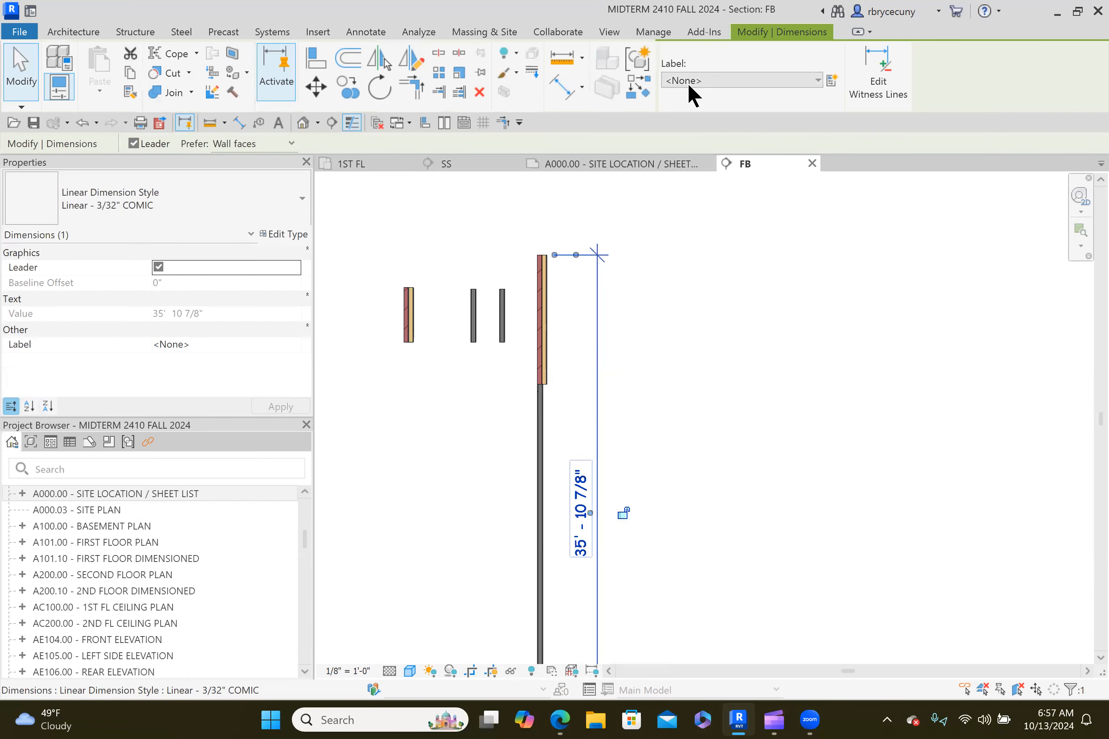
{"action": "left_click", "coordinate": [868, 78]}
{"action": "scroll", "coordinate": [541, 379], "scroll_direction": "up", "scroll_amount": 2}
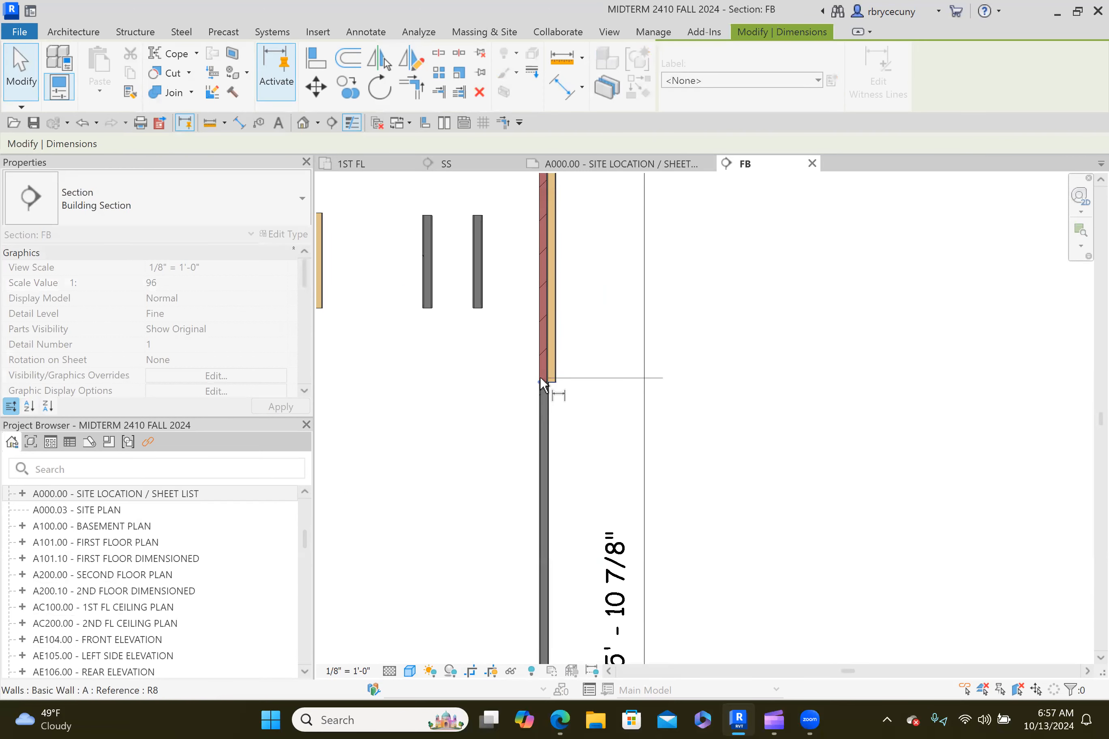
{"action": "left_click", "coordinate": [546, 382]}
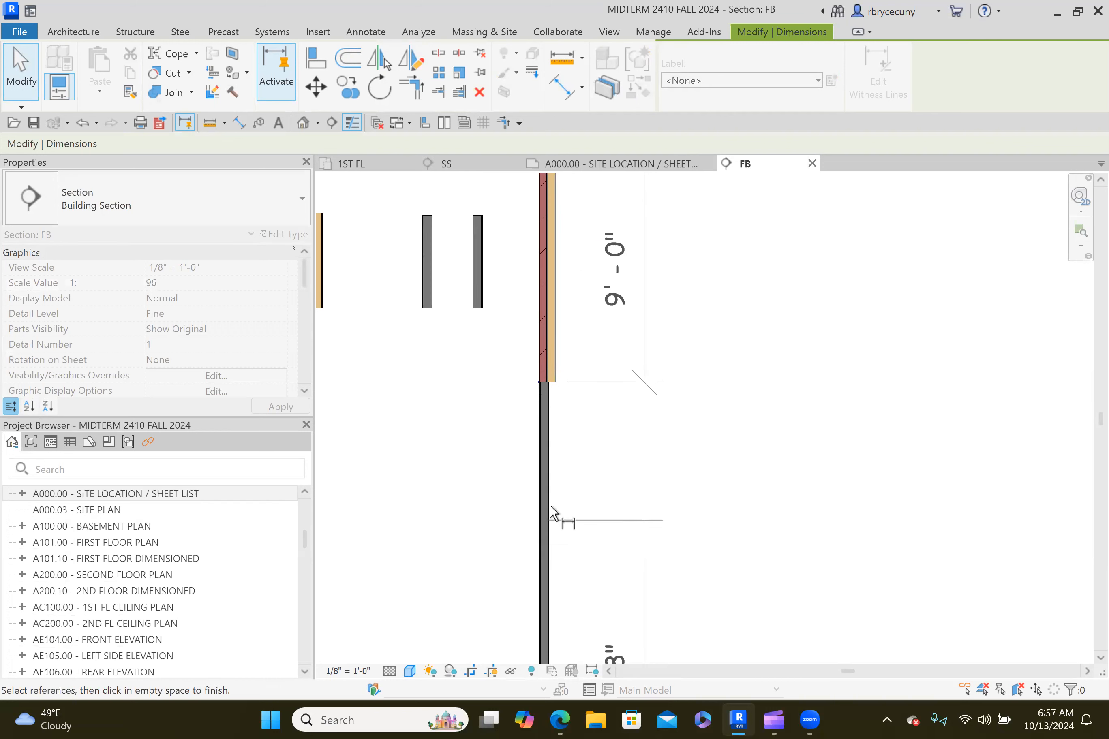
{"action": "left_click", "coordinate": [552, 515]}
{"action": "scroll", "coordinate": [549, 517], "scroll_direction": "down", "scroll_amount": 2}
{"action": "left_click", "coordinate": [686, 544]}
Move the segment dimension string to the side of the stacked wall facing away from the sample walls.
{"action": "middle_click_drag", "start_coordinate": [691, 579], "coordinate": [694, 496]}
{"action": "left_click", "coordinate": [499, 504]}
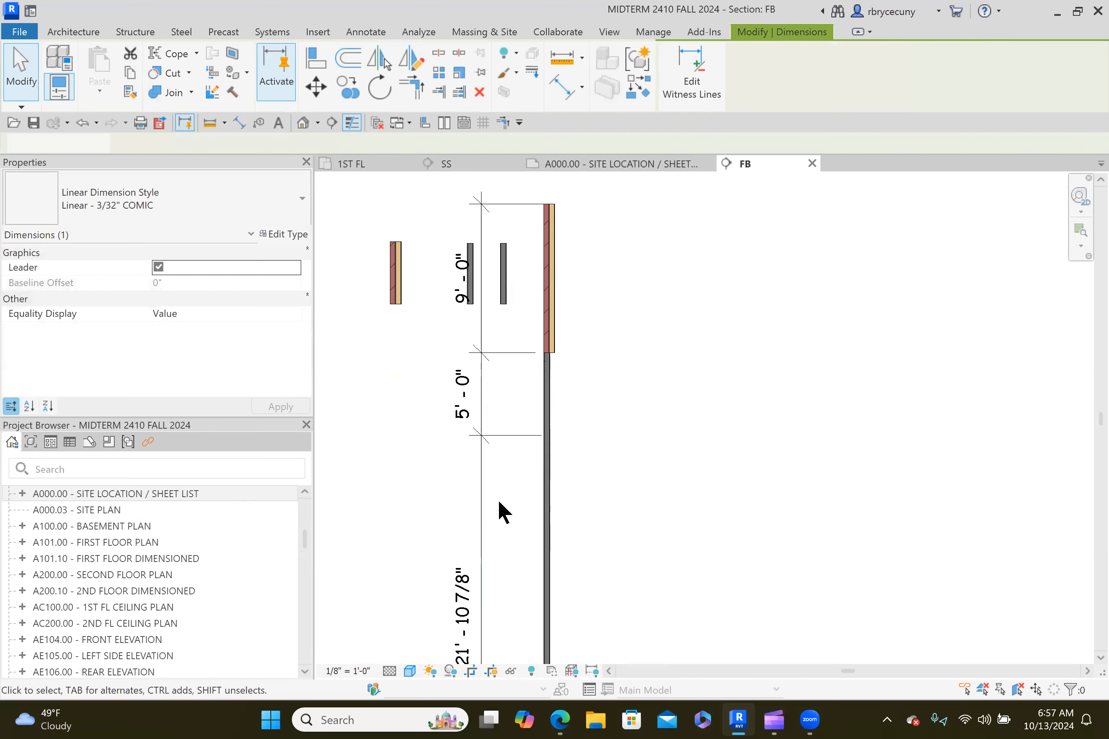
{"action": "left_click_drag", "start_coordinate": [484, 495], "coordinate": [684, 507]}
{"action": "middle_click_drag", "start_coordinate": [752, 546], "coordinate": [726, 478]}
{"action": "scroll", "coordinate": [715, 465], "scroll_direction": "down", "scroll_amount": 2}
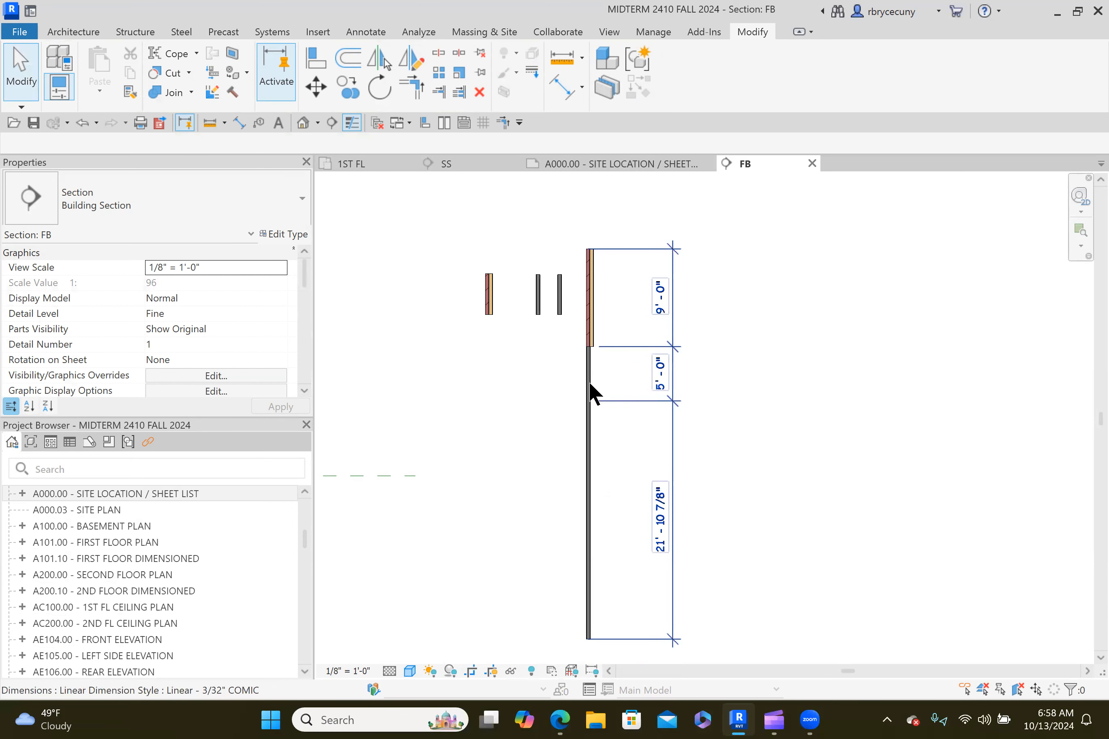
Tag segments A, B and C of the stacked wall by category with leader wall tags.
{"action": "scroll", "coordinate": [592, 387], "scroll_direction": "up", "scroll_amount": 1}
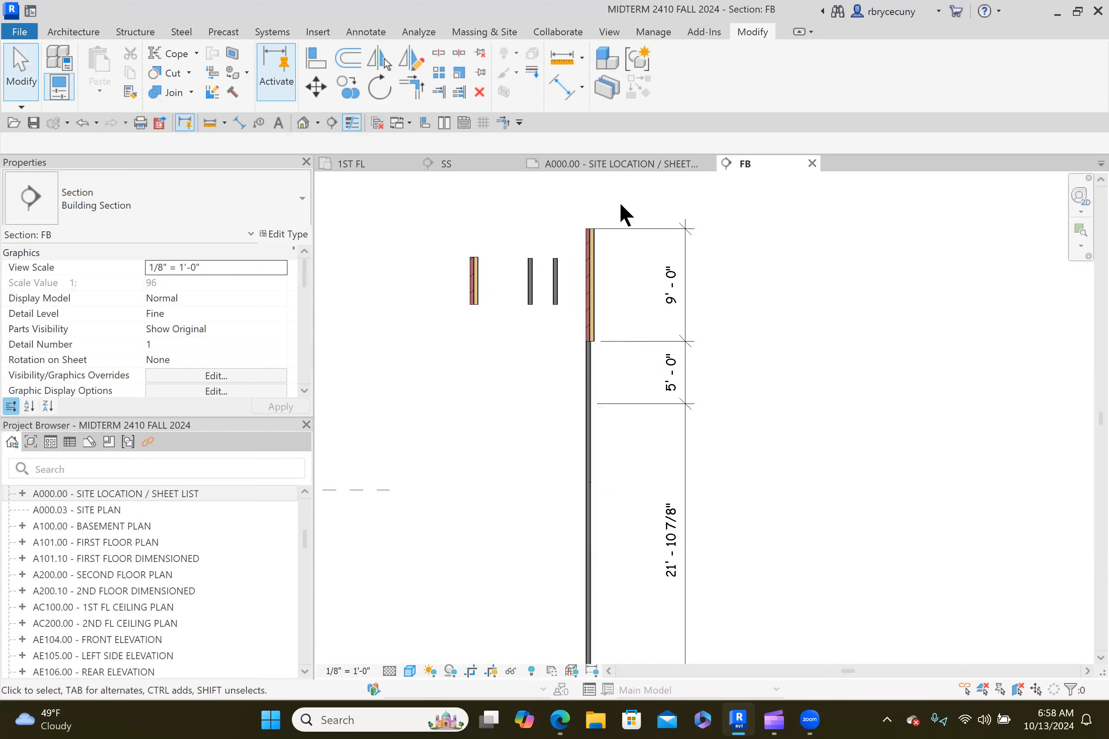
{"action": "left_click", "coordinate": [363, 33]}
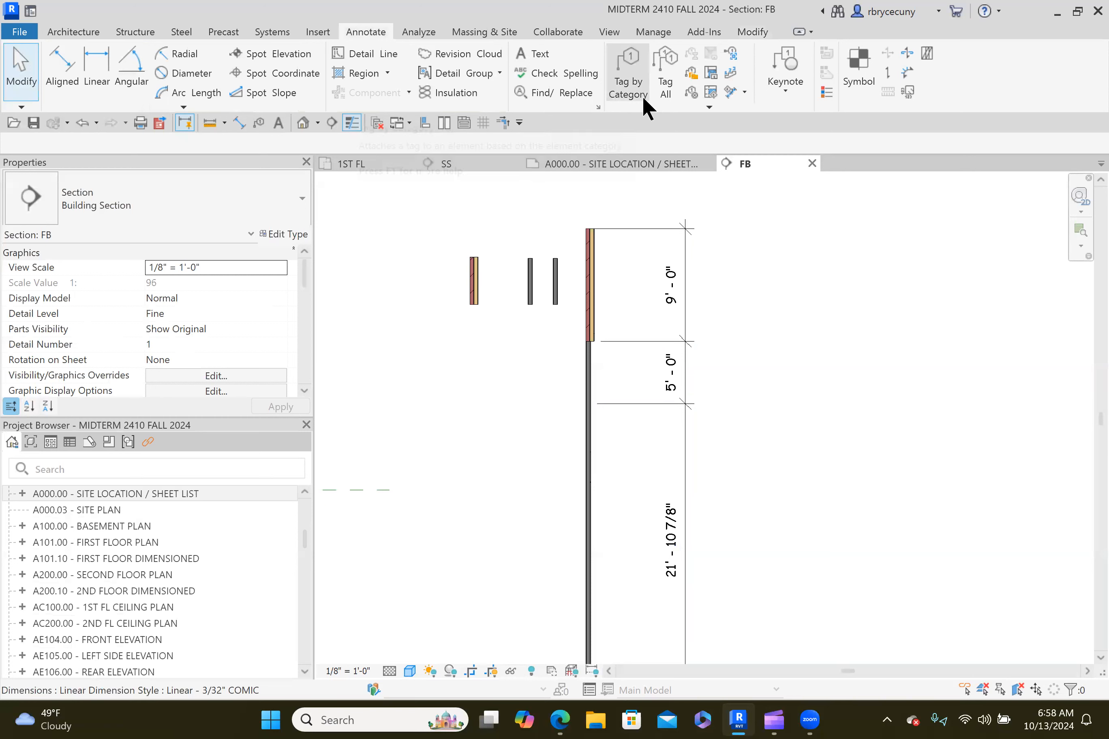
{"action": "left_click", "coordinate": [629, 72]}
{"action": "left_click", "coordinate": [591, 284]}
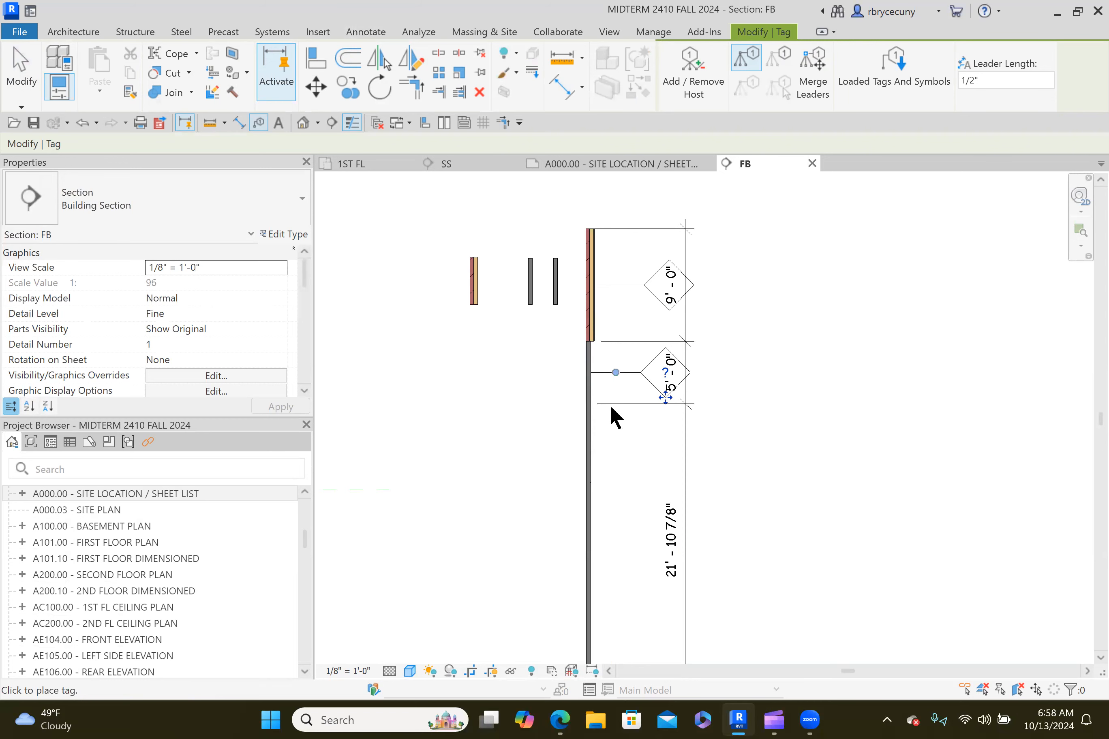
{"action": "middle_click_drag", "start_coordinate": [597, 435], "coordinate": [628, 263]}
{"action": "left_click", "coordinate": [618, 366]}
{"action": "middle_click_drag", "start_coordinate": [621, 450], "coordinate": [588, 507]}
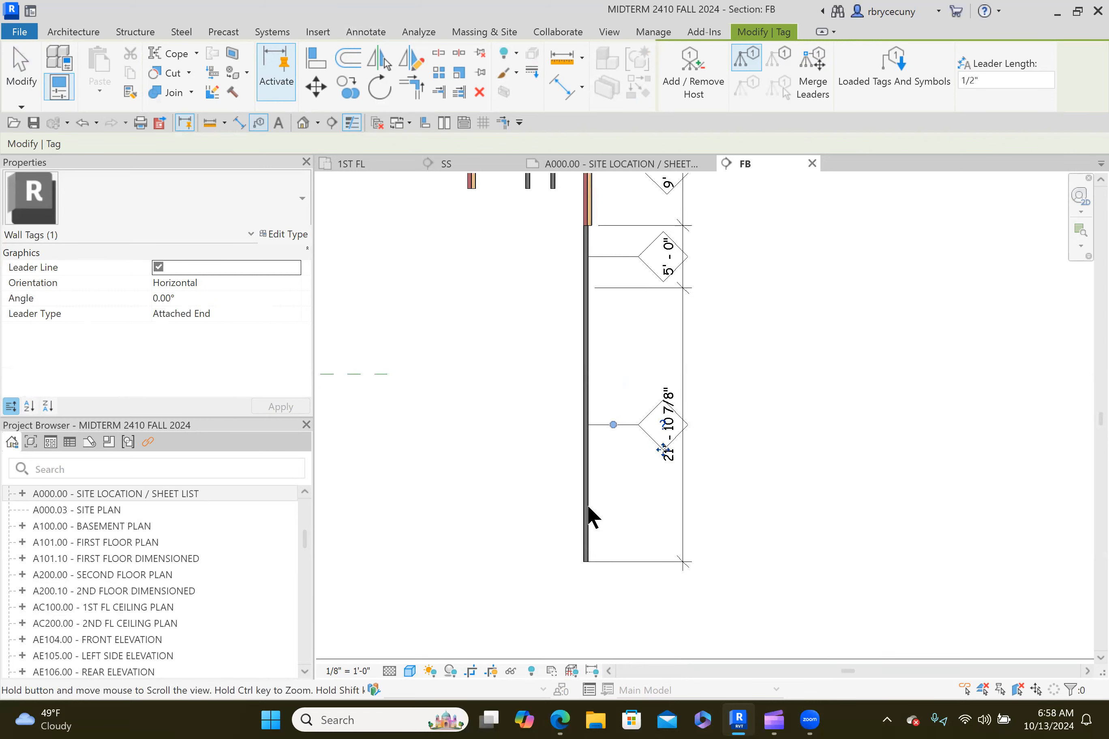
{"action": "key", "text": "Escape"}
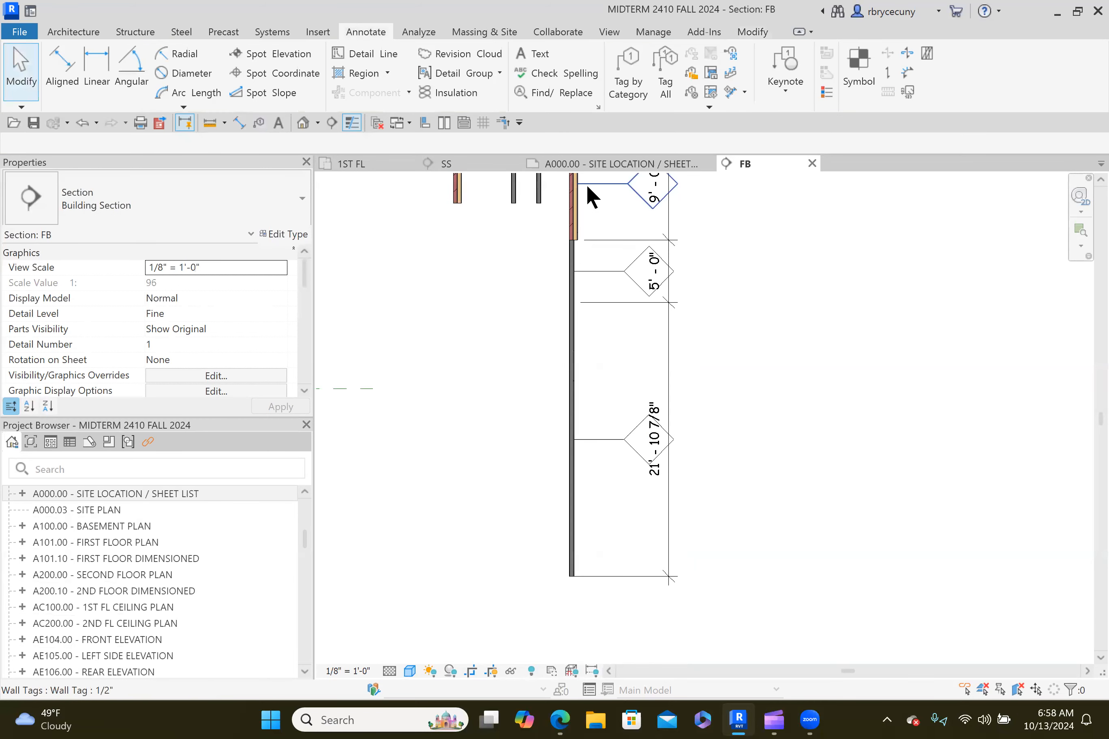
Inspect the wall tag on segment A of the stacked wall and delete it.
{"action": "left_click", "coordinate": [585, 184]}
{"action": "scroll", "coordinate": [651, 175], "scroll_direction": "up", "scroll_amount": 2}
{"action": "middle_click_drag", "start_coordinate": [651, 175], "coordinate": [592, 279]}
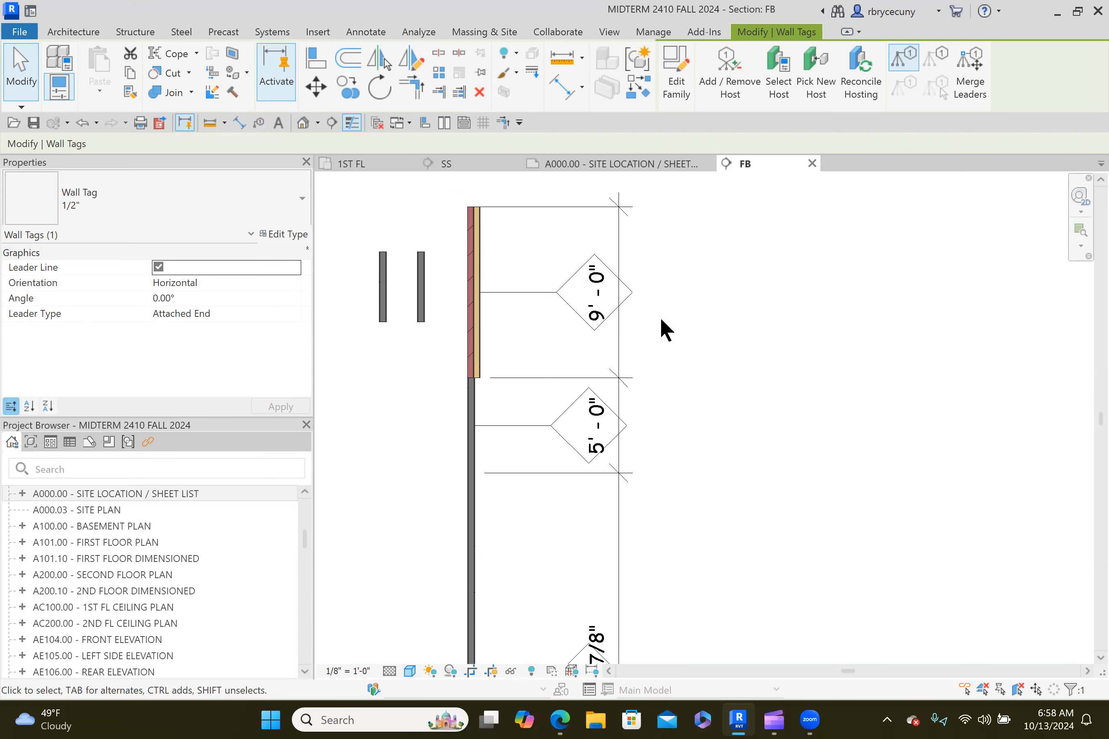
{"action": "key", "text": "Escape"}
{"action": "scroll", "coordinate": [660, 318], "scroll_direction": "down", "scroll_amount": 2}
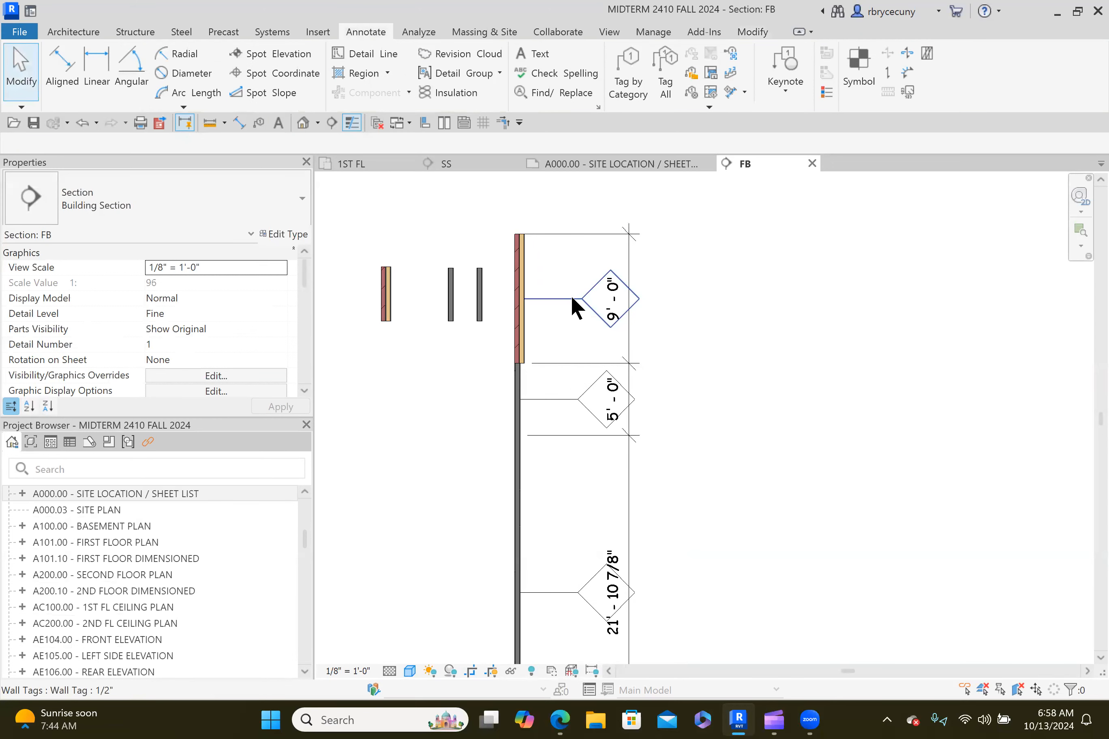
{"action": "left_click", "coordinate": [560, 299]}
{"action": "key", "text": "Delete"}
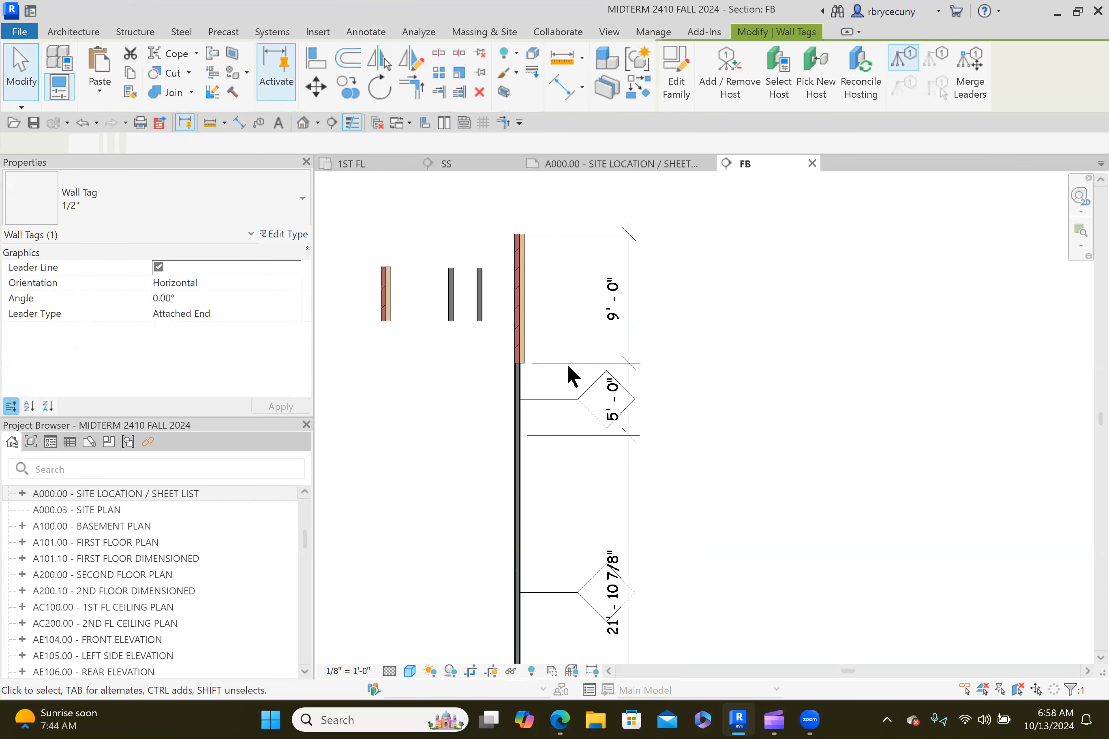
Delete the wall tags on segments B and C of the stacked wall.
{"action": "left_click", "coordinate": [561, 397]}
{"action": "key", "text": "Delete"}
{"action": "middle_click_drag", "start_coordinate": [567, 631], "coordinate": [553, 453]}
{"action": "left_click", "coordinate": [538, 279]}
{"action": "key", "text": "Delete"}
{"action": "scroll", "coordinate": [568, 324], "scroll_direction": "down", "scroll_amount": 2}
{"action": "middle_click_drag", "start_coordinate": [587, 347], "coordinate": [562, 408]}
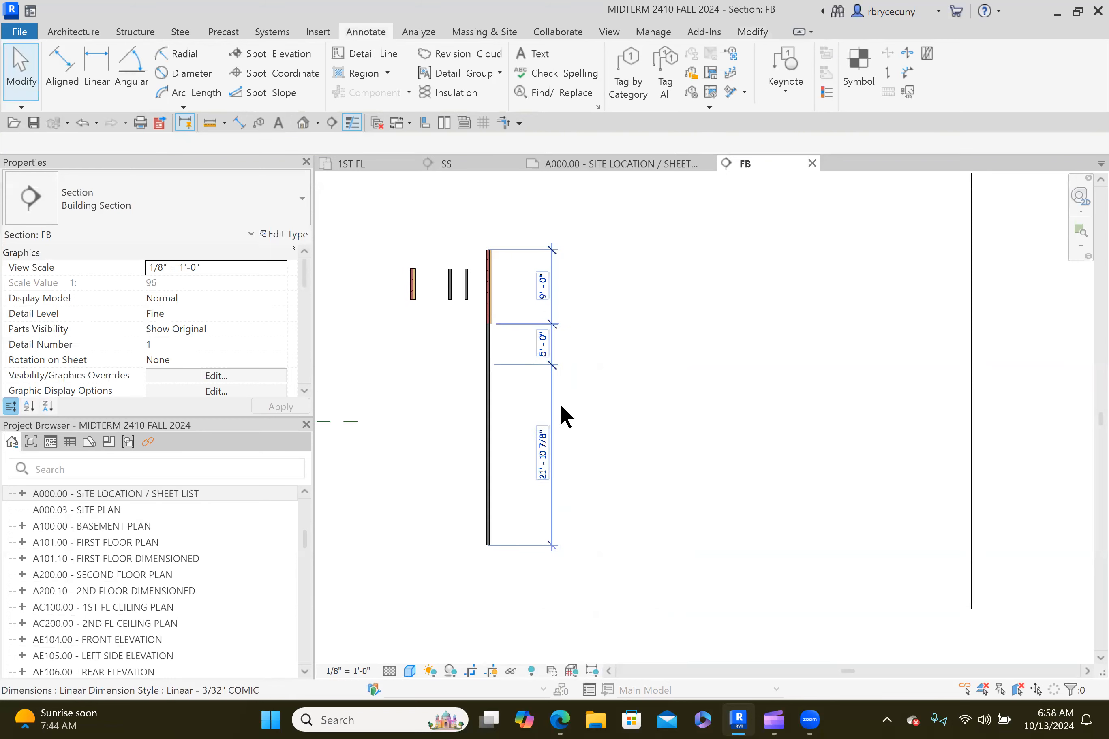
Try to set the stacked wall's top offset to -30' 0".
{"action": "scroll", "coordinate": [595, 349], "scroll_direction": "up", "scroll_amount": 2}
{"action": "middle_click_drag", "start_coordinate": [594, 349], "coordinate": [702, 333]}
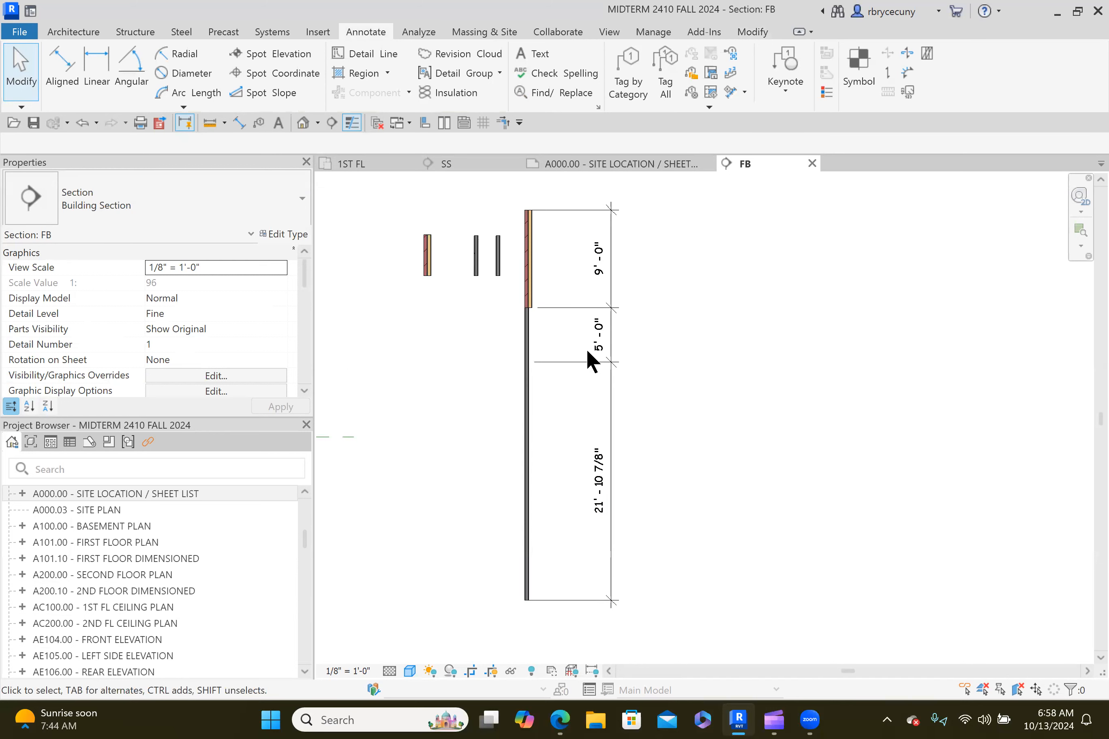
{"action": "left_click", "coordinate": [527, 334]}
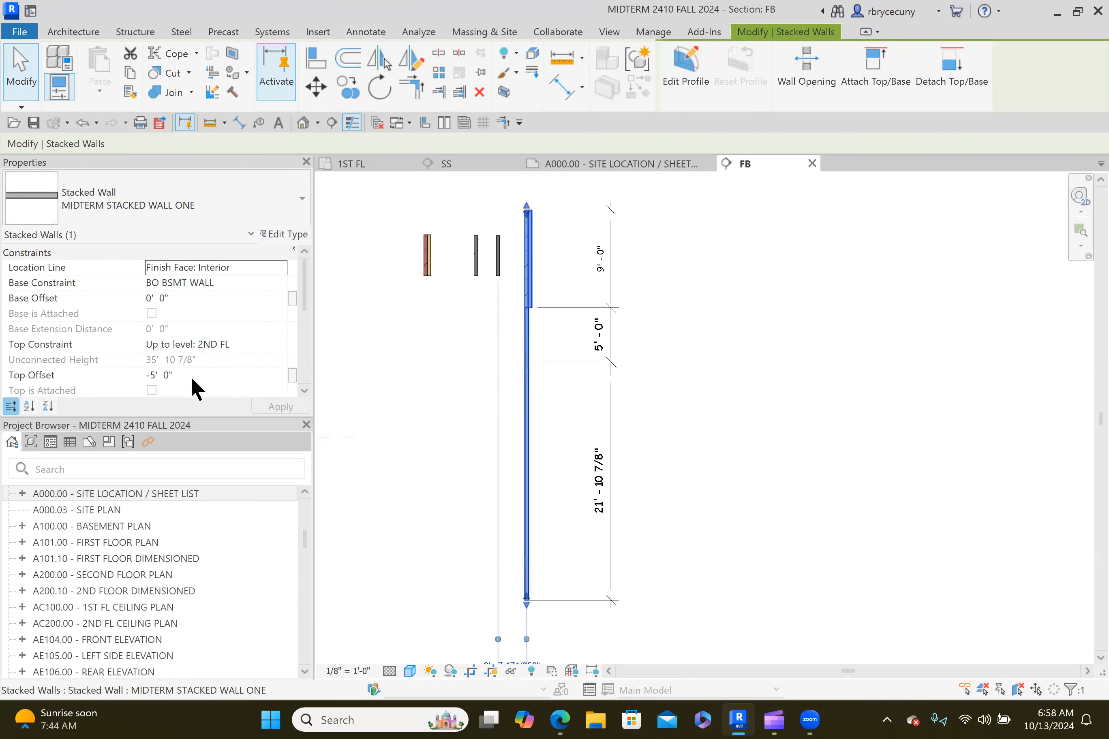
{"action": "left_click", "coordinate": [189, 370]}
{"action": "type", "text": "-30"}
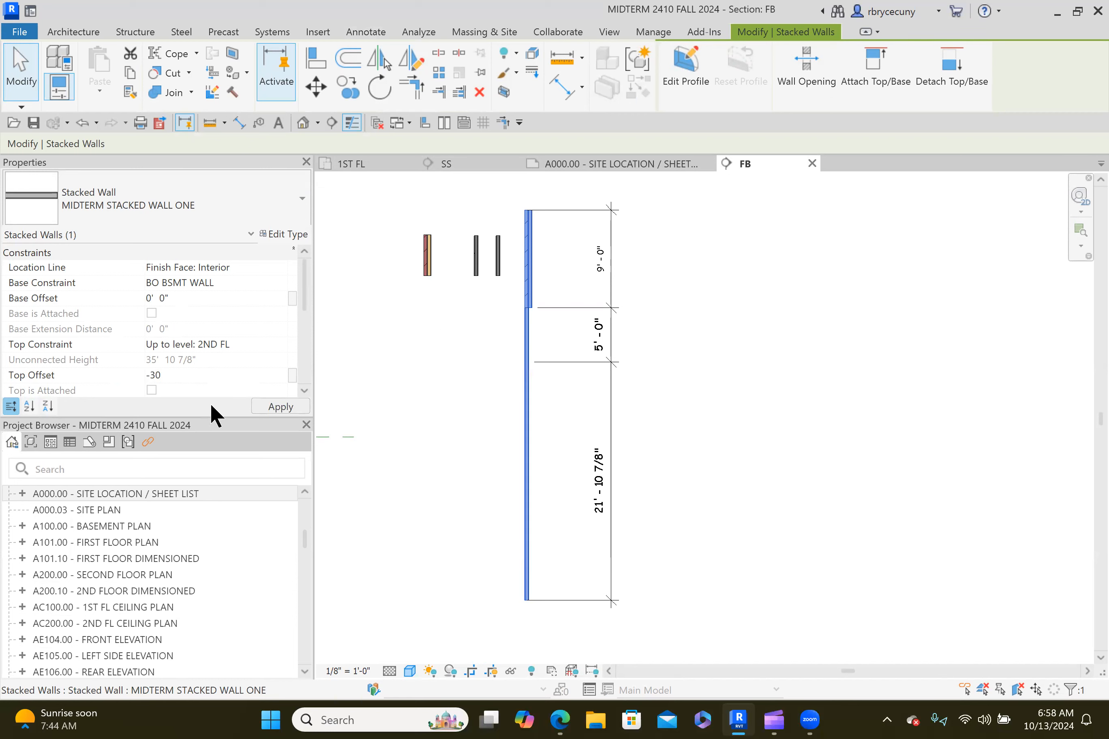
{"action": "left_click", "coordinate": [282, 407]}
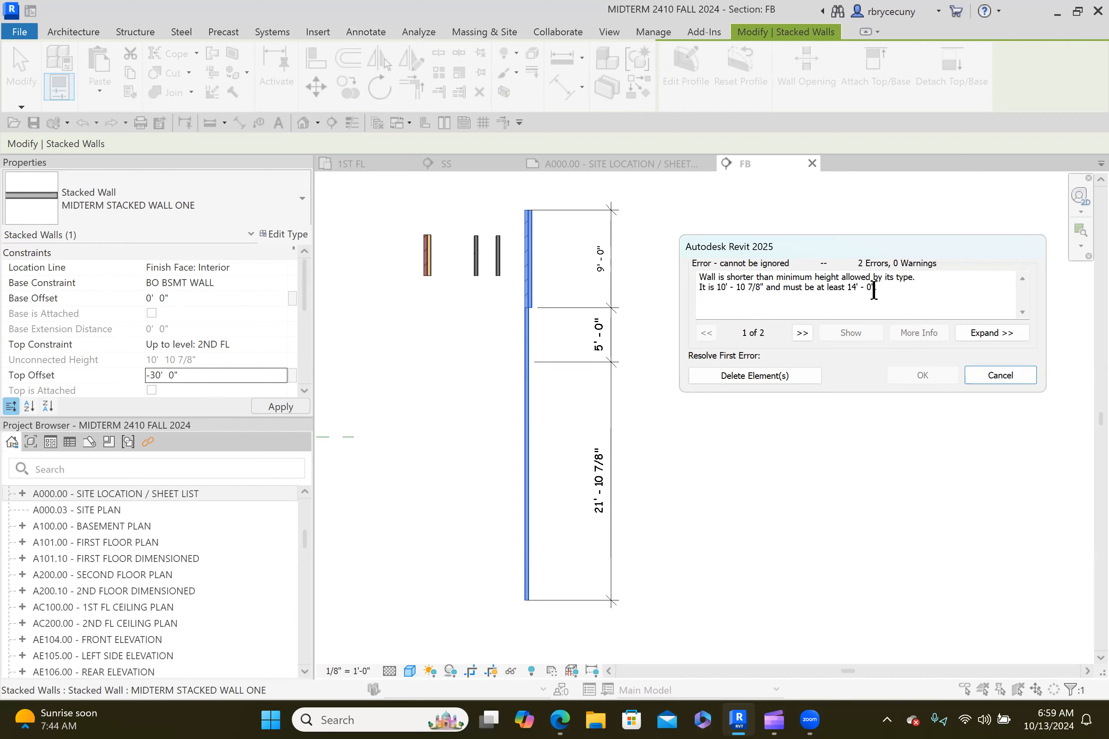
{"action": "left_click", "coordinate": [993, 377]}
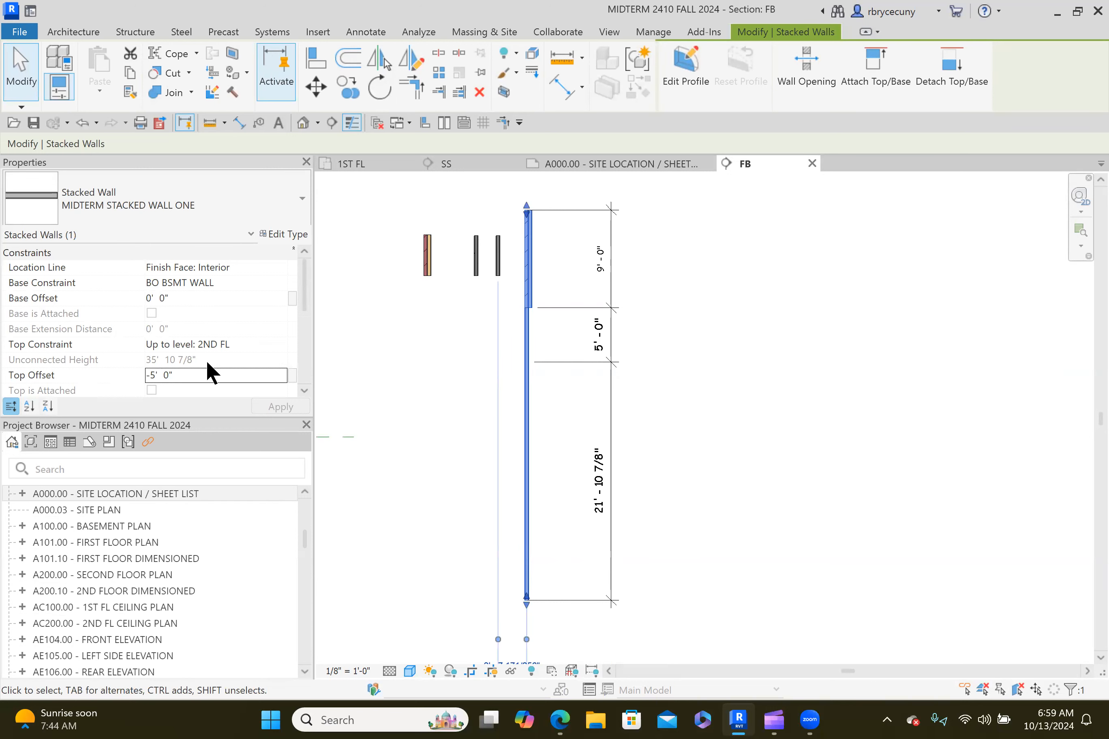
Review the stacked wall's base and top constraints and offsets, and clear the selection.
{"action": "scroll", "coordinate": [207, 364], "scroll_direction": "down", "scroll_amount": 2}
{"action": "scroll", "coordinate": [211, 336], "scroll_direction": "down", "scroll_amount": 3}
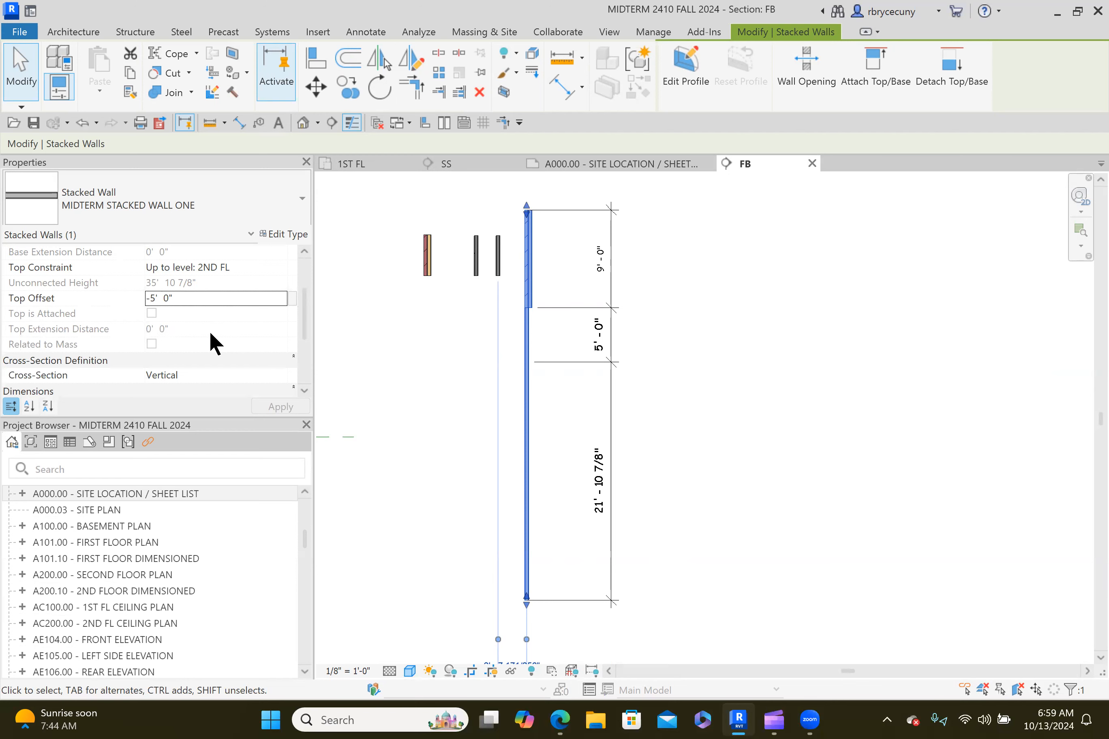
{"action": "scroll", "coordinate": [215, 343], "scroll_direction": "up", "scroll_amount": 3}
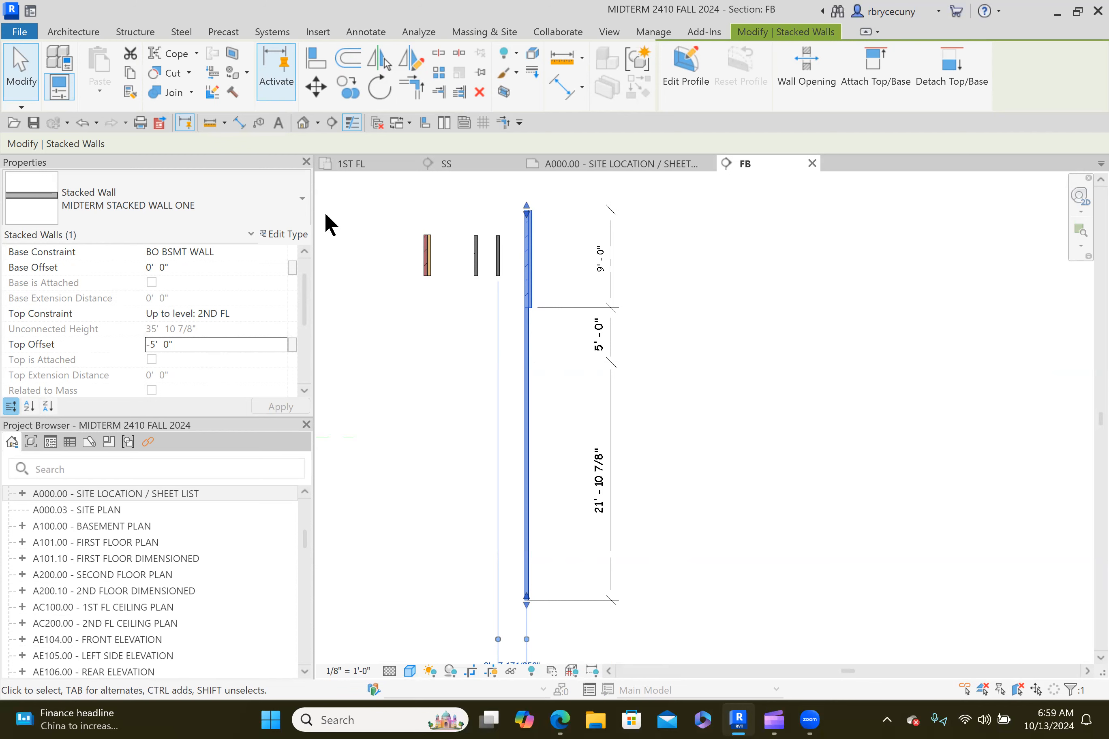
{"action": "scroll", "coordinate": [200, 250], "scroll_direction": "up", "scroll_amount": 1}
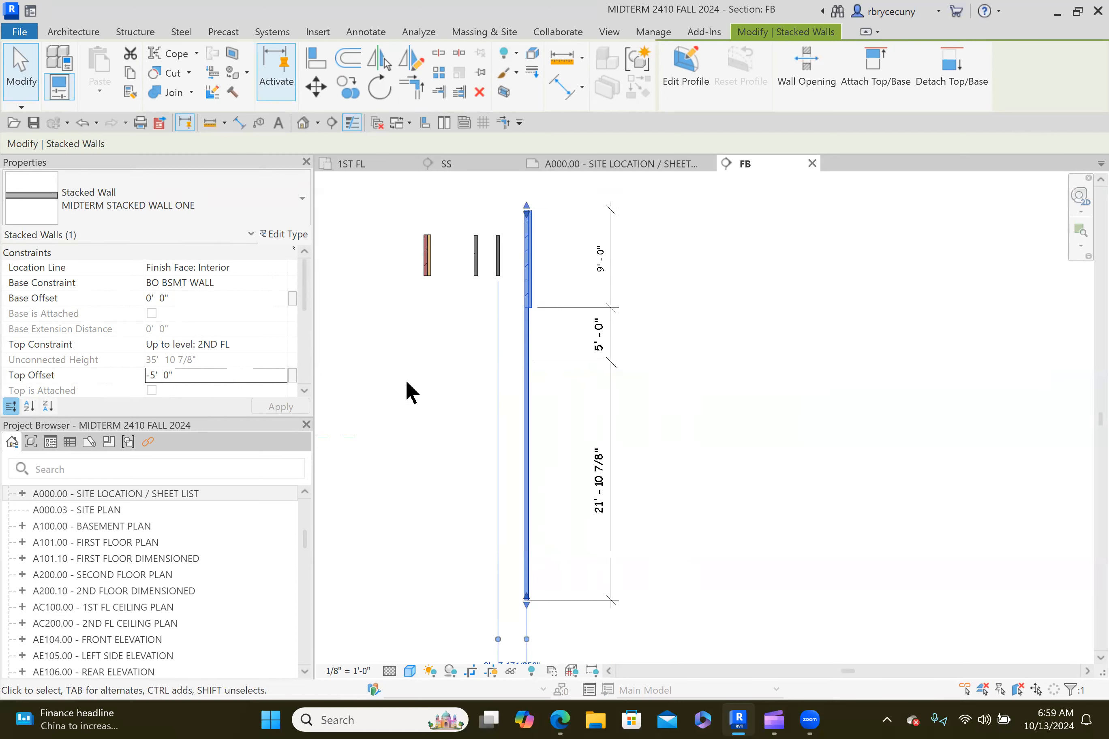
{"action": "scroll", "coordinate": [449, 394], "scroll_direction": "down", "scroll_amount": 1}
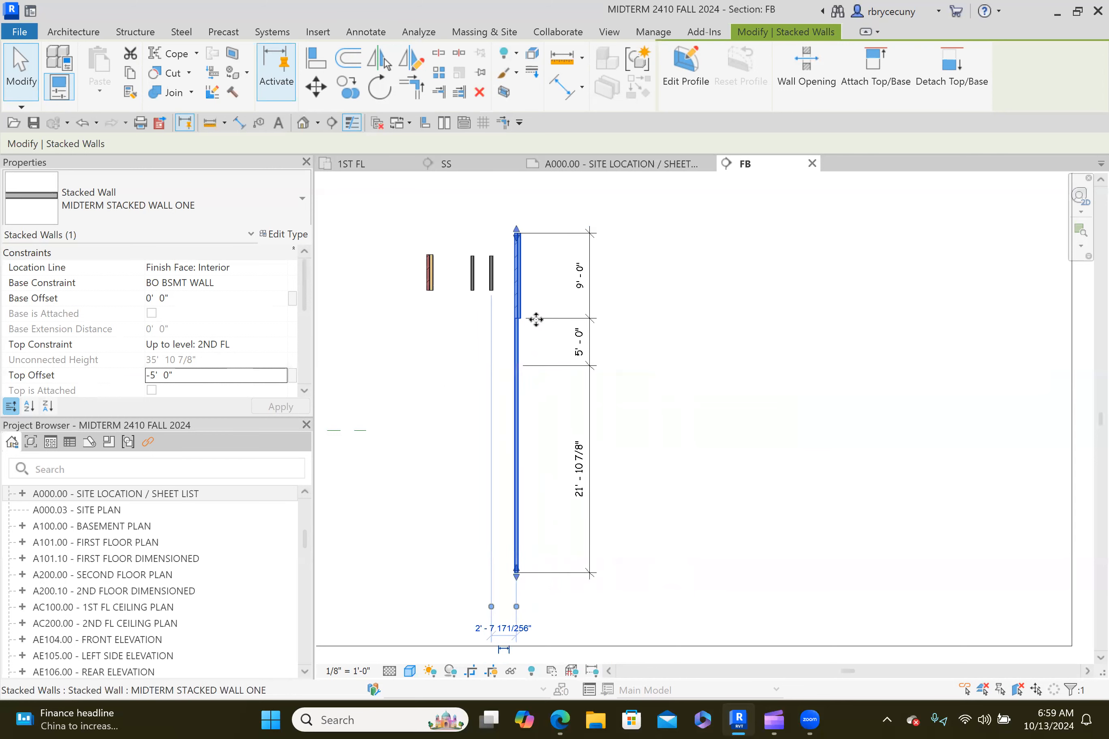
{"action": "left_click", "coordinate": [626, 429]}
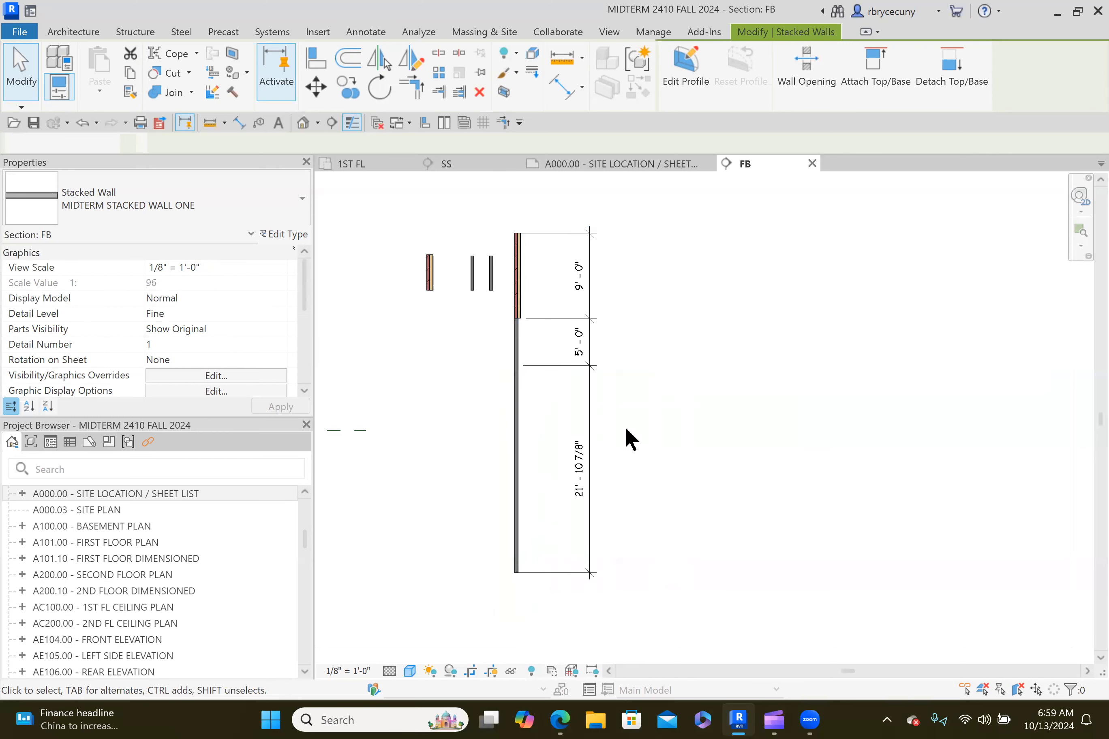
{"action": "middle_click_drag", "start_coordinate": [633, 431], "coordinate": [653, 431]}
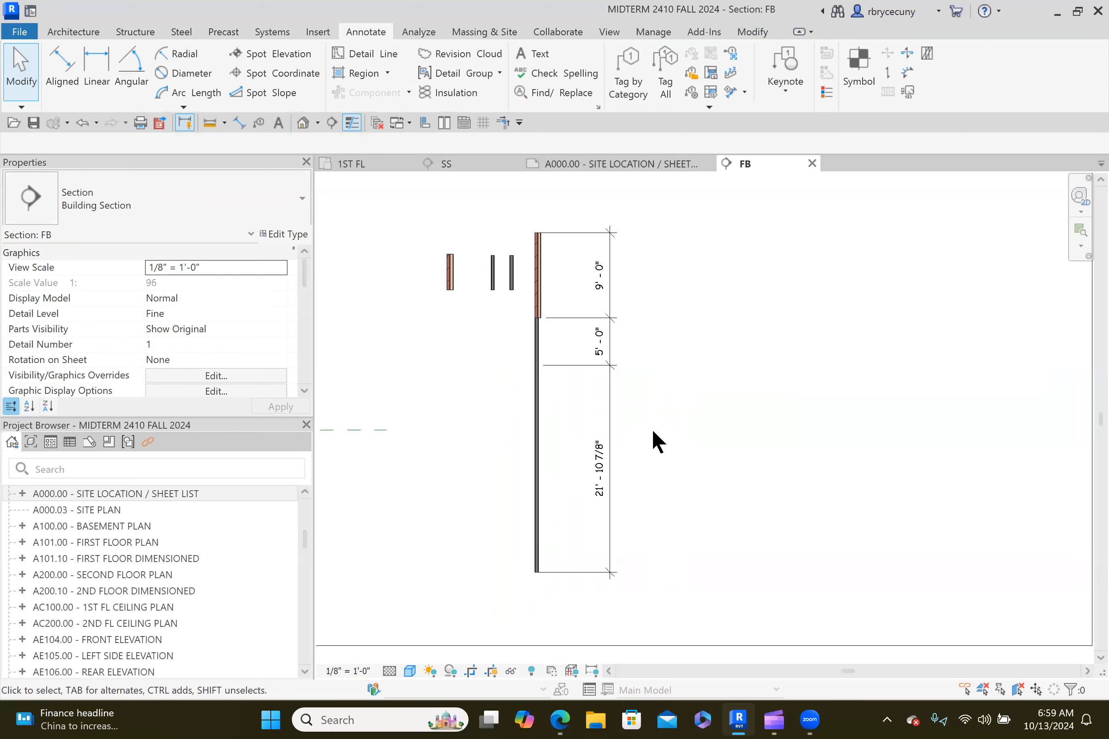
Review the segment heights in the structure assembly of wall type MIDTERM STACKED WALL ONE.
{"action": "scroll", "coordinate": [665, 436], "scroll_direction": "down", "scroll_amount": 4}
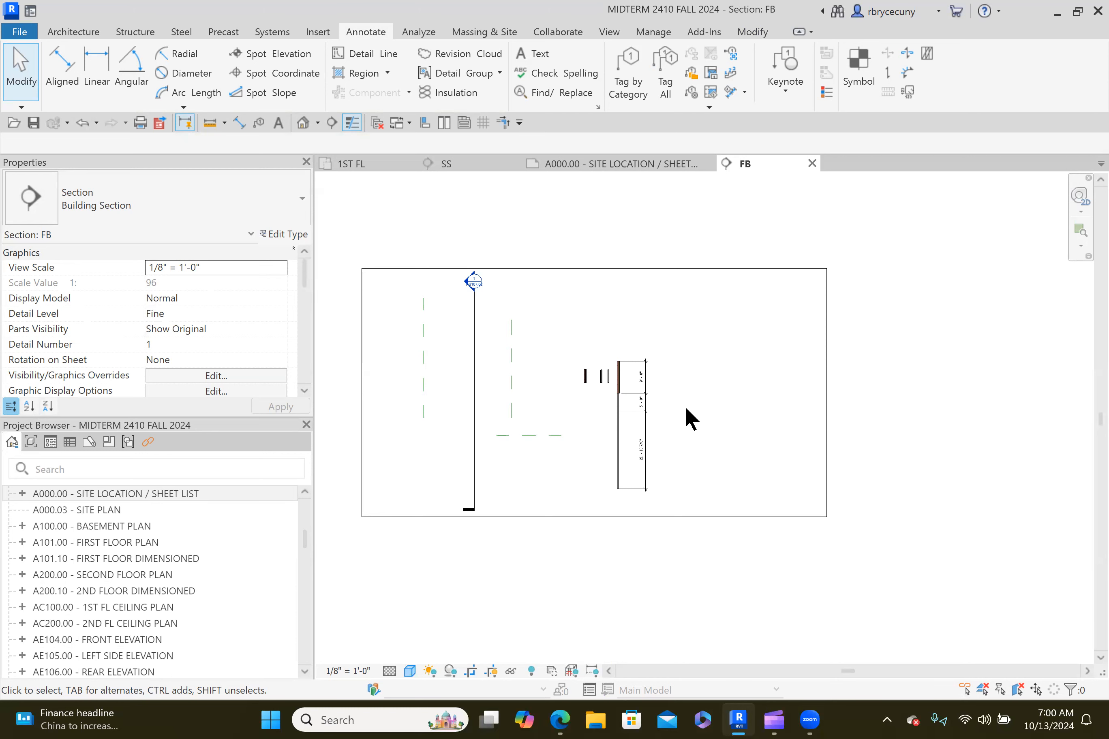
{"action": "scroll", "coordinate": [599, 396], "scroll_direction": "up", "scroll_amount": 5}
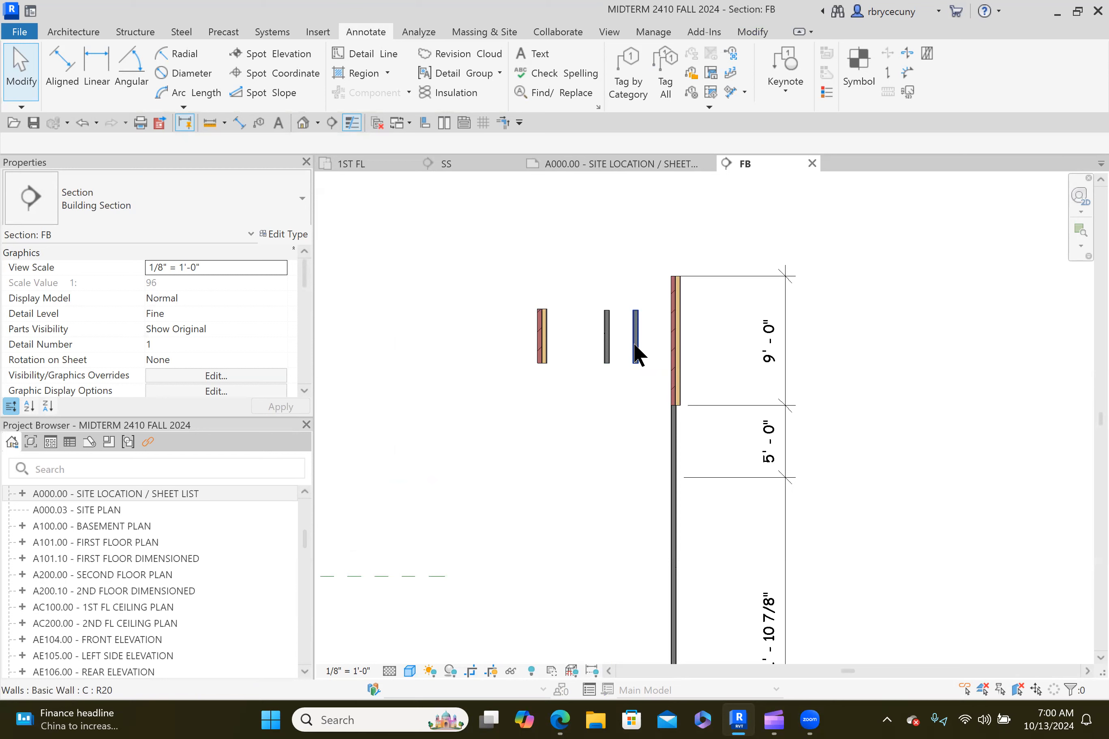
{"action": "scroll", "coordinate": [542, 344], "scroll_direction": "down", "scroll_amount": 2}
{"action": "scroll", "coordinate": [542, 342], "scroll_direction": "down", "scroll_amount": 1}
{"action": "middle_click_drag", "start_coordinate": [613, 408], "coordinate": [614, 372]}
{"action": "scroll", "coordinate": [613, 372], "scroll_direction": "up", "scroll_amount": 3}
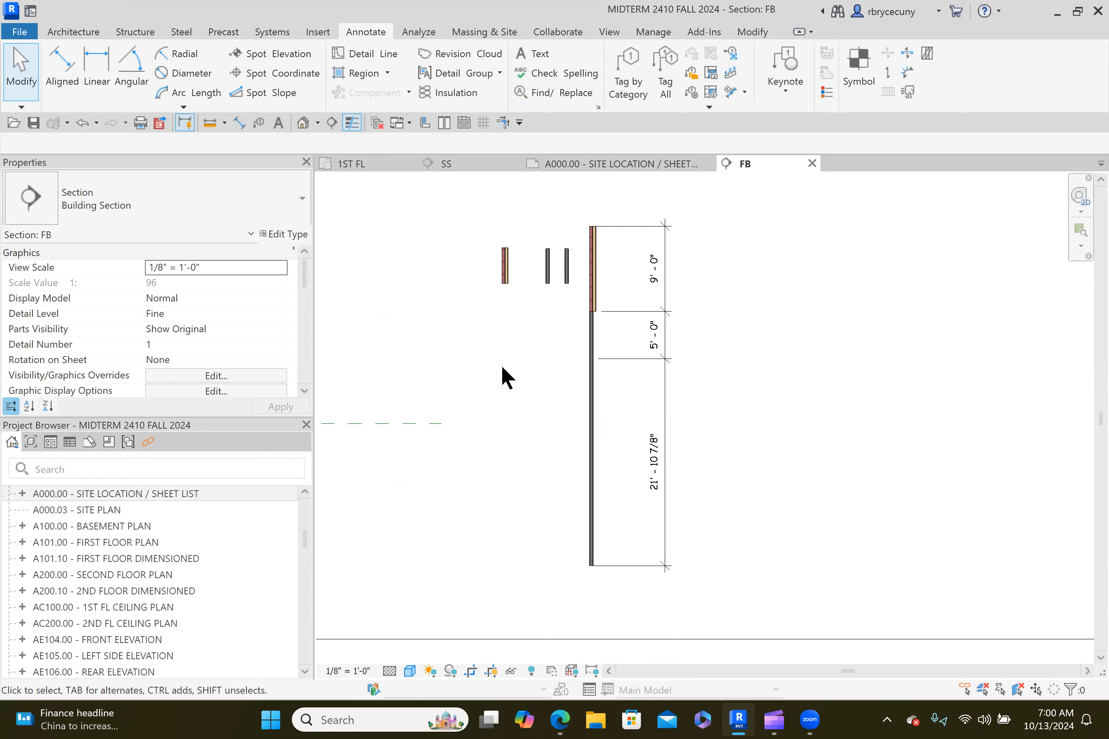
{"action": "left_click", "coordinate": [595, 288]}
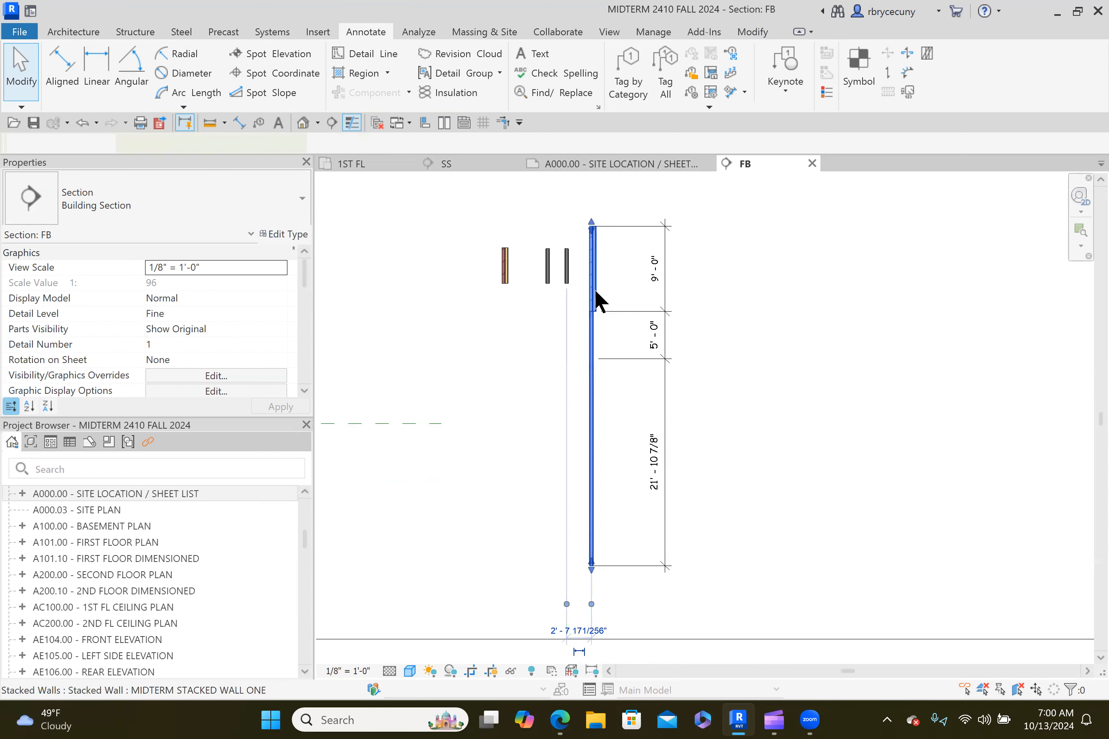
{"action": "left_click", "coordinate": [282, 234]}
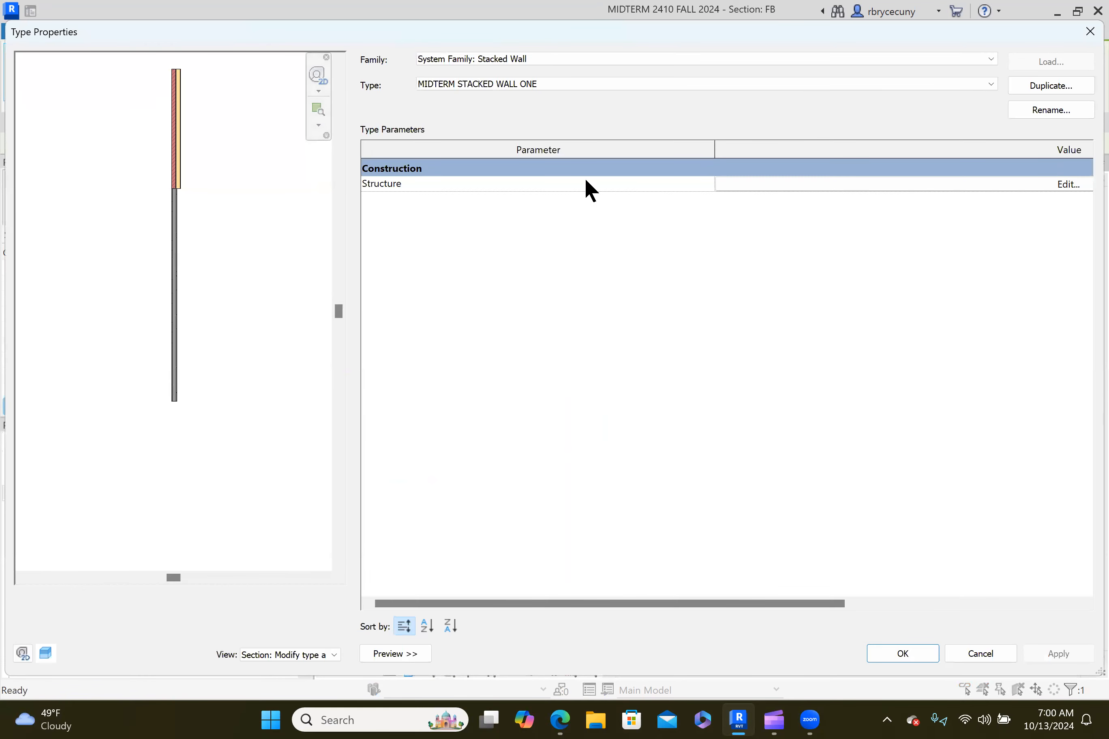
{"action": "left_click", "coordinate": [833, 184]}
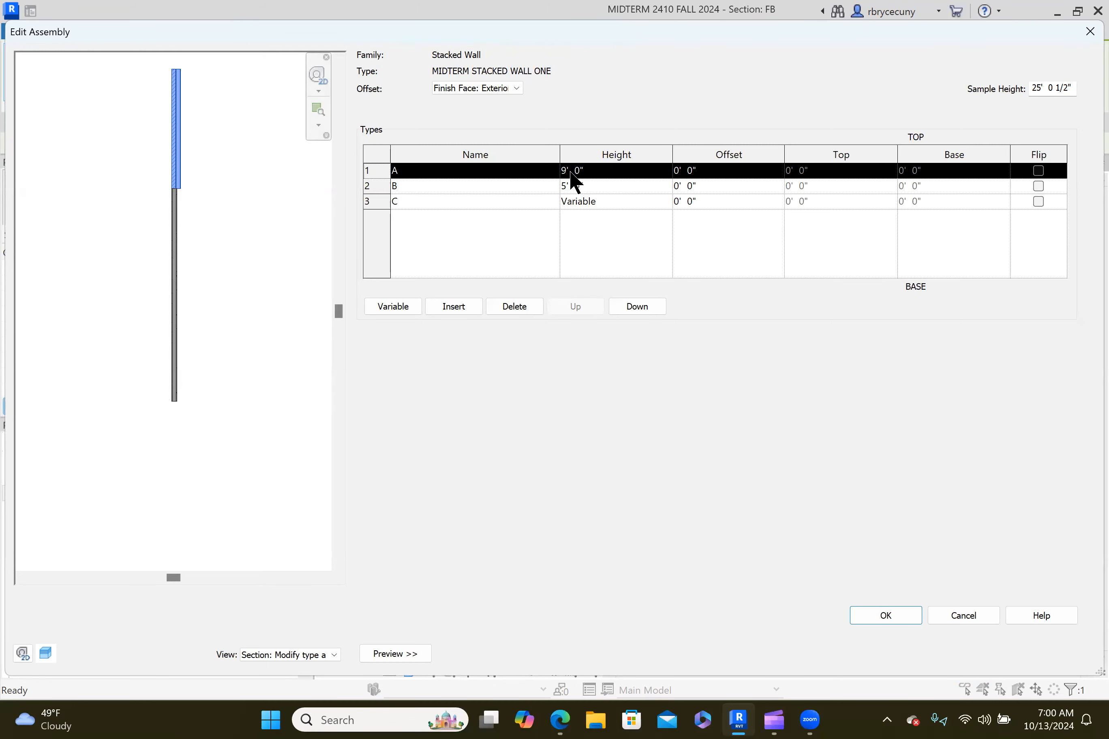
{"action": "left_click", "coordinate": [881, 620]}
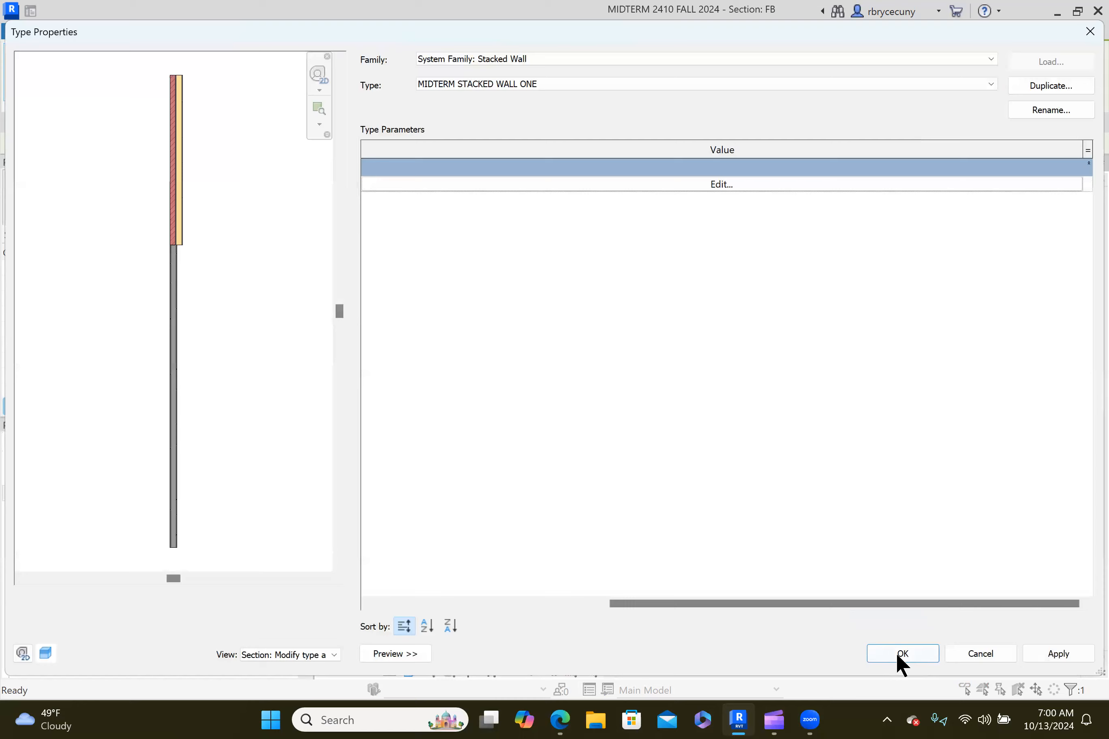
{"action": "left_click", "coordinate": [896, 652]}
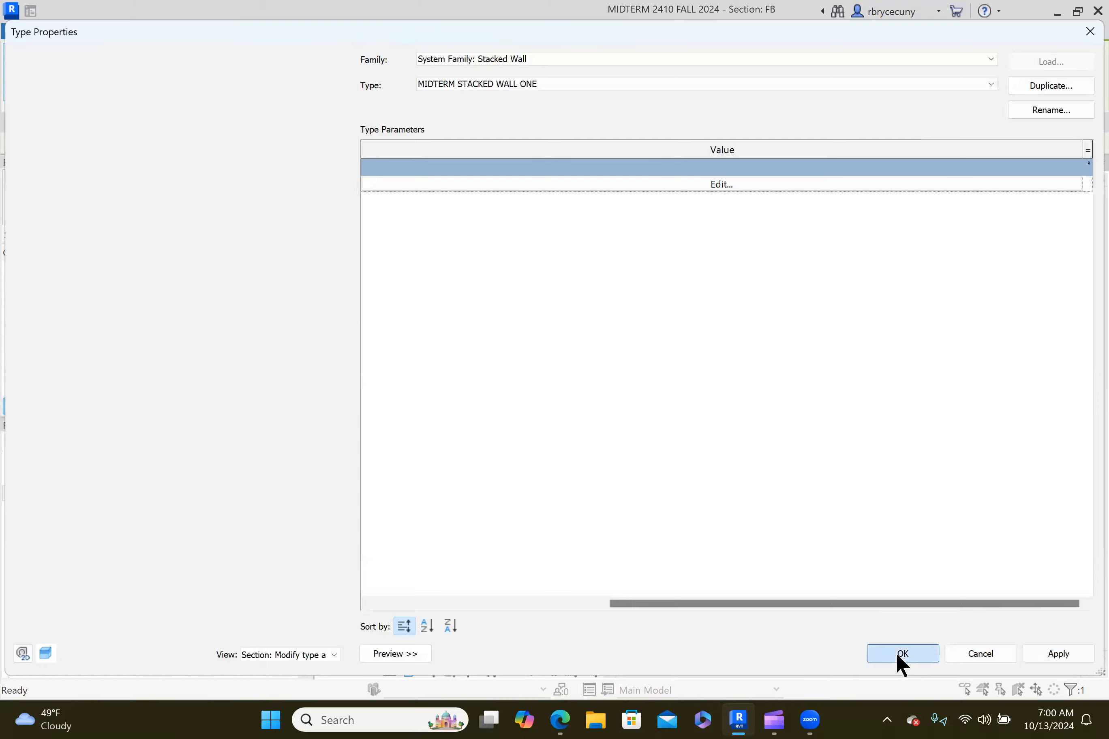